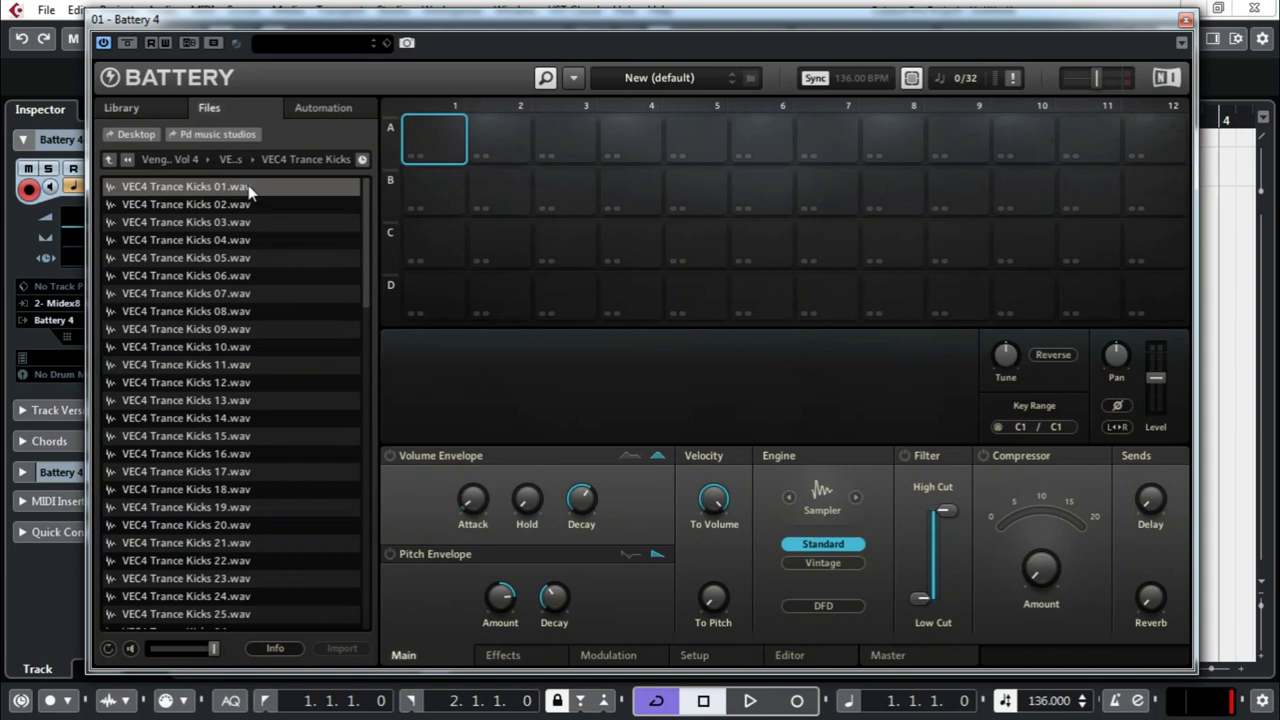
- Load all the VEC4 Trance Kicks samples into the drum cells starting at A1, and close the instrument window
{"action": "left_click", "coordinate": [182, 228]}
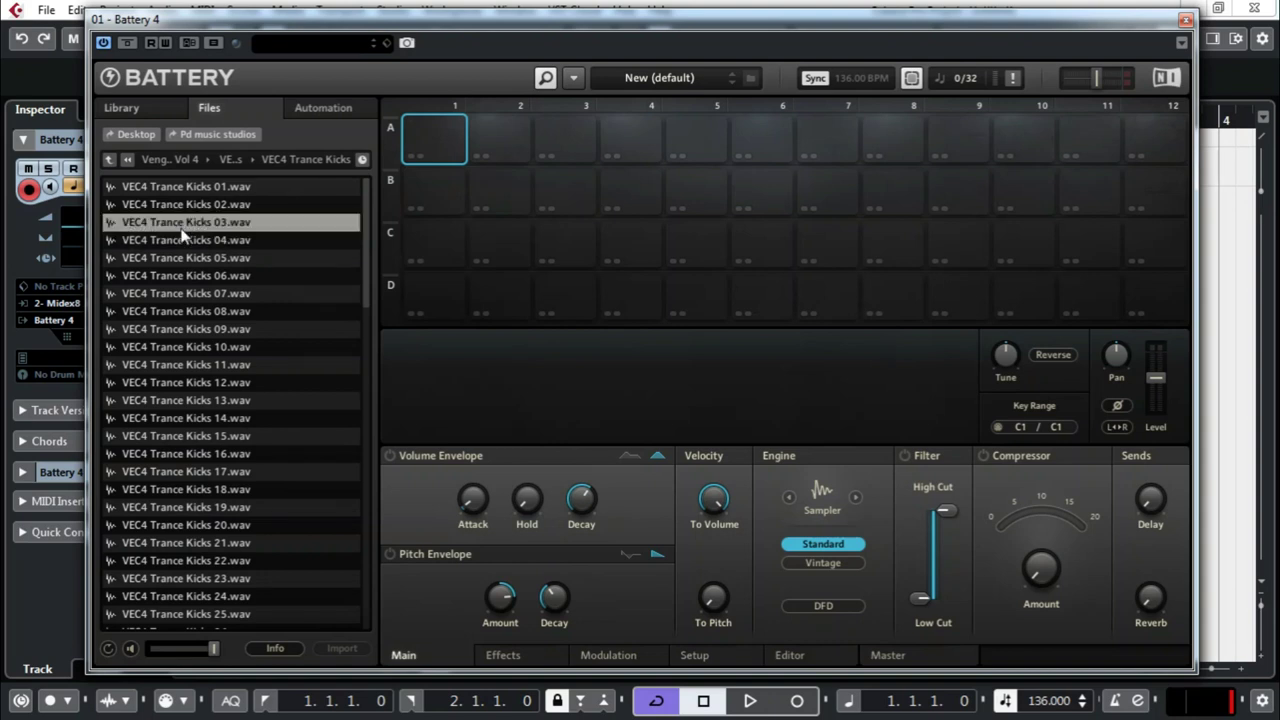
{"action": "key", "text": "ctrl+a"}
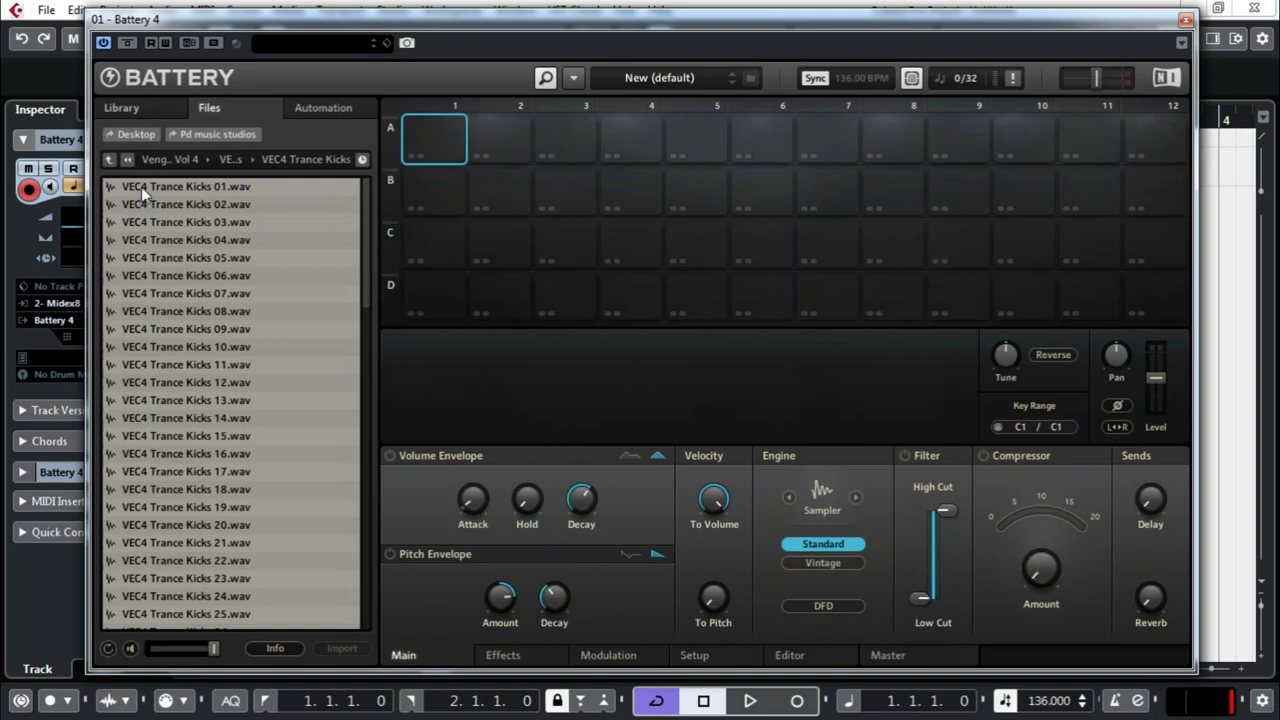
{"action": "left_click_drag", "start_coordinate": [141, 186], "coordinate": [430, 133]}
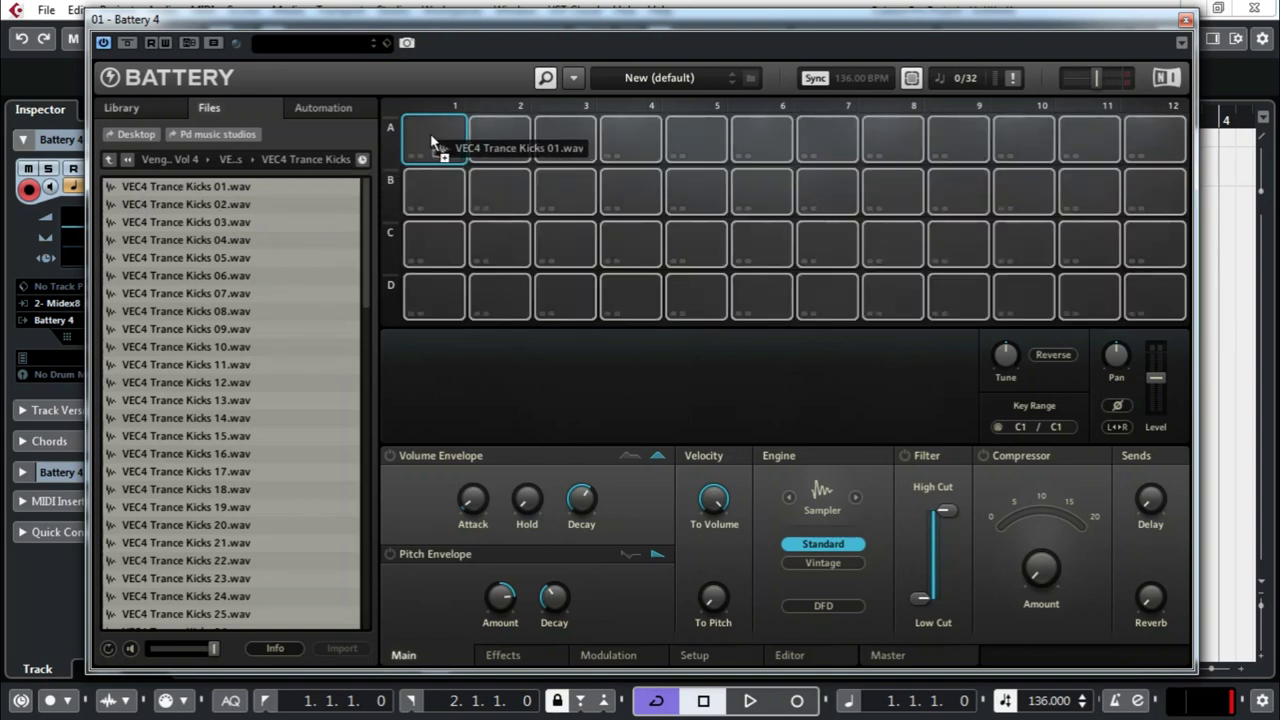
{"action": "left_click_drag", "start_coordinate": [430, 133], "coordinate": [430, 134]}
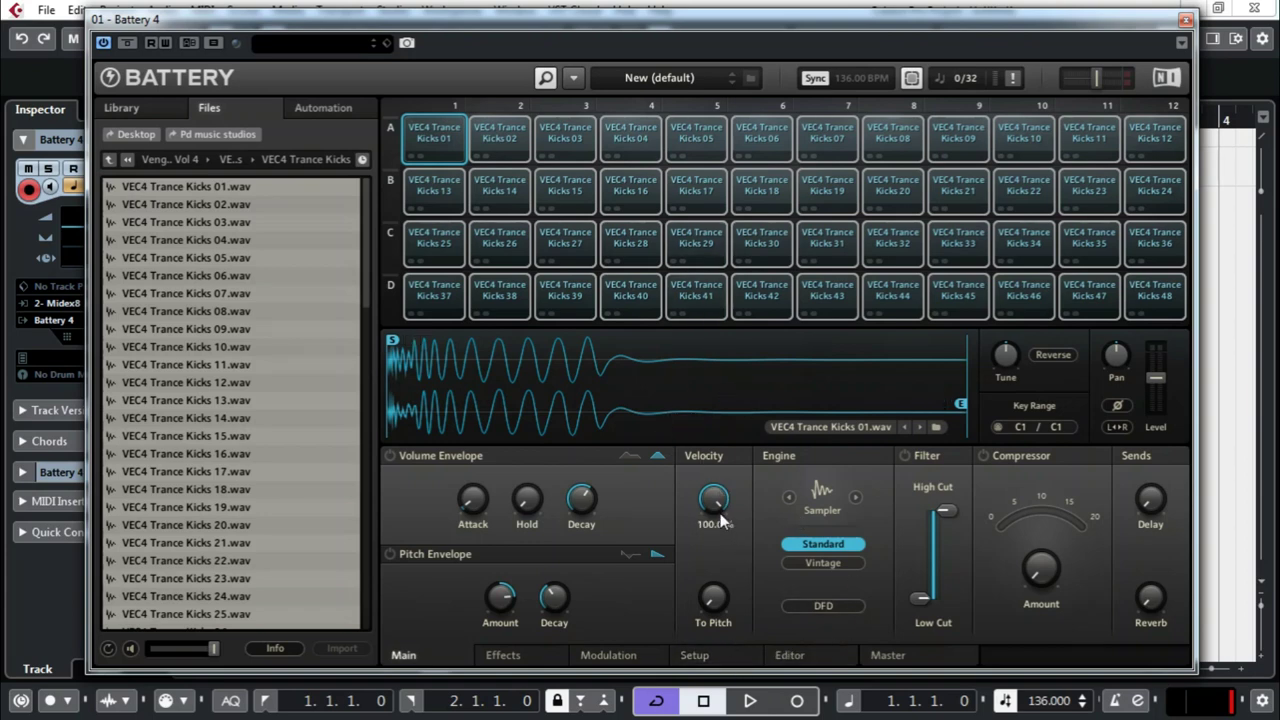
{"action": "left_click", "coordinate": [1185, 21]}
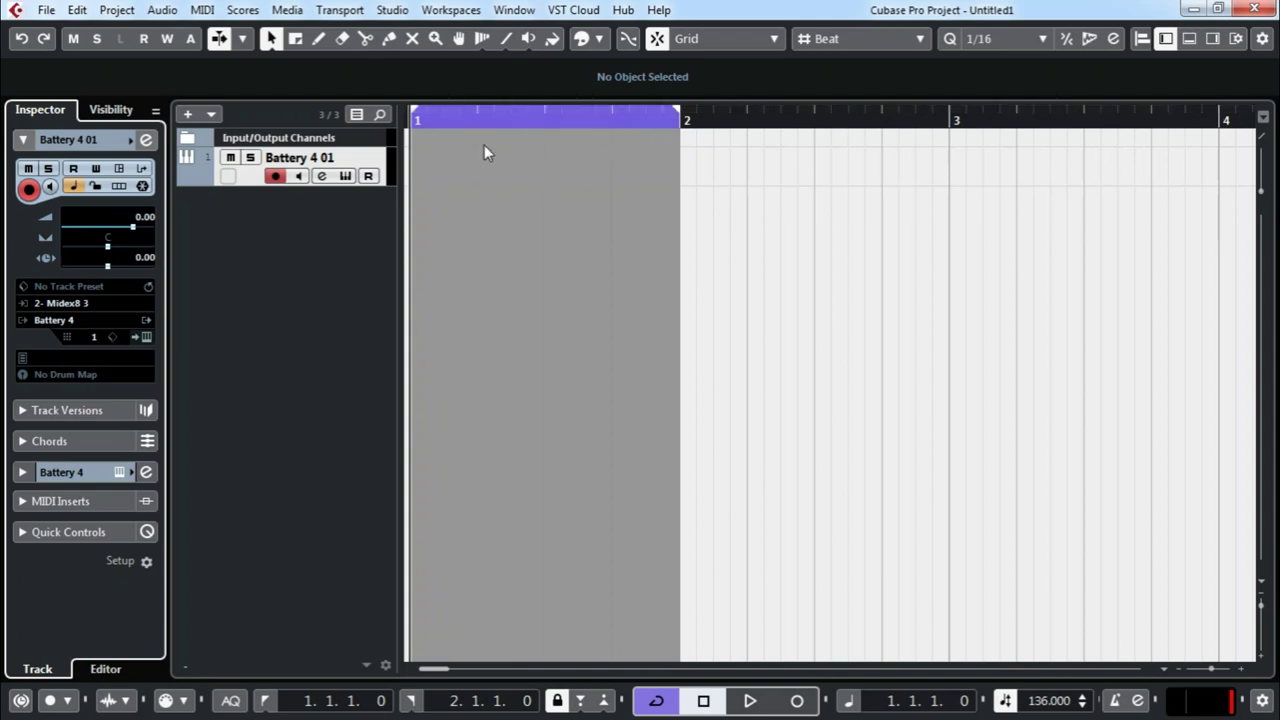
- Clear the cycle range and redraw it over bar 1
{"action": "left_click_drag", "start_coordinate": [680, 118], "coordinate": [414, 150]}
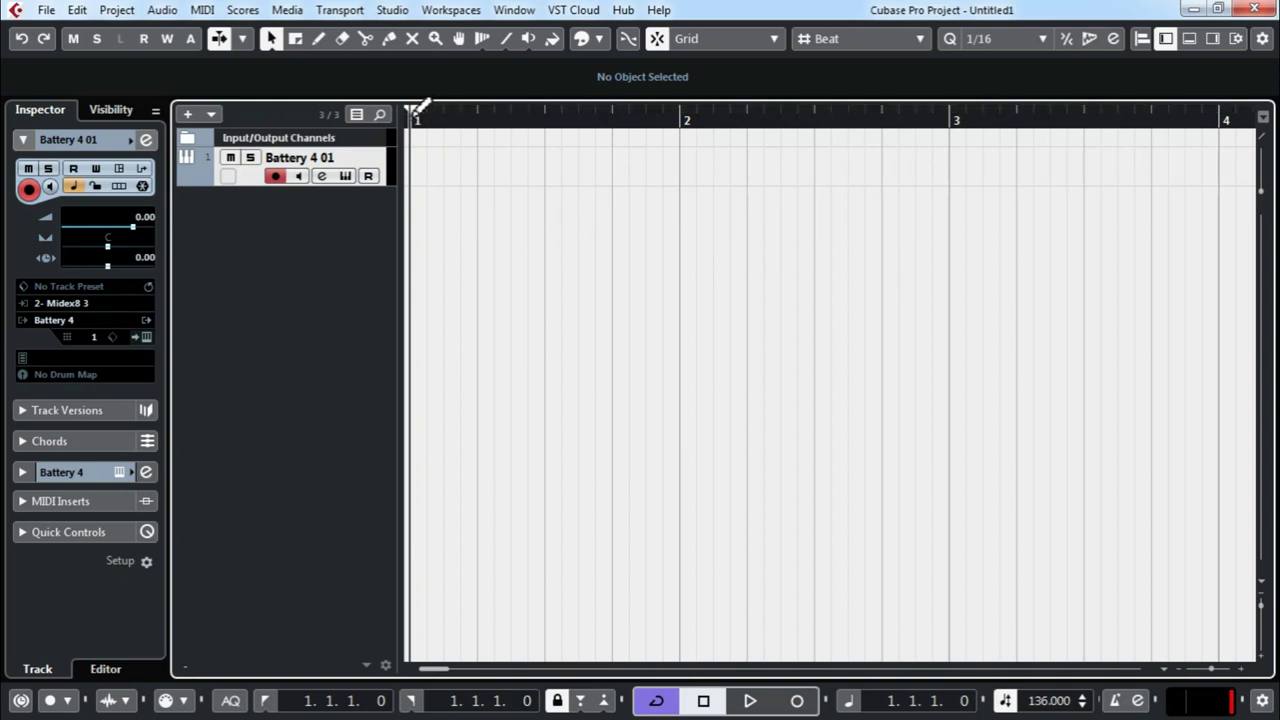
{"action": "mouse_move", "coordinate": [447, 101]}
{"action": "left_mouse_down"}
{"action": "mouse_move", "coordinate": [546, 117]}
{"action": "mouse_move", "coordinate": [680, 166]}
{"action": "mouse_move", "coordinate": [671, 176]}
{"action": "left_mouse_up"}
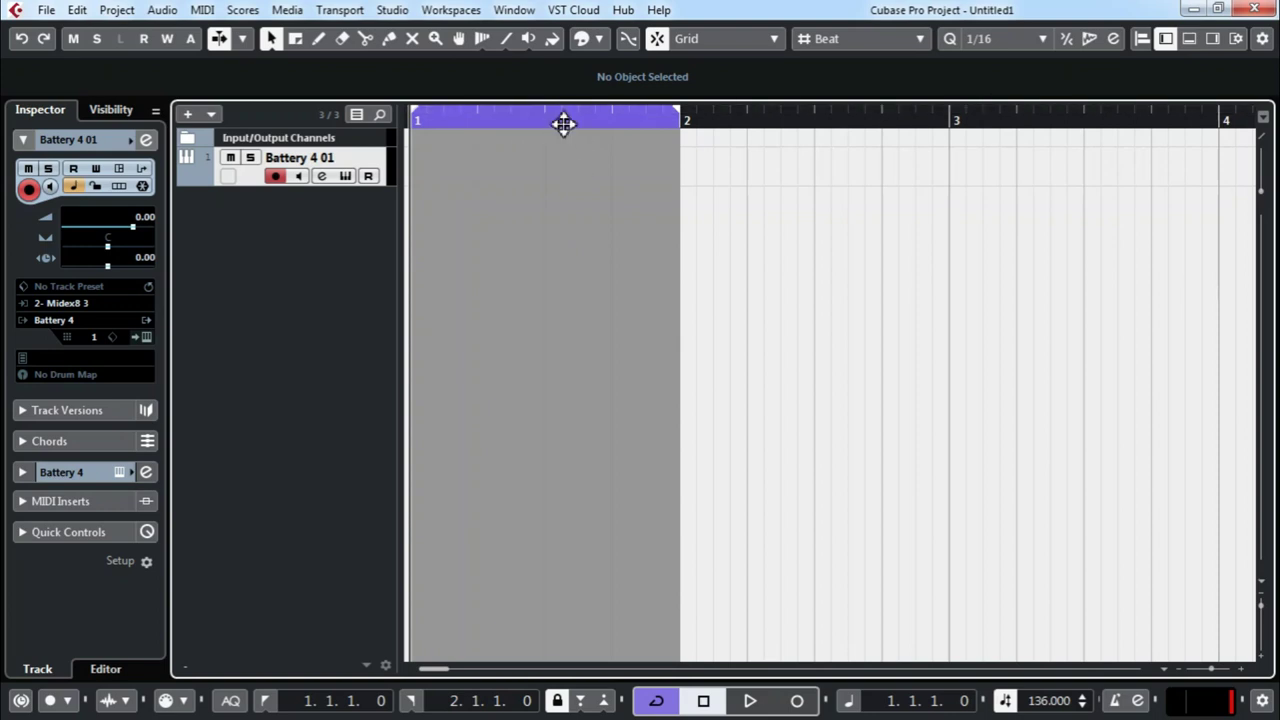
- Compare playback with cycle mode off and on, and return the cursor to the project start
{"action": "left_click", "coordinate": [657, 704]}
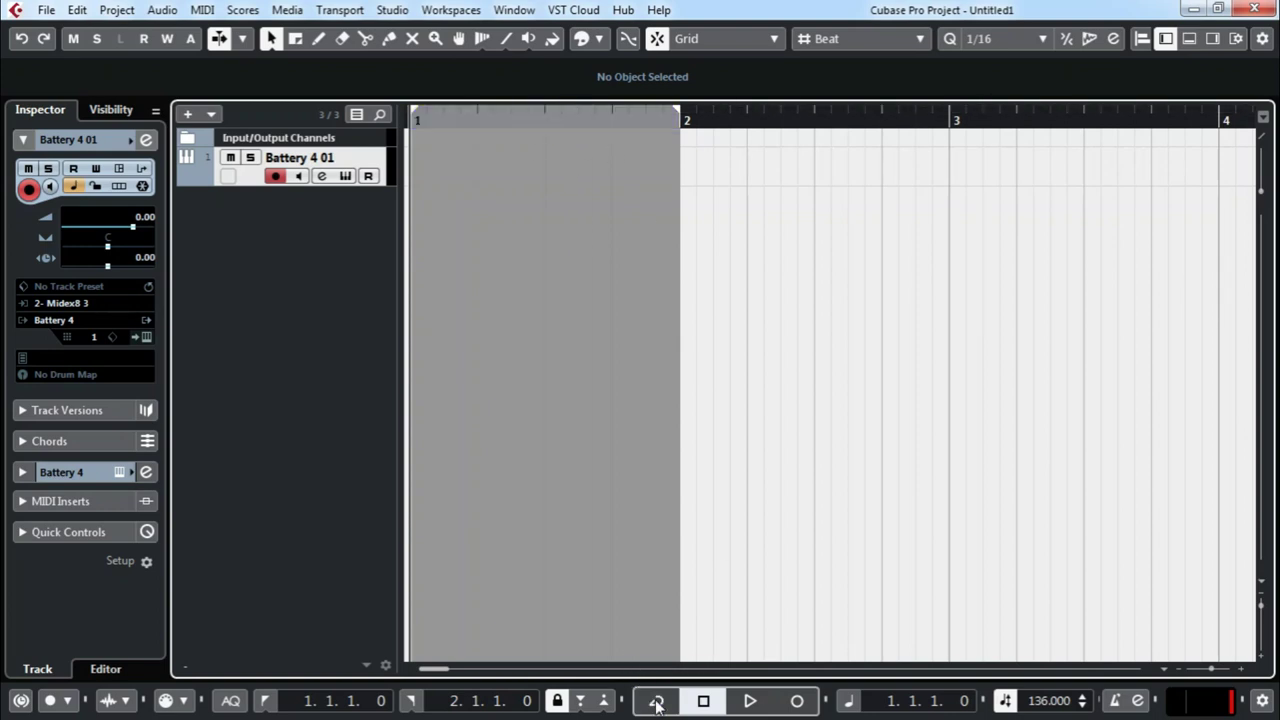
{"action": "key", "text": "space"}
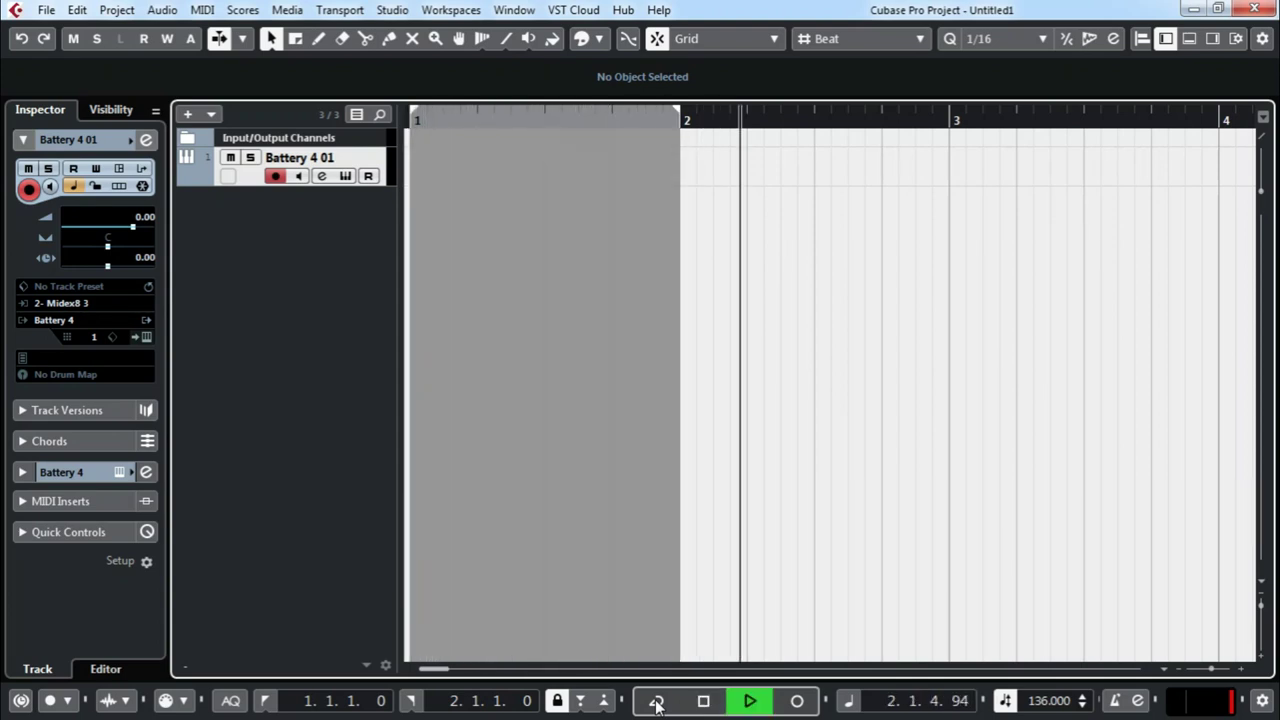
{"action": "key", "text": "space"}
{"action": "left_click", "coordinate": [657, 704]}
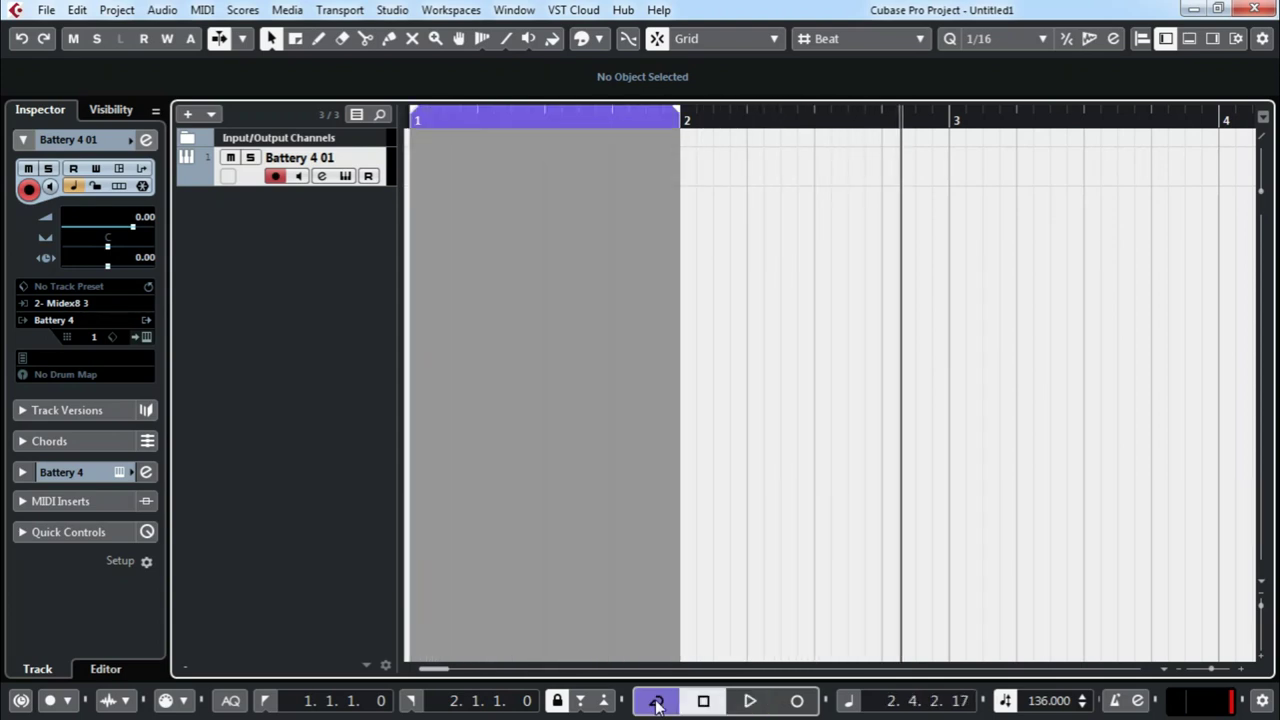
{"action": "key", "text": "space"}
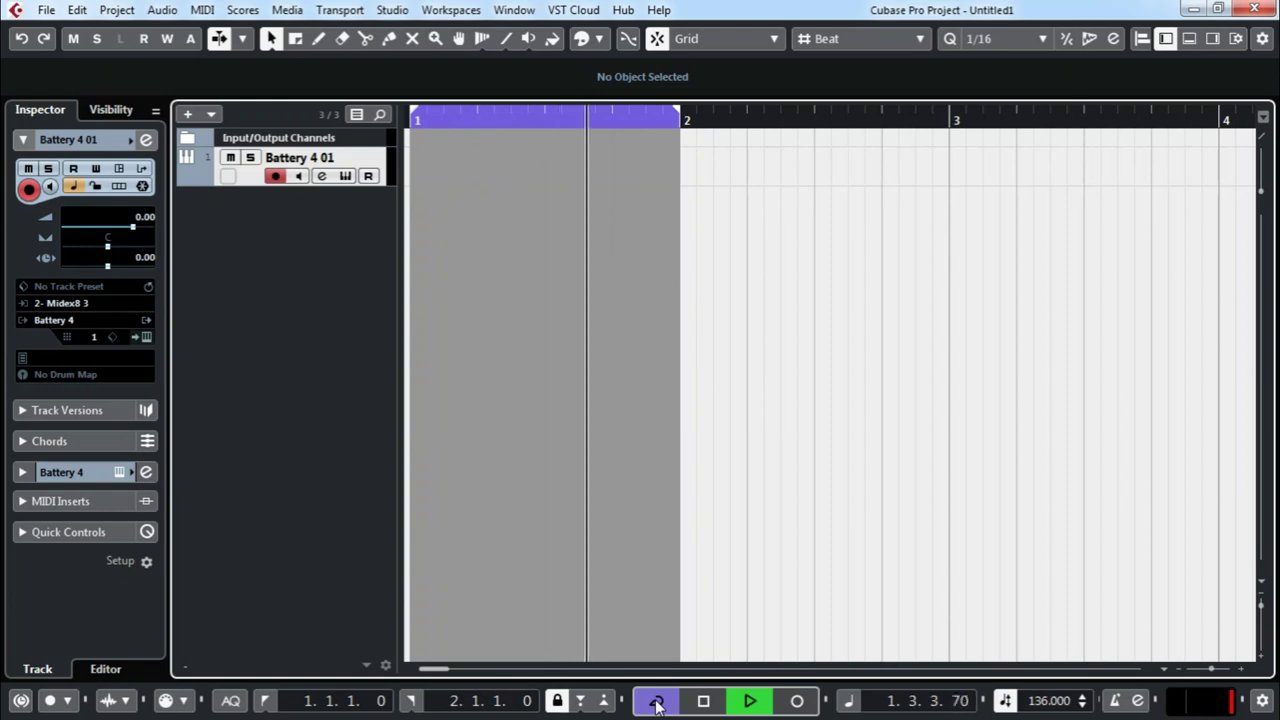
{"action": "key", "text": "space"}
{"action": "key", "text": "KP_Decimal"}
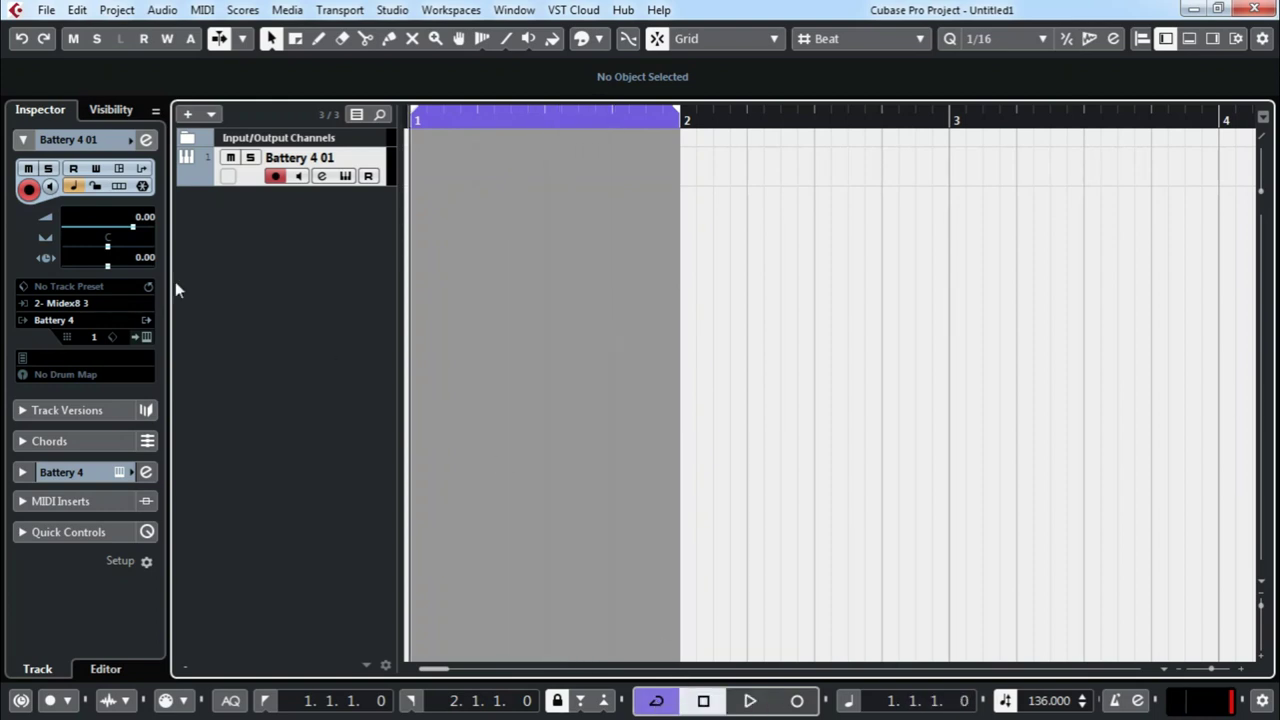
- Create a one-bar MIDI part on the Battery 4 01 track and open it in a separate Key Editor window
{"action": "double_click", "coordinate": [487, 175]}
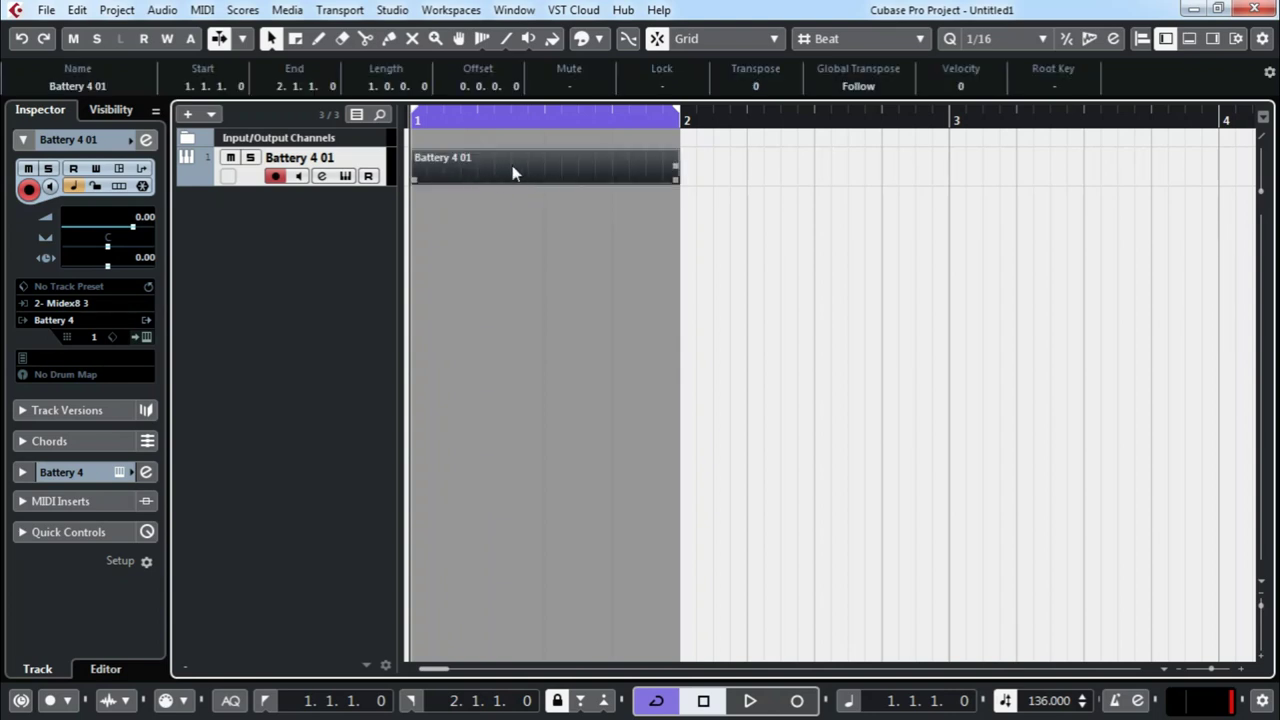
{"action": "double_click", "coordinate": [512, 167]}
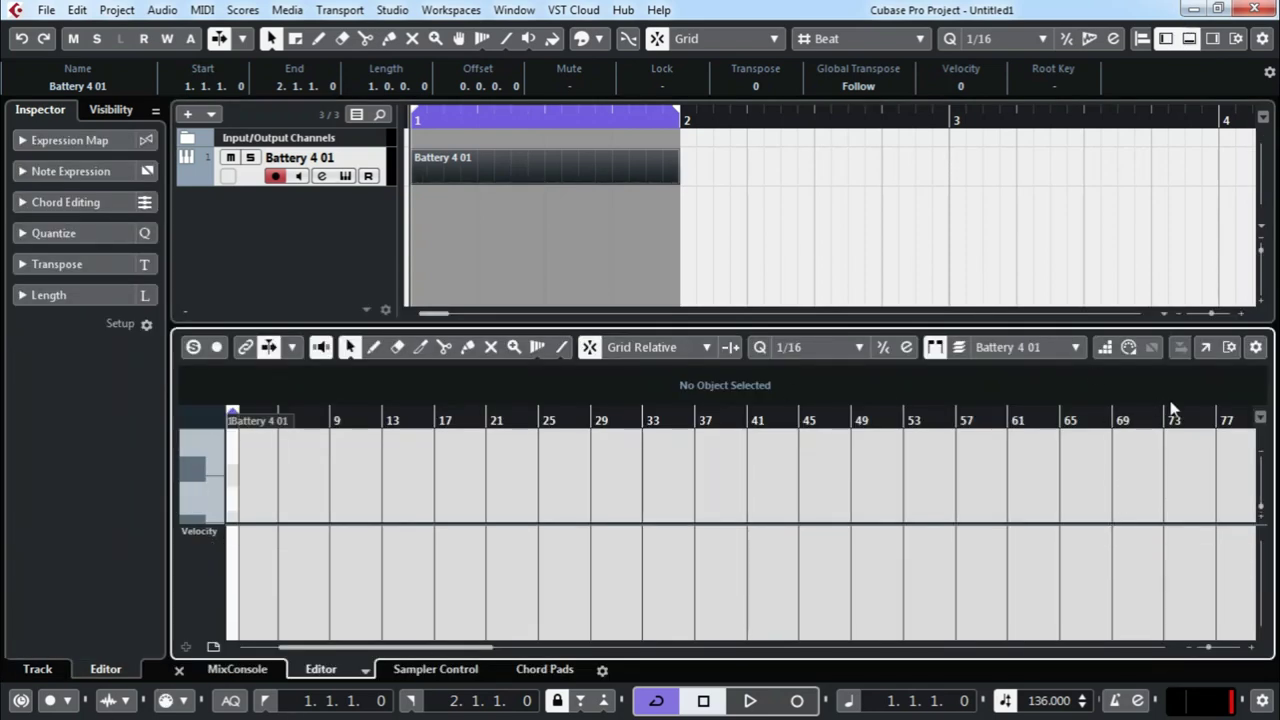
{"action": "left_click", "coordinate": [1204, 347]}
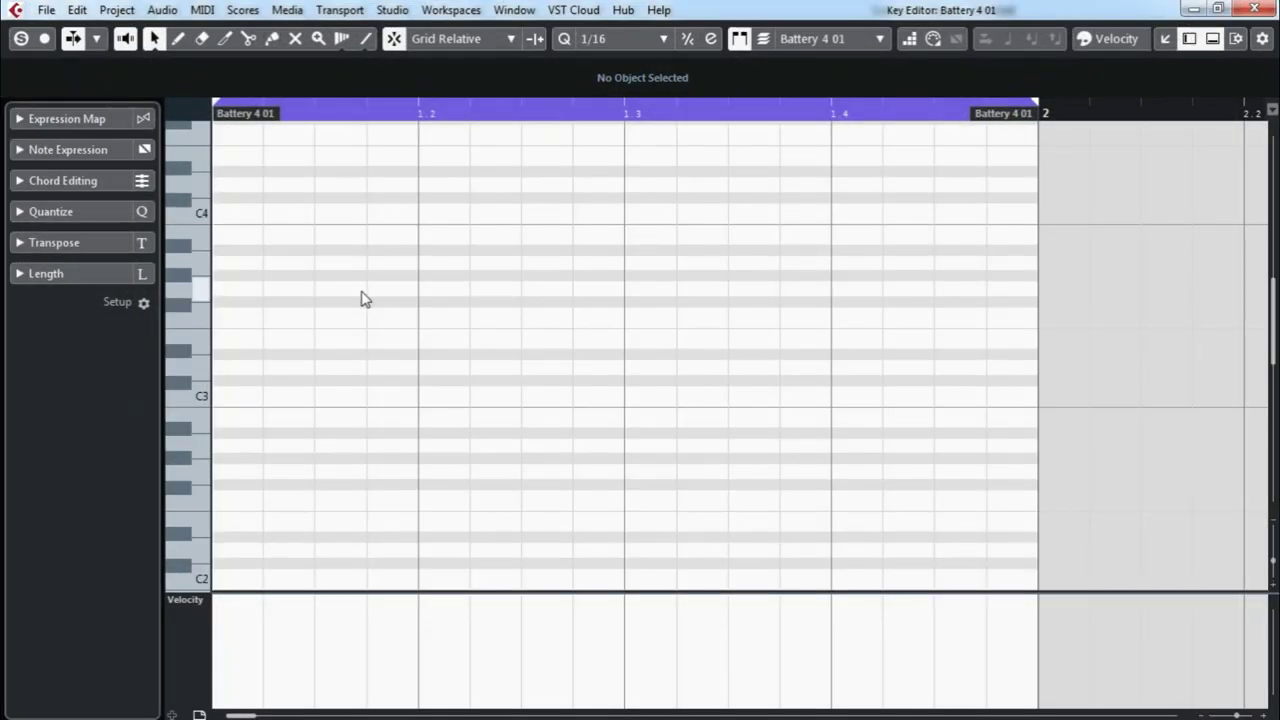
- Draw a one-beat C1 note at the start of the bar
{"action": "scroll", "coordinate": [283, 422], "scroll_direction": "down", "scroll_amount": 3}
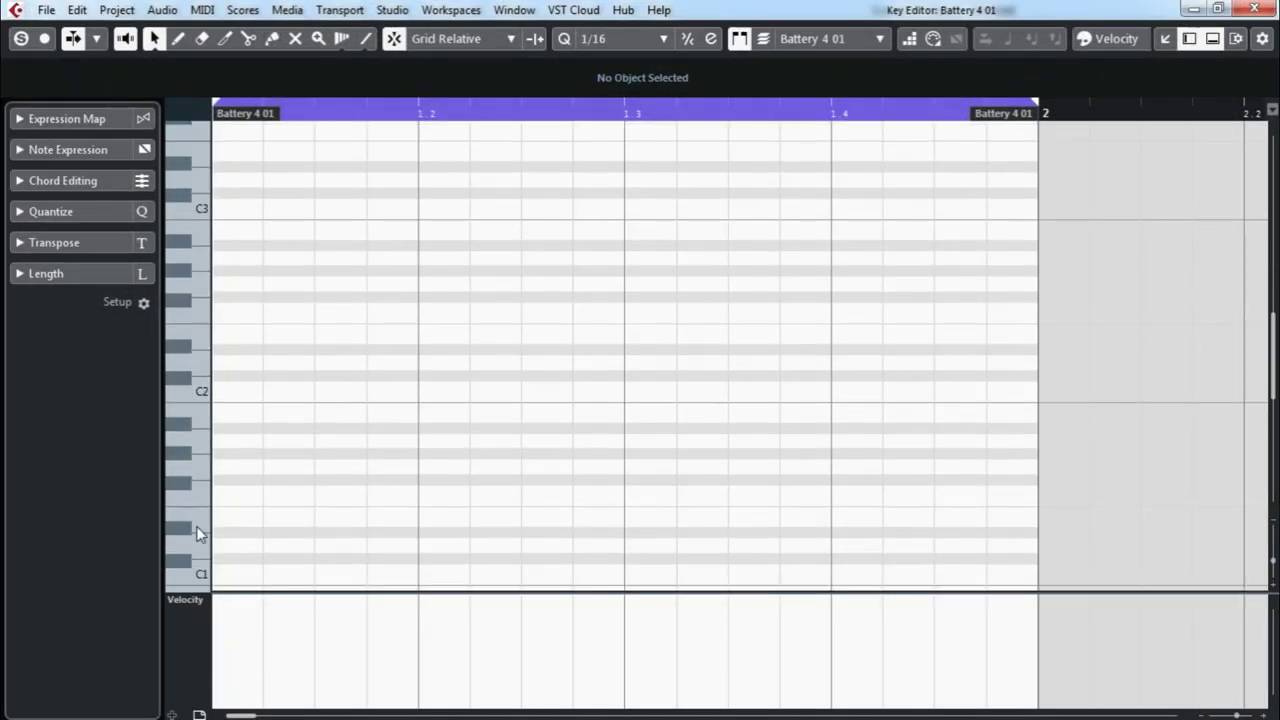
{"action": "scroll", "coordinate": [314, 551], "scroll_direction": "down", "scroll_amount": 2}
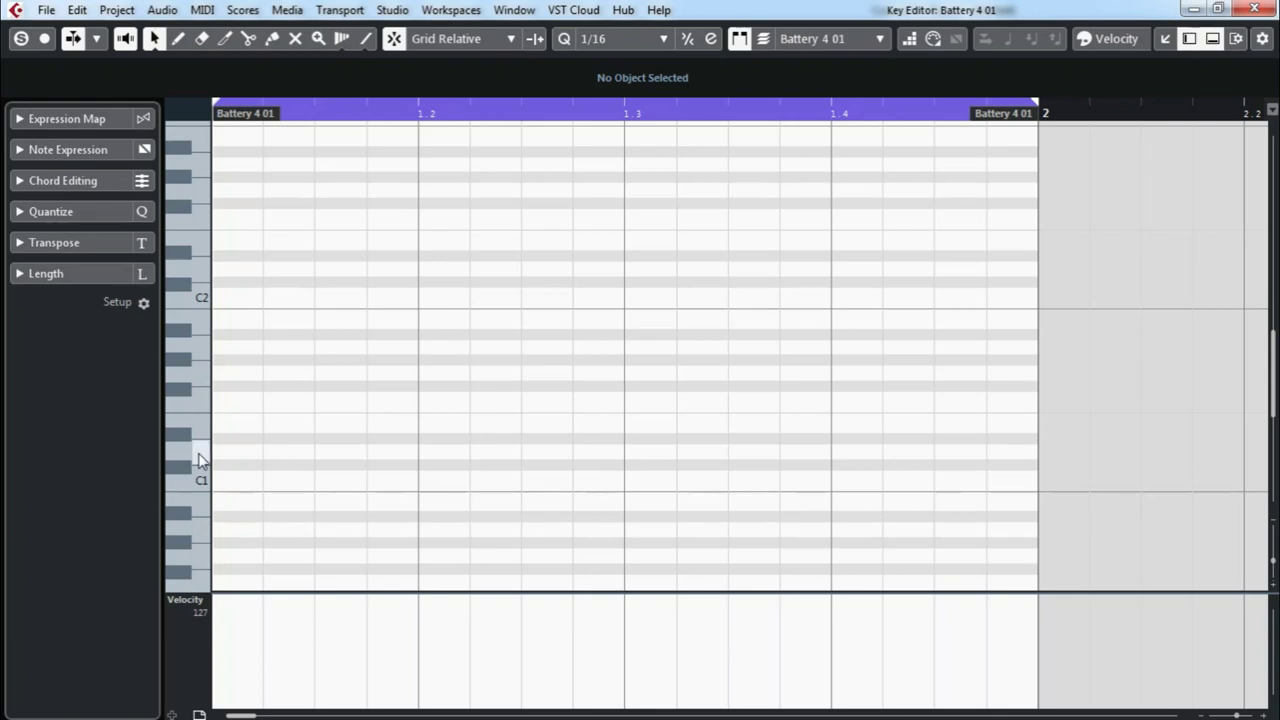
{"action": "left_click", "coordinate": [178, 39]}
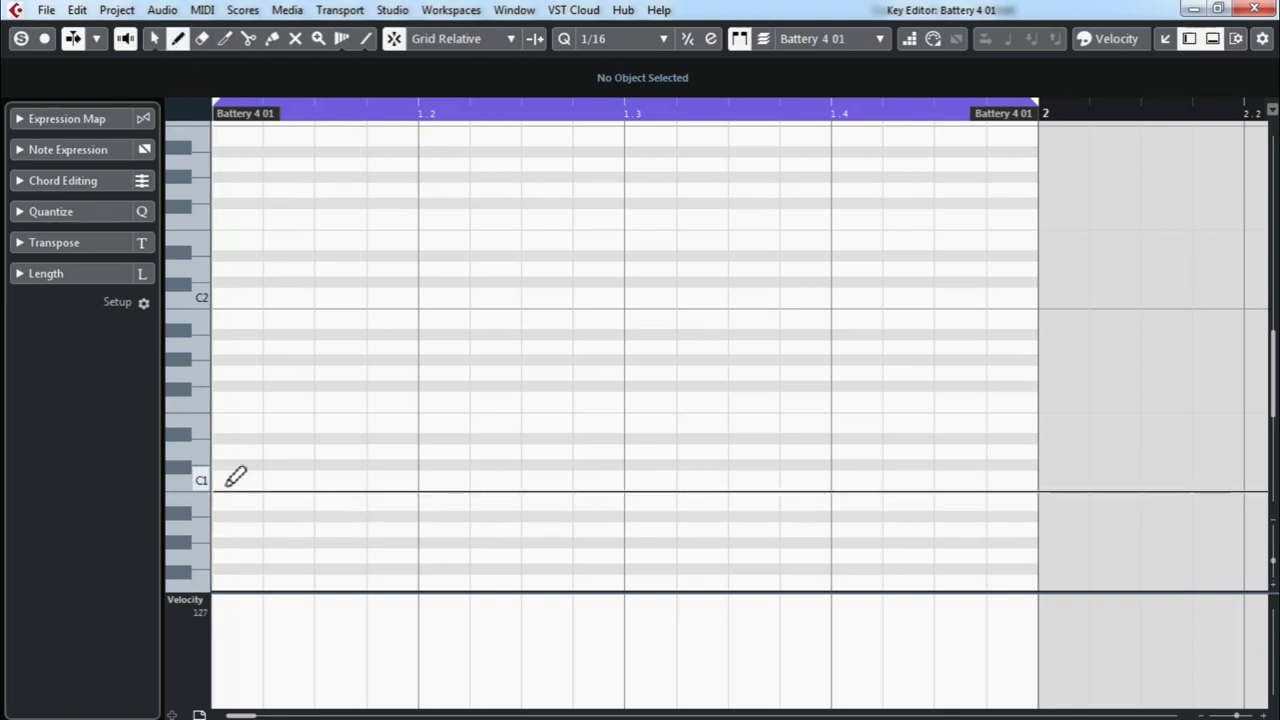
{"action": "left_click_drag", "start_coordinate": [227, 482], "coordinate": [408, 480]}
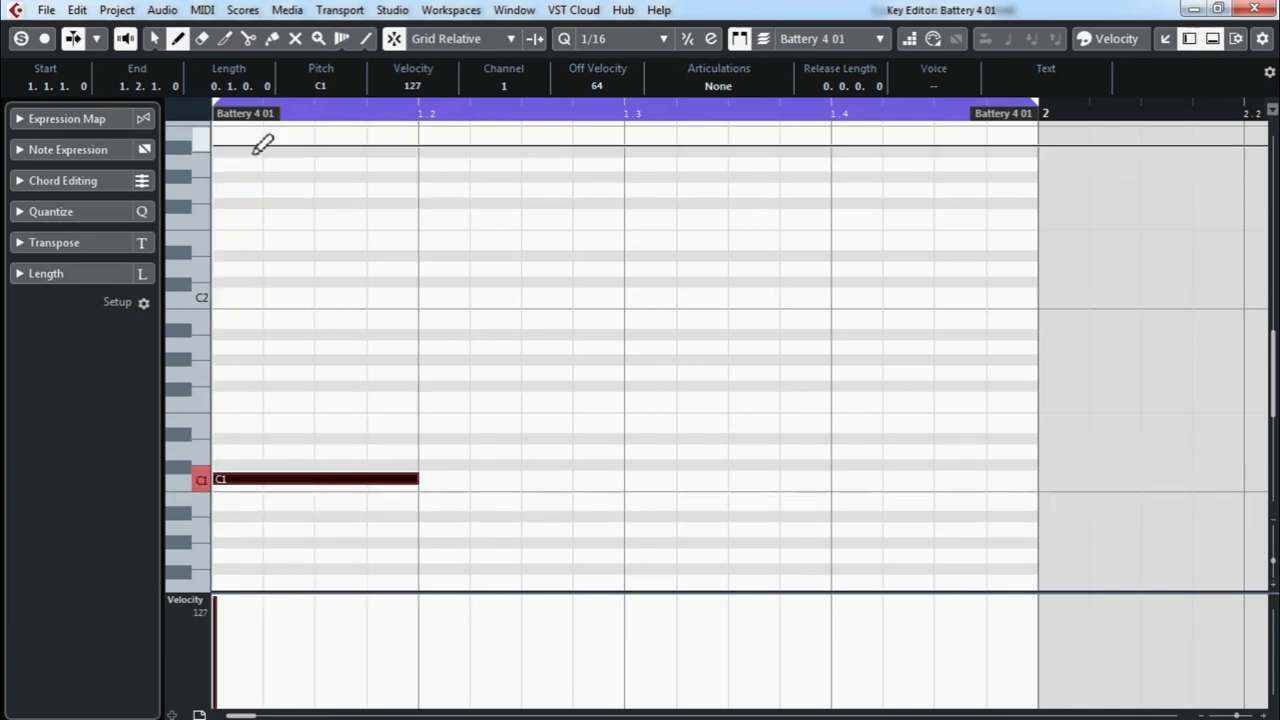
- Duplicate the C1 note three times so a kick falls on every beat of the bar
{"action": "right_click", "coordinate": [362, 395]}
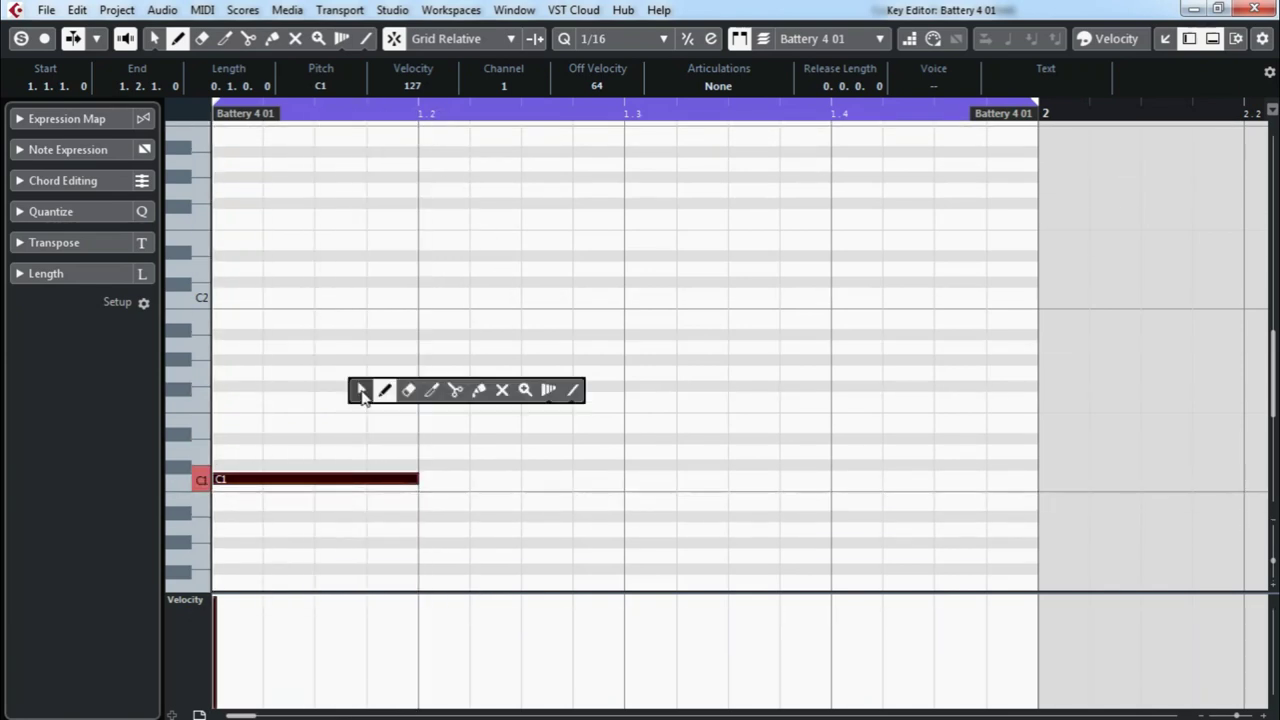
{"action": "left_click", "coordinate": [362, 392]}
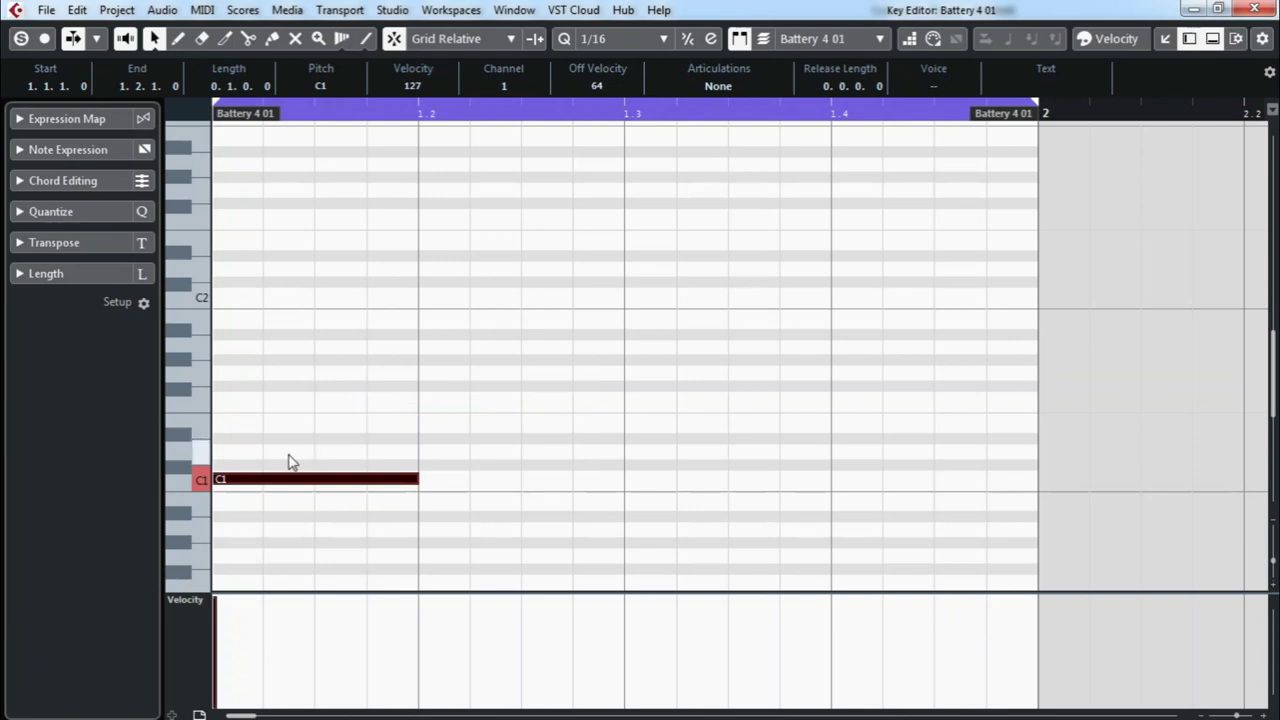
{"action": "key", "text": "alt+d"}
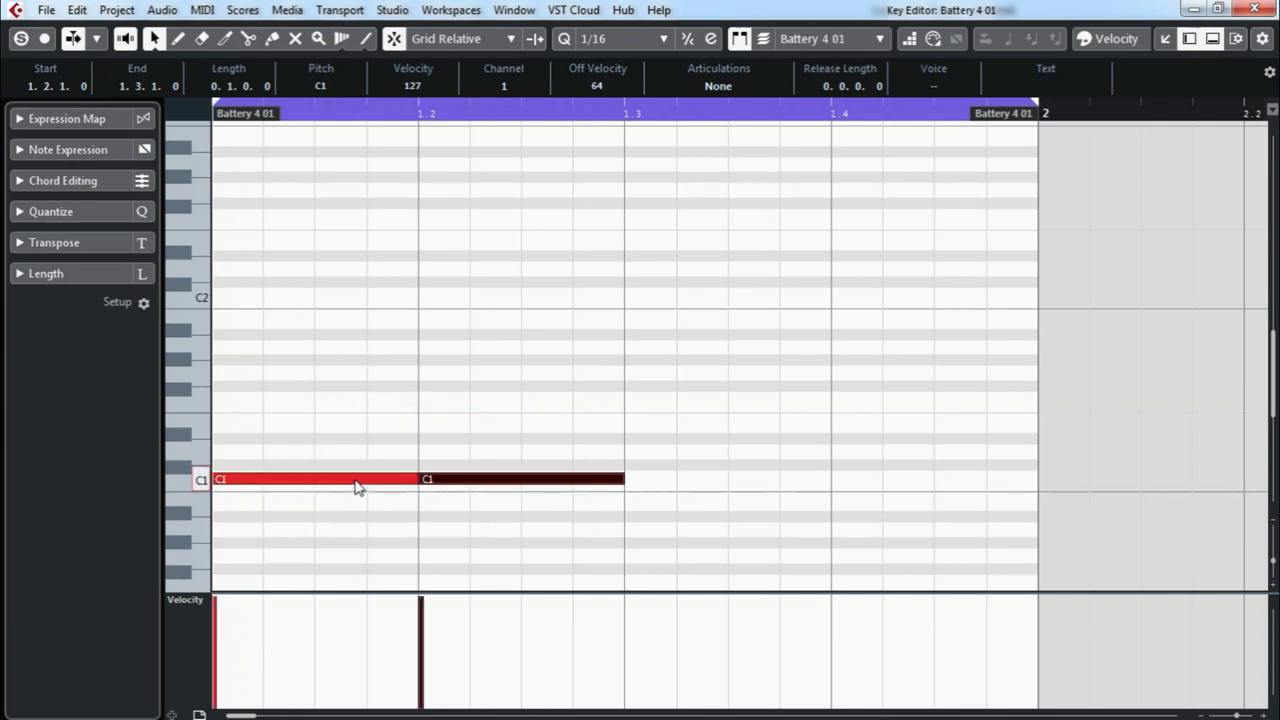
{"action": "key", "text": "alt+d"}
{"action": "key", "text": "alt+d"}
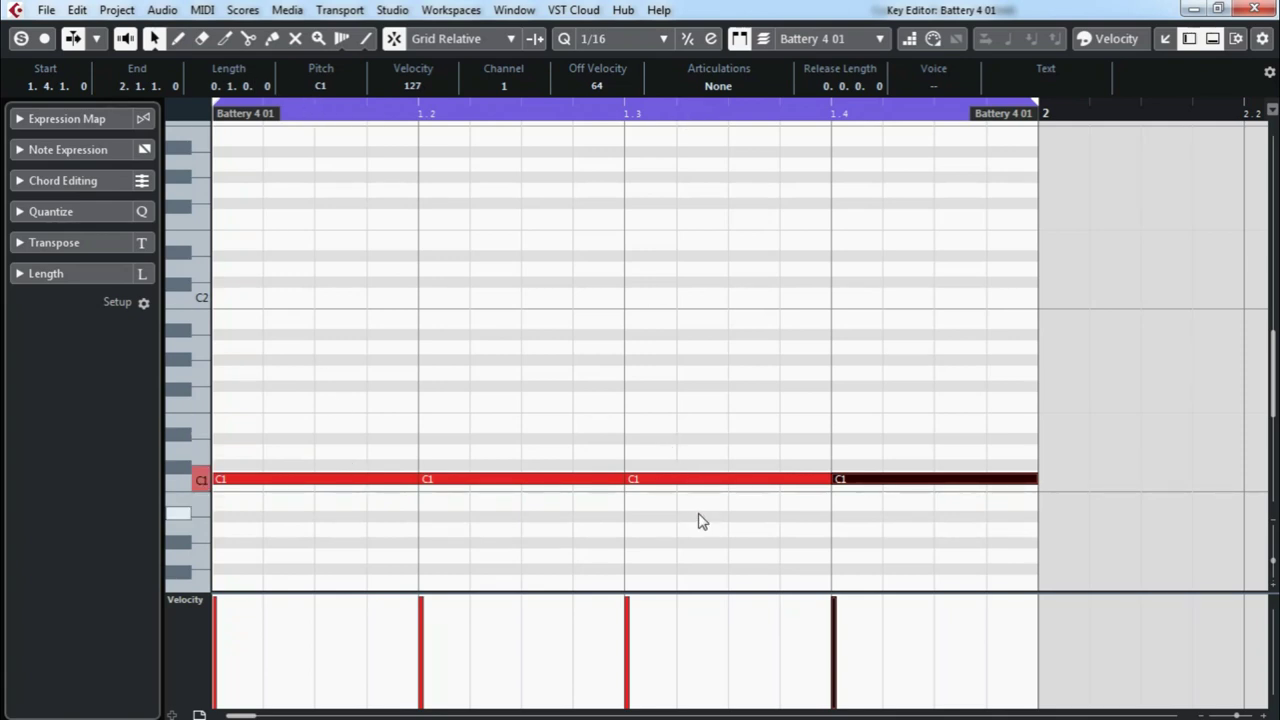
- Start looped playback and select all four C1 notes
{"action": "key", "text": "space"}
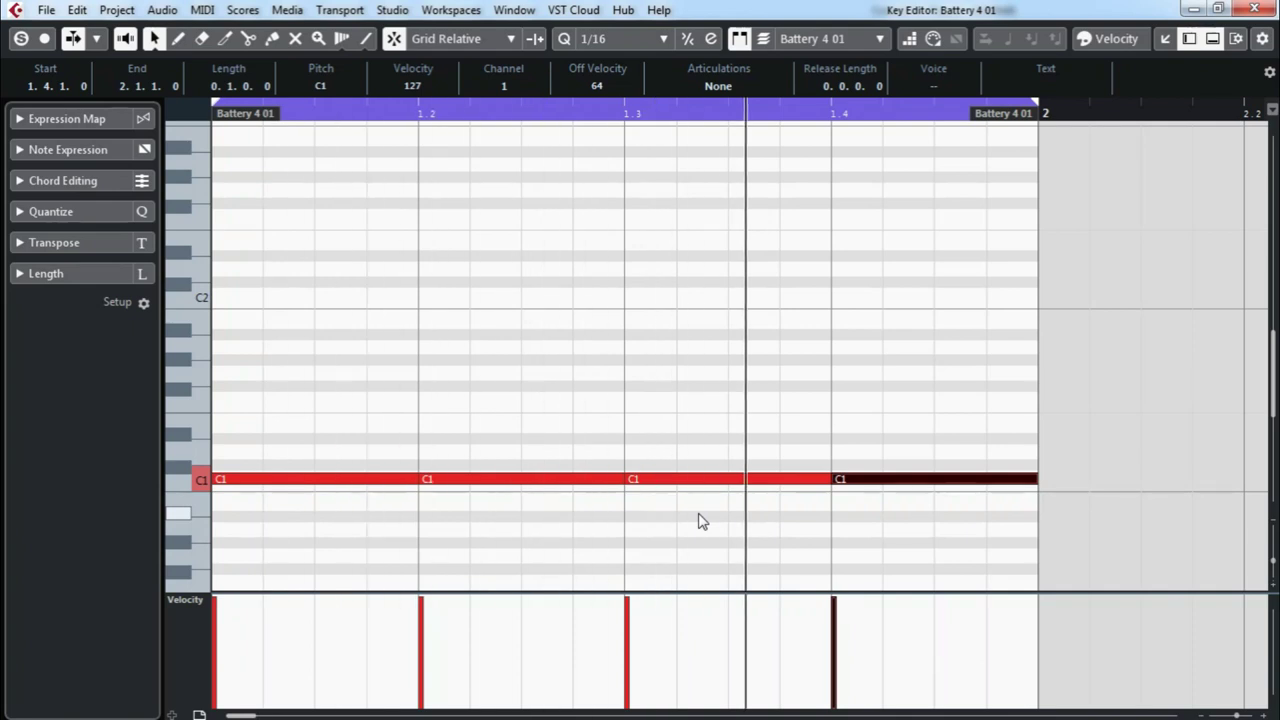
{"action": "left_click_drag", "start_coordinate": [988, 411], "coordinate": [336, 543]}
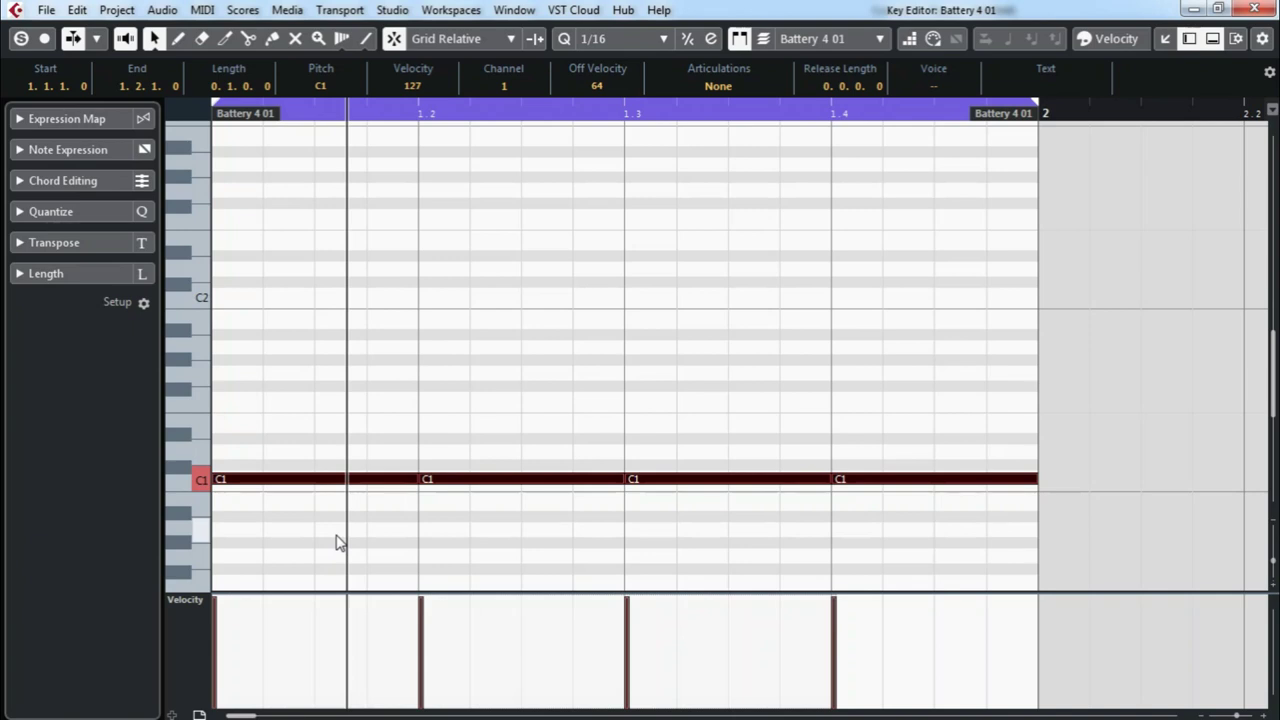
- Audition other kick samples by transposing the four selected notes up to F#1 and back down to C1
{"action": "key", "text": "Up"}
{"action": "key", "text": "Up"}
{"action": "key", "text": "Up"}
{"action": "key", "text": "Up"}
{"action": "key", "text": "Up"}
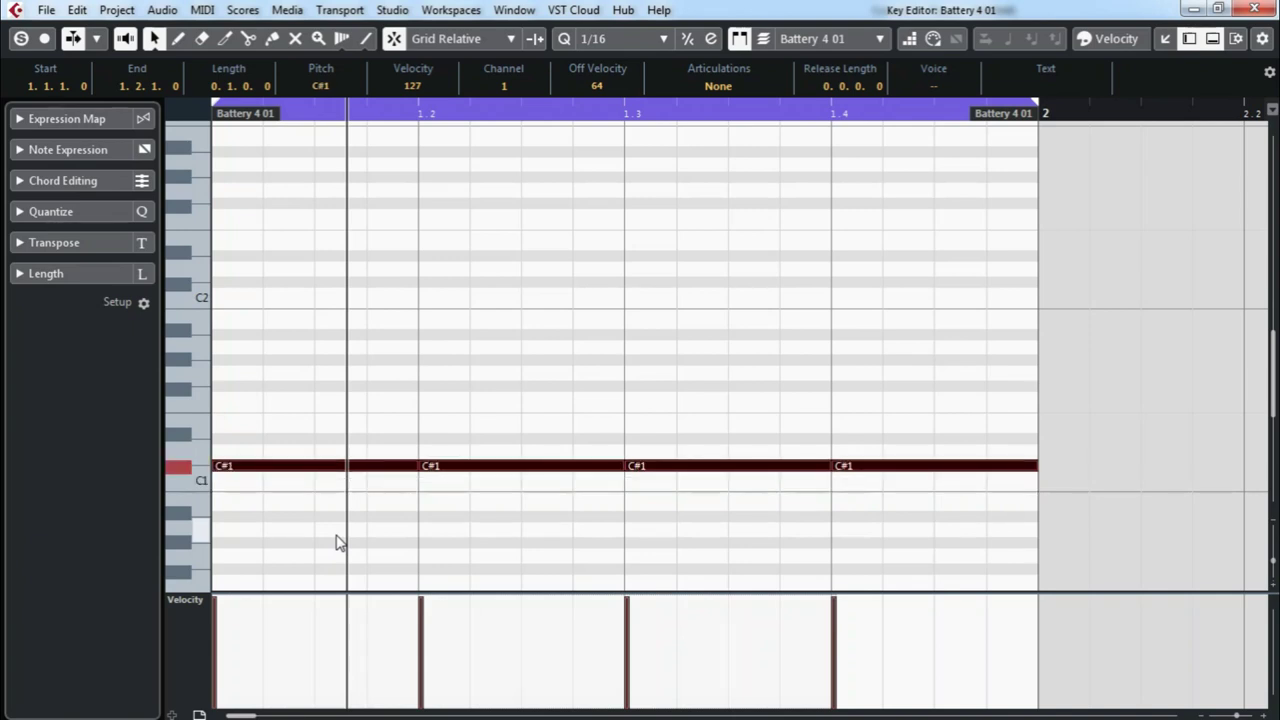
{"action": "key", "text": "Up"}
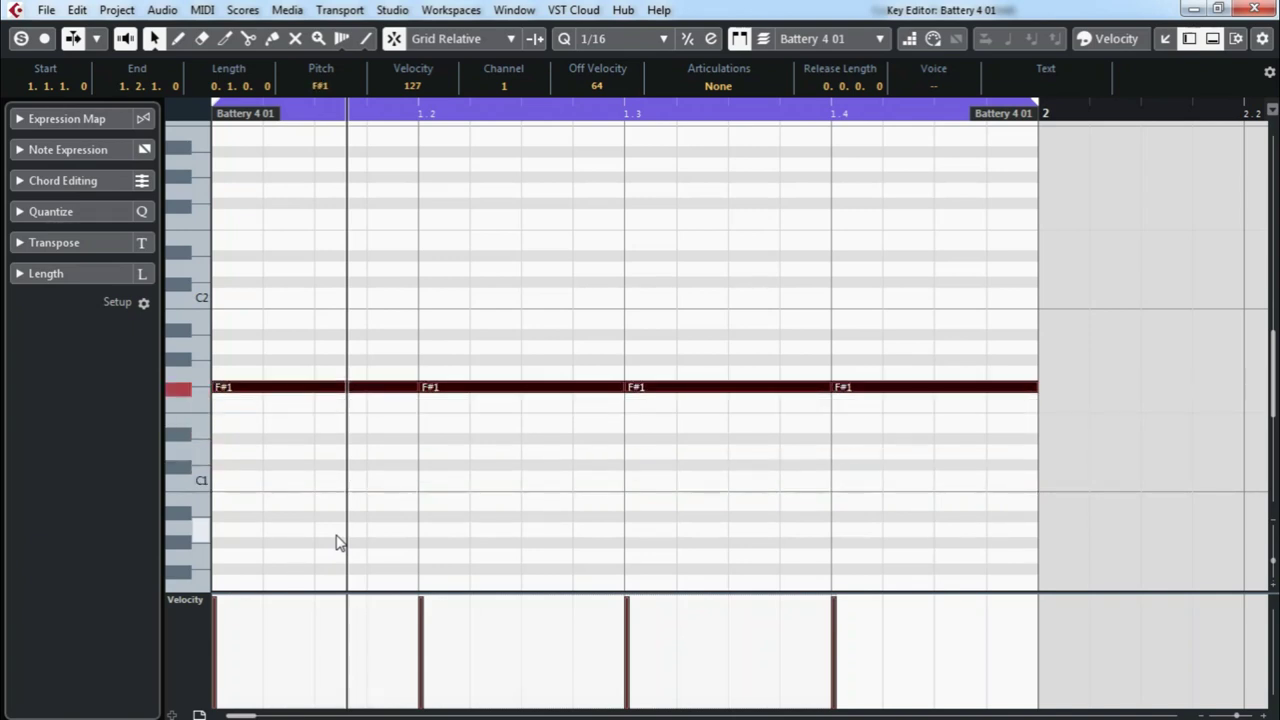
{"action": "key", "text": "Down"}
{"action": "key", "text": "Down"}
{"action": "key", "text": "Down"}
{"action": "key", "text": "Down"}
{"action": "key", "text": "Down"}
{"action": "key", "text": "Down"}
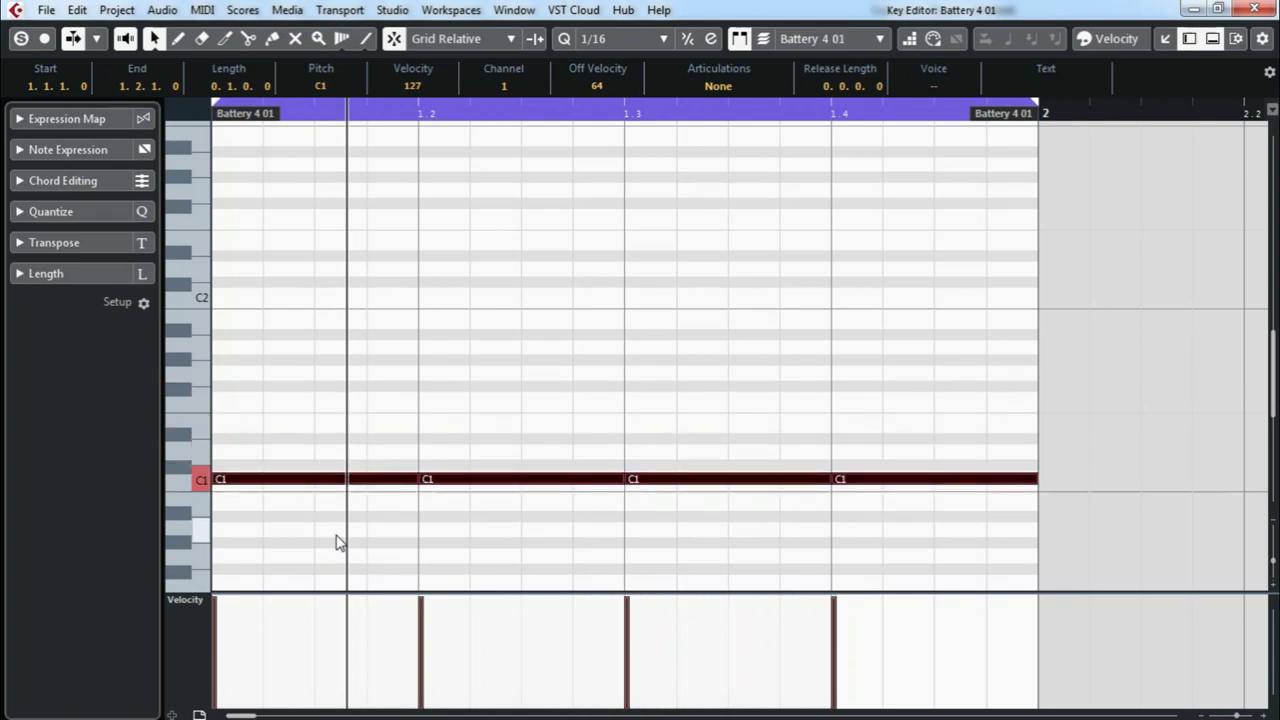
- Audition the kicks by raising the four notes one semitone at a time to G1, and bring them back to F#1
{"action": "key", "text": "Up"}
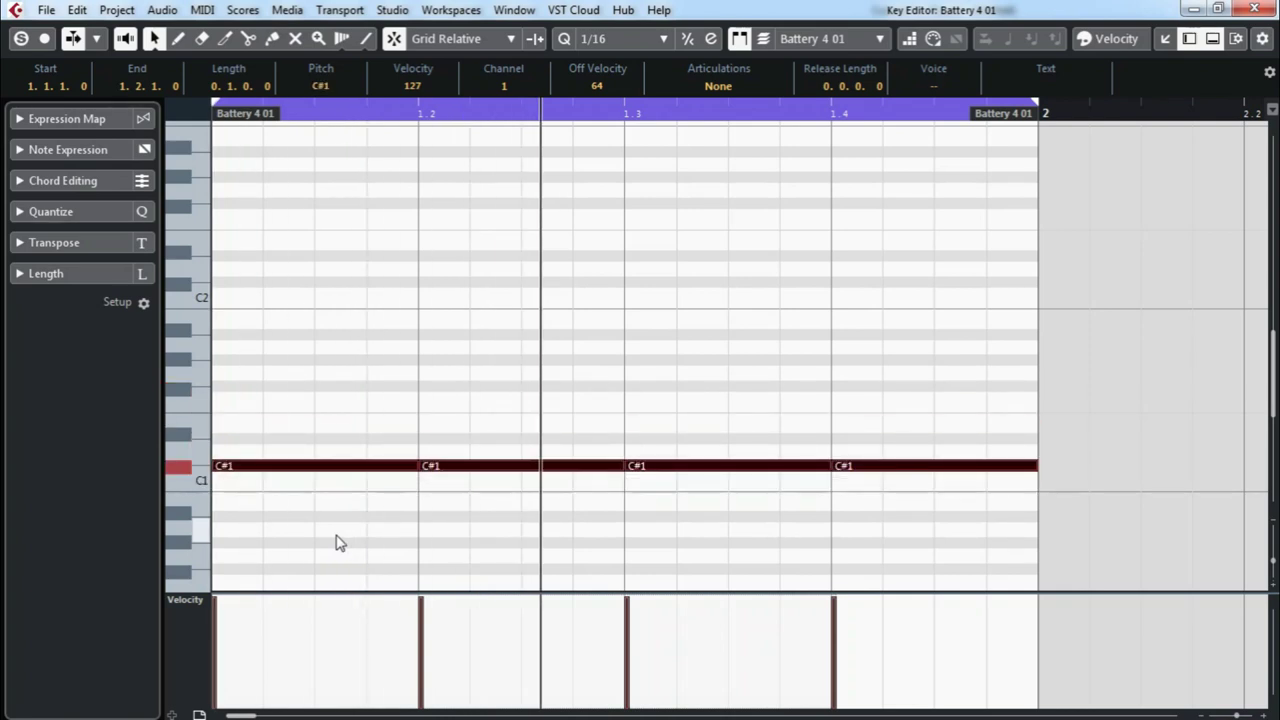
{"action": "key", "text": "Up"}
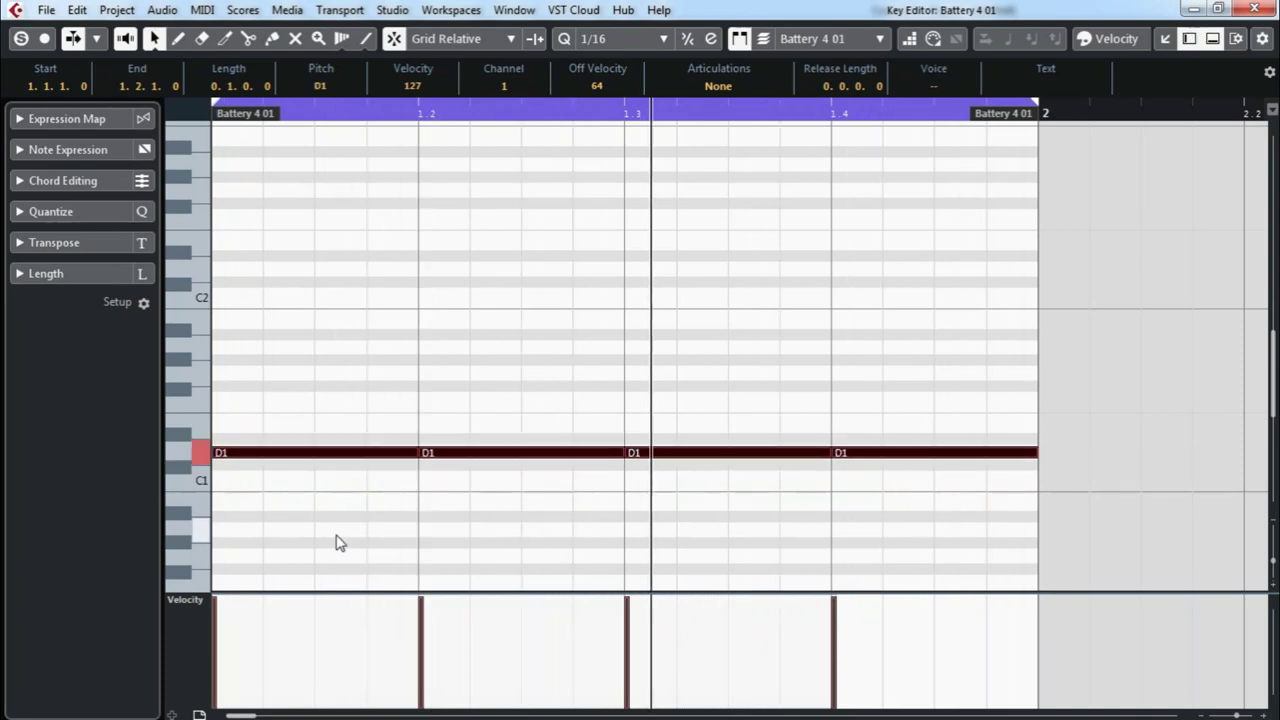
{"action": "key", "text": "Up"}
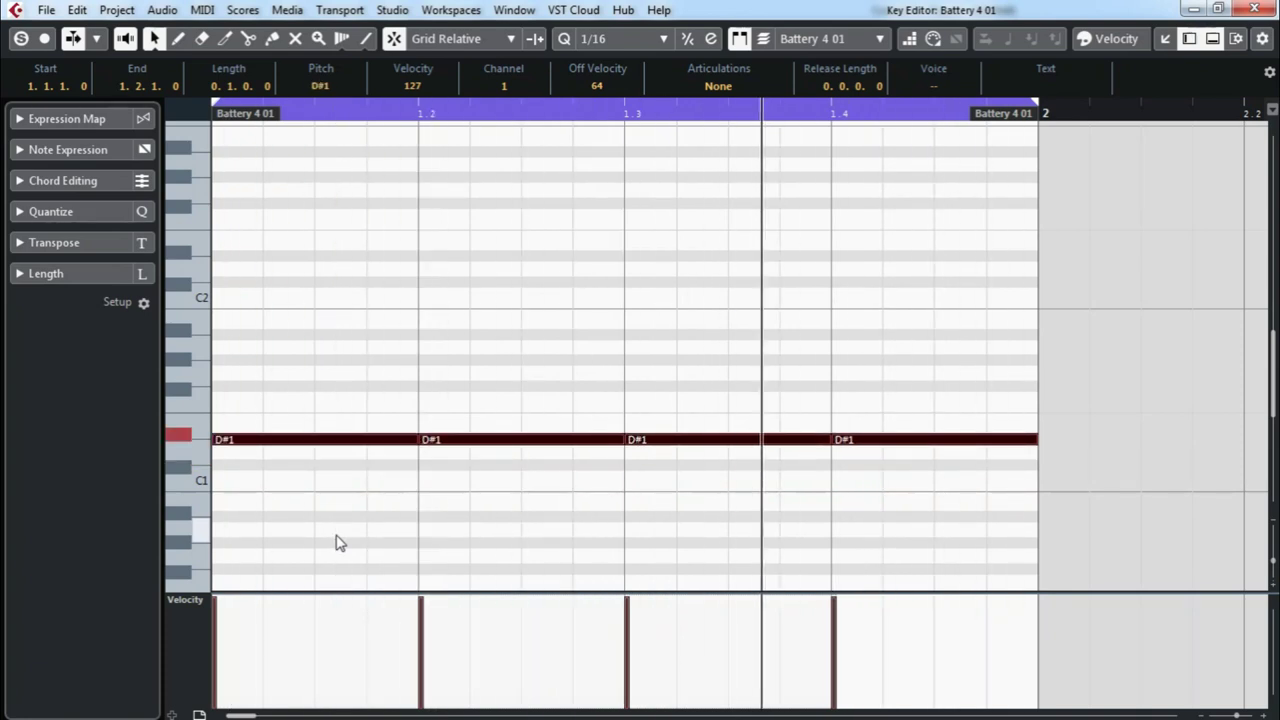
{"action": "key", "text": "Up"}
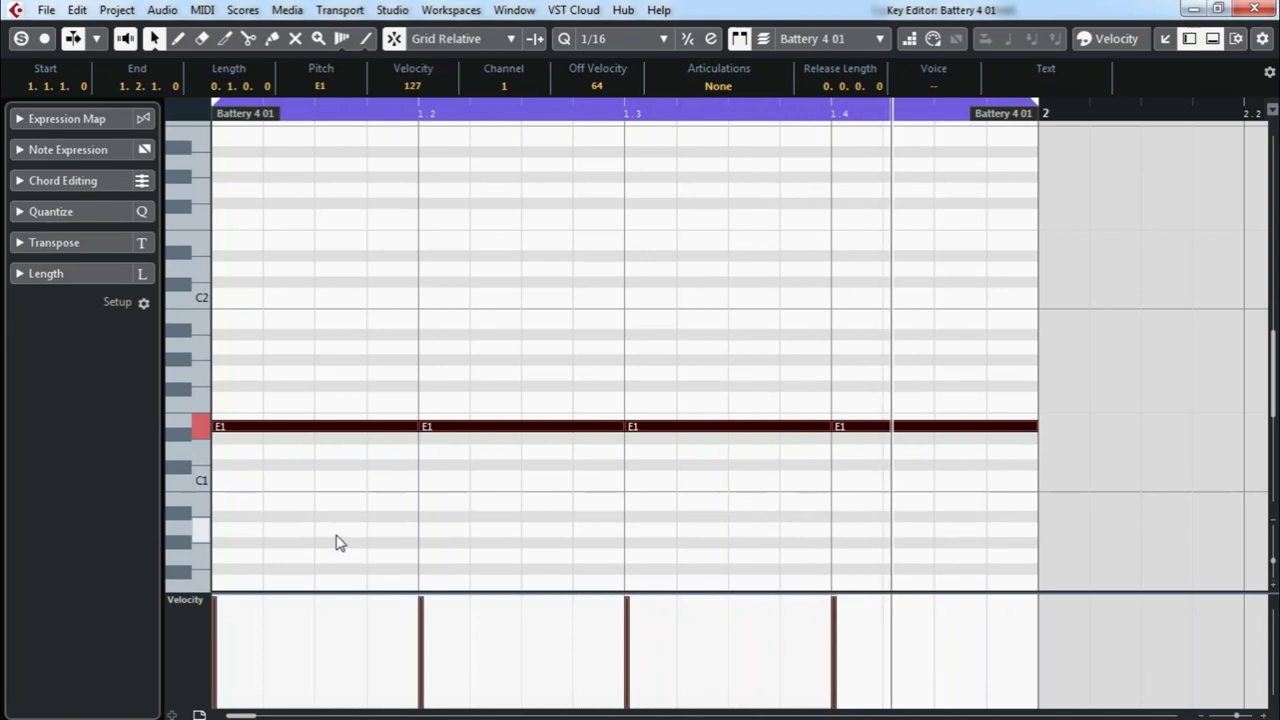
{"action": "key", "text": "Up"}
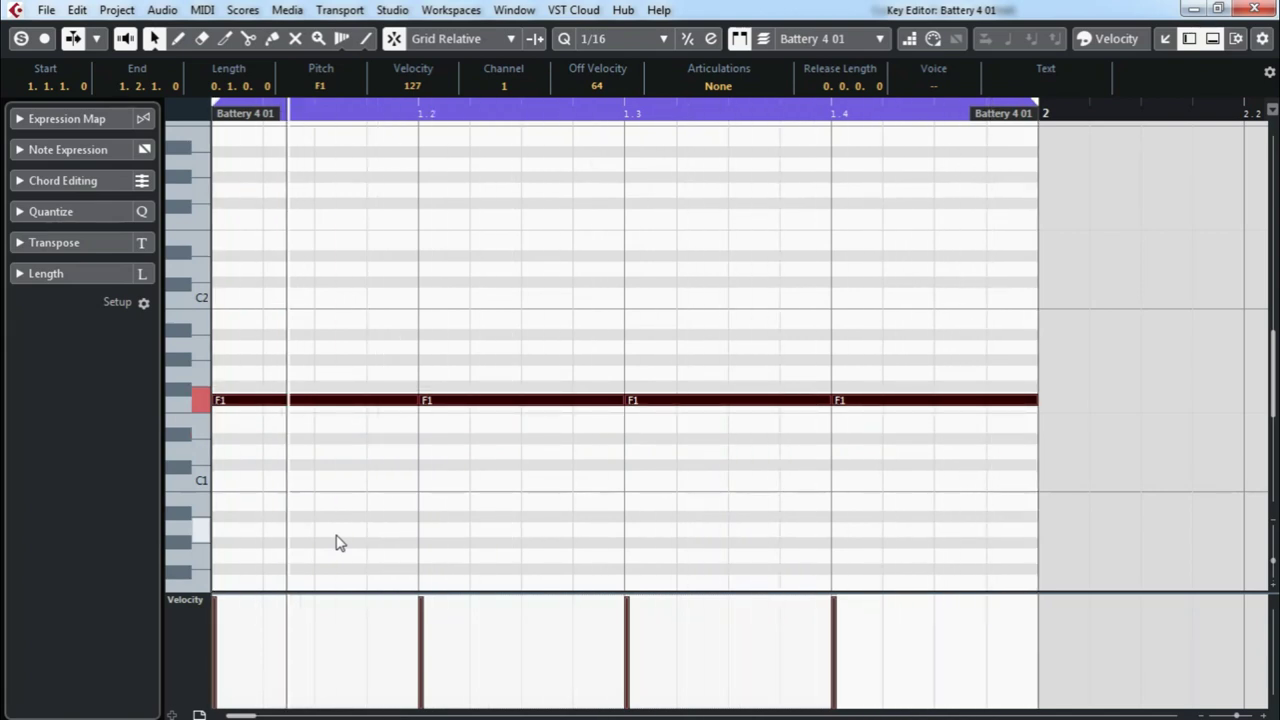
{"action": "key", "text": "Up"}
{"action": "key", "text": "Up"}
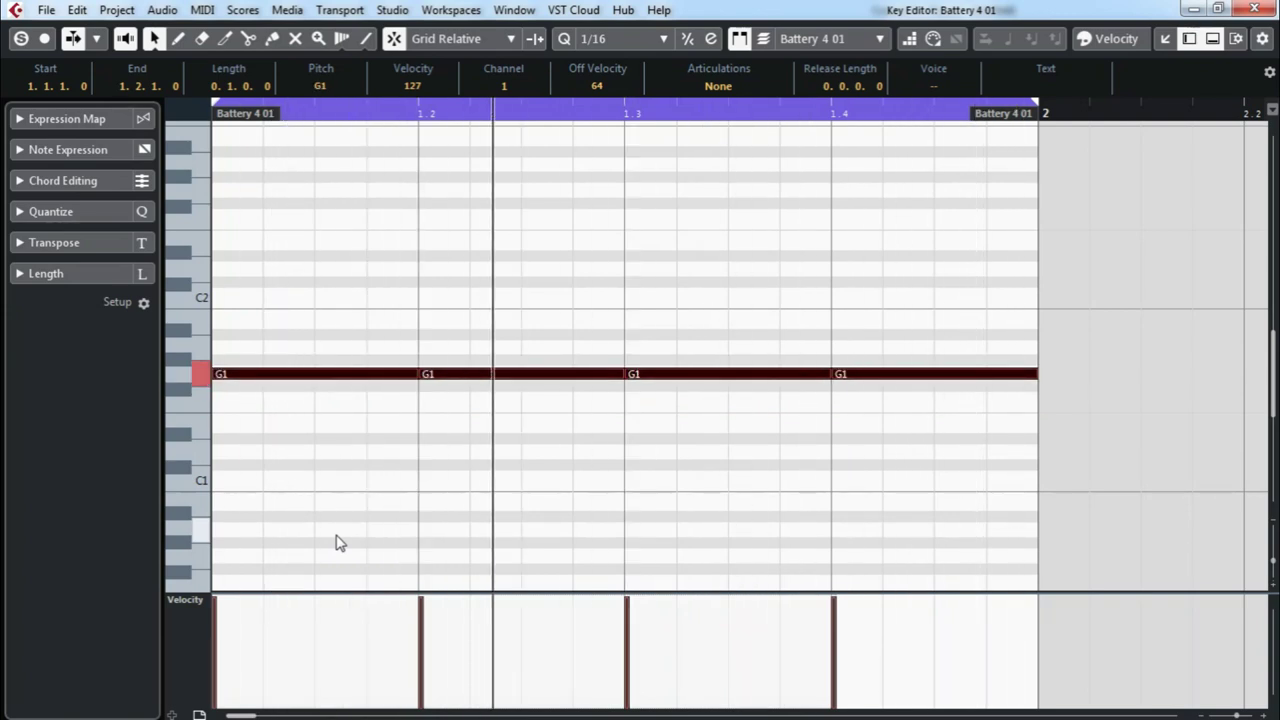
{"action": "key", "text": "Down"}
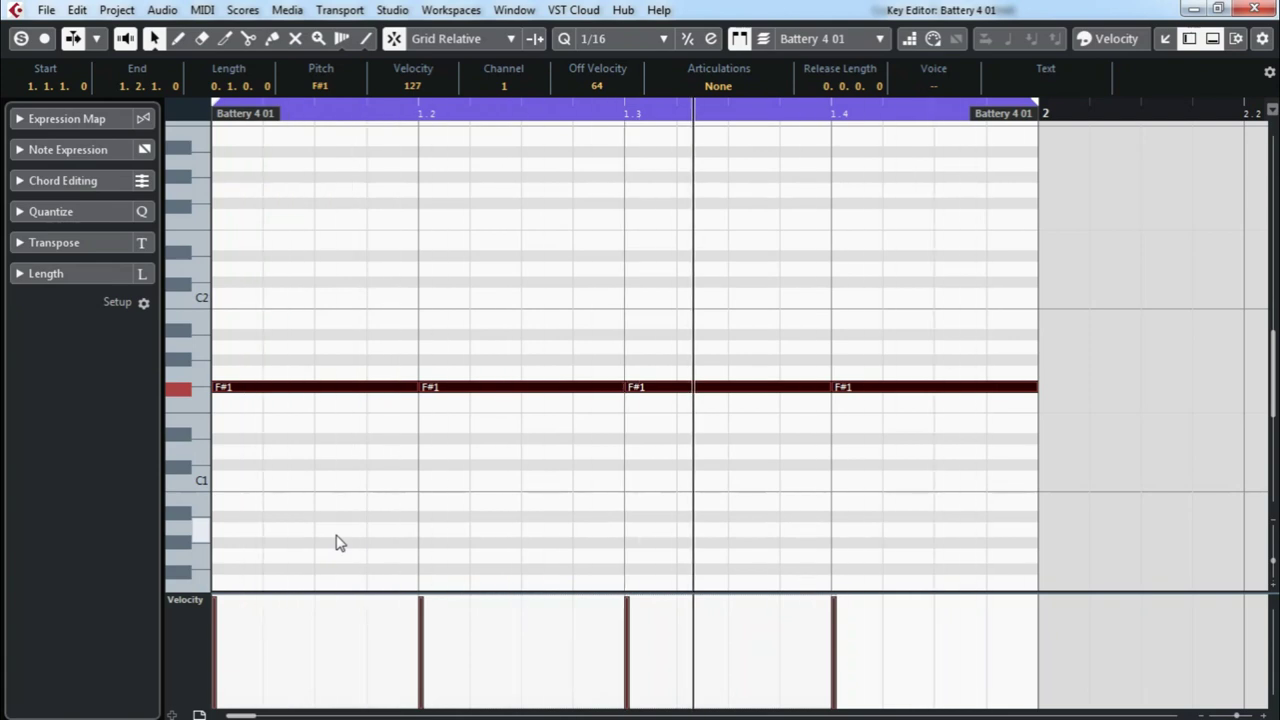
- Audition more kick samples by transposing the four selected notes upward in small steps from F#1 to F2
{"action": "key", "text": "Up"}
{"action": "key", "text": "Up"}
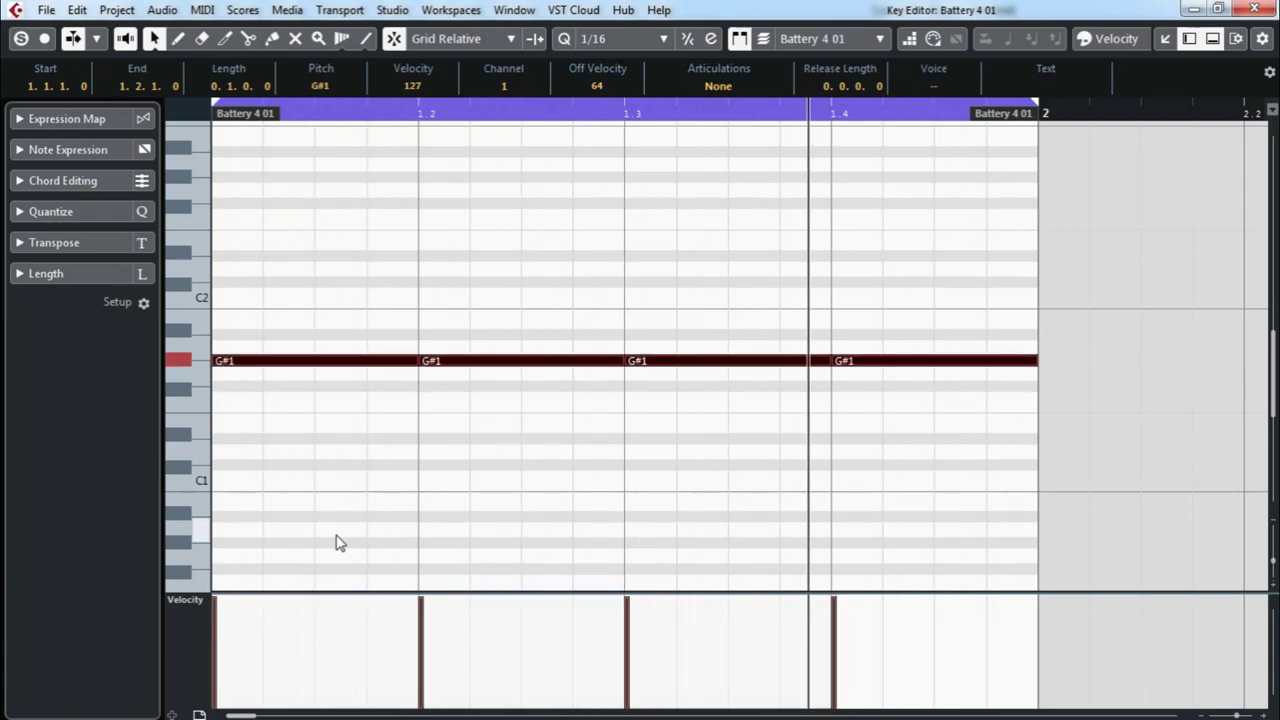
{"action": "key", "text": "Up"}
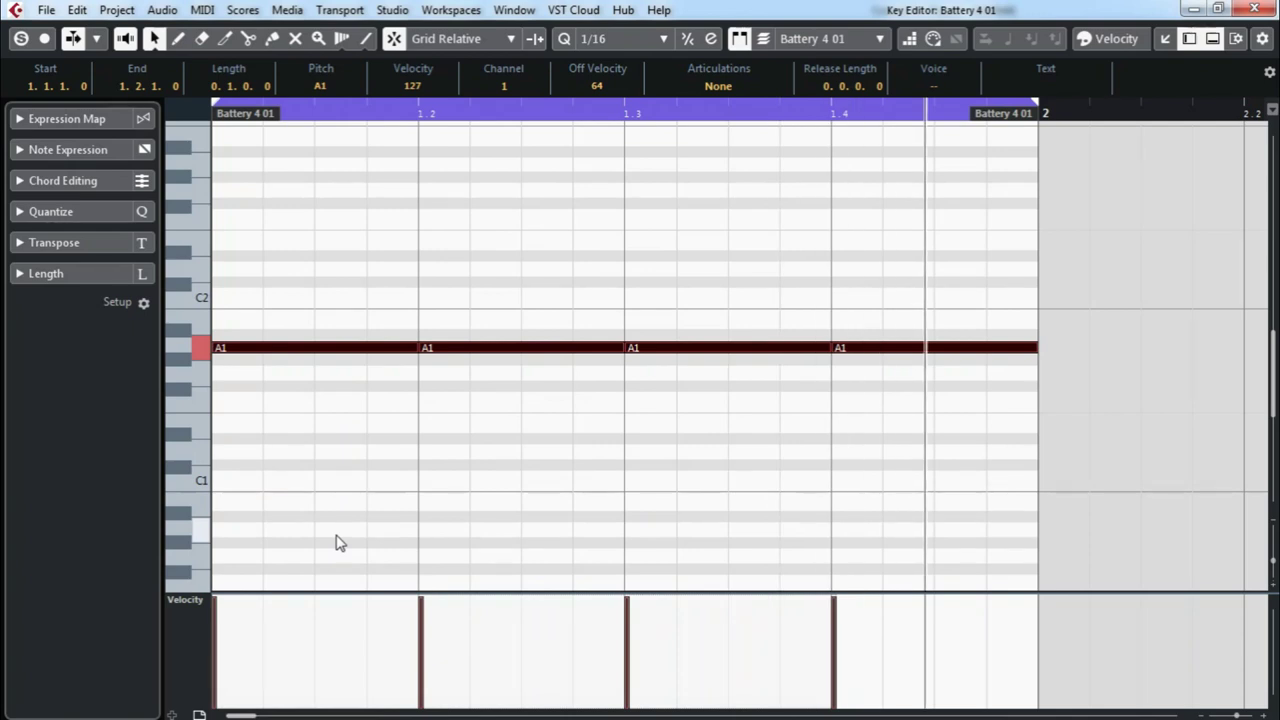
{"action": "key", "text": "Up"}
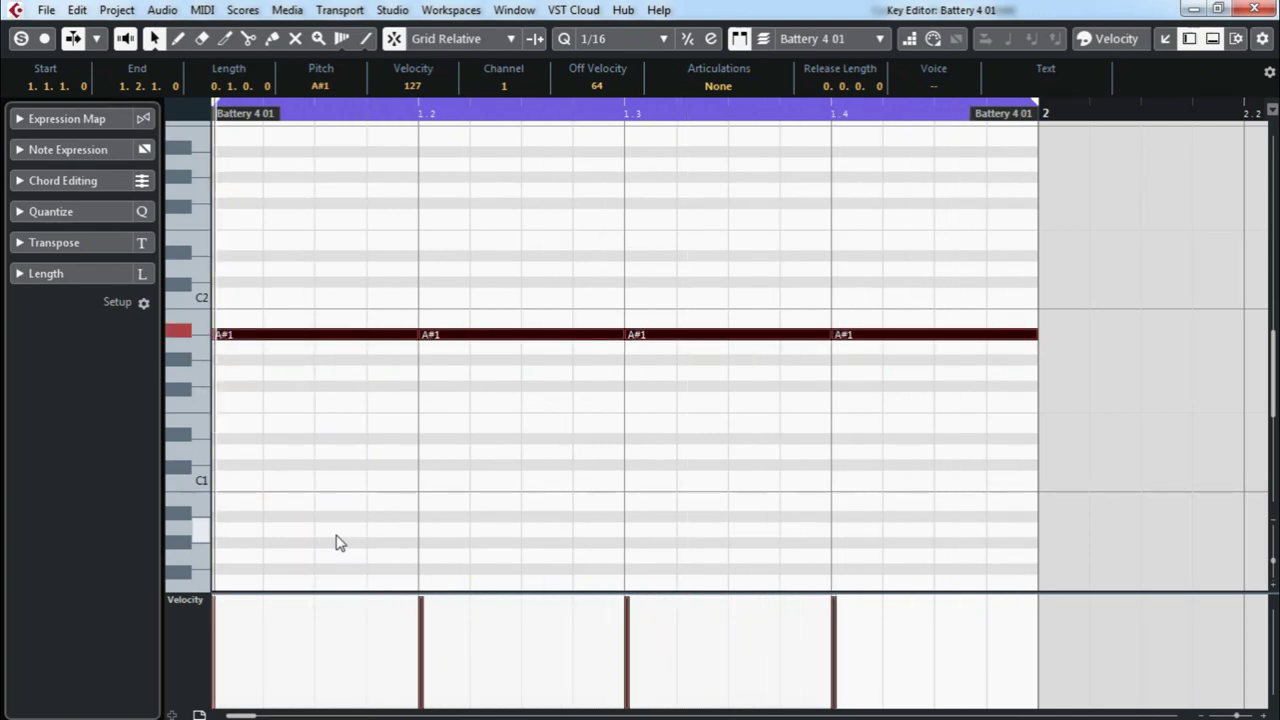
{"action": "key", "text": "Up"}
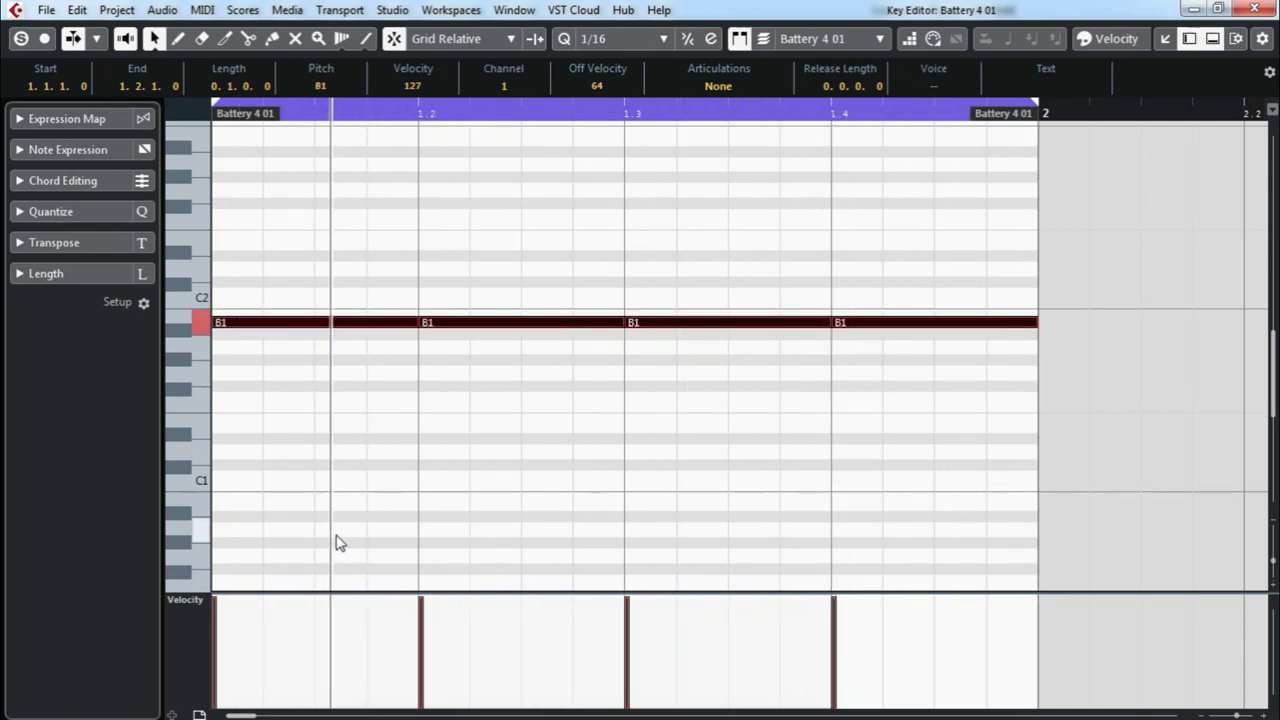
{"action": "key", "text": "Up"}
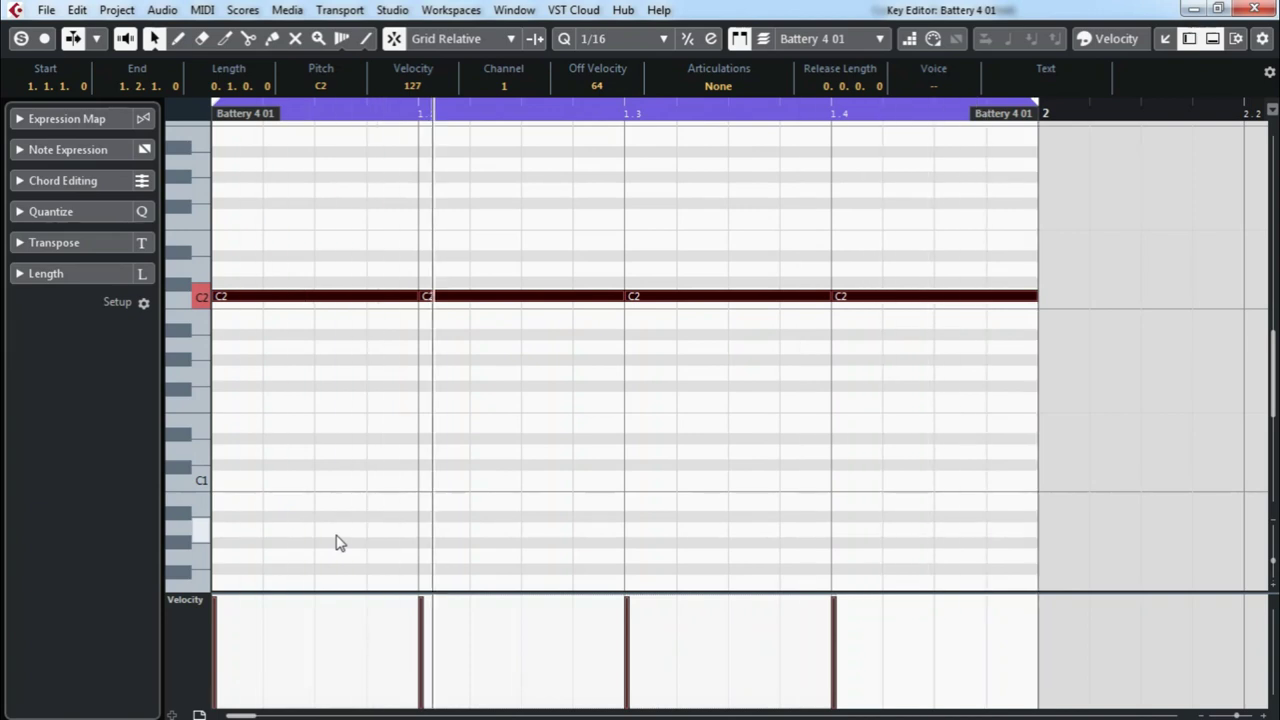
{"action": "key", "text": "Up"}
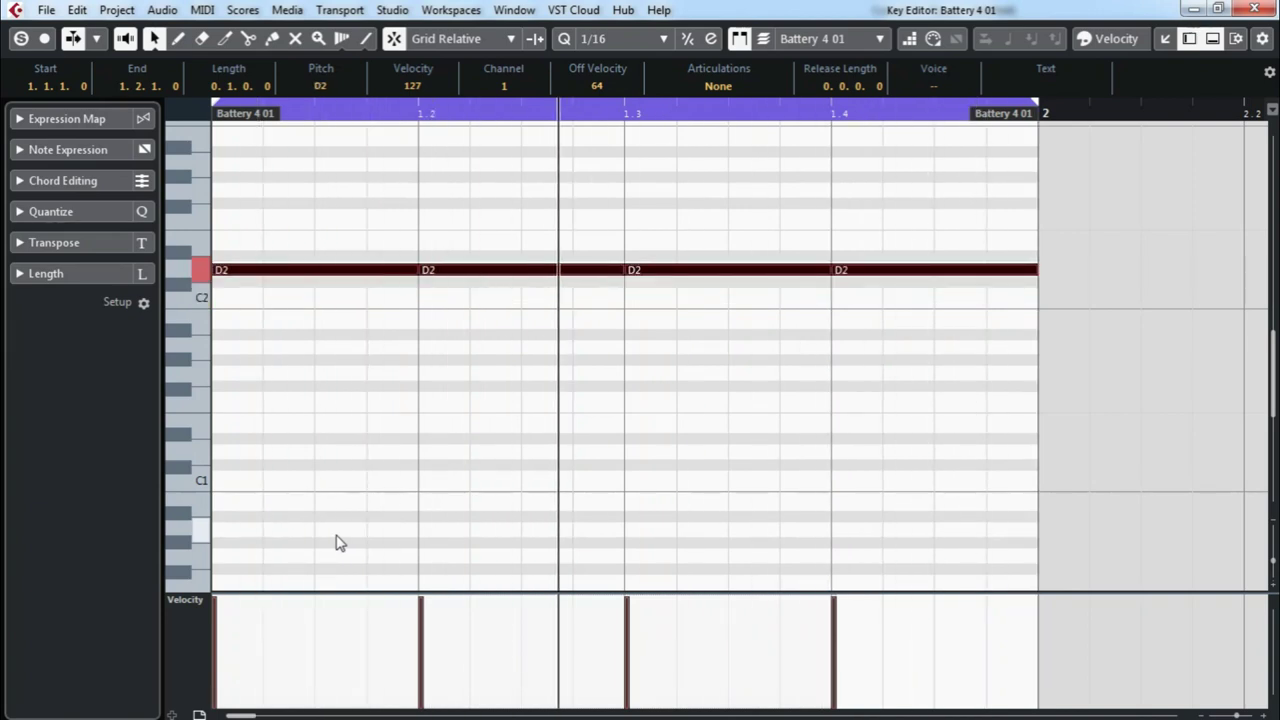
{"action": "key", "text": "Up"}
{"action": "key", "text": "Up"}
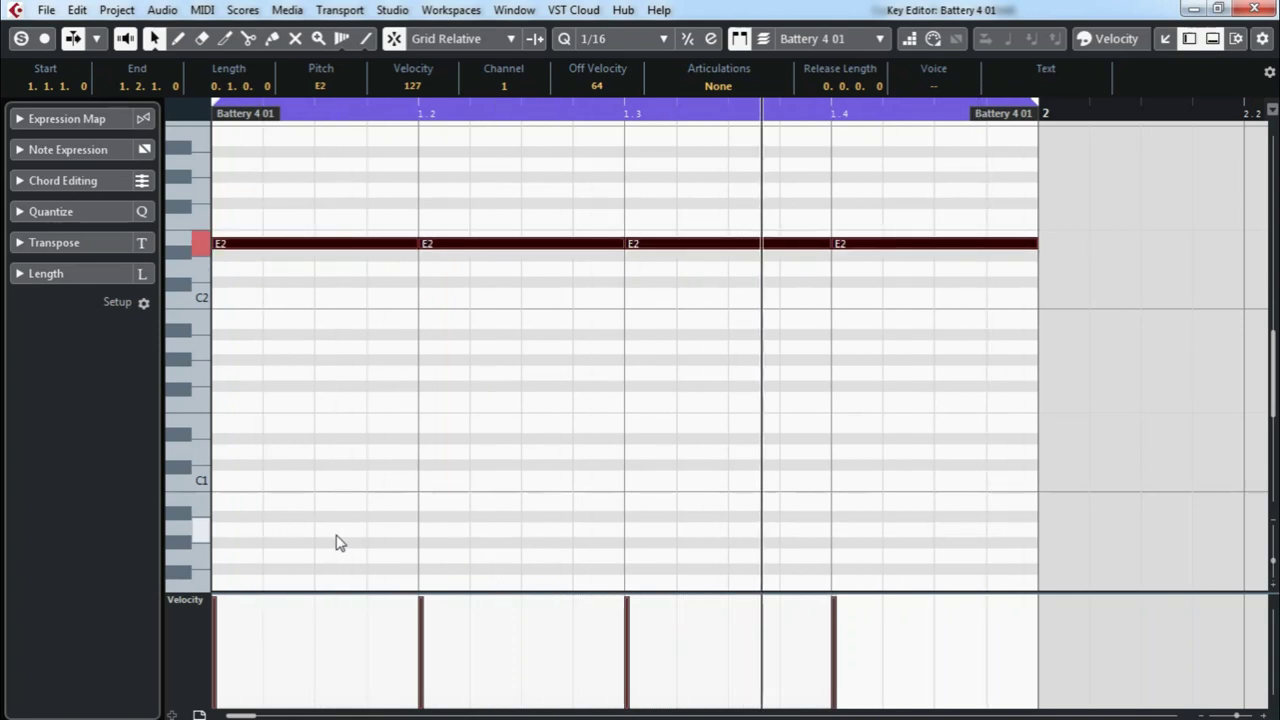
{"action": "key", "text": "Up"}
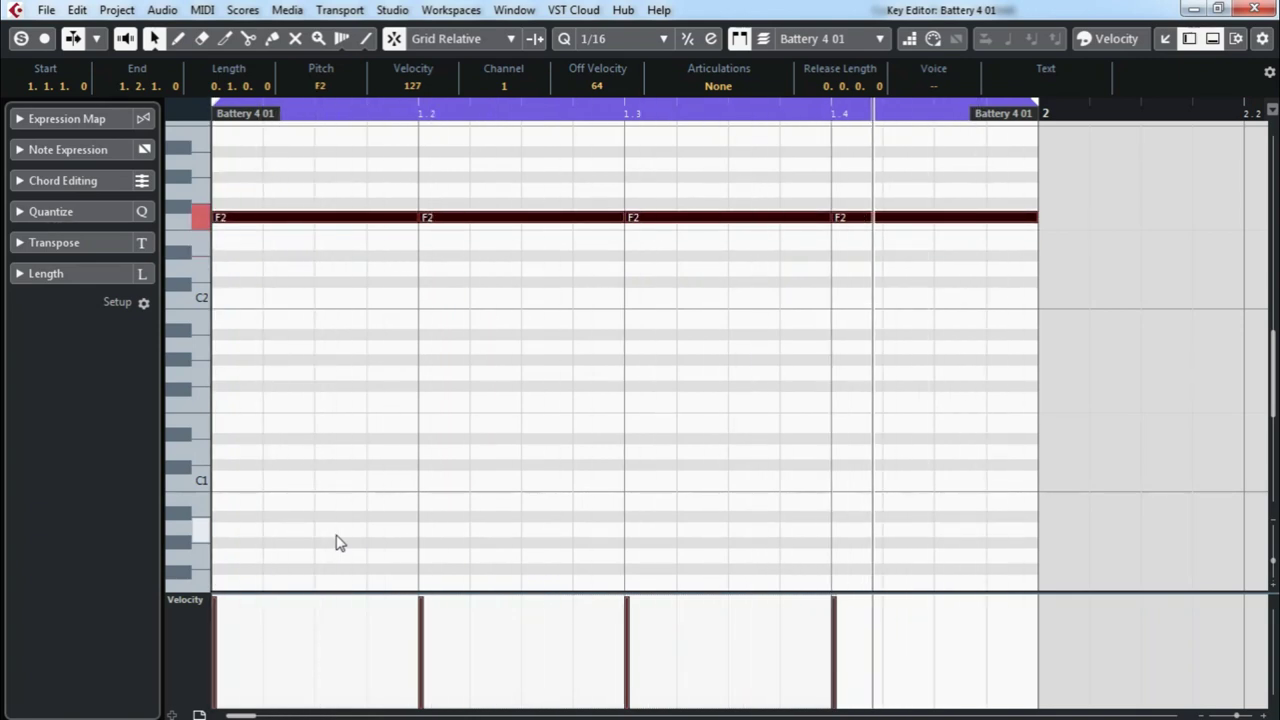
- Drop the four notes an octave to F1, compare the neighbouring kicks, and settle the notes on F#1
{"action": "key", "text": "shift+Down"}
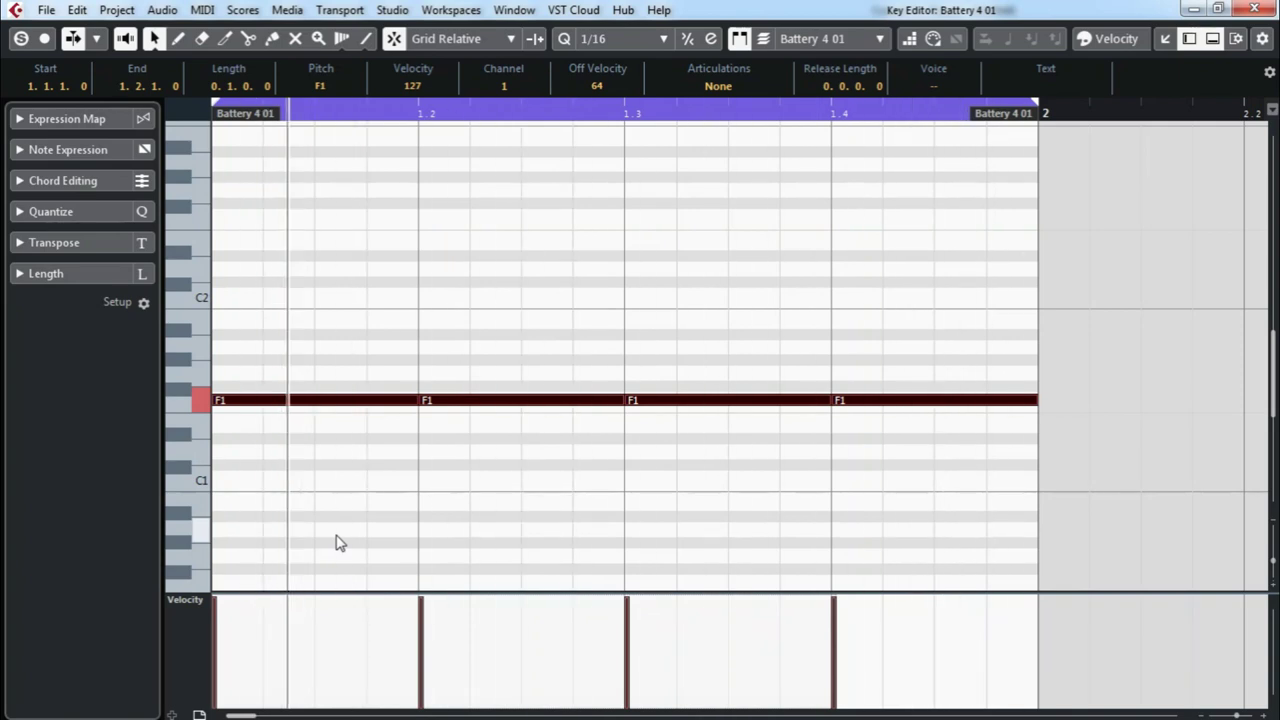
{"action": "key", "text": "Down"}
{"action": "key", "text": "Up"}
{"action": "key", "text": "Up"}
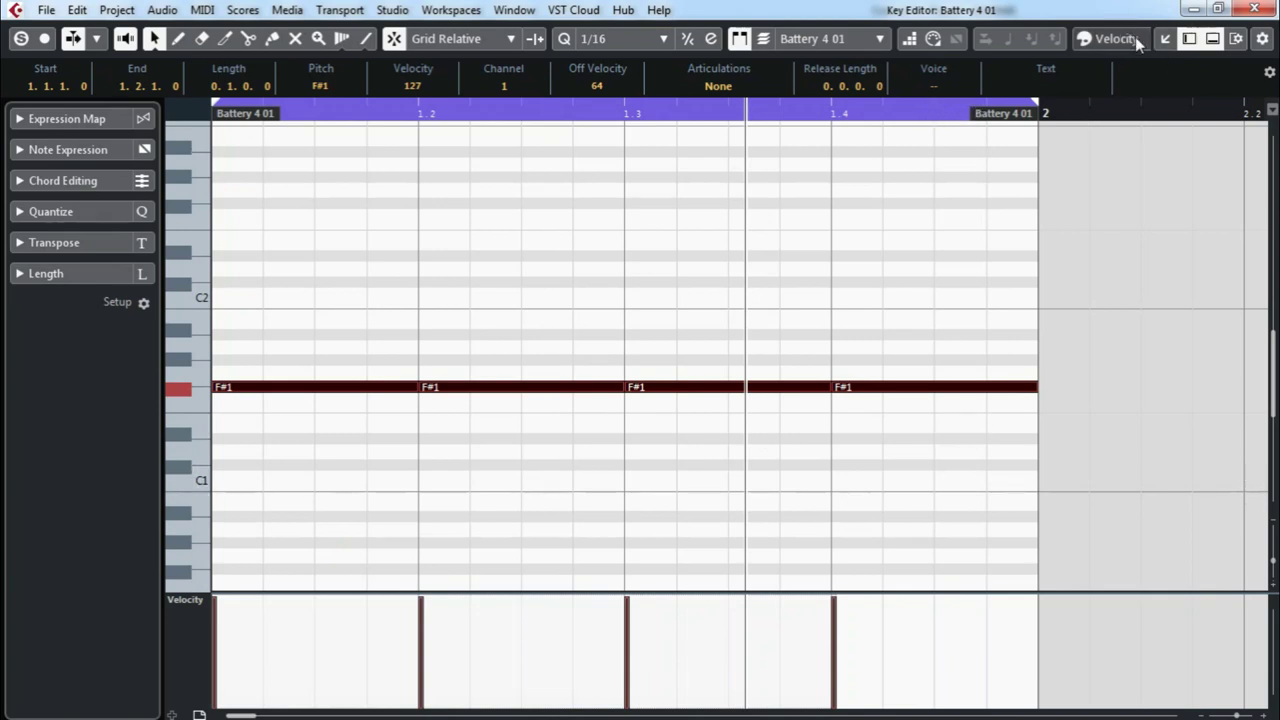
- Close the key editor window and the lower zone, and rename the Battery 4 01 track as Kick
{"action": "left_click", "coordinate": [1256, 9]}
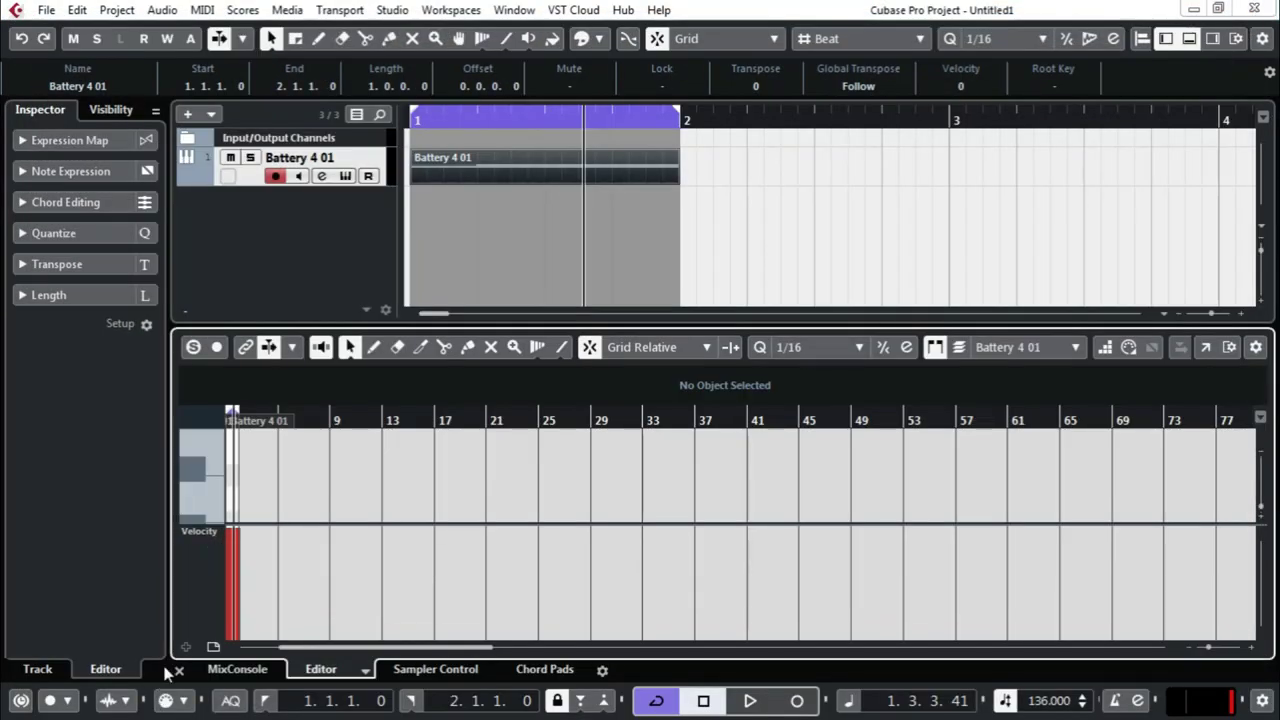
{"action": "left_click", "coordinate": [179, 671]}
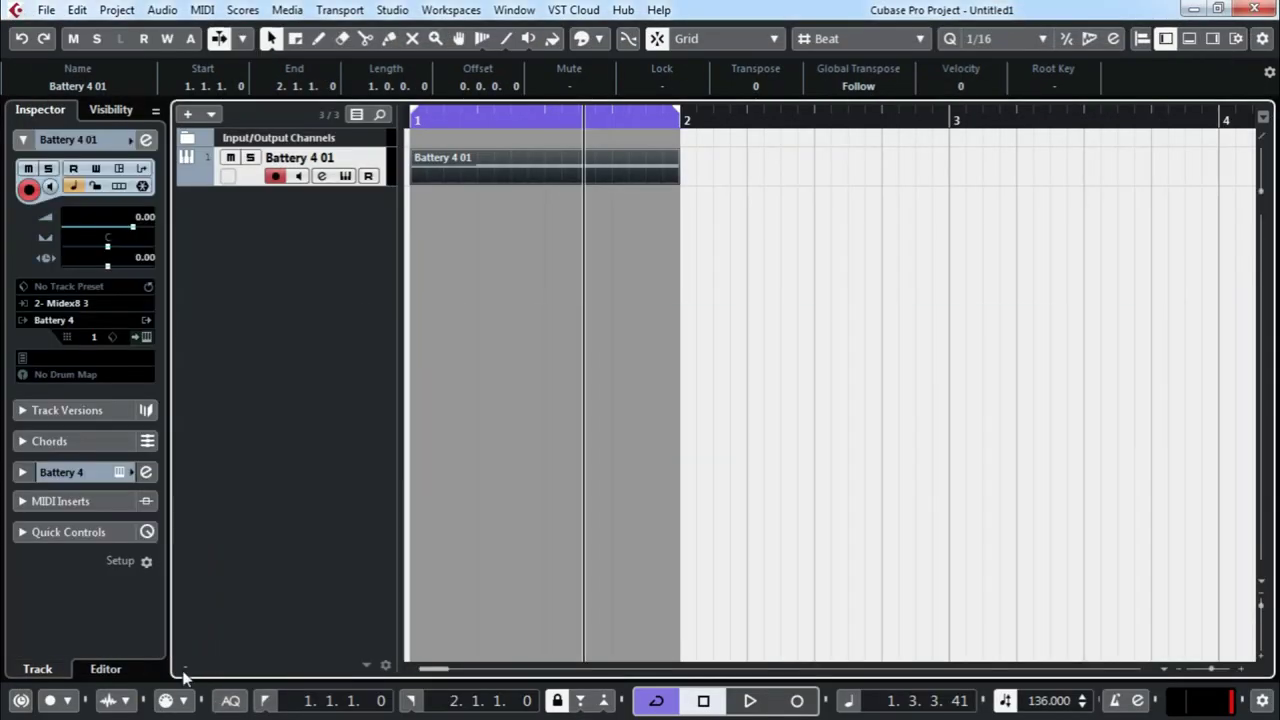
{"action": "double_click", "coordinate": [339, 157]}
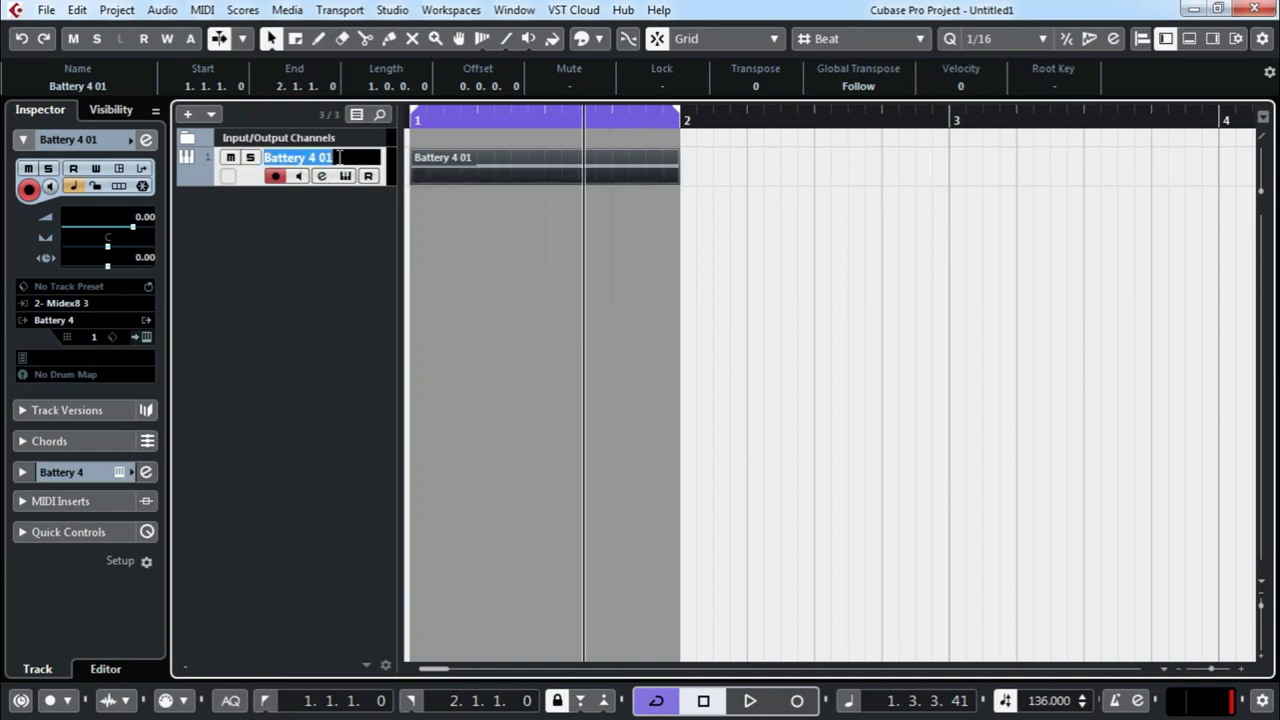
{"action": "type", "text": "Kick"}
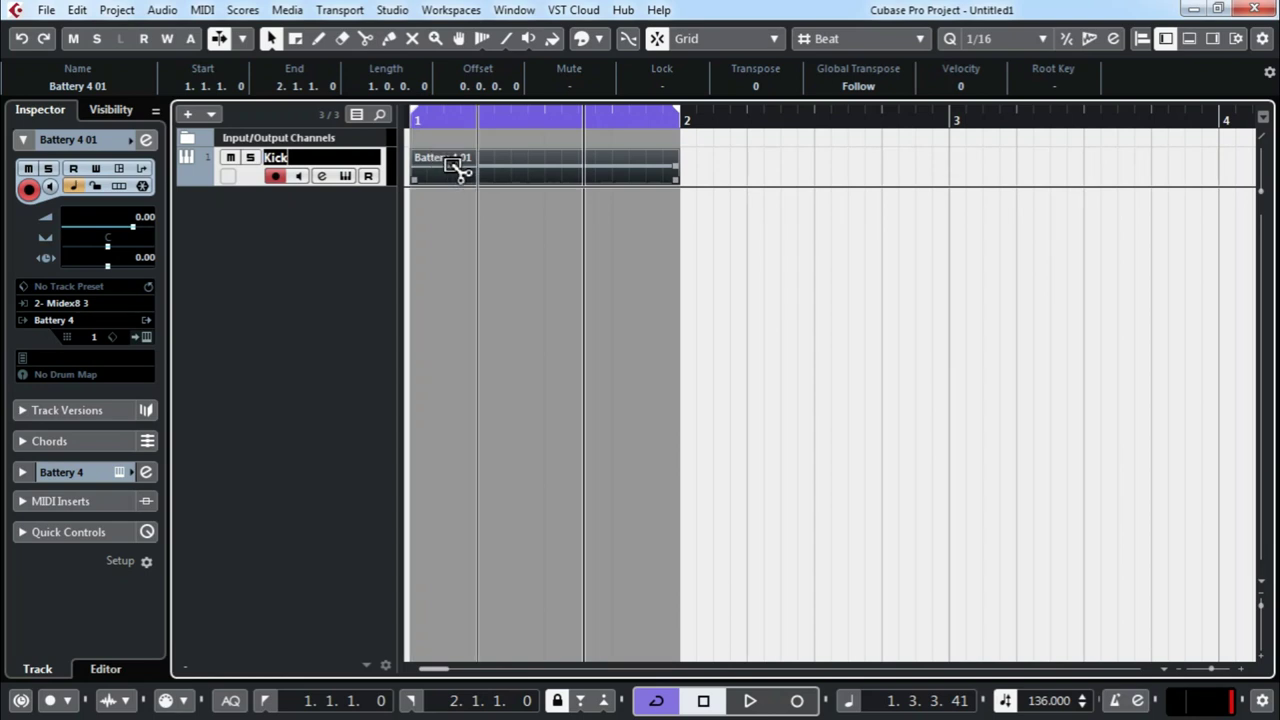
{"action": "key", "text": "Return"}
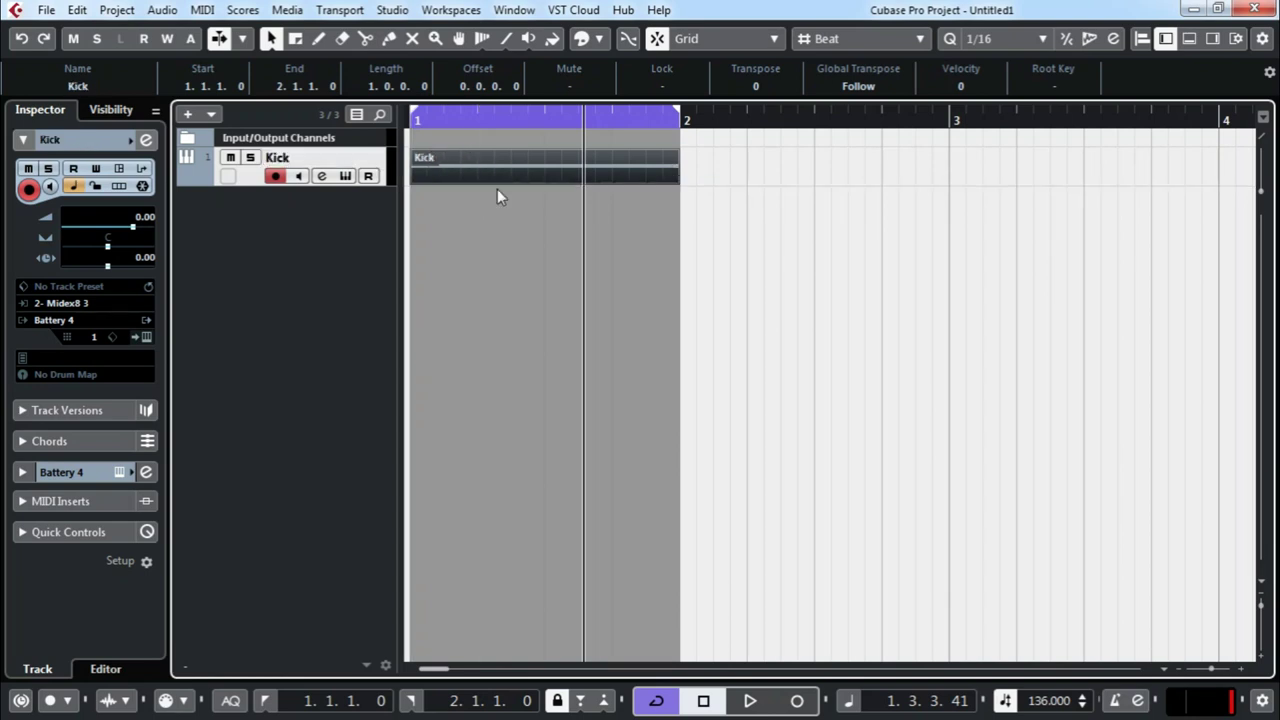
- Save the project as "basic groove trance" in the Basic groove video folder
{"action": "left_click", "coordinate": [46, 11]}
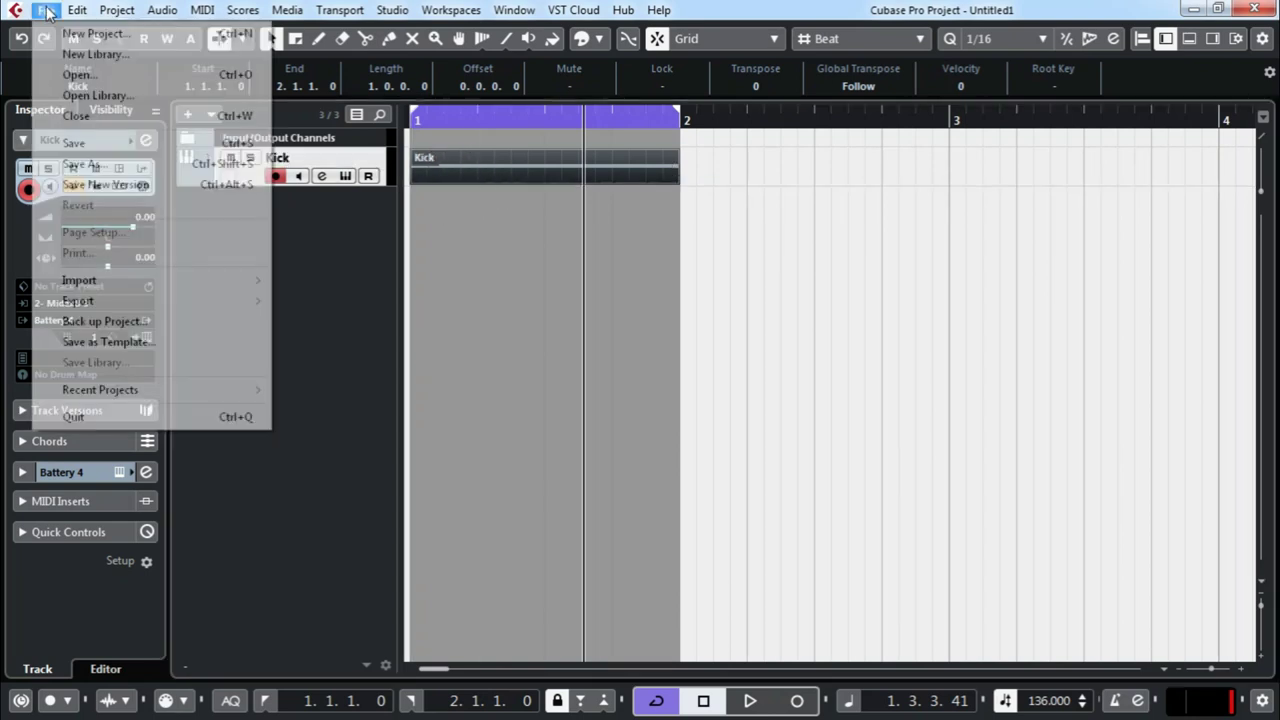
{"action": "left_click", "coordinate": [96, 166]}
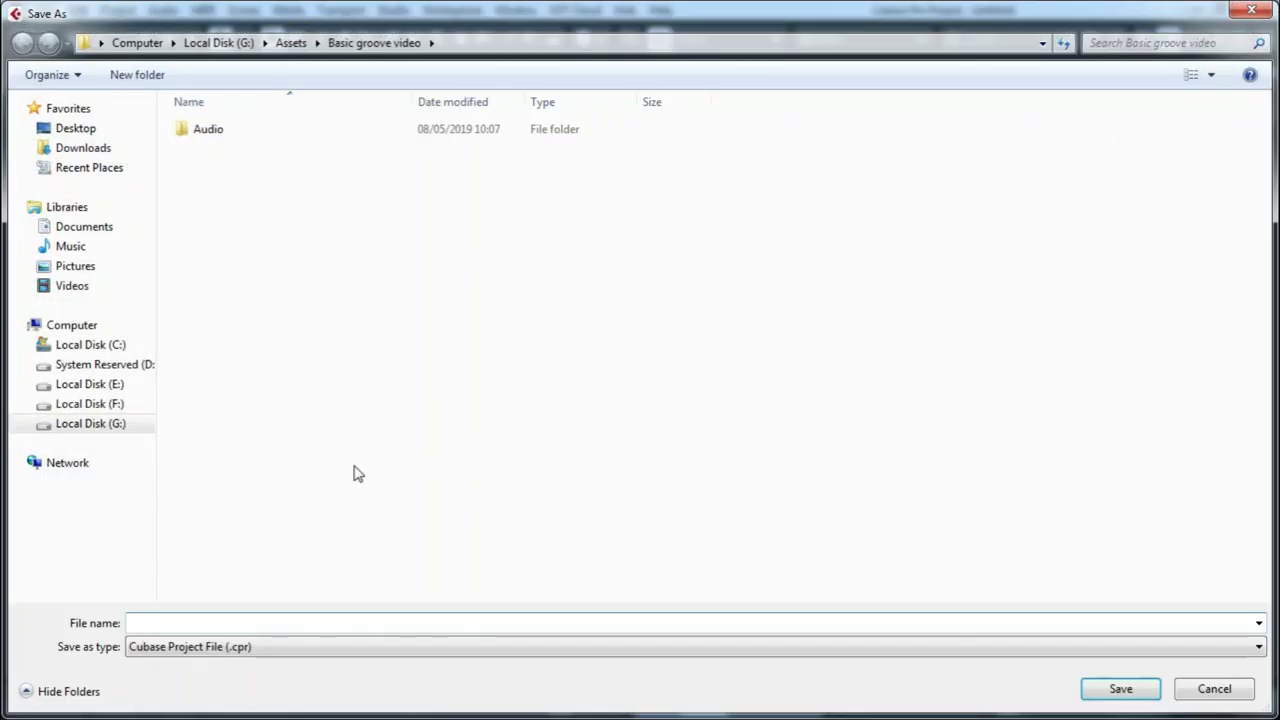
{"action": "left_click", "coordinate": [175, 627]}
{"action": "type", "text": "baSI"}
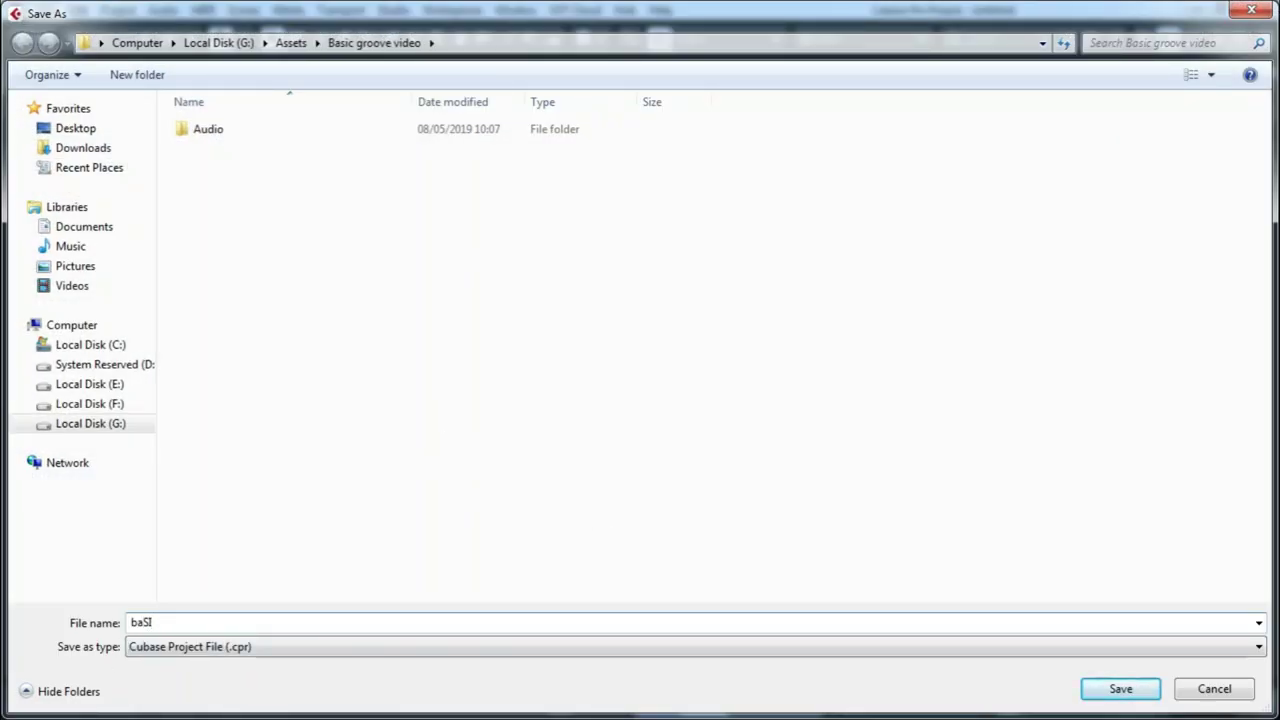
{"action": "key", "text": "BackSpace"}
{"action": "key", "text": "BackSpace"}
{"action": "type", "text": "sic groove trance"}
{"action": "key", "text": "Return"}
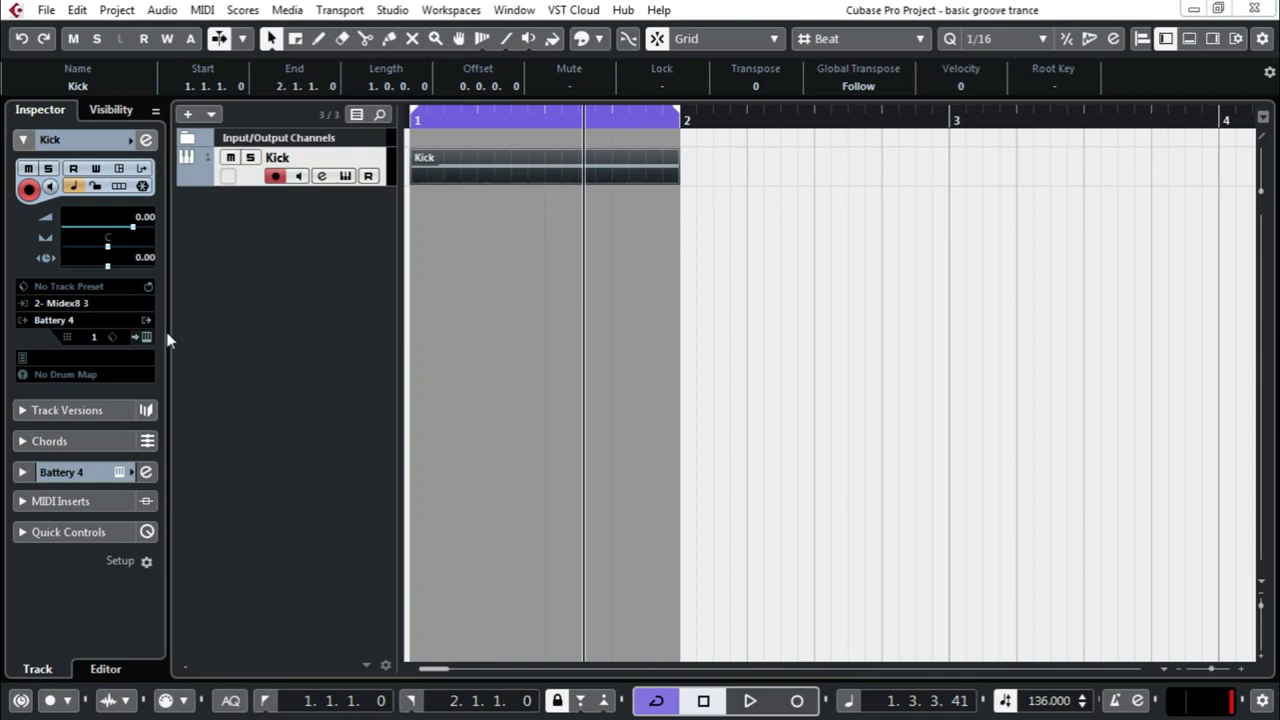
{"action": "left_click", "coordinate": [46, 11]}
{"action": "left_click", "coordinate": [345, 240]}
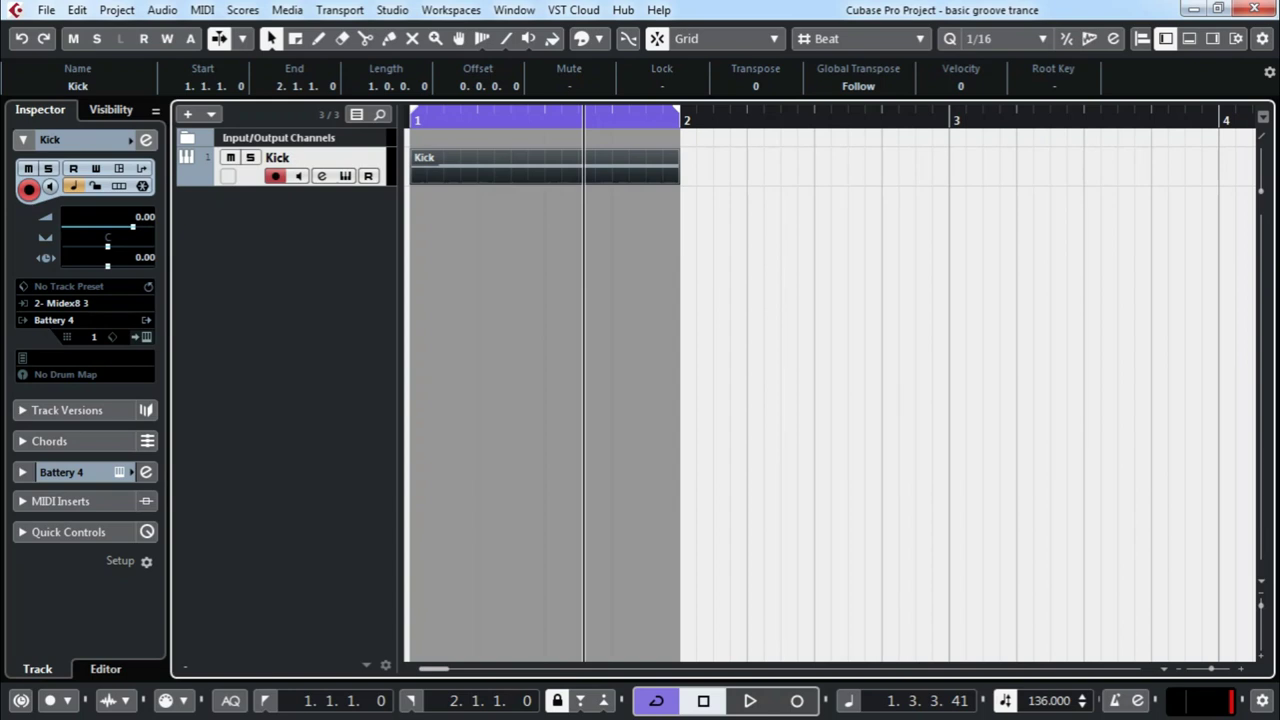
- Add one instrument track with Battery 4 routed to Stereo Out below the Kick track
{"action": "right_click", "coordinate": [265, 224]}
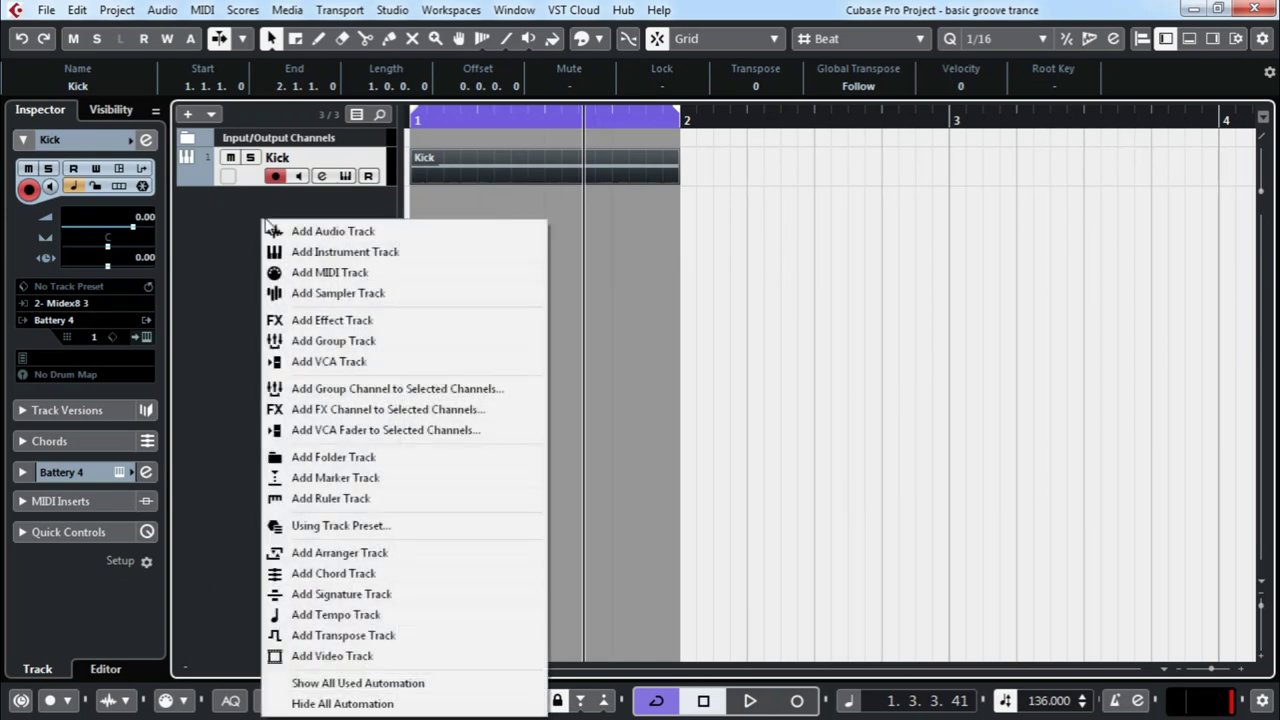
{"action": "left_click", "coordinate": [334, 252]}
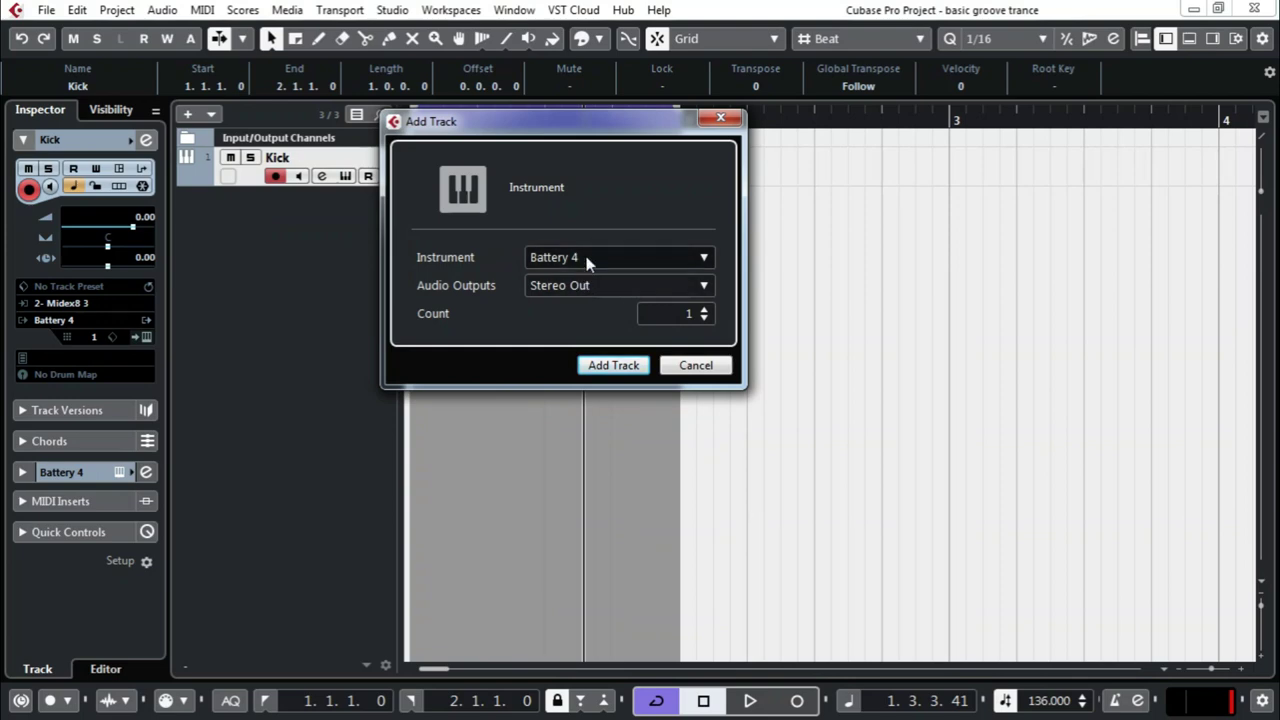
{"action": "left_click", "coordinate": [608, 366]}
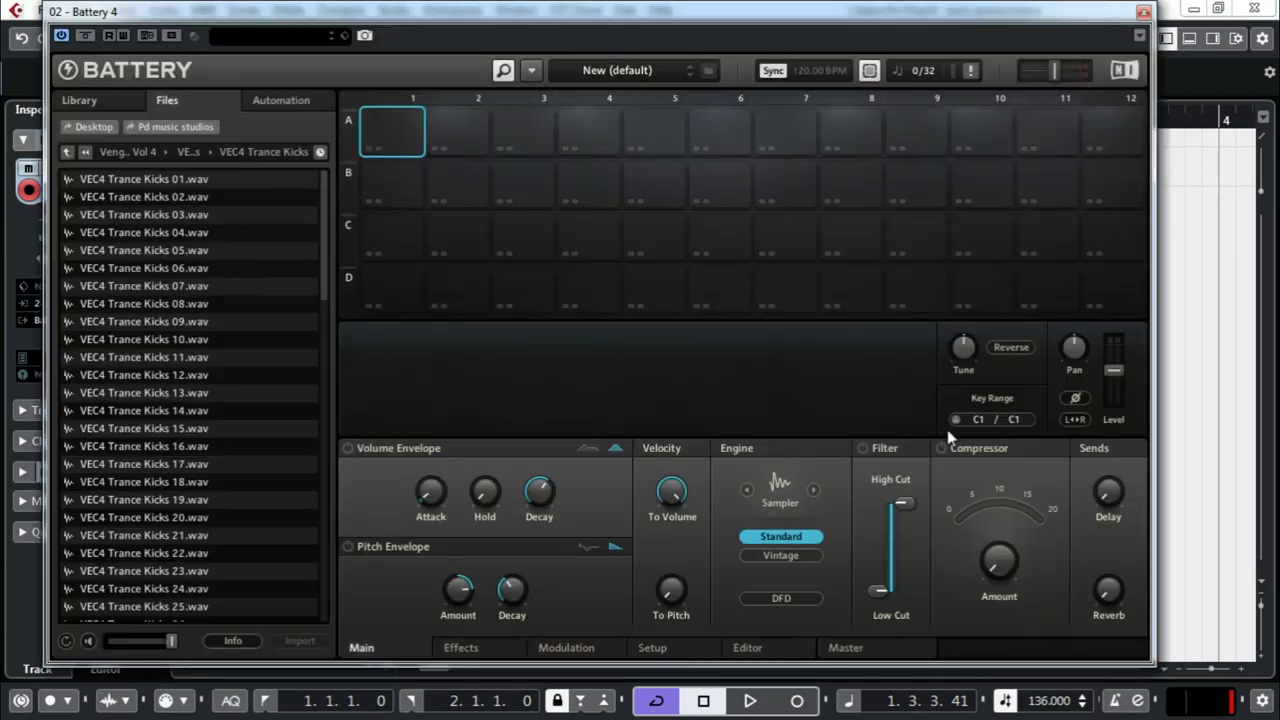
- Browse Battery's files from the trance kicks up to Vengeance Essential Clubsound Vol 4 and into VEC4 Cymbals > VEC4 Open Hihats
{"action": "left_click", "coordinate": [68, 152]}
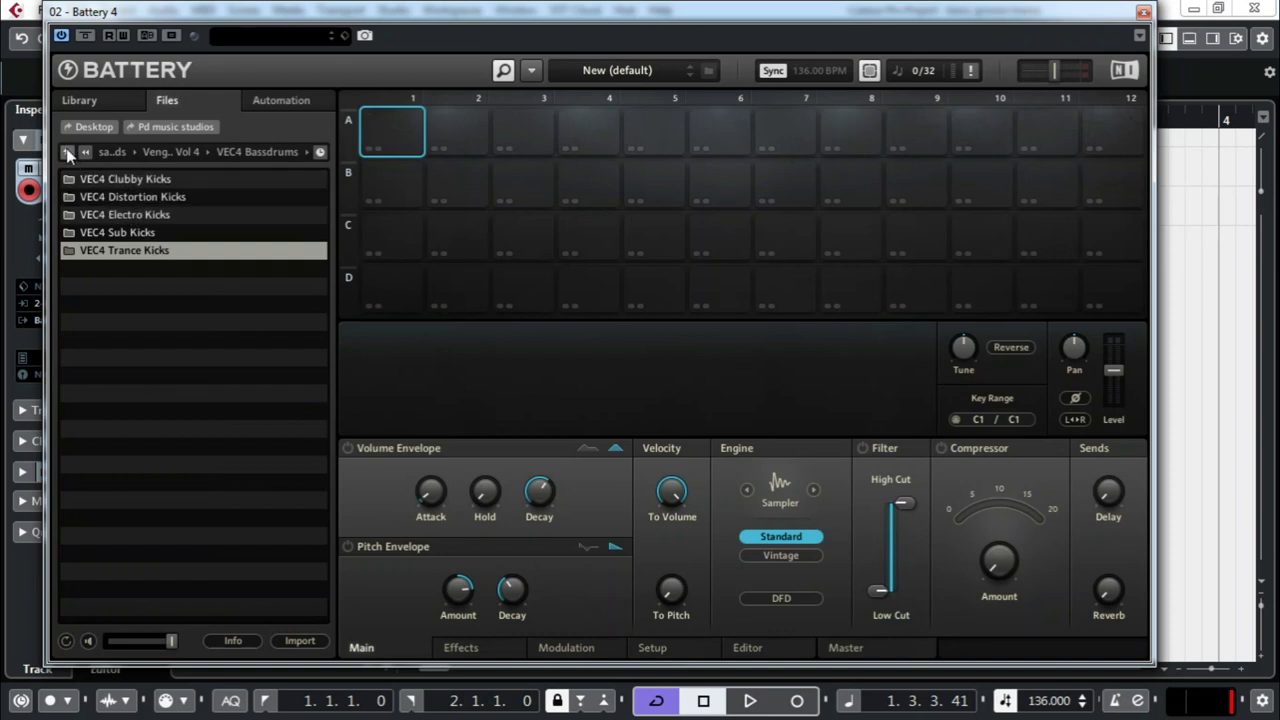
{"action": "left_click", "coordinate": [68, 152]}
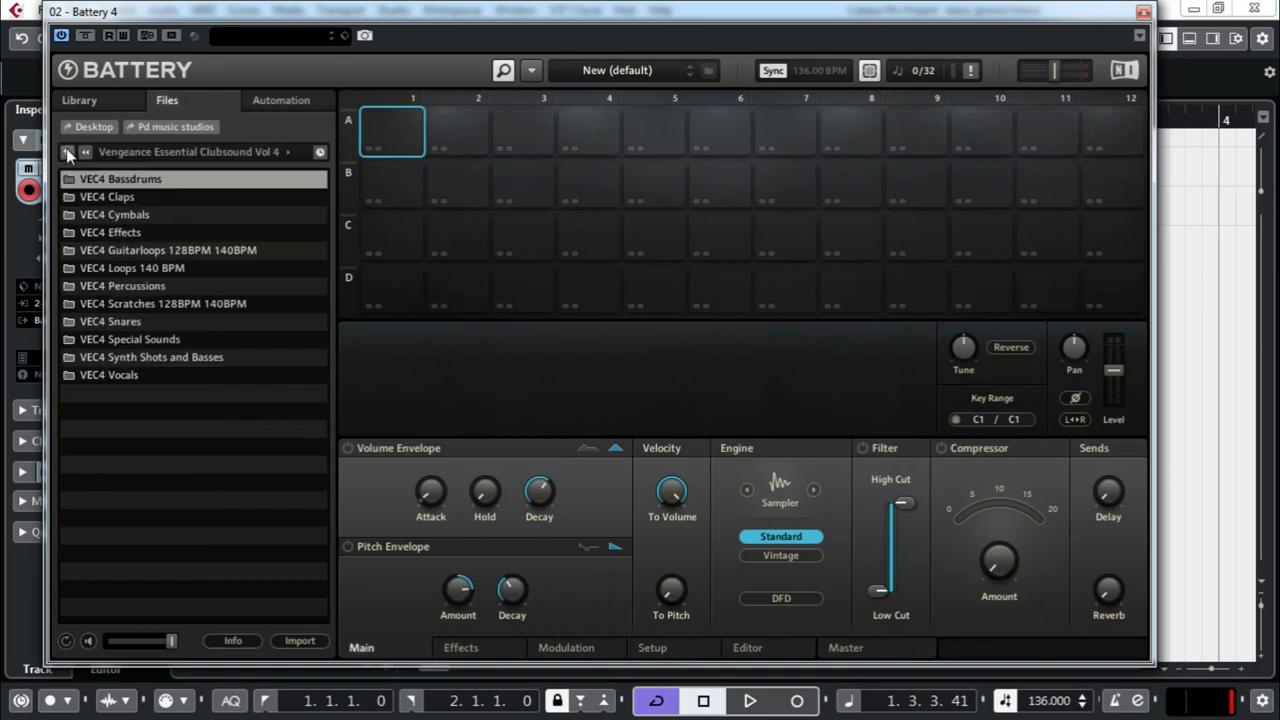
{"action": "double_click", "coordinate": [130, 214]}
{"action": "double_click", "coordinate": [143, 214]}
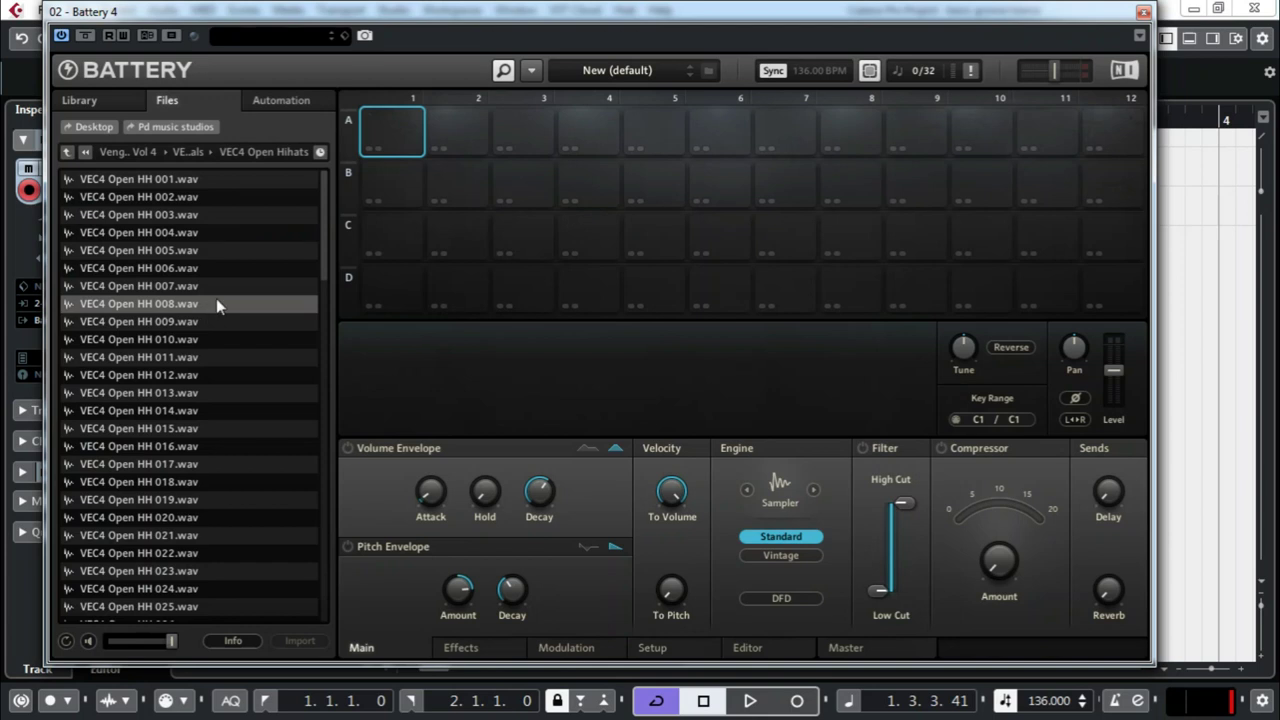
- Load the sample VEC4 Open HH 001.wav into Battery cell A1
{"action": "left_click", "coordinate": [265, 184]}
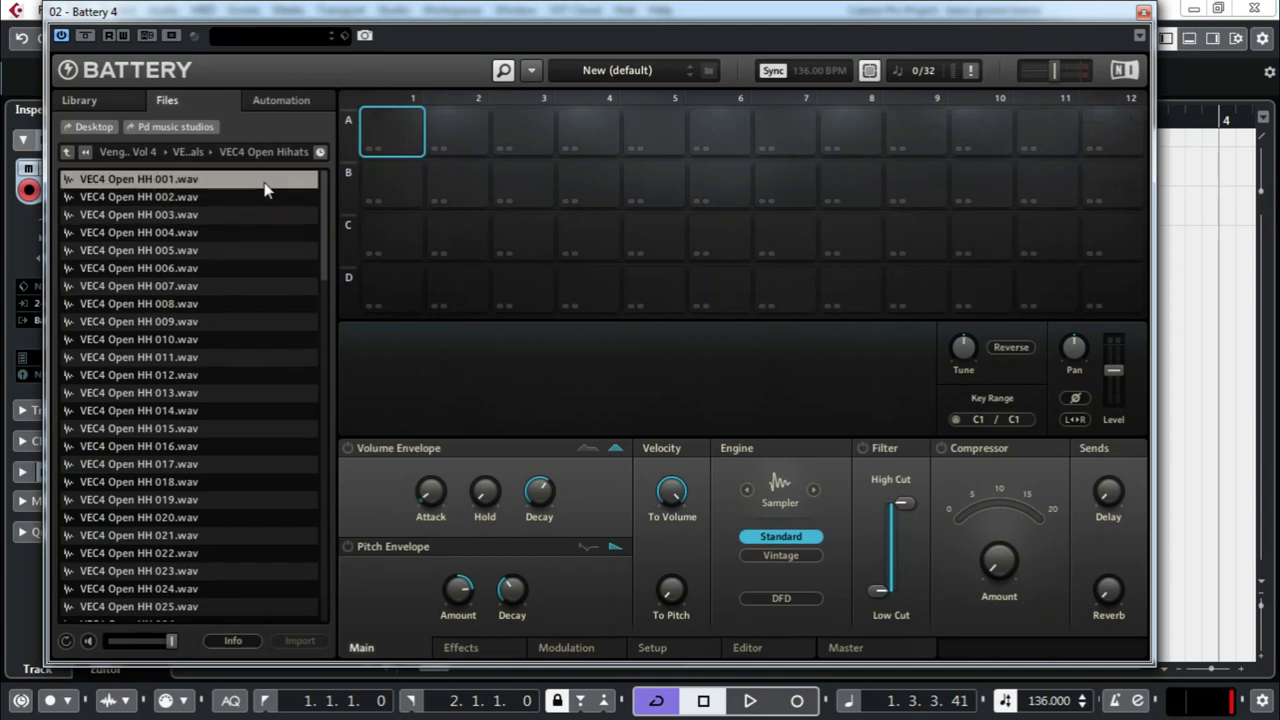
{"action": "key", "text": "ctrl+a"}
{"action": "left_click_drag", "start_coordinate": [109, 178], "coordinate": [393, 131]}
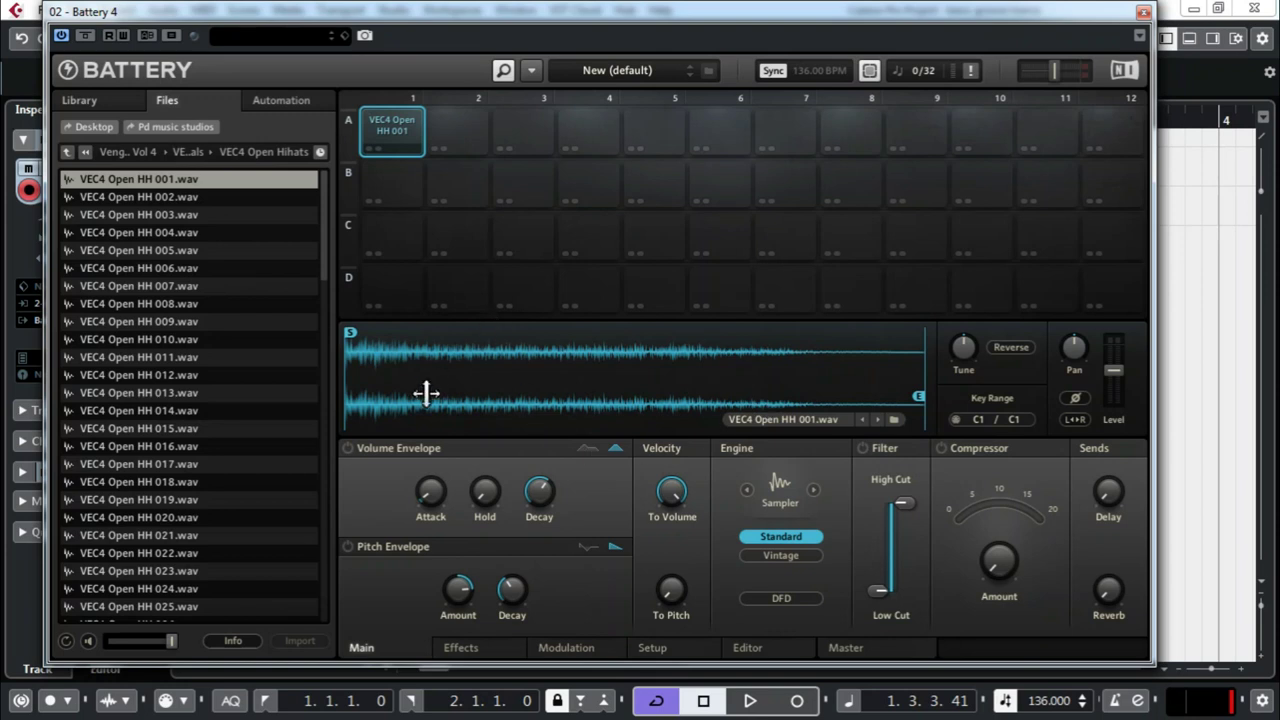
- Load the remaining open hi-hat samples into the Battery cells from A2 onward, and close the Battery window
{"action": "left_click", "coordinate": [176, 199]}
{"action": "key", "text": "ctrl+a"}
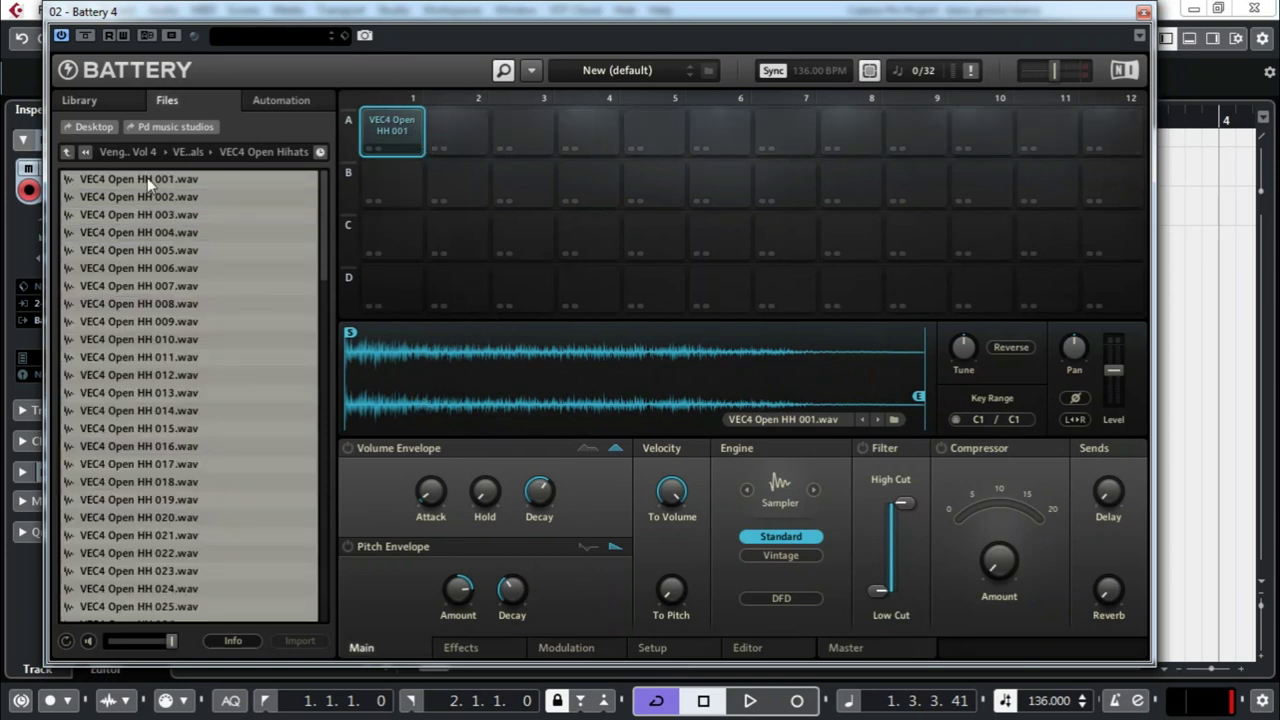
{"action": "left_click_drag", "start_coordinate": [168, 184], "coordinate": [461, 129]}
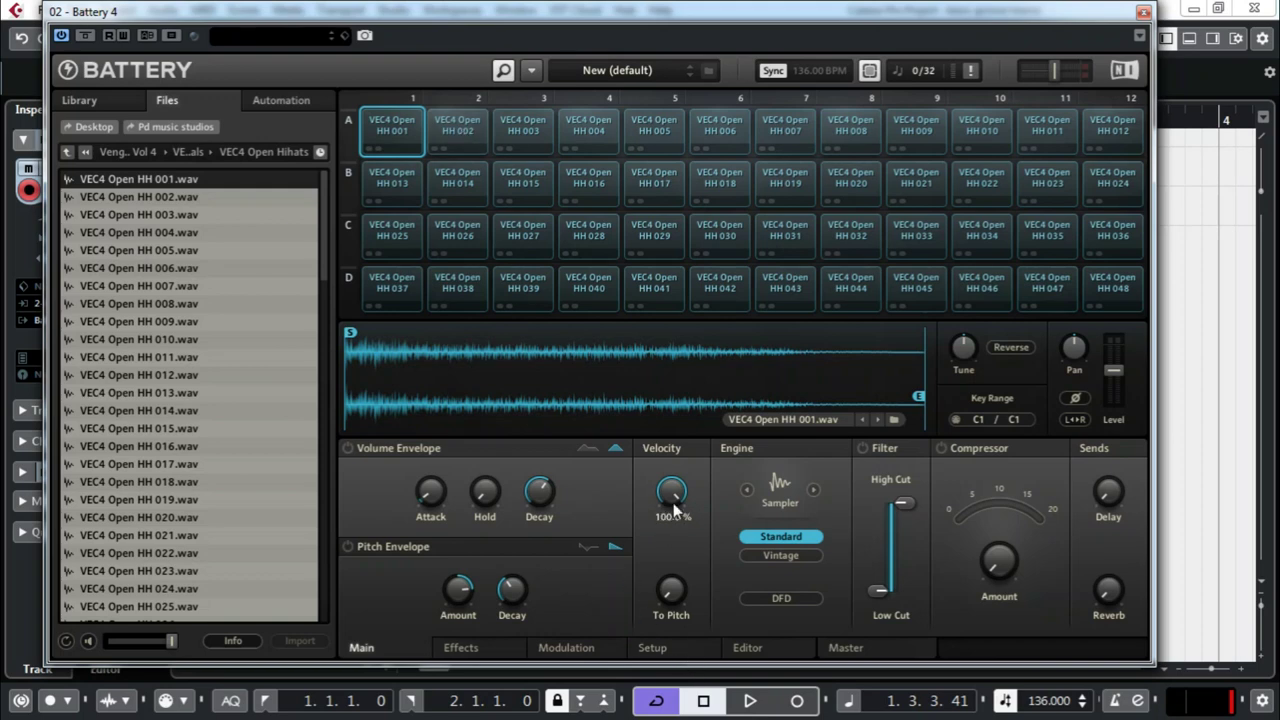
{"action": "left_click", "coordinate": [1143, 15]}
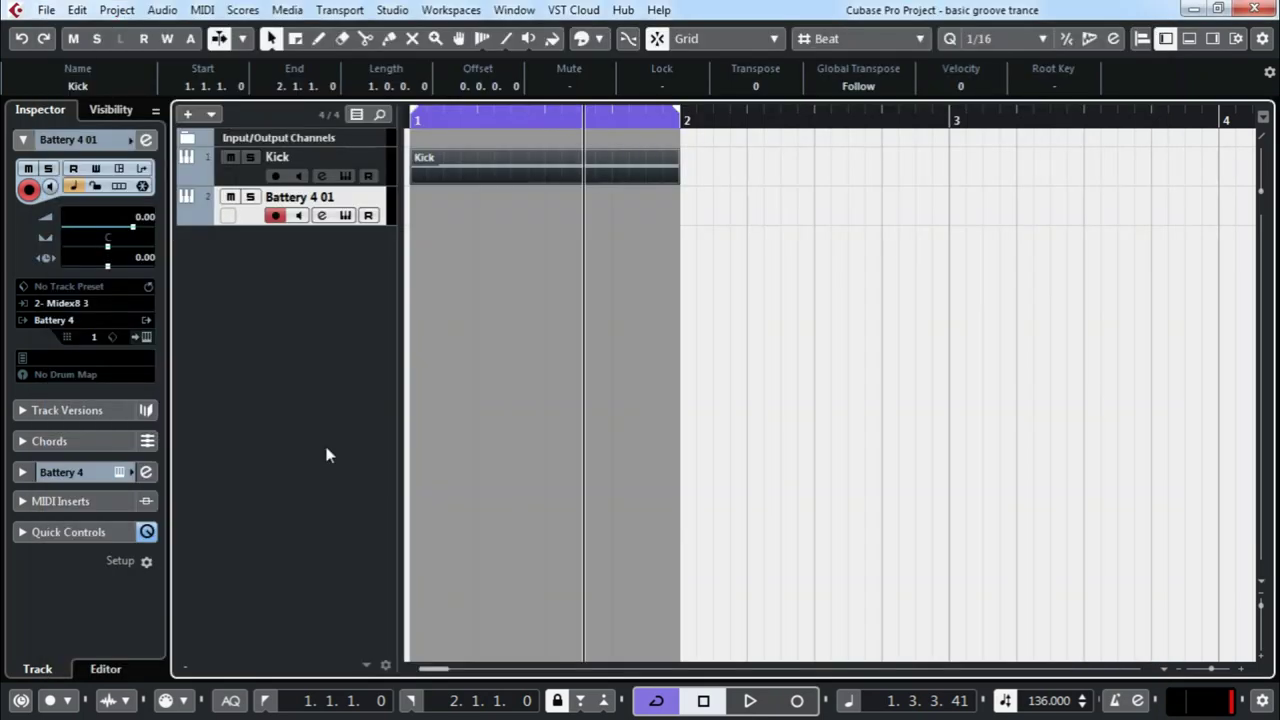
- Create a one-bar MIDI part on the new Battery 4 01 track and open it in a separate key editor window
{"action": "double_click", "coordinate": [452, 210]}
{"action": "double_click", "coordinate": [483, 209]}
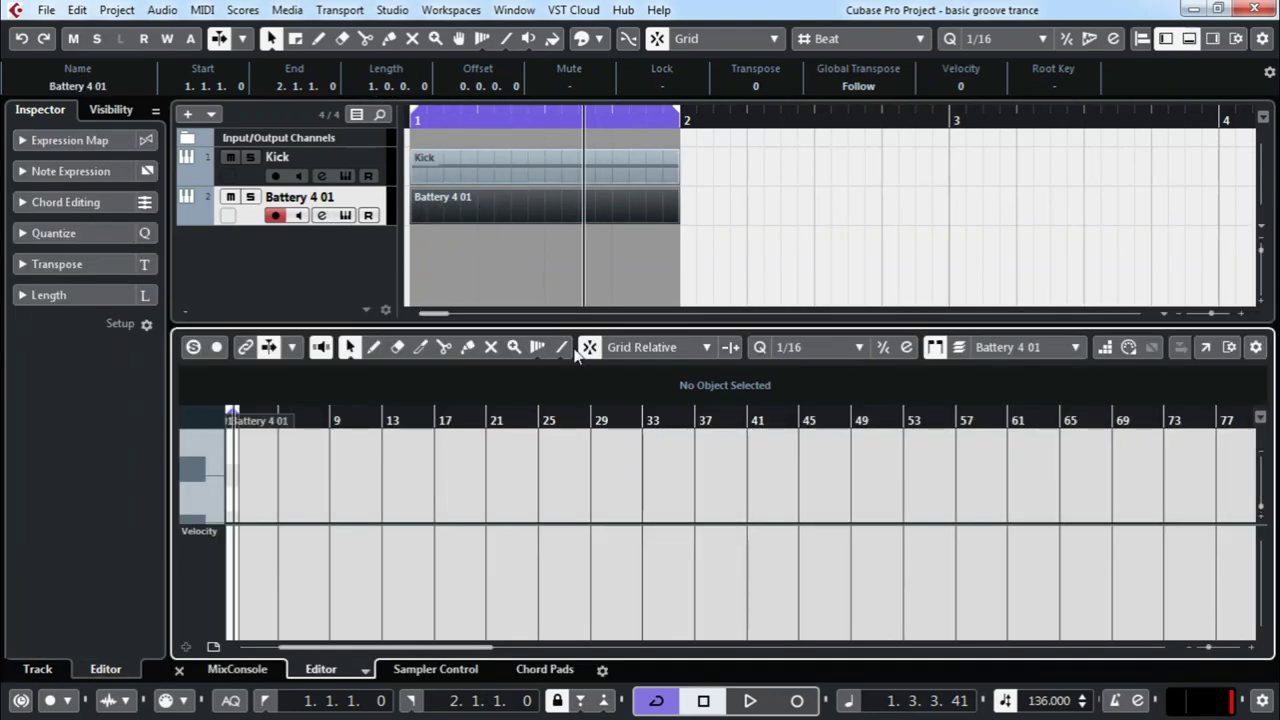
{"action": "left_click", "coordinate": [1207, 346]}
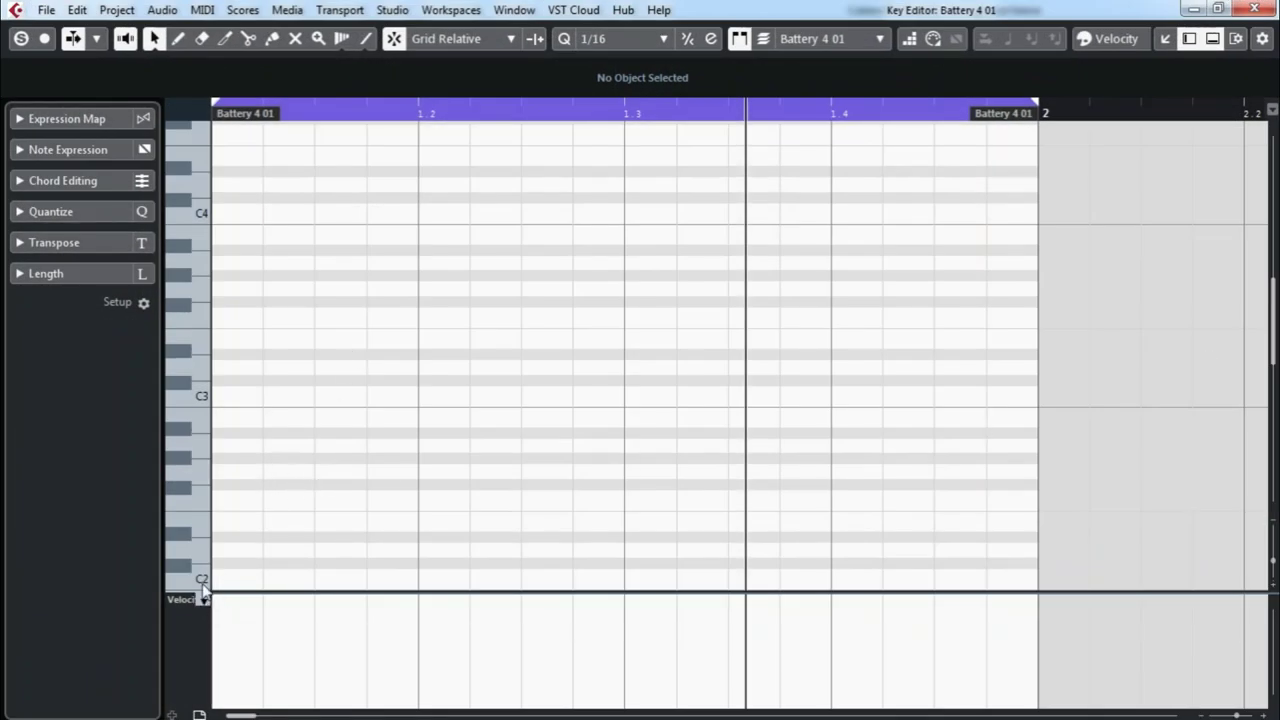
- Draw four C1 notes on the offbeats 1.1.3, 1.2.3, 1.3.3 and 1.4.3, each 0.0.2.0 long, and return to the selection tool
{"action": "scroll", "coordinate": [300, 490], "scroll_direction": "down", "scroll_amount": 5}
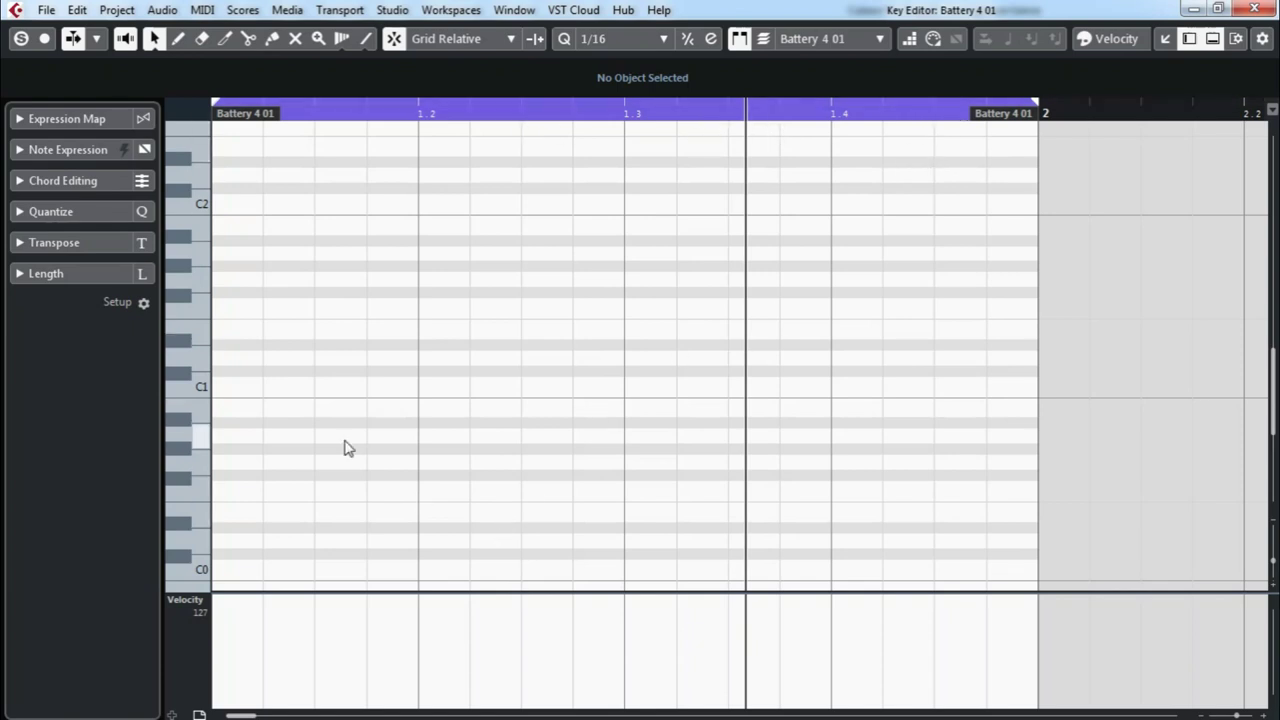
{"action": "right_click", "coordinate": [264, 432]}
{"action": "left_click", "coordinate": [284, 436]}
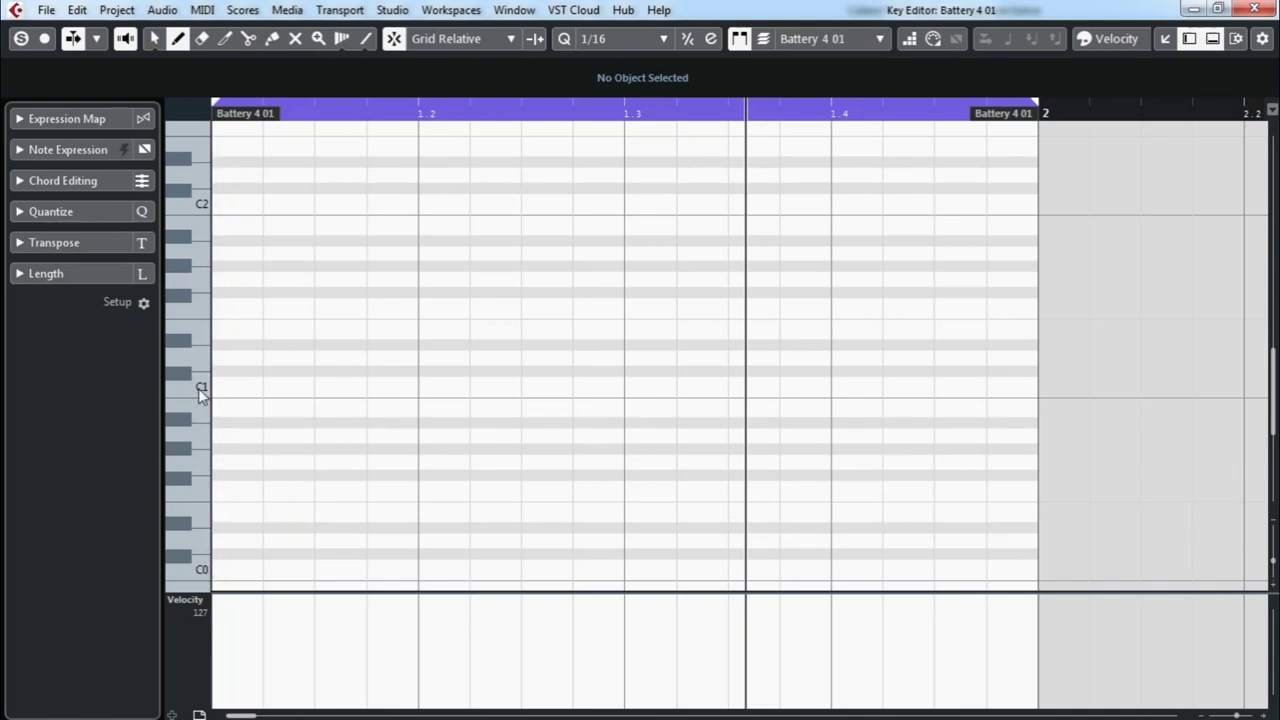
{"action": "left_click_drag", "start_coordinate": [316, 386], "coordinate": [418, 386]}
{"action": "left_click_drag", "start_coordinate": [570, 386], "coordinate": [630, 390]}
{"action": "left_click_drag", "start_coordinate": [772, 388], "coordinate": [826, 388]}
{"action": "left_click_drag", "start_coordinate": [965, 388], "coordinate": [1028, 386]}
{"action": "right_click", "coordinate": [752, 298]}
{"action": "left_click", "coordinate": [645, 297]}
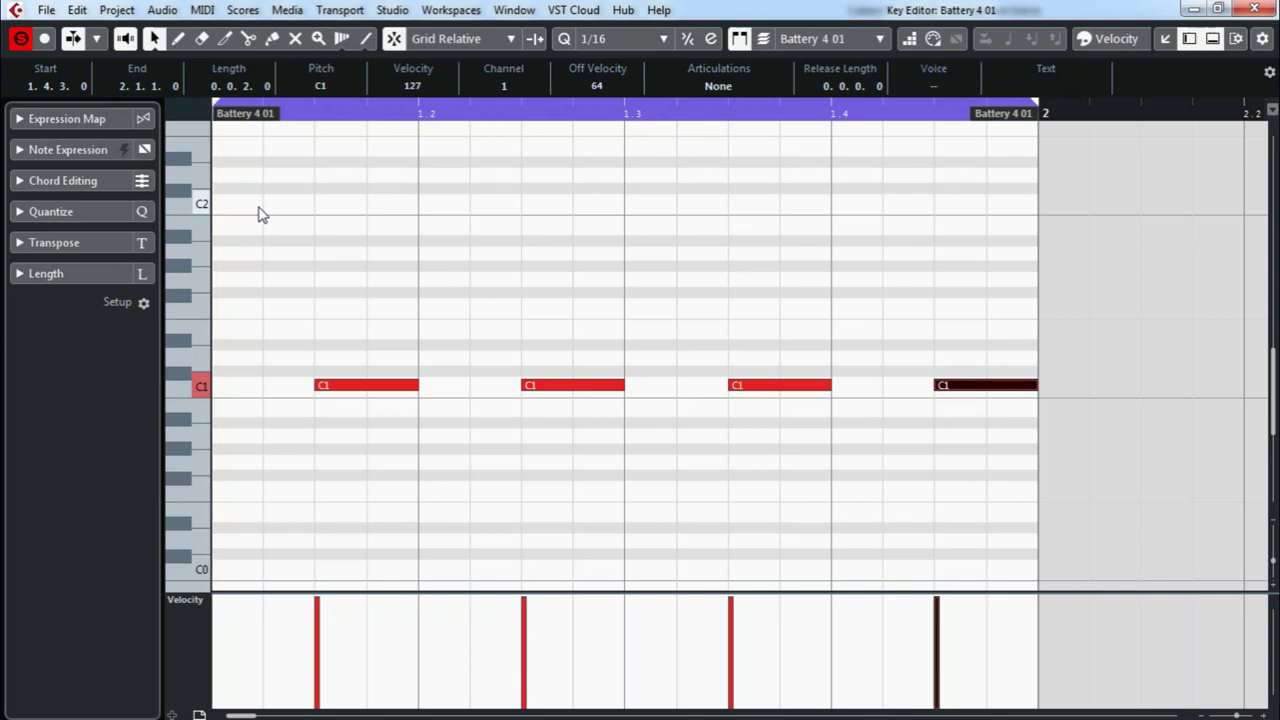
- Start playback, select all four C1 notes, audition them a semitone up and back at C1, and turn off the editor's solo
{"action": "key", "text": "space"}
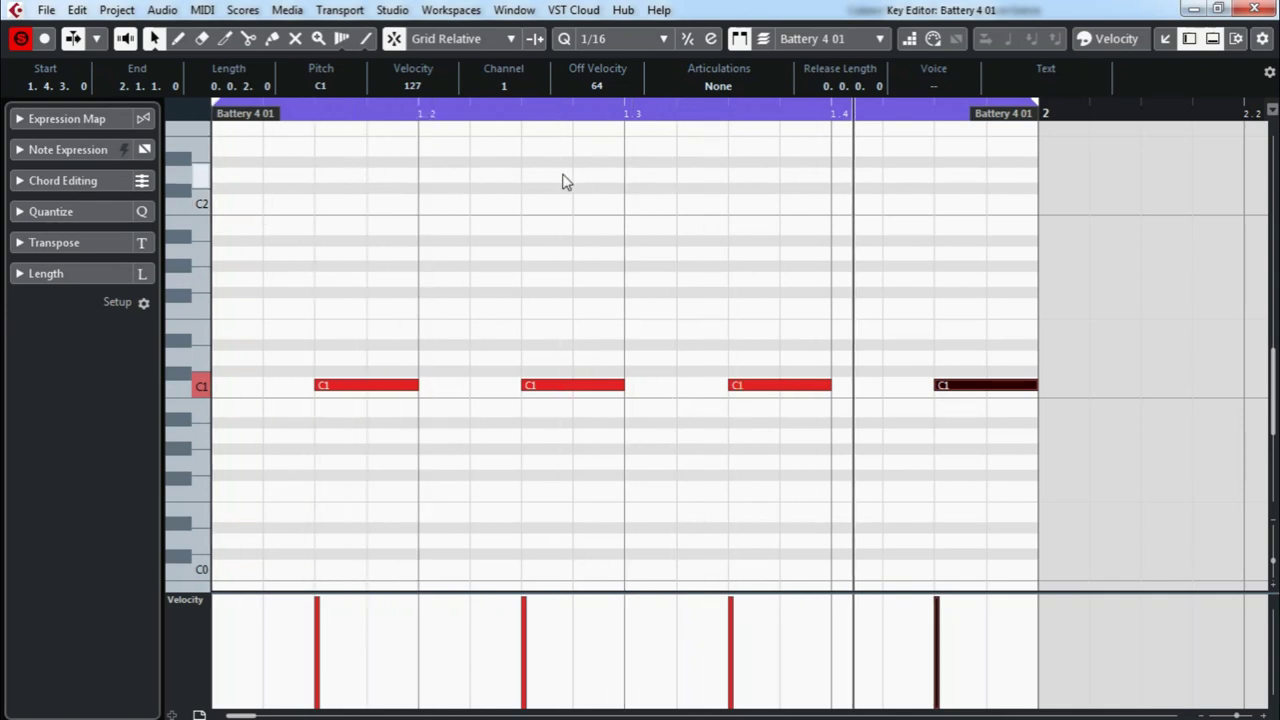
{"action": "left_click", "coordinate": [920, 317]}
{"action": "left_click_drag", "start_coordinate": [1143, 328], "coordinate": [226, 450]}
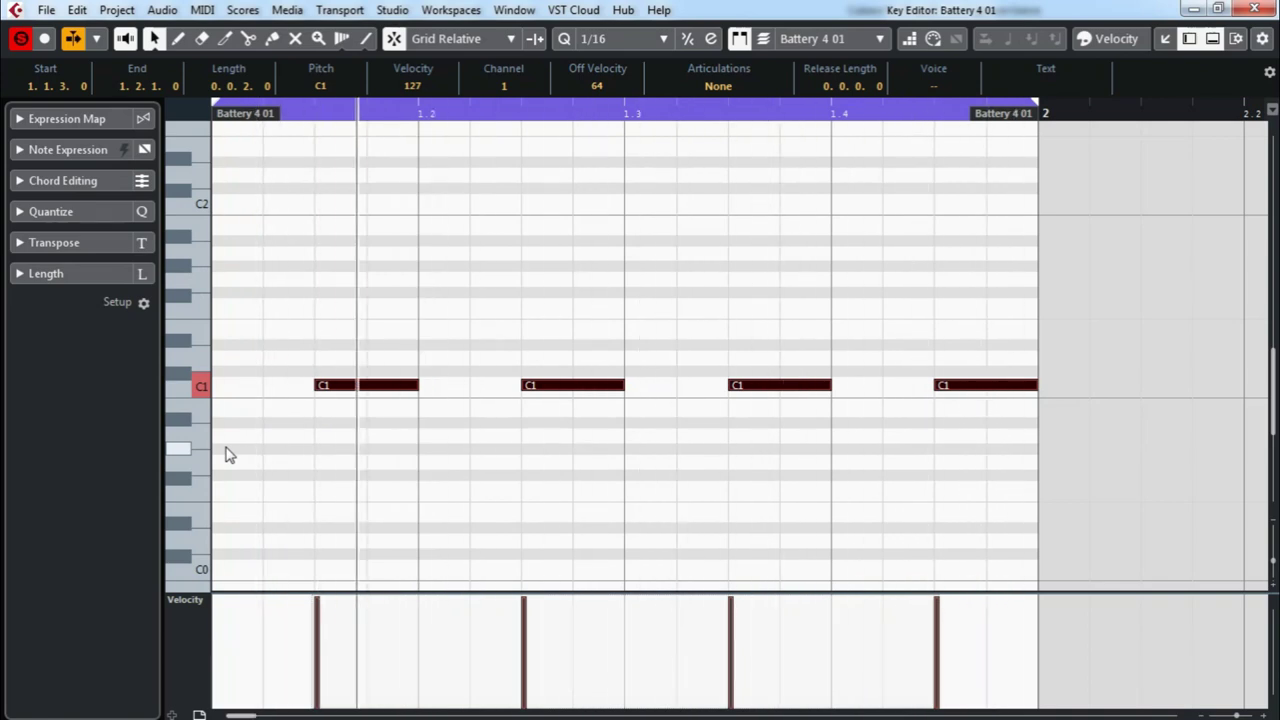
{"action": "key", "text": "Up"}
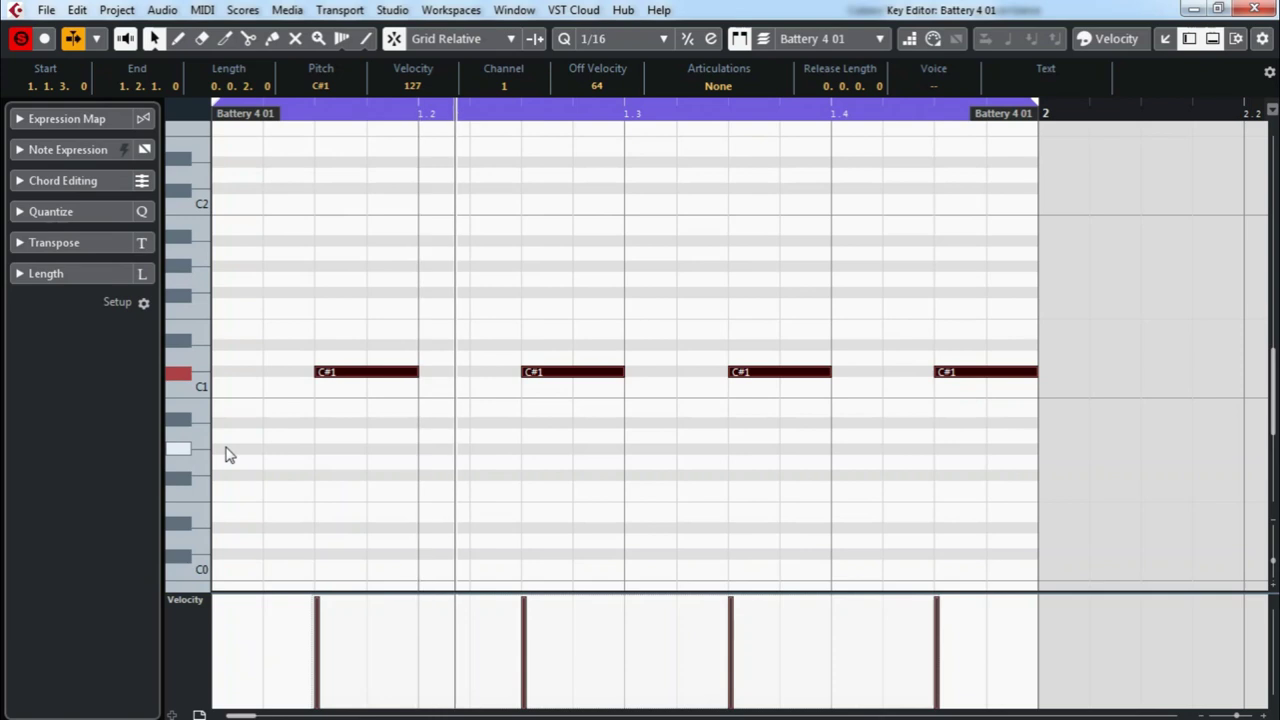
{"action": "key", "text": "Down"}
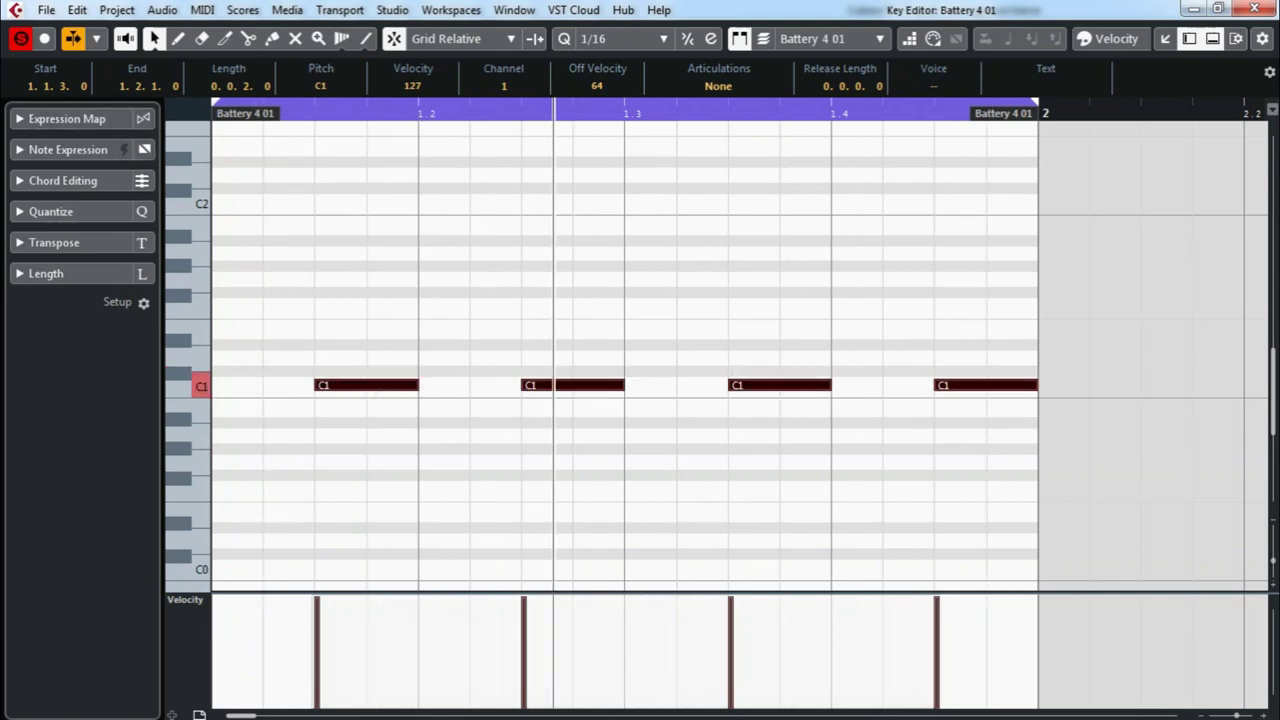
{"action": "left_click", "coordinate": [20, 38]}
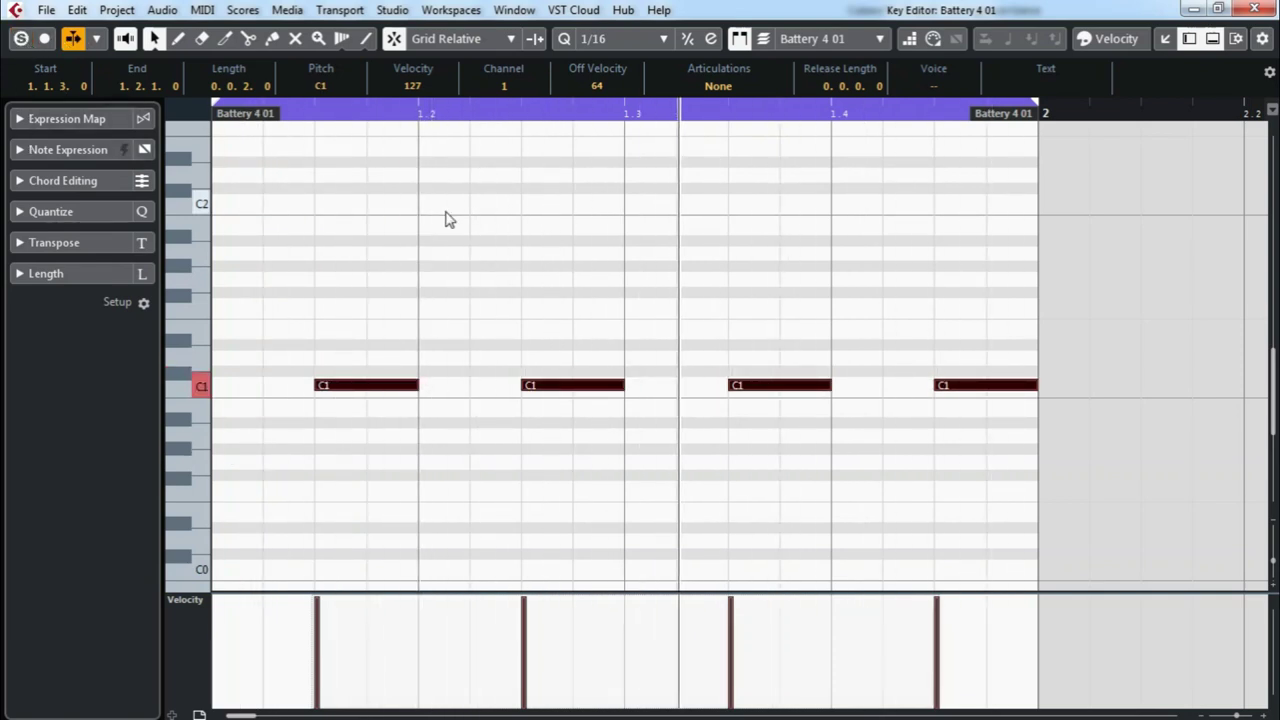
- Transpose the four selected notes up to A3 one semitone at a time during playback, auditioning each open hi-hat sample
{"action": "key", "text": "Up"}
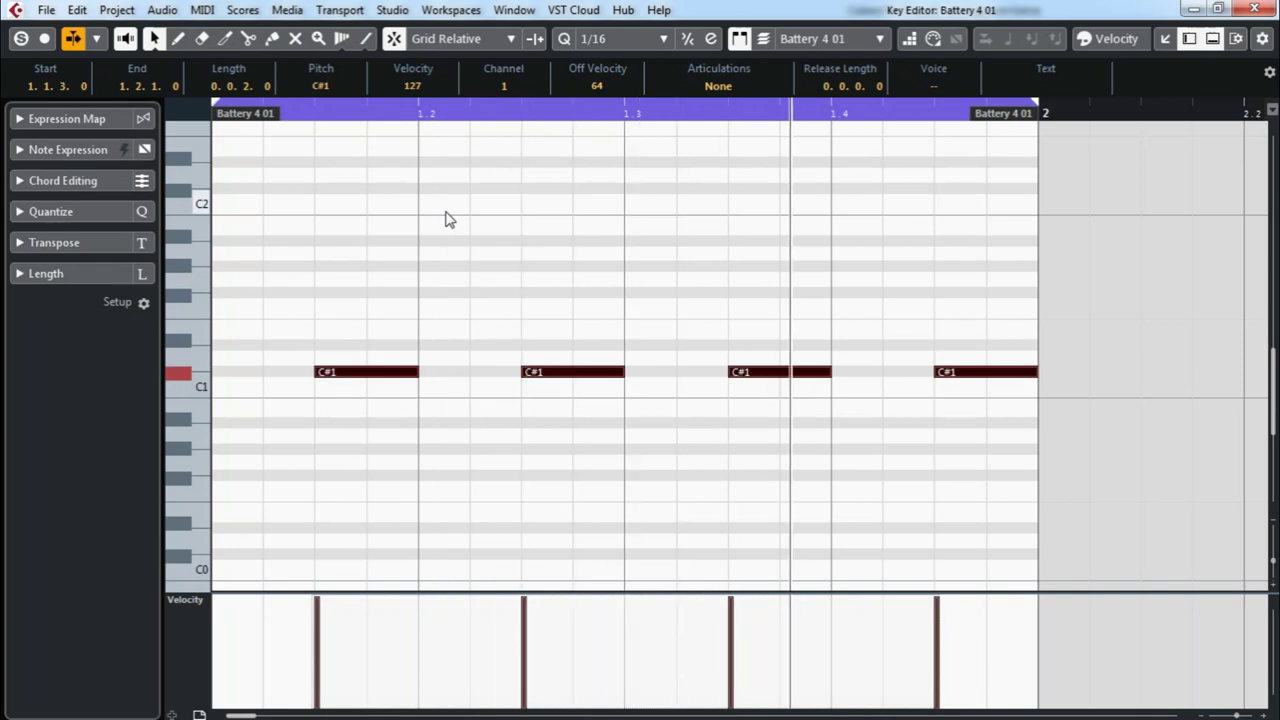
{"action": "key", "text": "Up"}
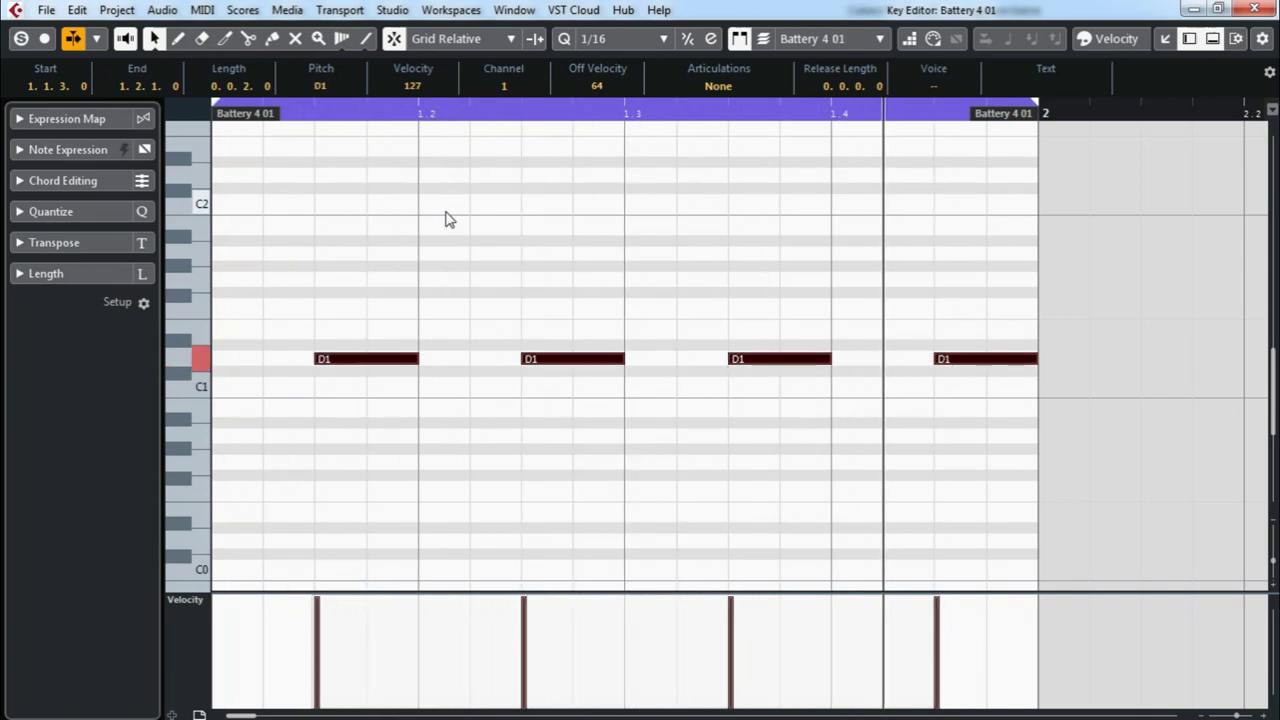
{"action": "key", "text": "Up"}
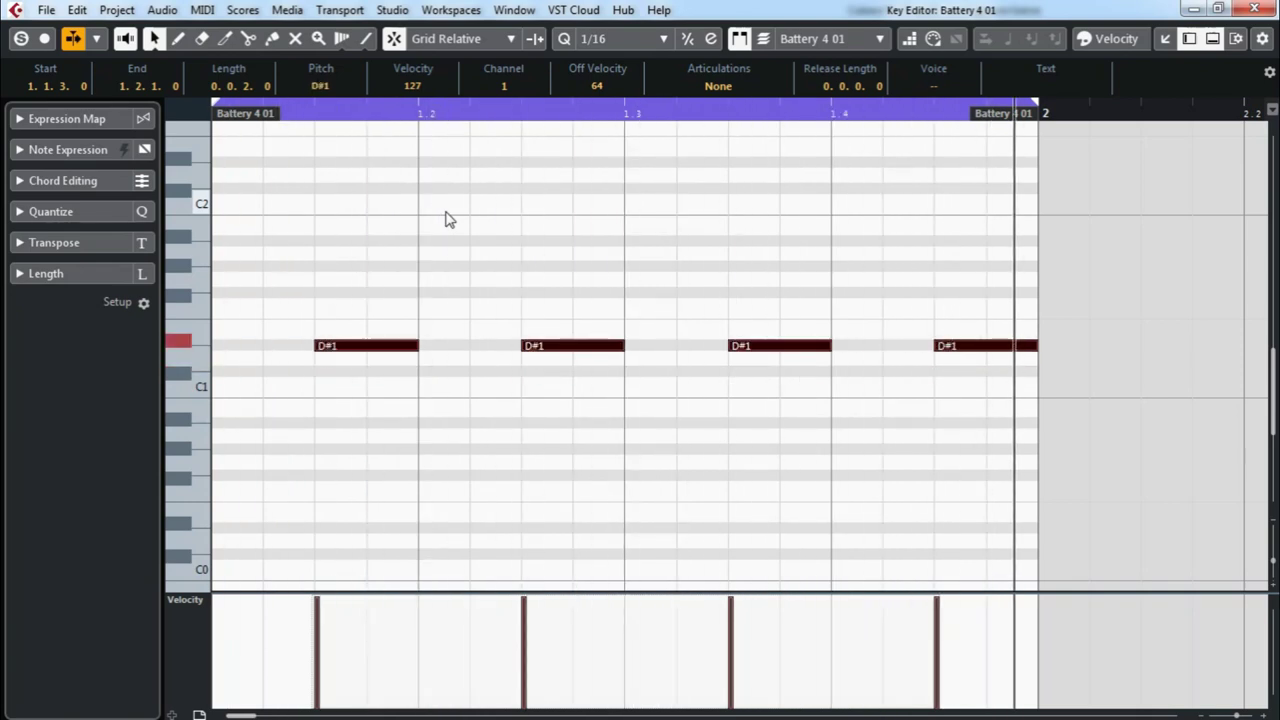
{"action": "key", "text": "Up"}
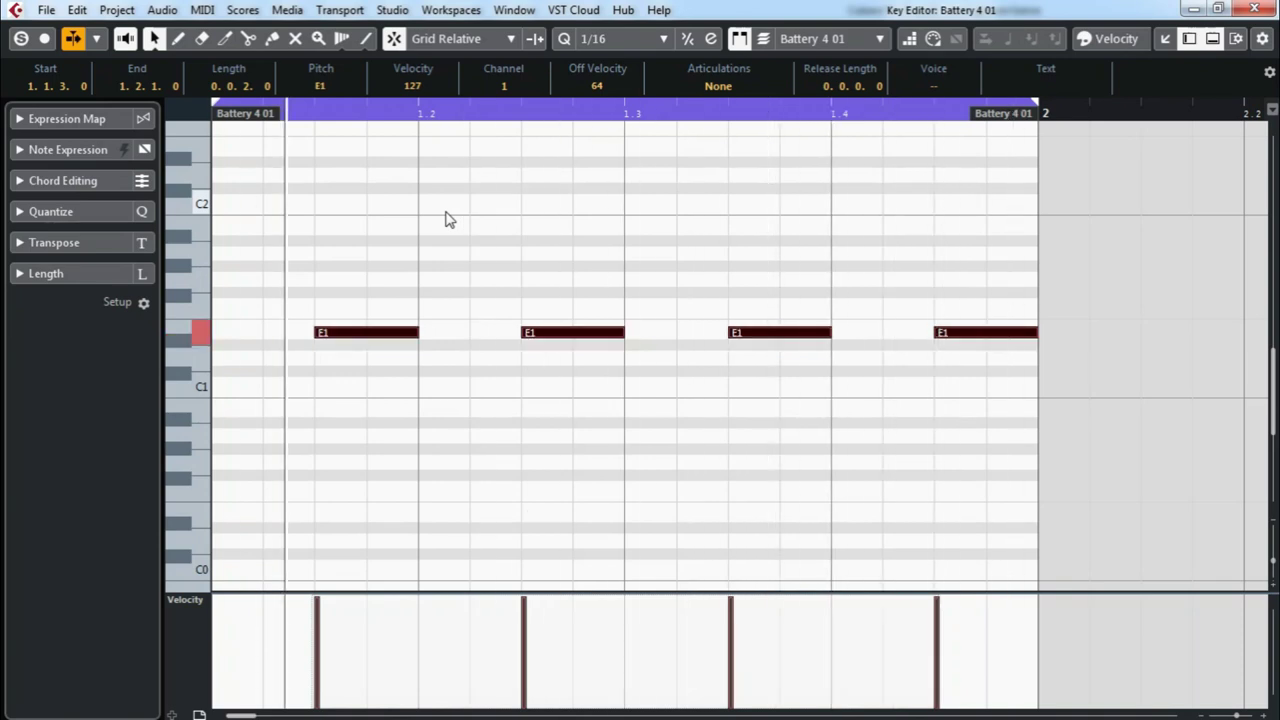
{"action": "key", "text": "Up"}
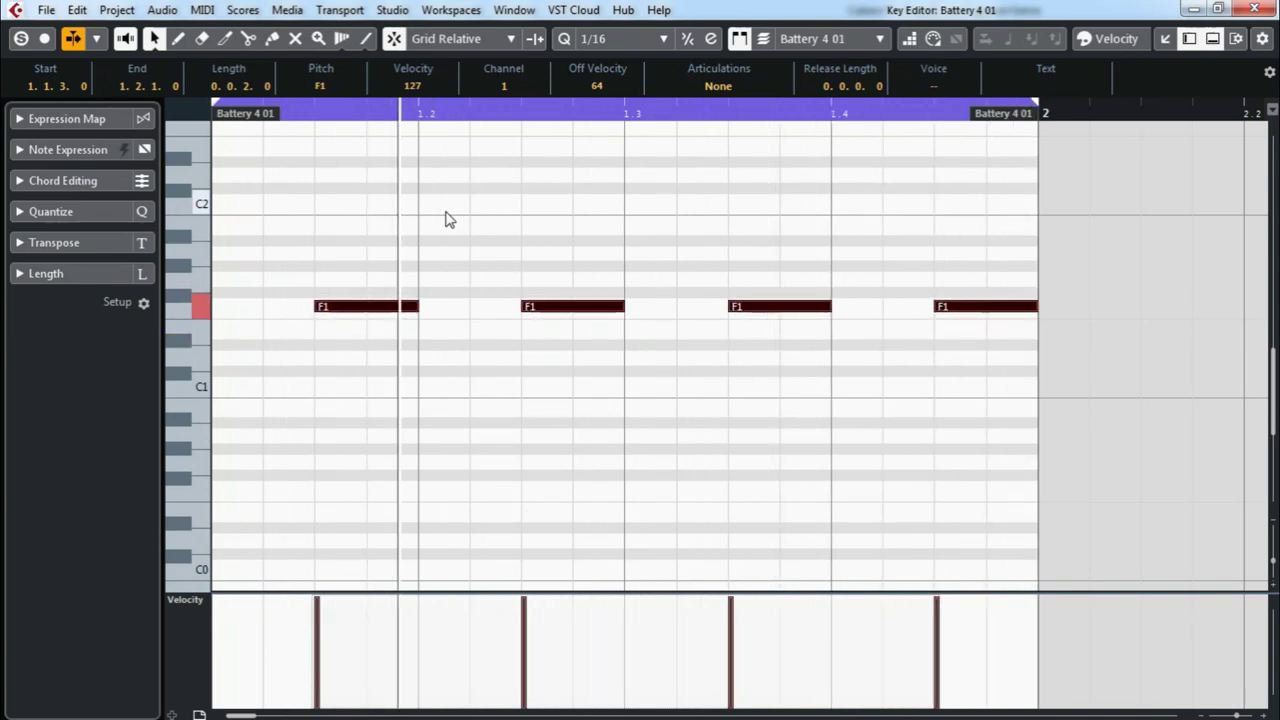
{"action": "key", "text": "Up"}
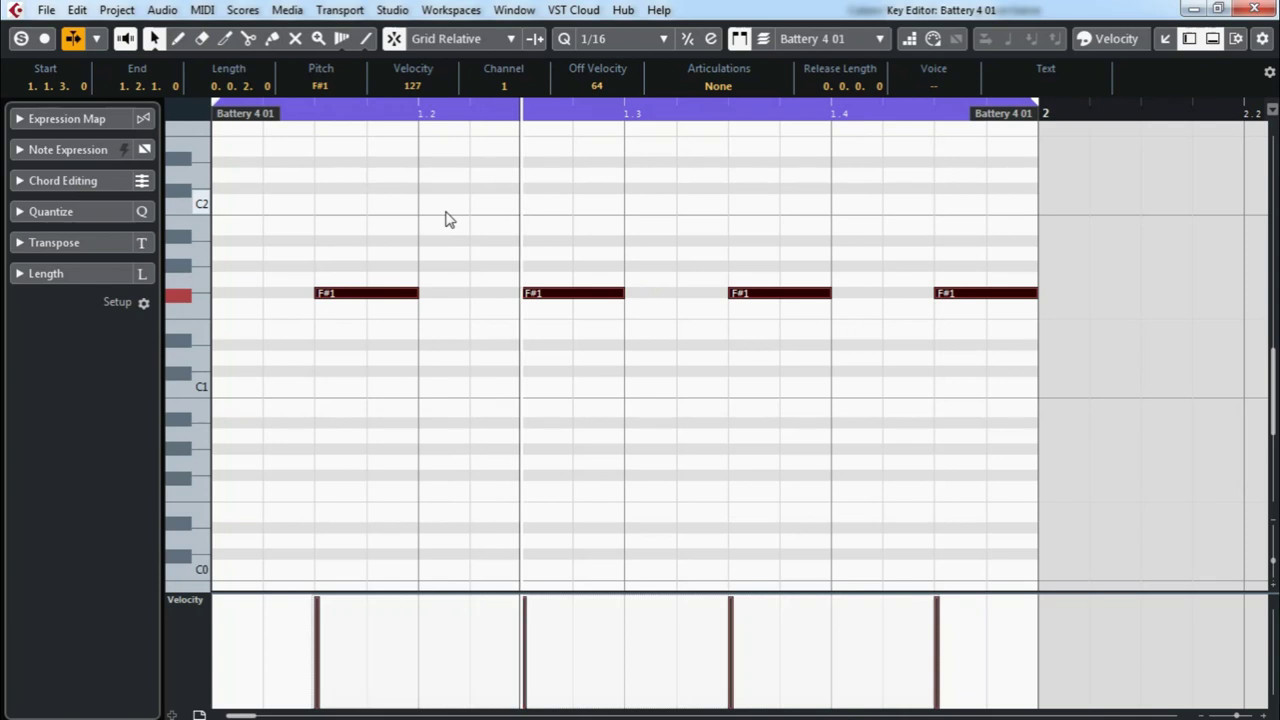
{"action": "key", "text": "Up"}
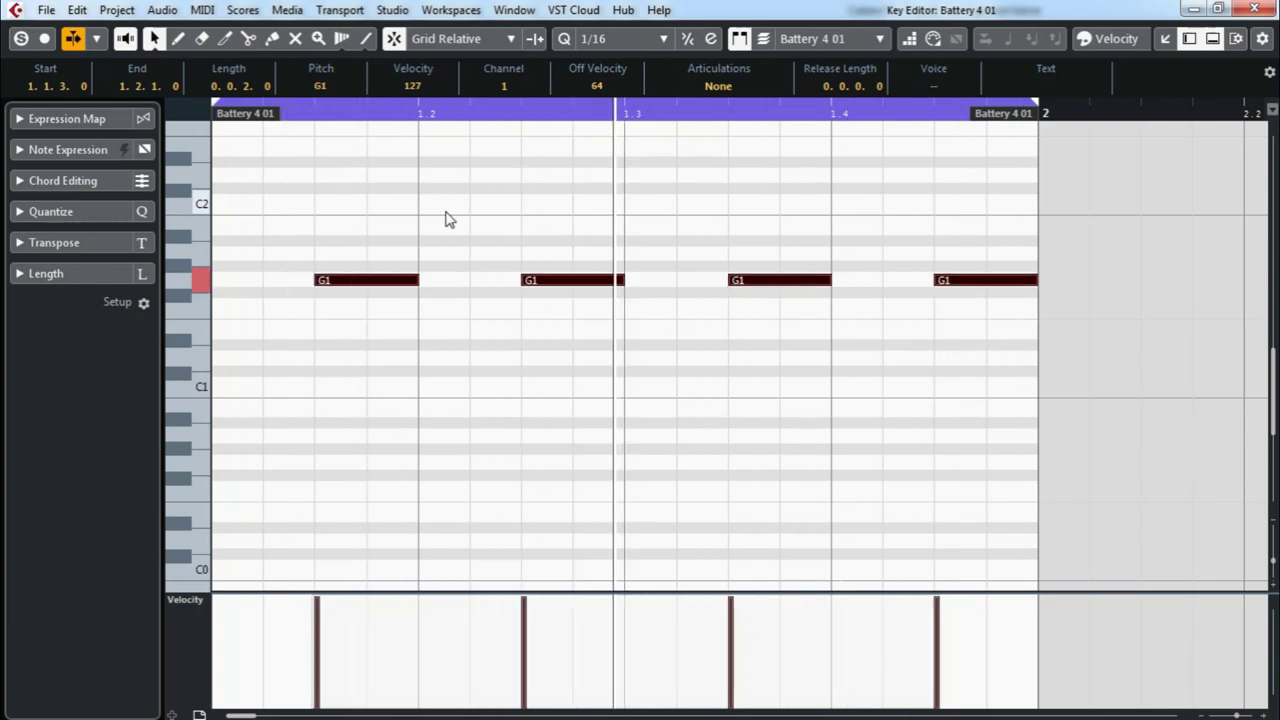
{"action": "key", "text": "Up"}
{"action": "key", "text": "Up"}
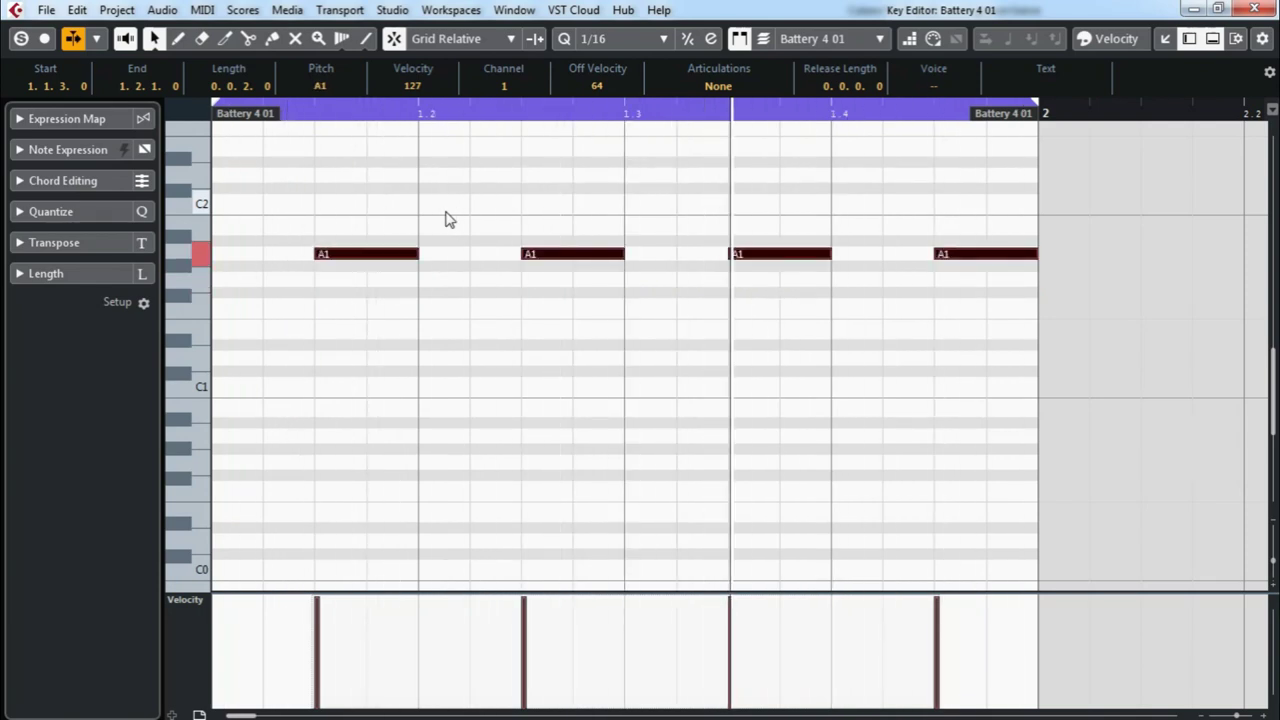
{"action": "key", "text": "Up"}
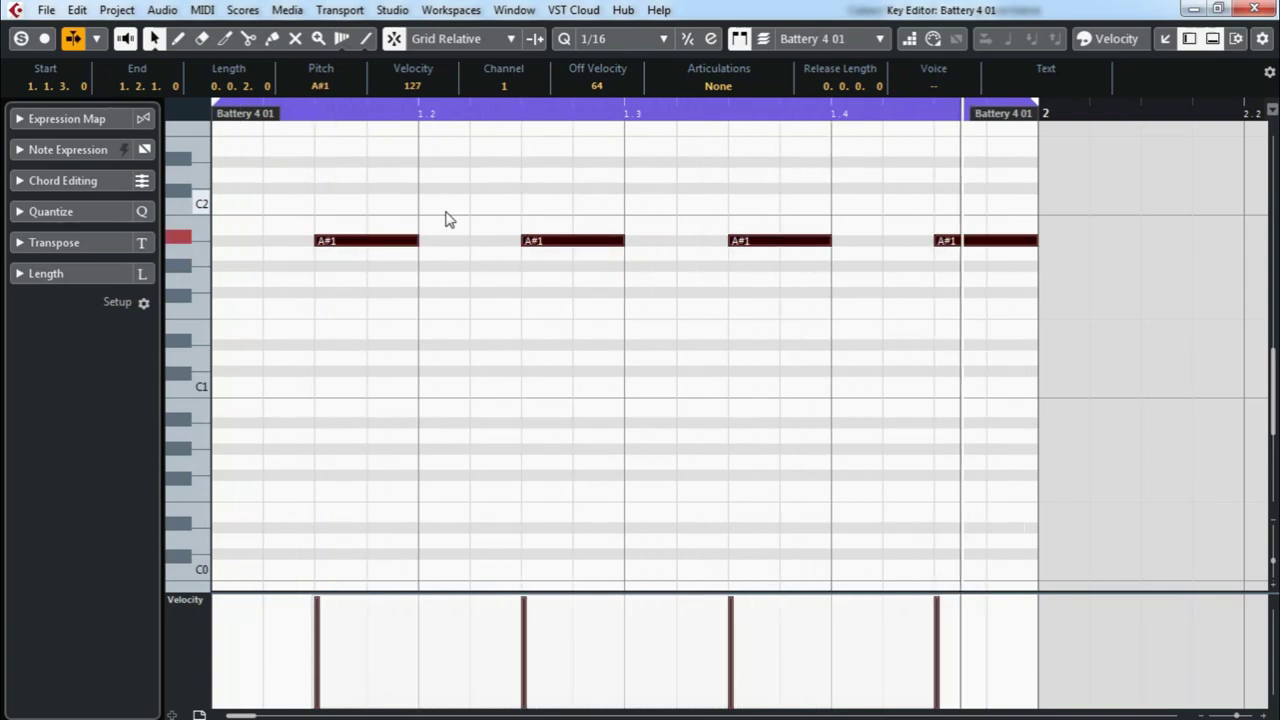
{"action": "key", "text": "Up"}
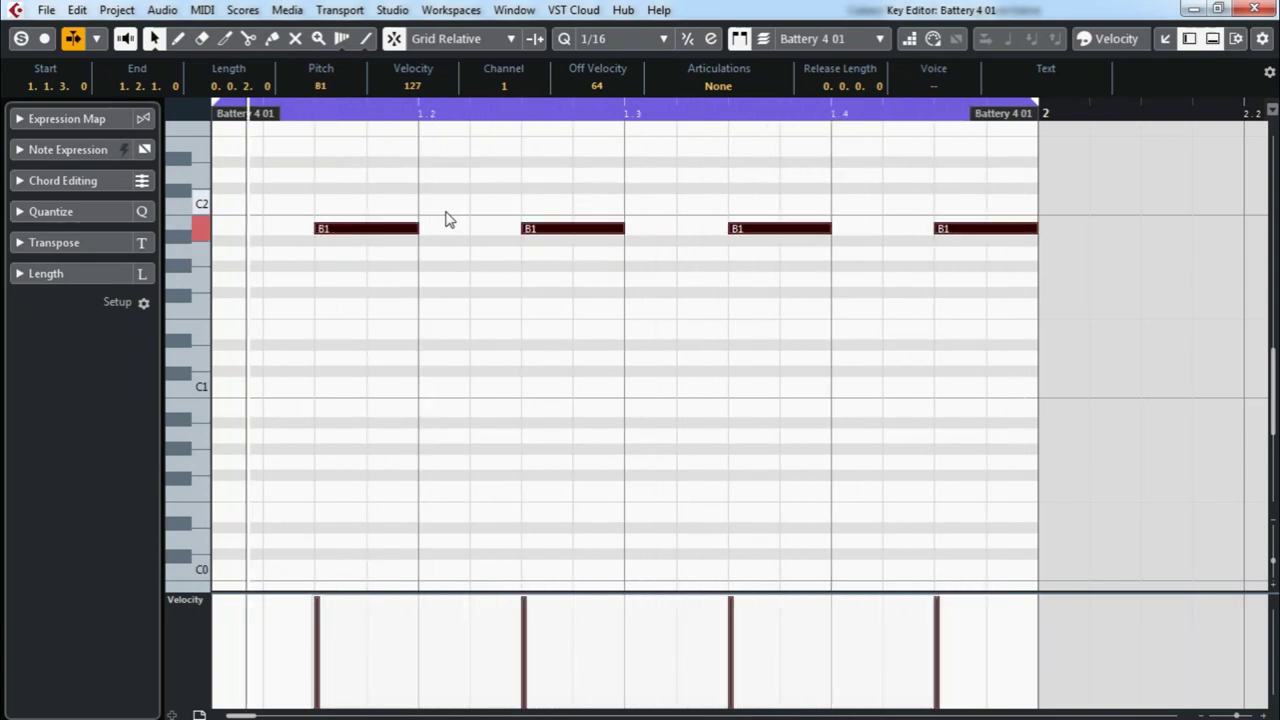
{"action": "key", "text": "Up"}
{"action": "key", "text": "Up"}
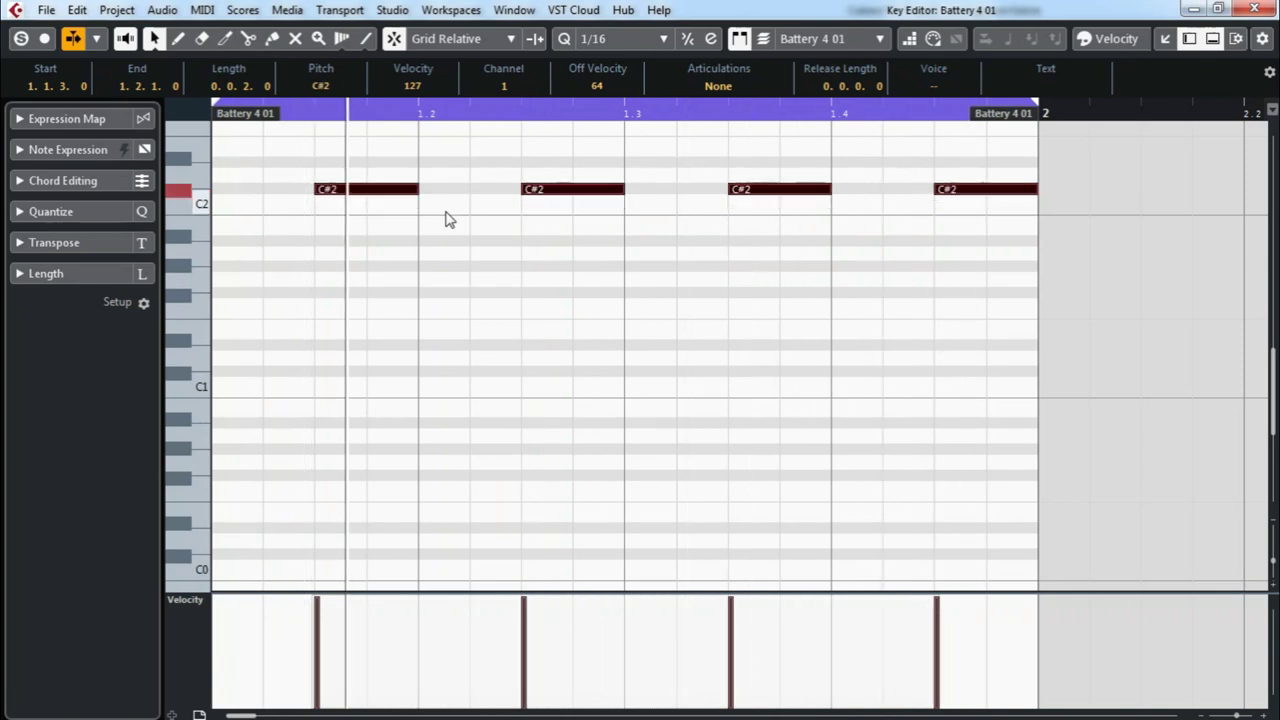
{"action": "key", "text": "Up"}
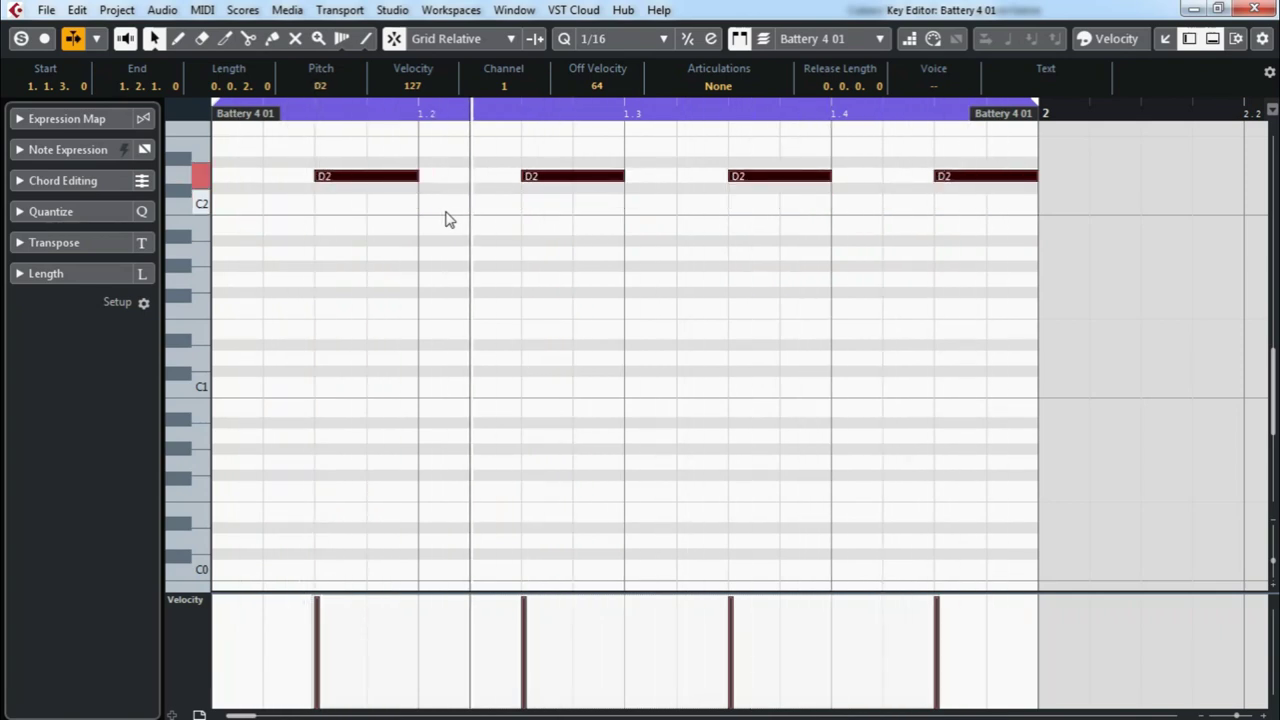
{"action": "key", "text": "Up"}
{"action": "key", "text": "Up"}
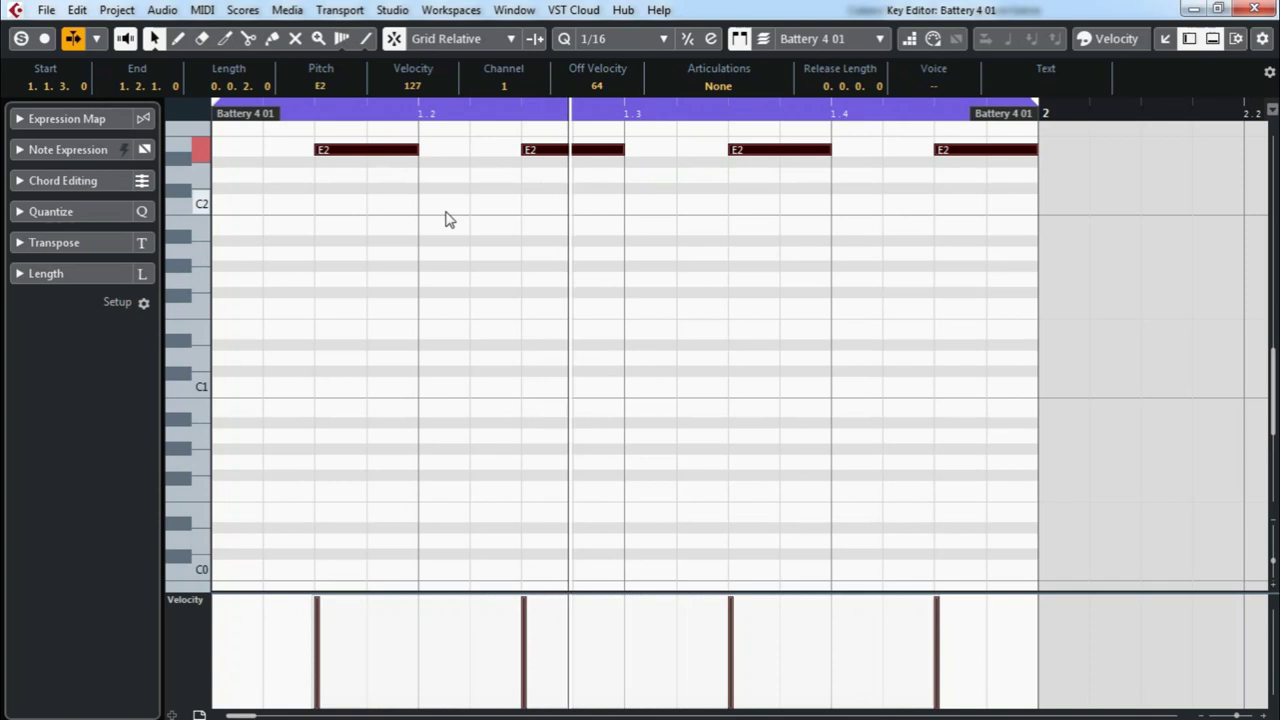
{"action": "key", "text": "Up"}
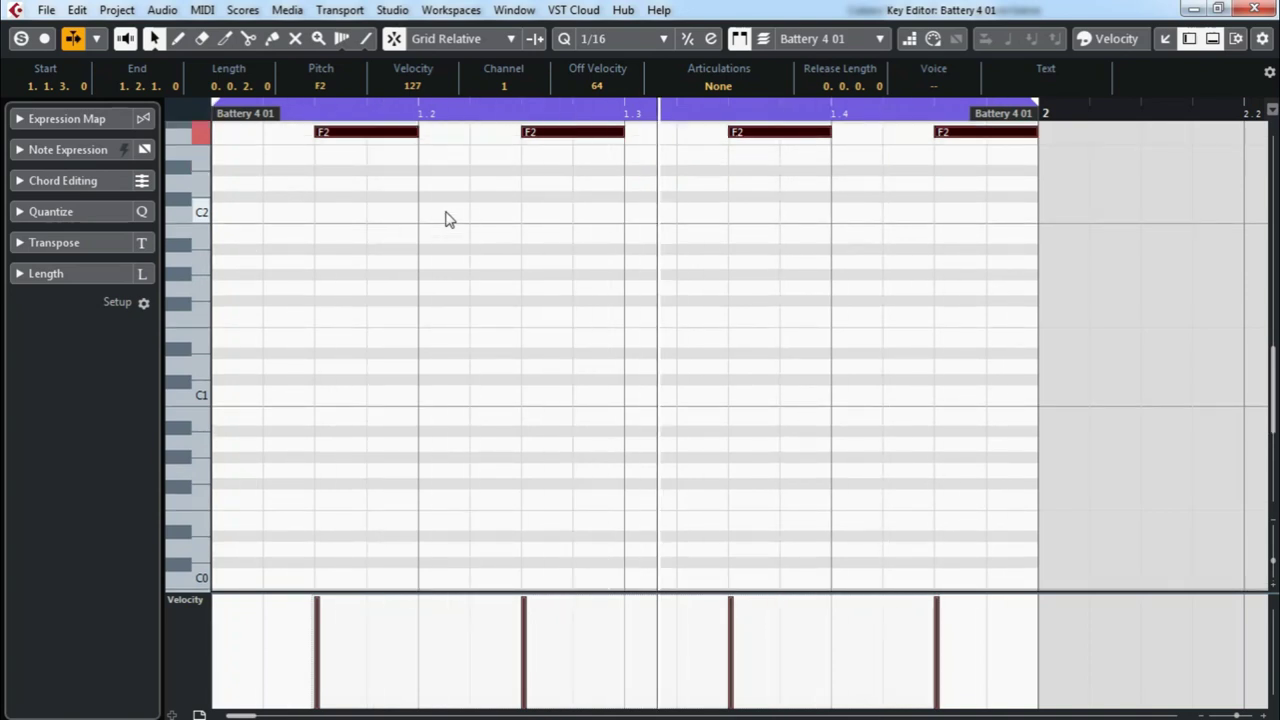
{"action": "key", "text": "Up"}
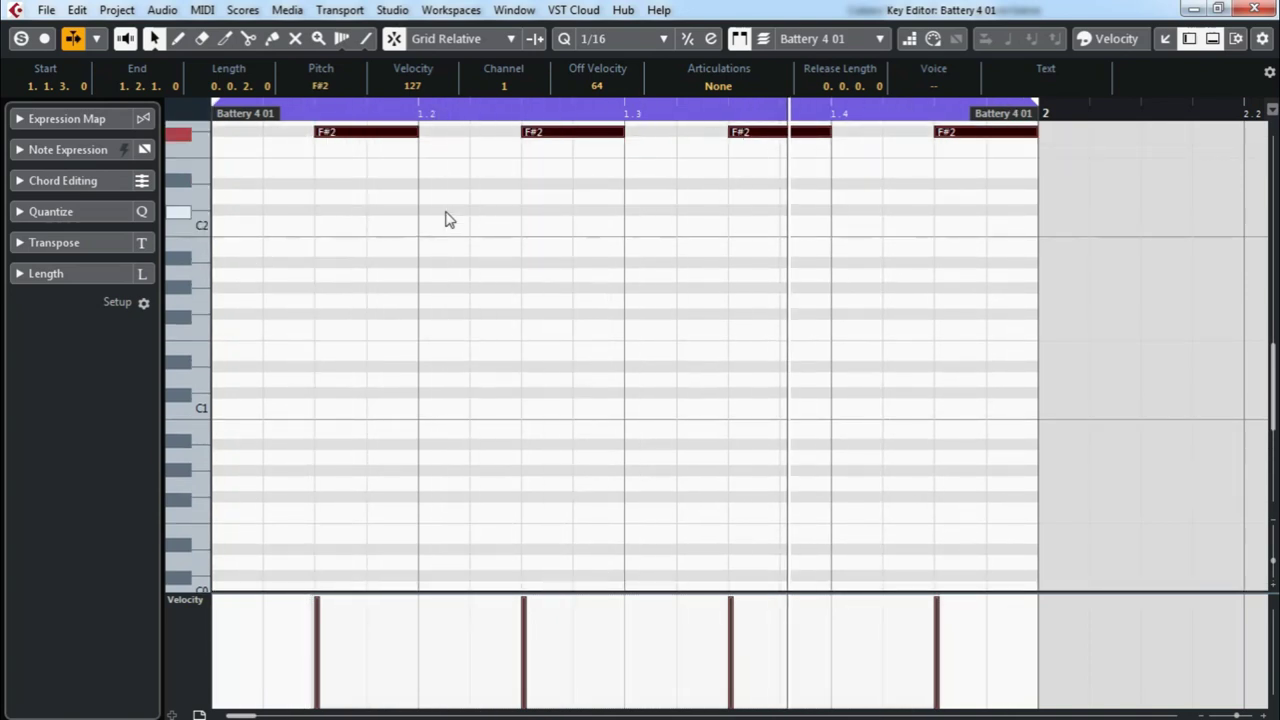
{"action": "key", "text": "Up"}
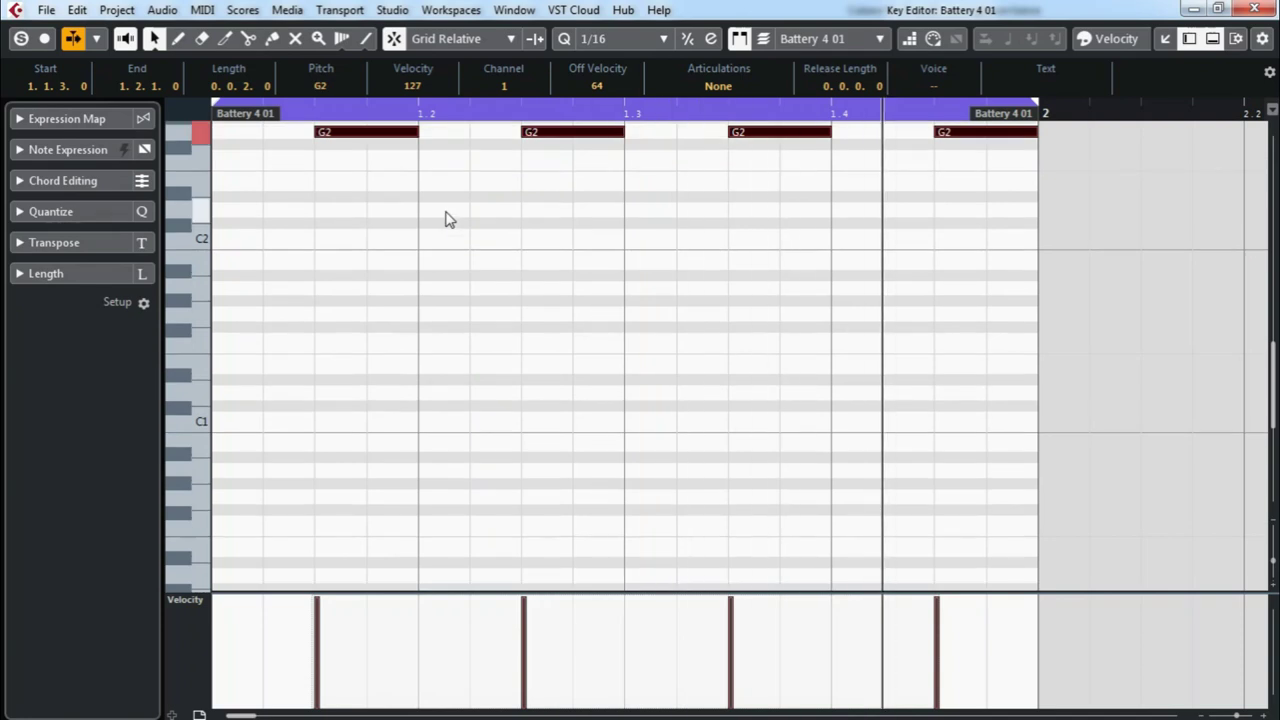
{"action": "key", "text": "Up"}
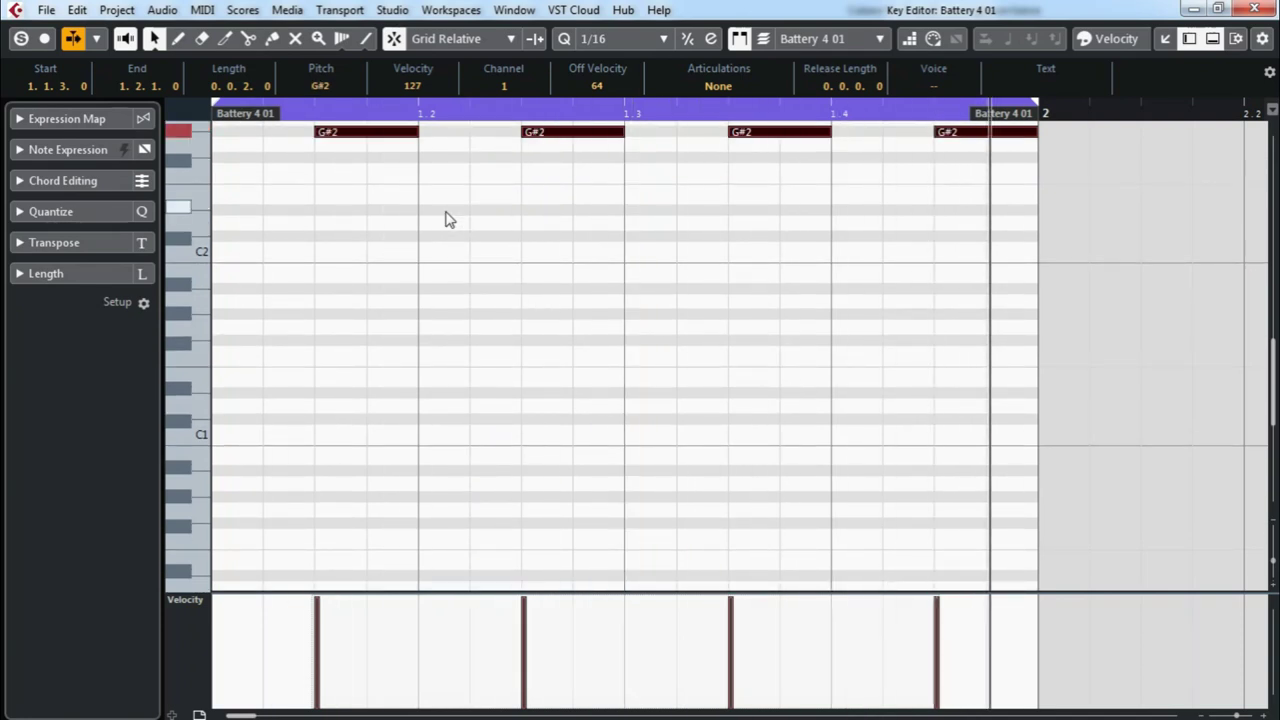
{"action": "key", "text": "Up"}
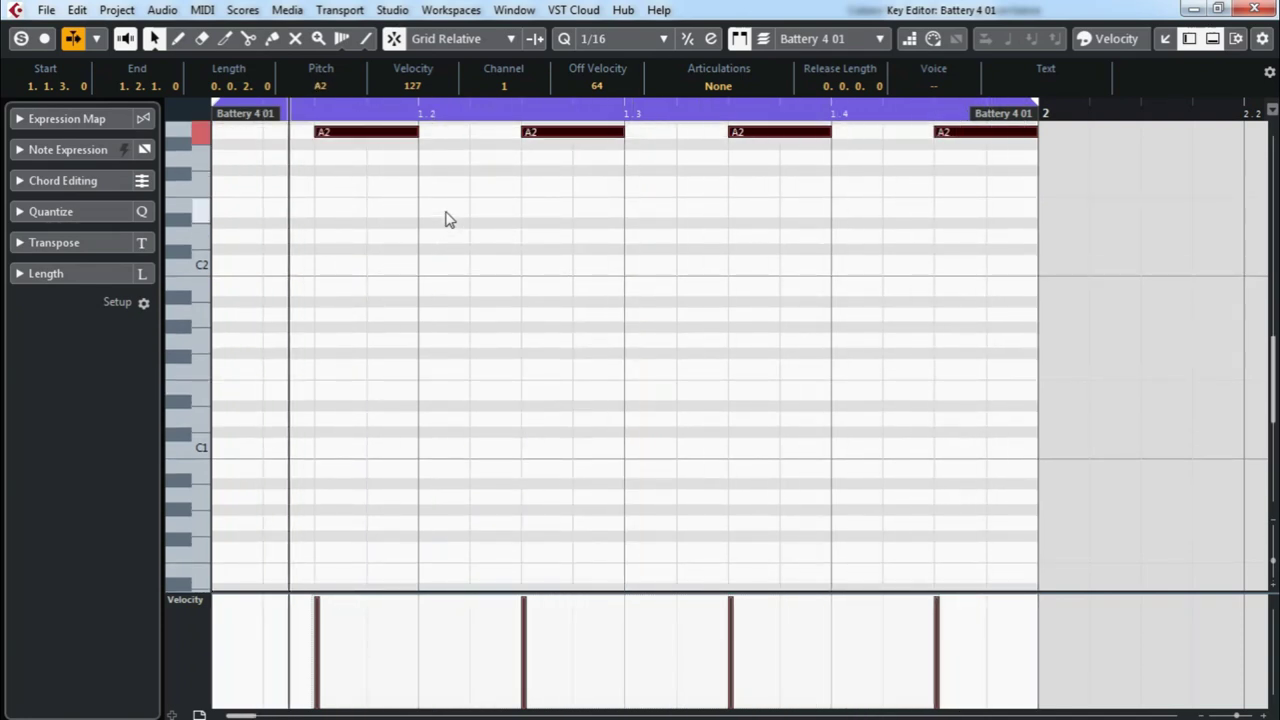
{"action": "key", "text": "Up"}
{"action": "key", "text": "Up"}
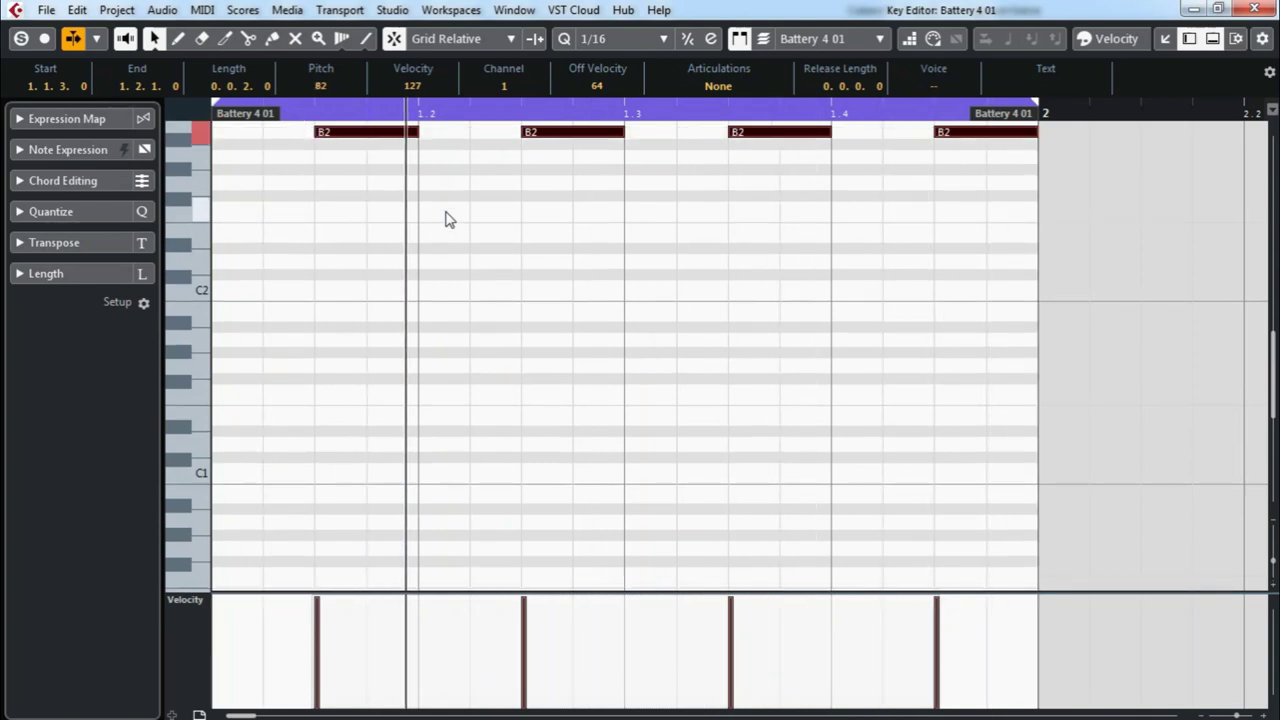
{"action": "key", "text": "Up"}
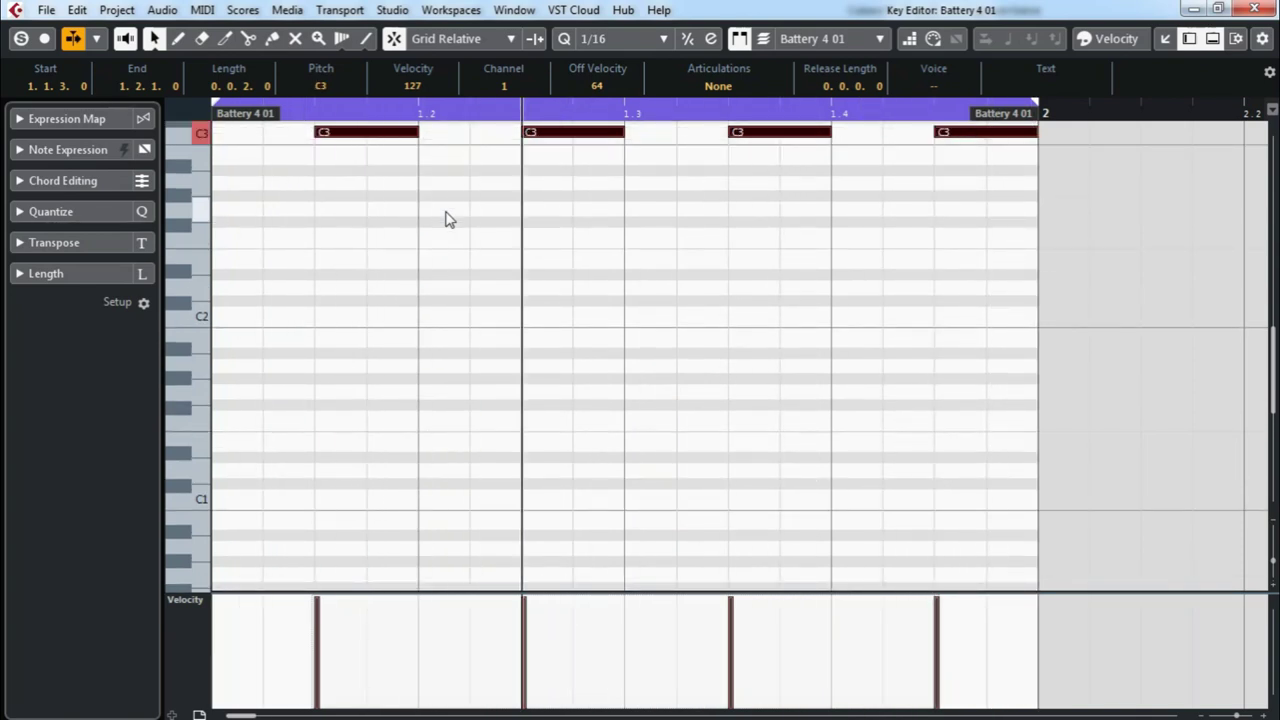
{"action": "key", "text": "Up"}
{"action": "key", "text": "Up"}
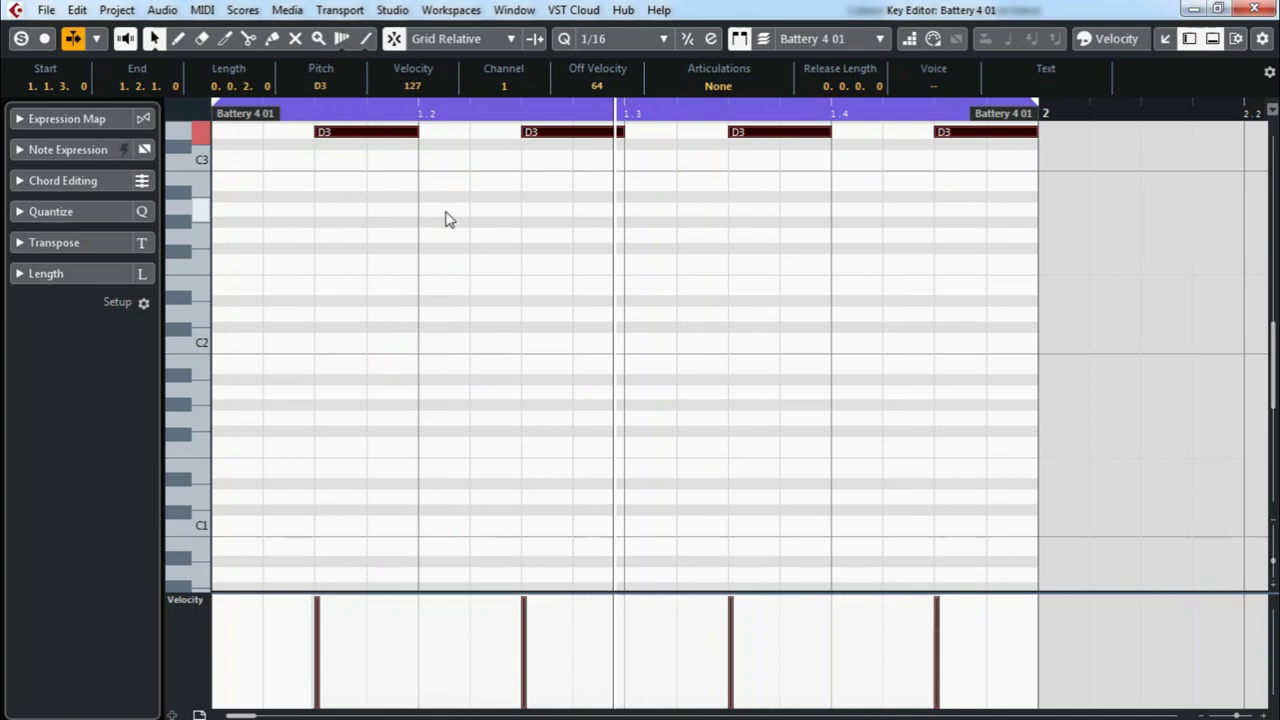
{"action": "key", "text": "Up"}
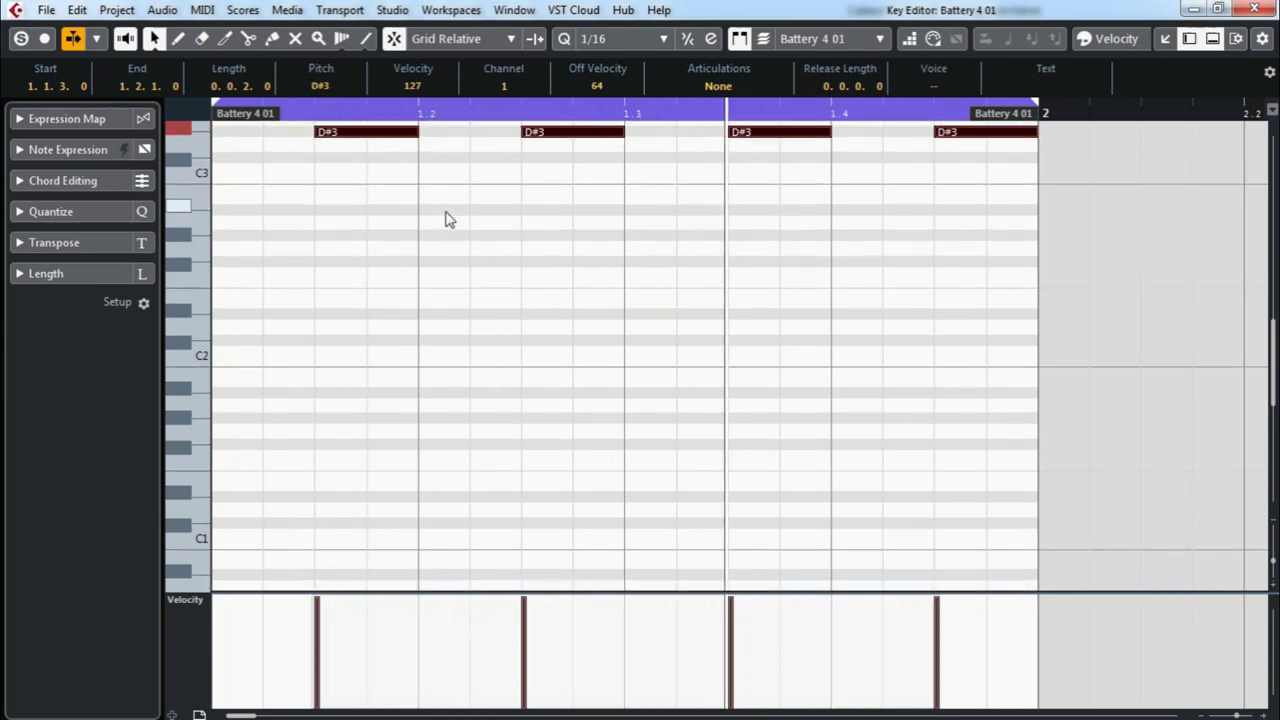
{"action": "key", "text": "Up"}
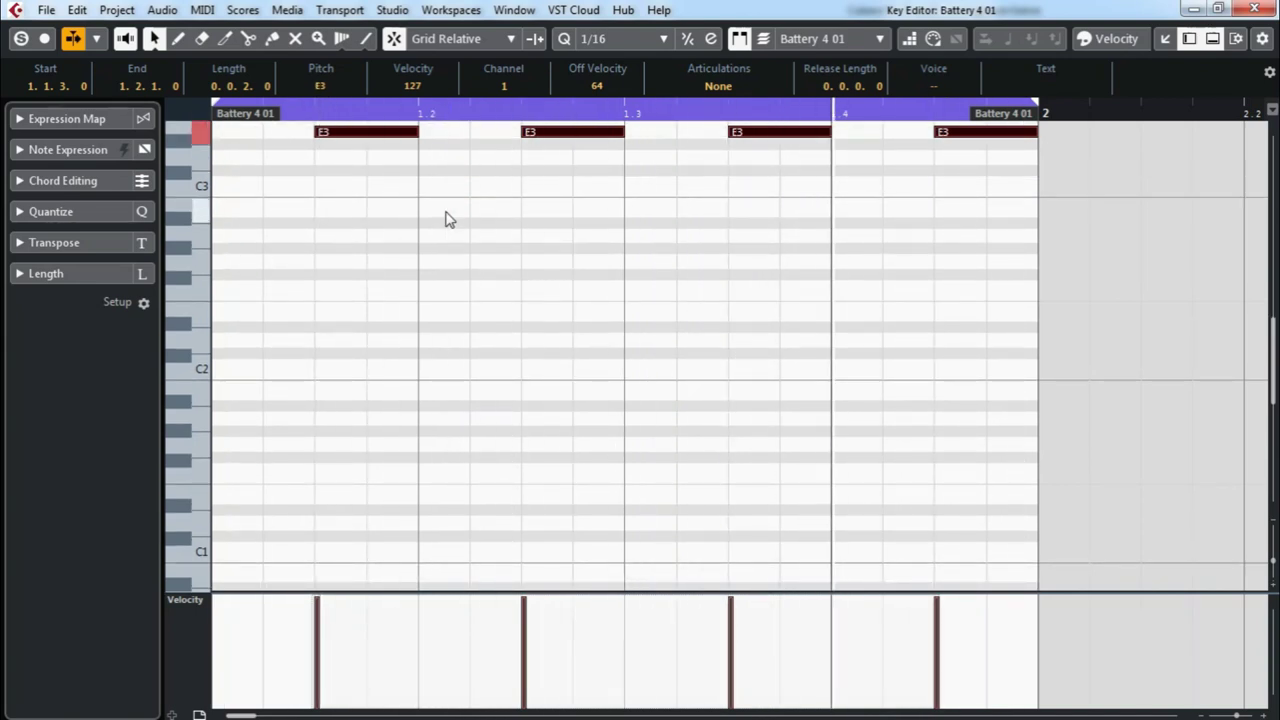
{"action": "key", "text": "Up"}
{"action": "key", "text": "Up"}
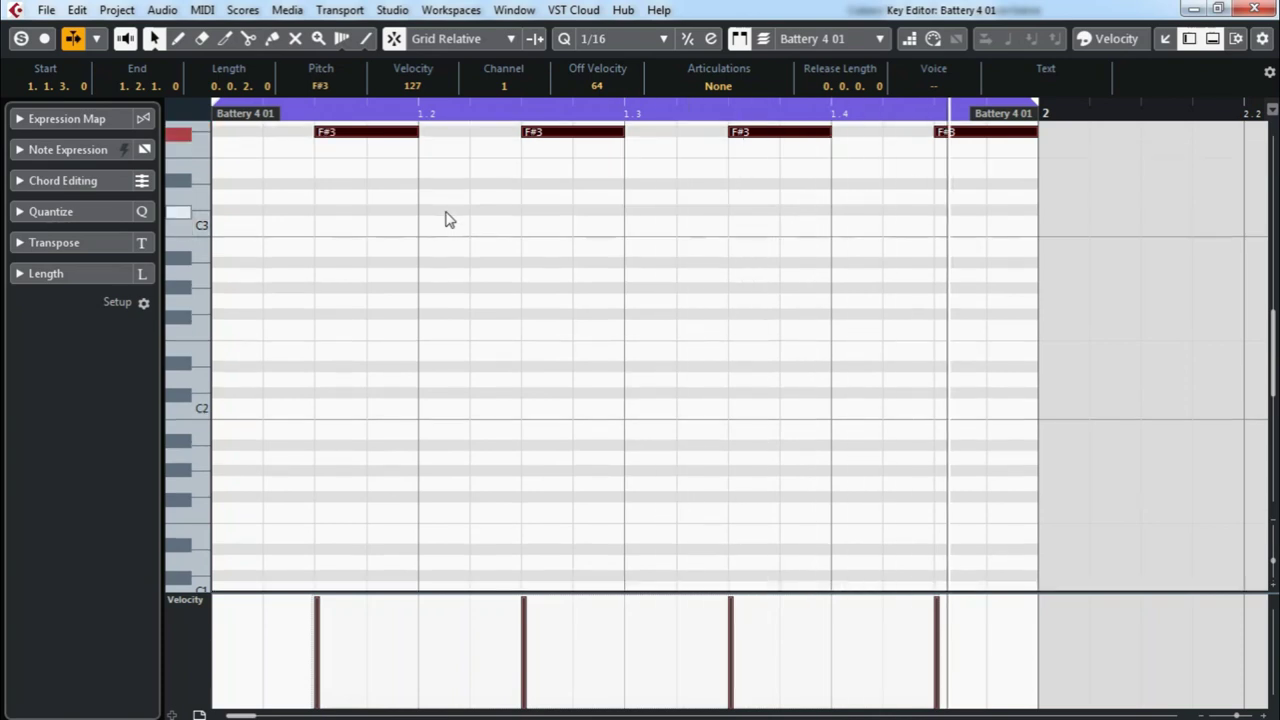
{"action": "key", "text": "Up"}
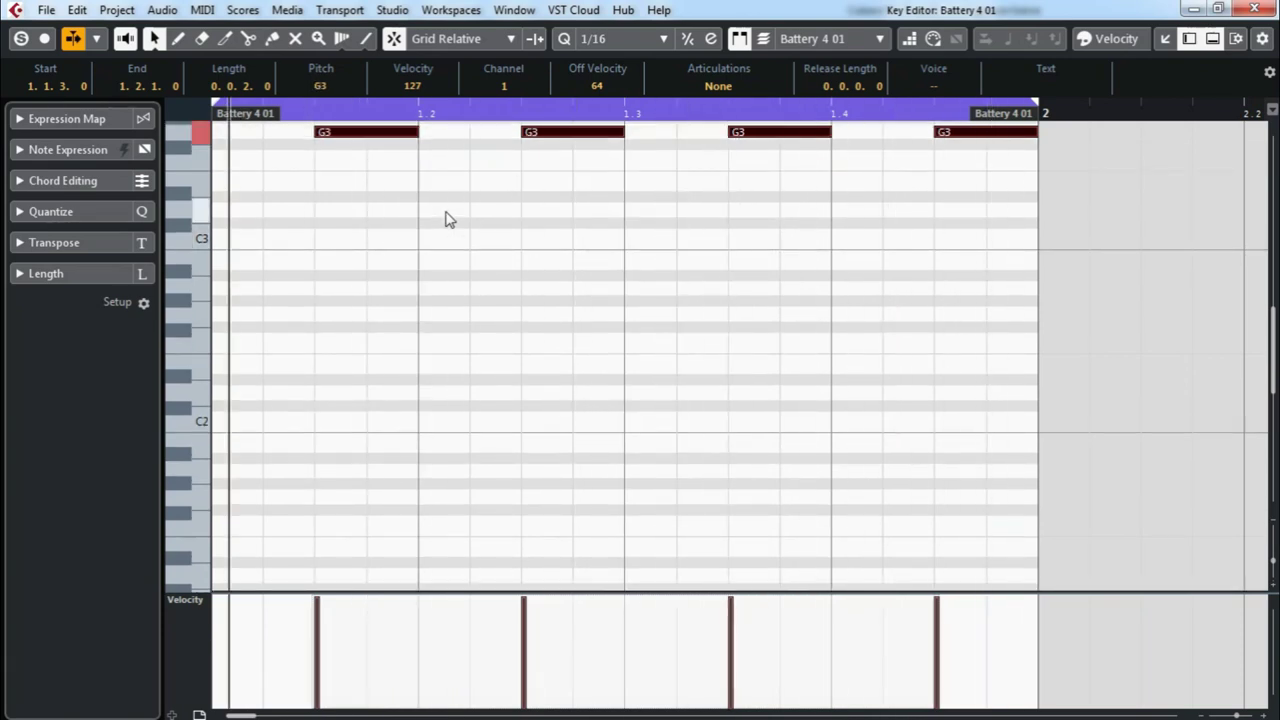
{"action": "key", "text": "Up"}
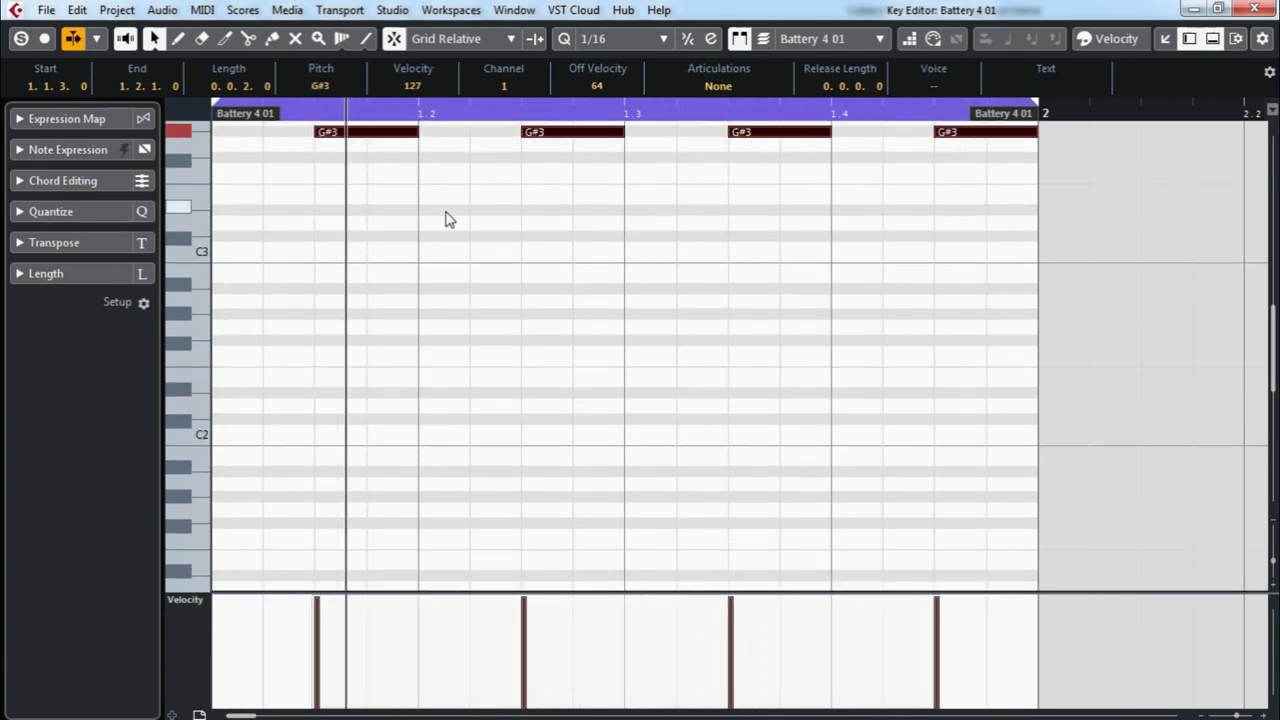
{"action": "key", "text": "Up"}
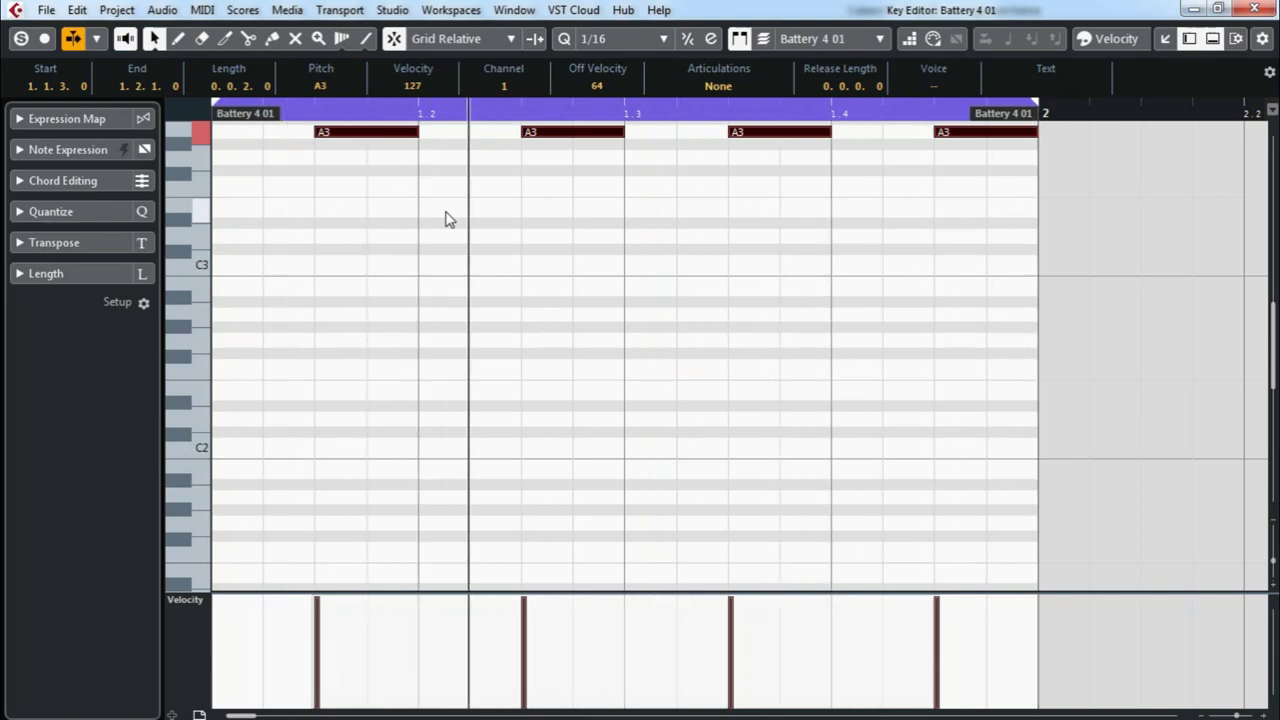
- Transpose the four selected notes from A3 up to F4 one semitone at a time, auditioning each open hi-hat sample during playback
{"action": "key", "text": "Up"}
{"action": "key", "text": "Up"}
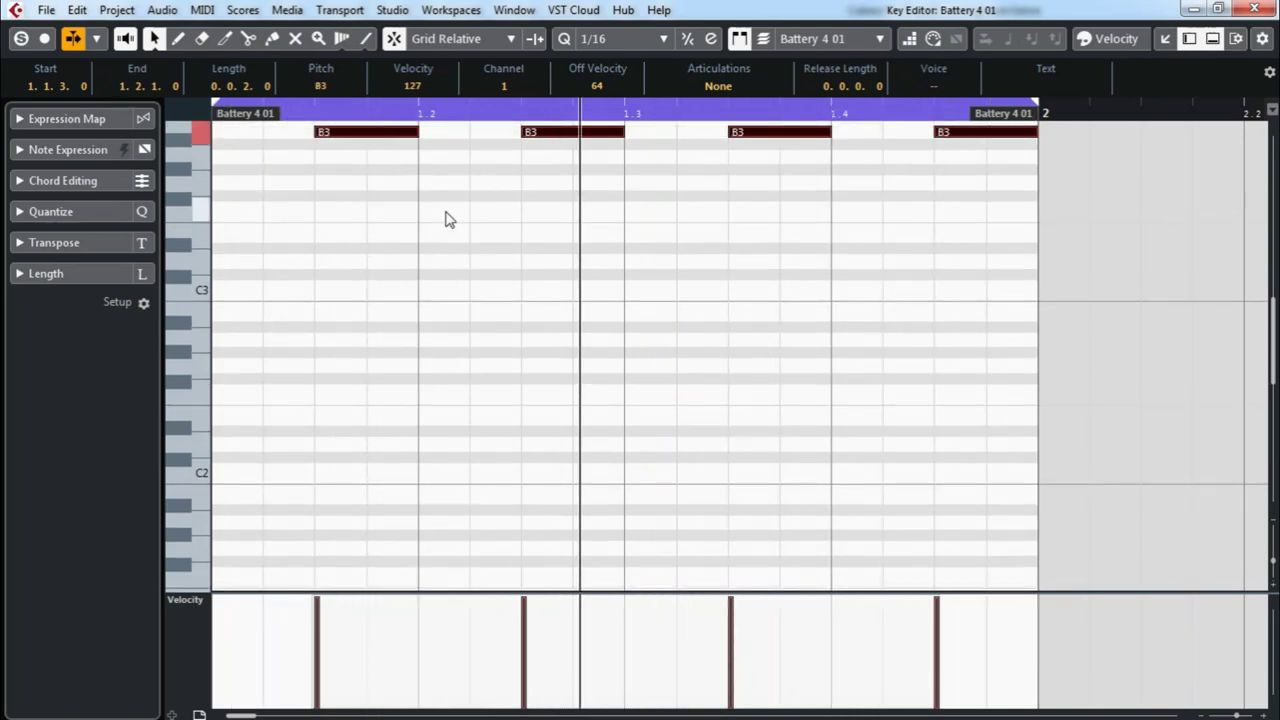
{"action": "key", "text": "Up"}
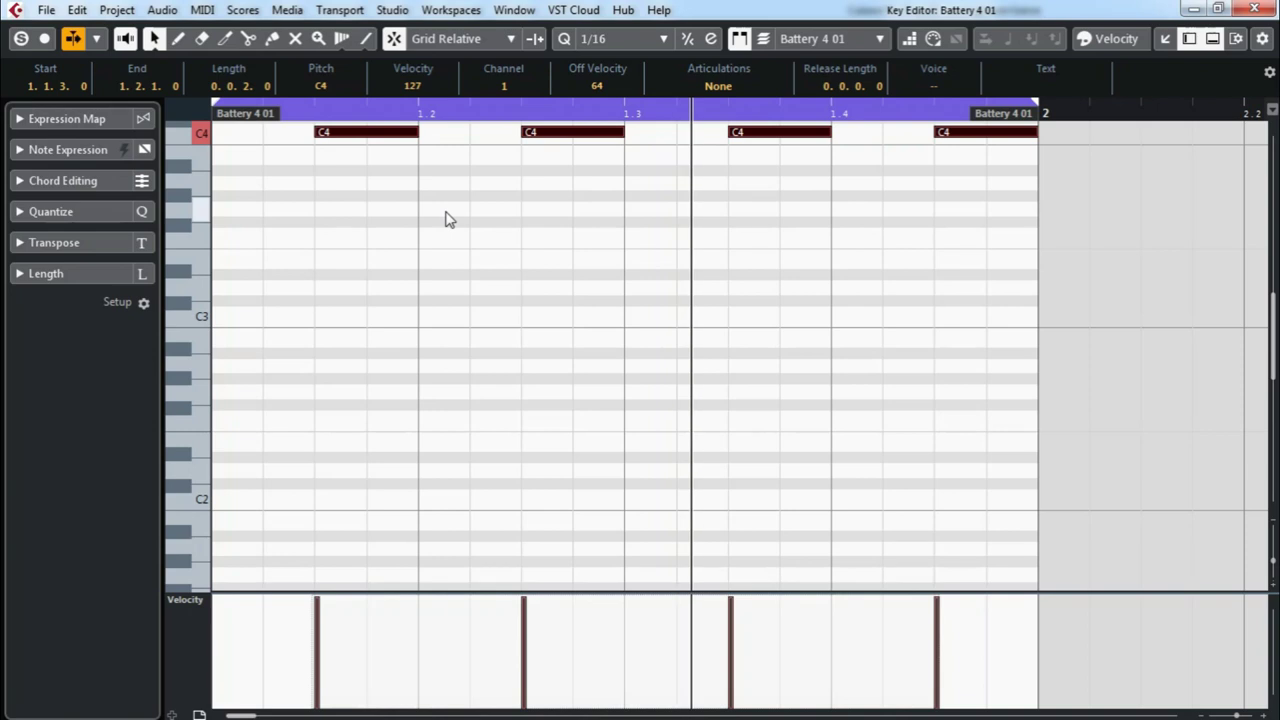
{"action": "key", "text": "Up"}
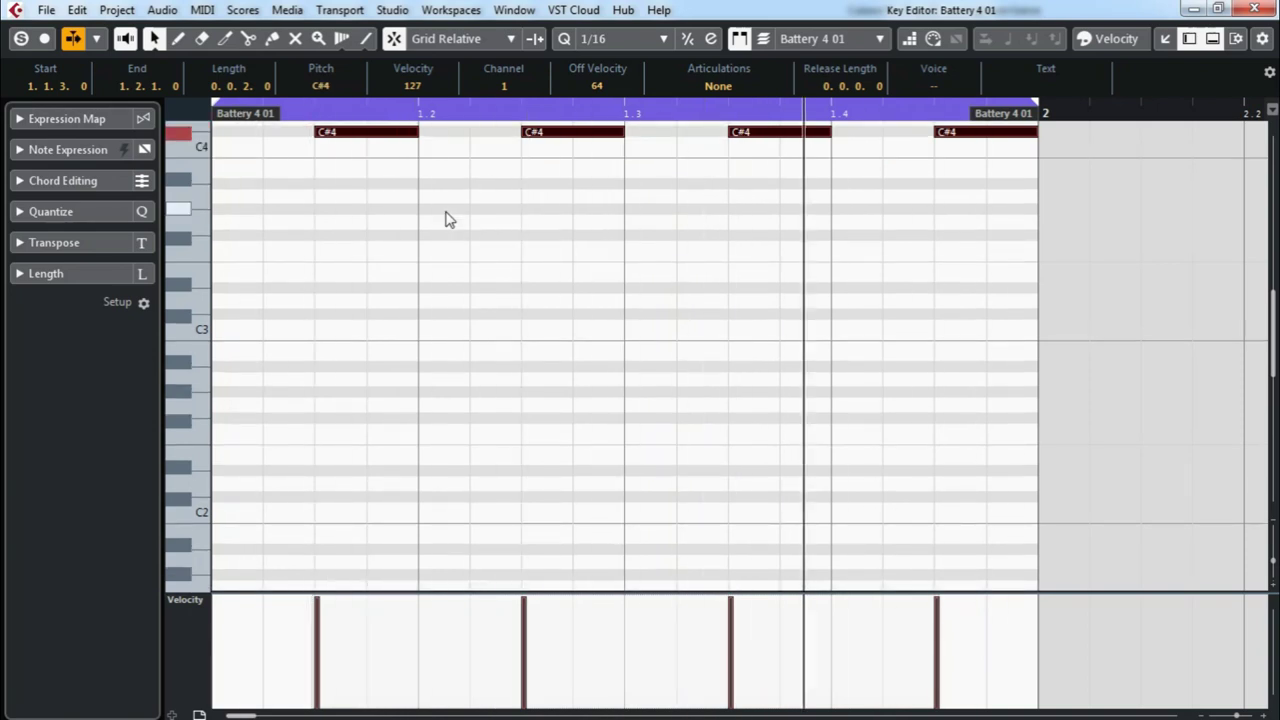
{"action": "key", "text": "Up"}
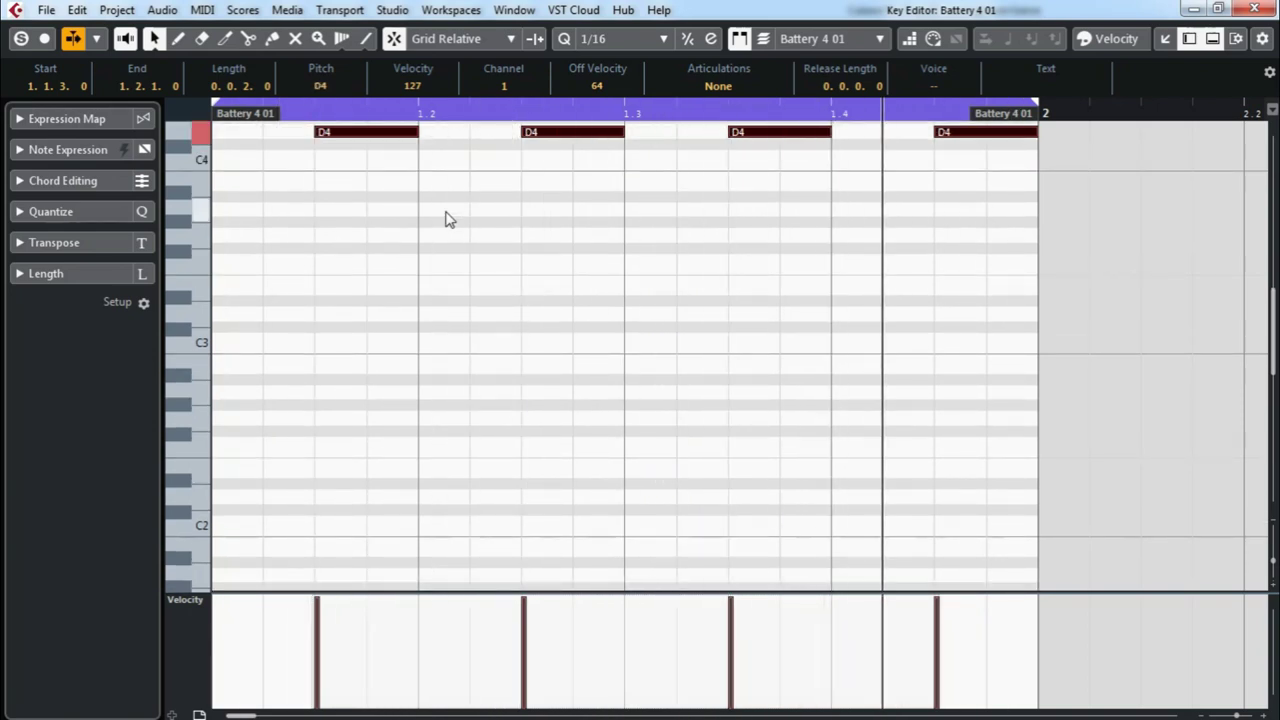
{"action": "key", "text": "Up"}
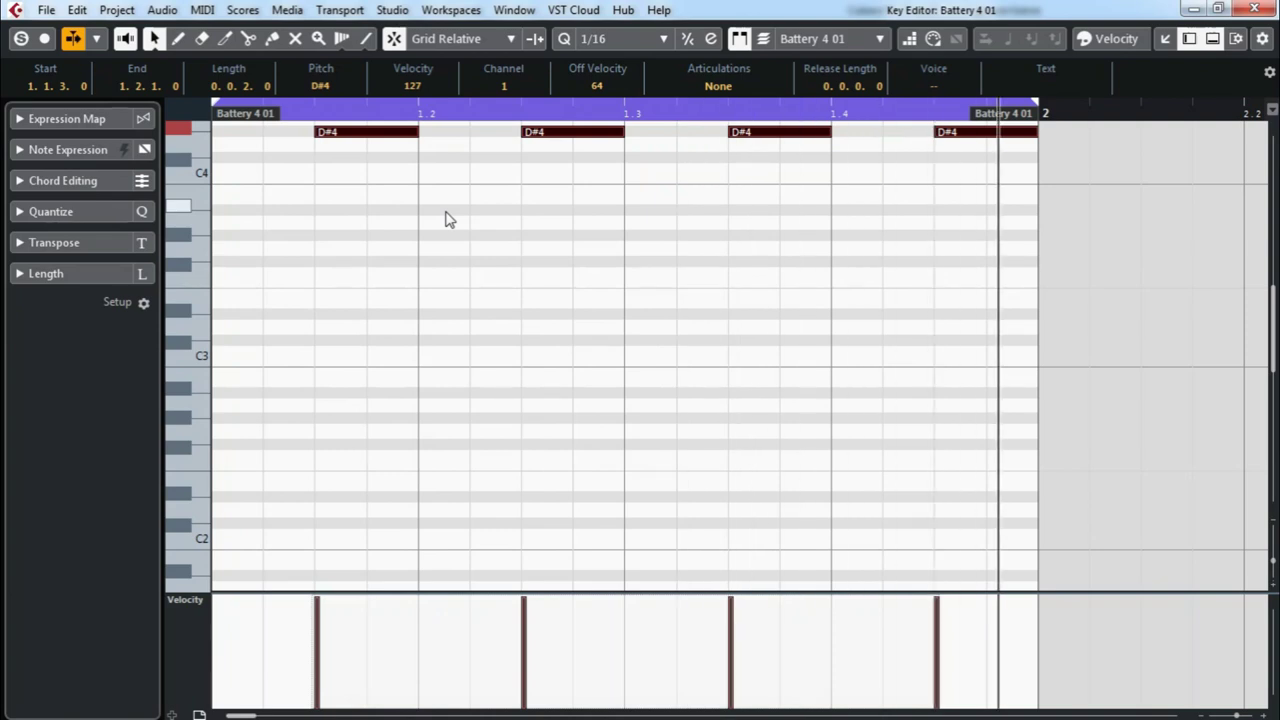
{"action": "key", "text": "Up"}
{"action": "key", "text": "Up"}
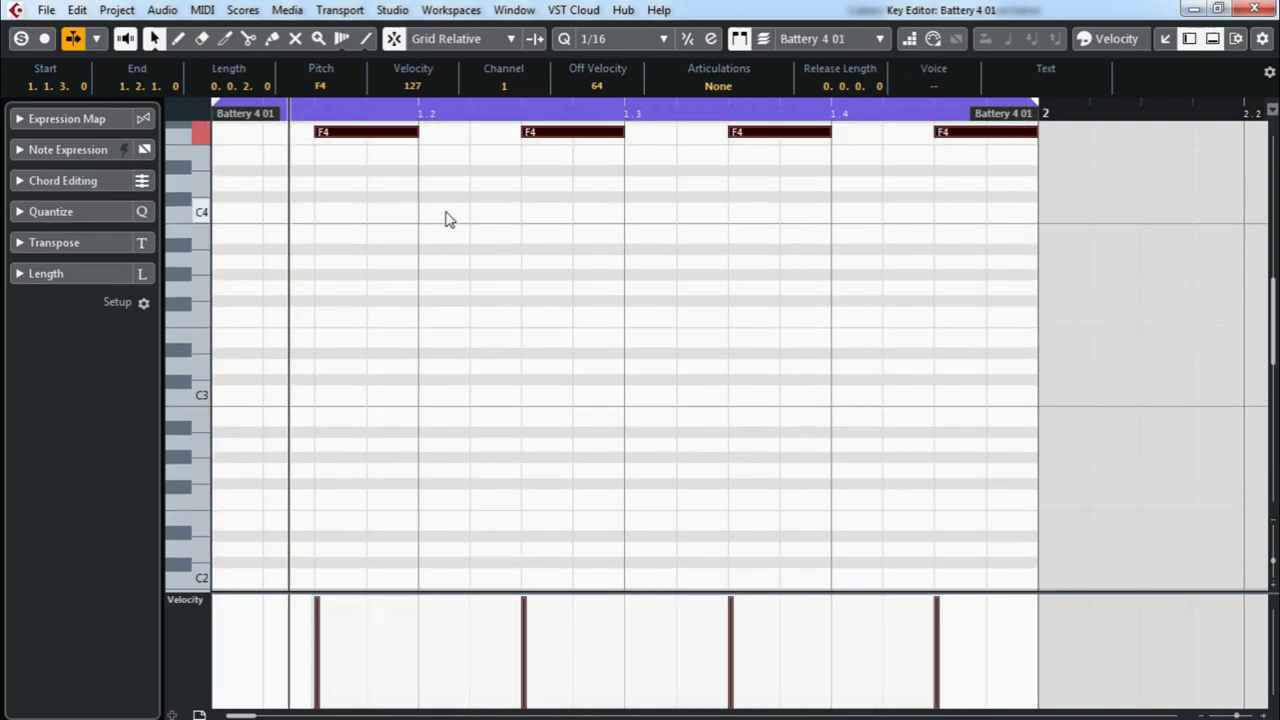
- Audition the four notes at E4 again, continue by semitones up to B4, settle on A#4 and stop playback
{"action": "key", "text": "Down"}
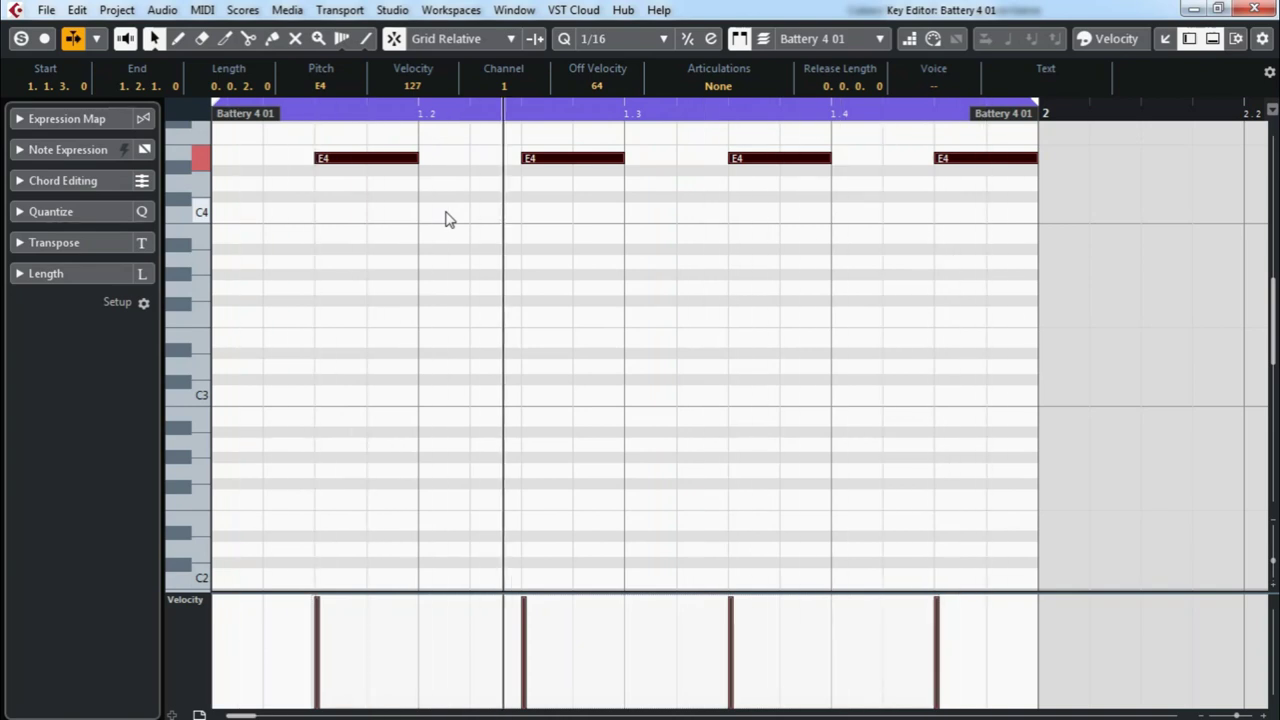
{"action": "key", "text": "Up"}
{"action": "key", "text": "Up"}
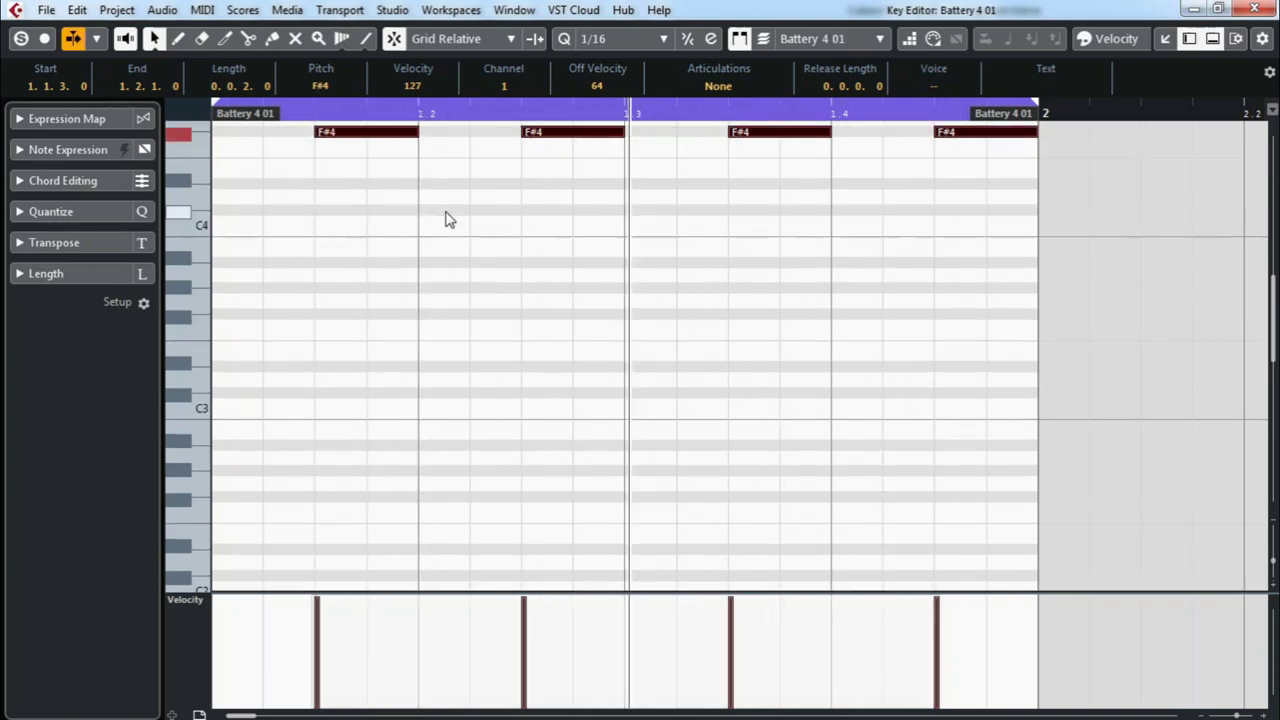
{"action": "key", "text": "Up"}
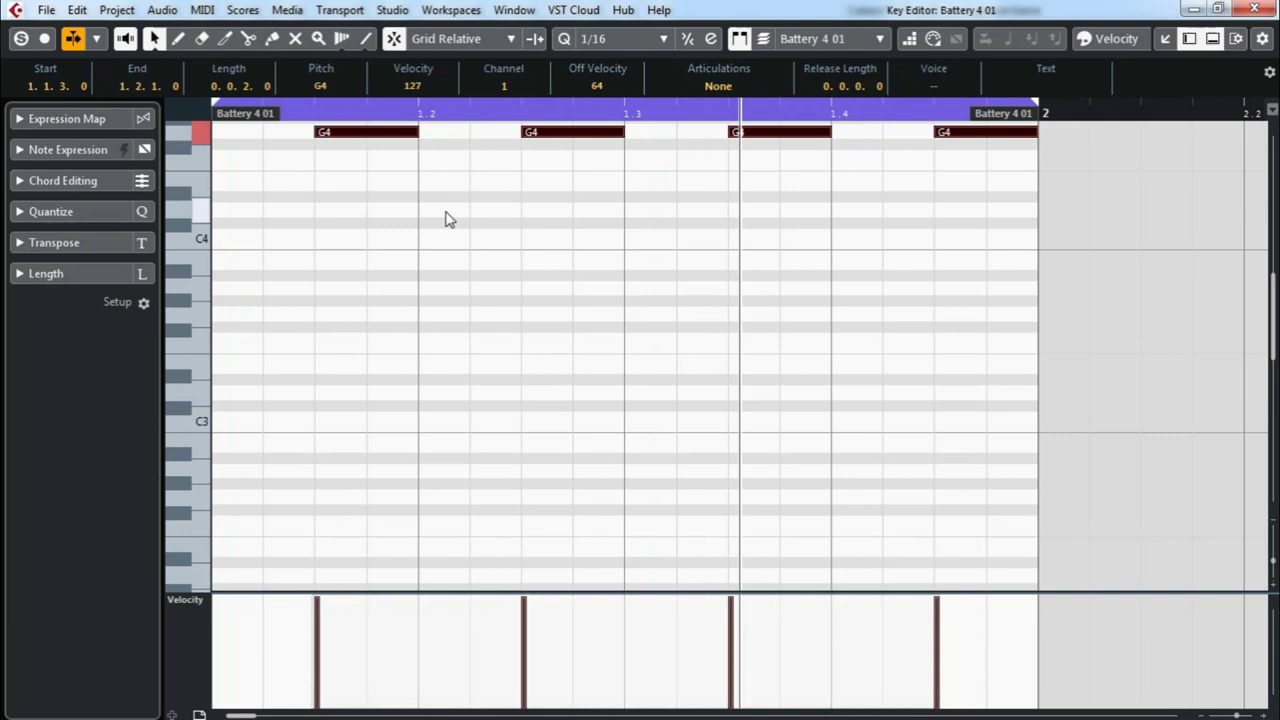
{"action": "key", "text": "Up"}
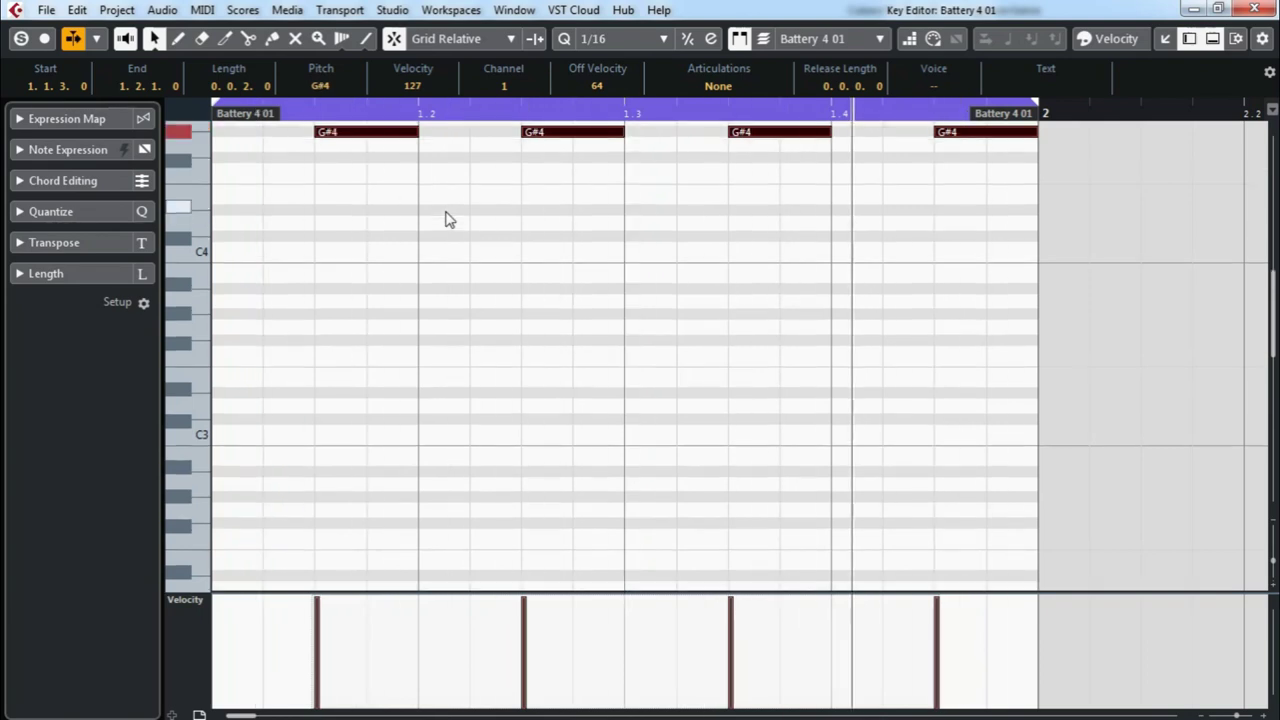
{"action": "key", "text": "Up"}
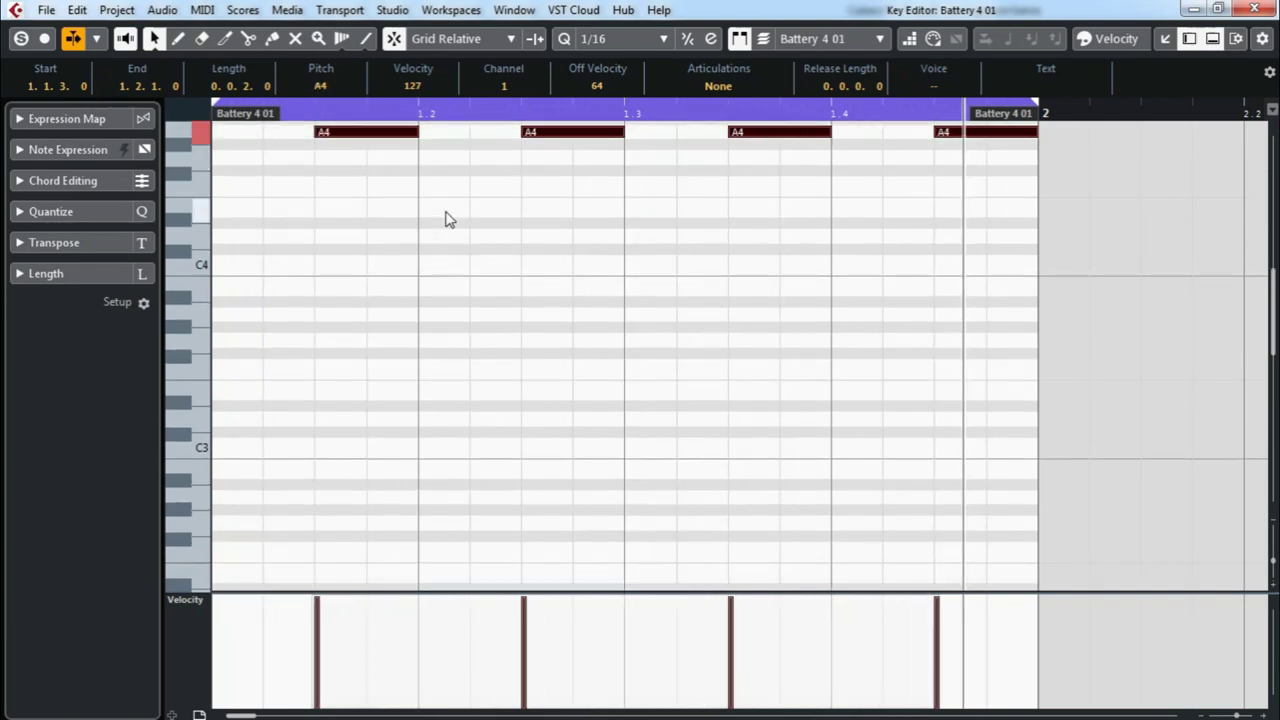
{"action": "key", "text": "Up"}
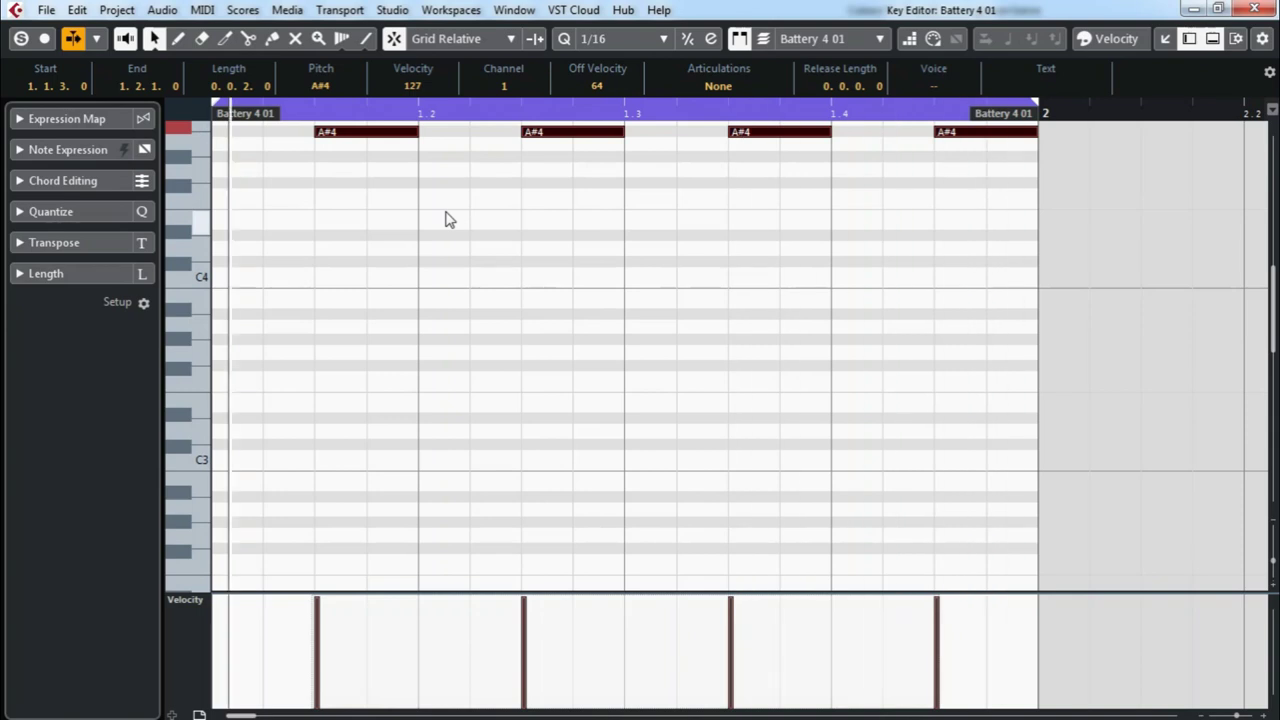
{"action": "key", "text": "Up"}
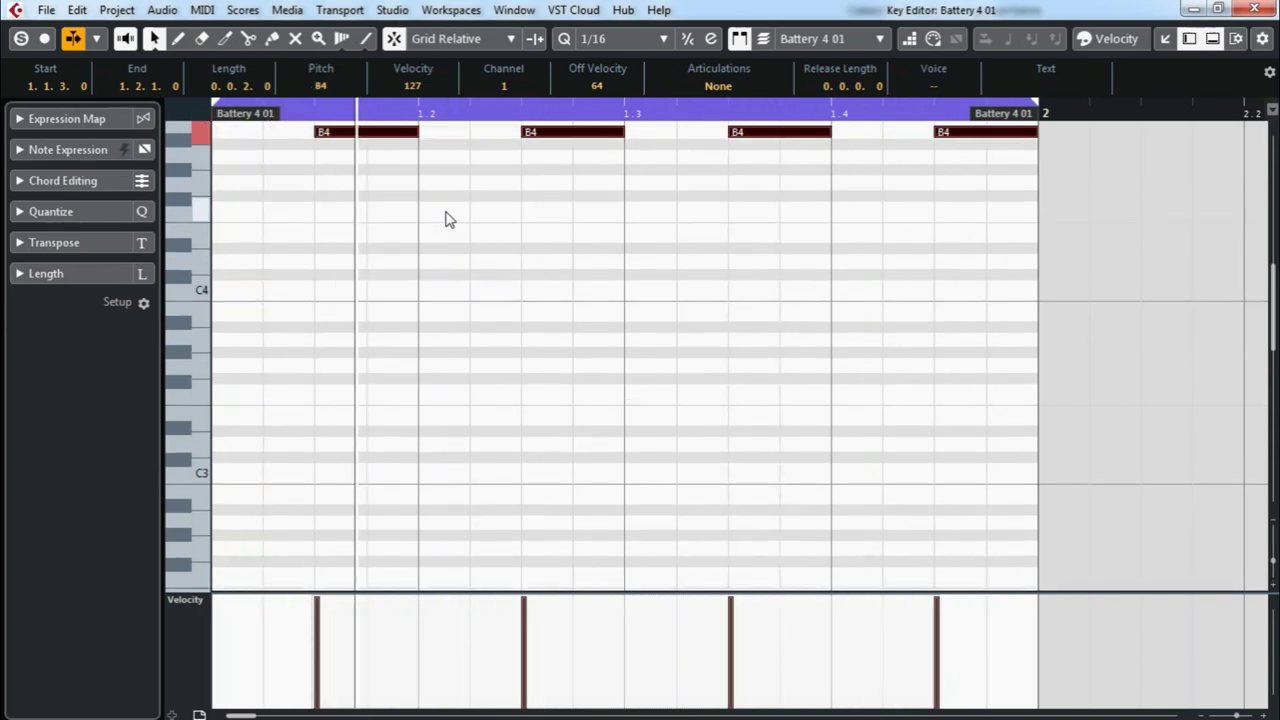
{"action": "key", "text": "Down"}
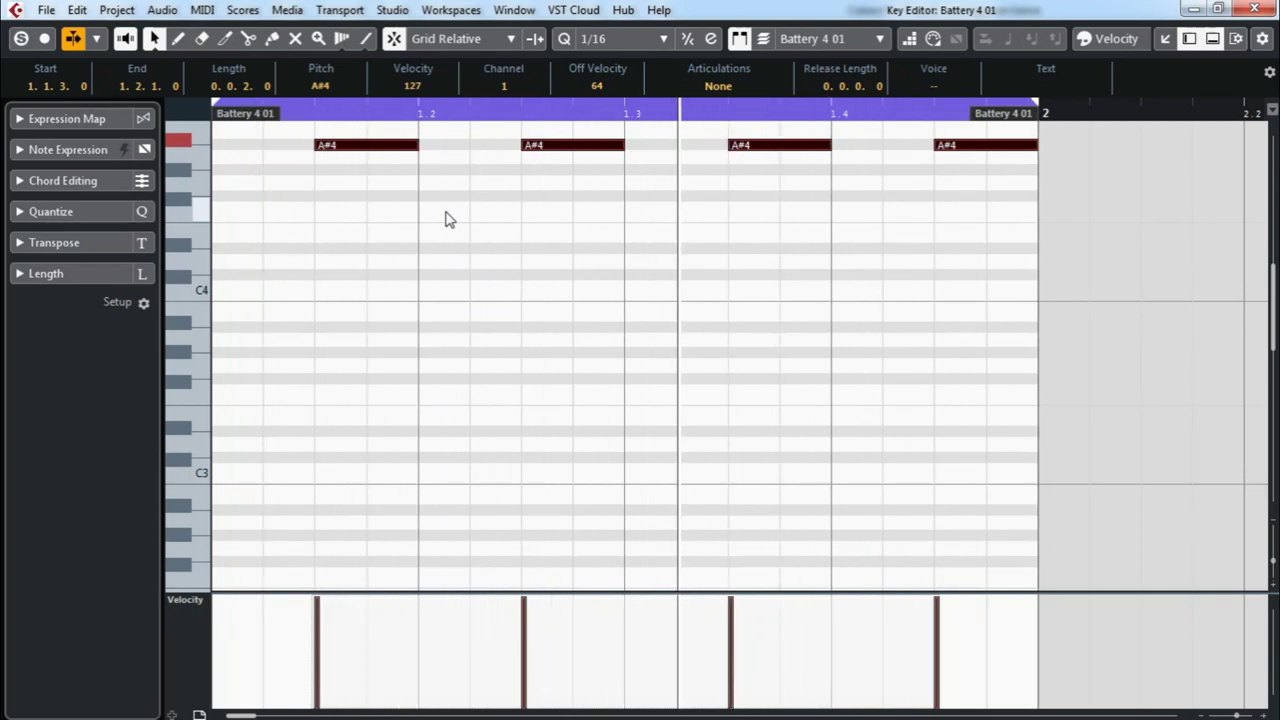
{"action": "key", "text": "space"}
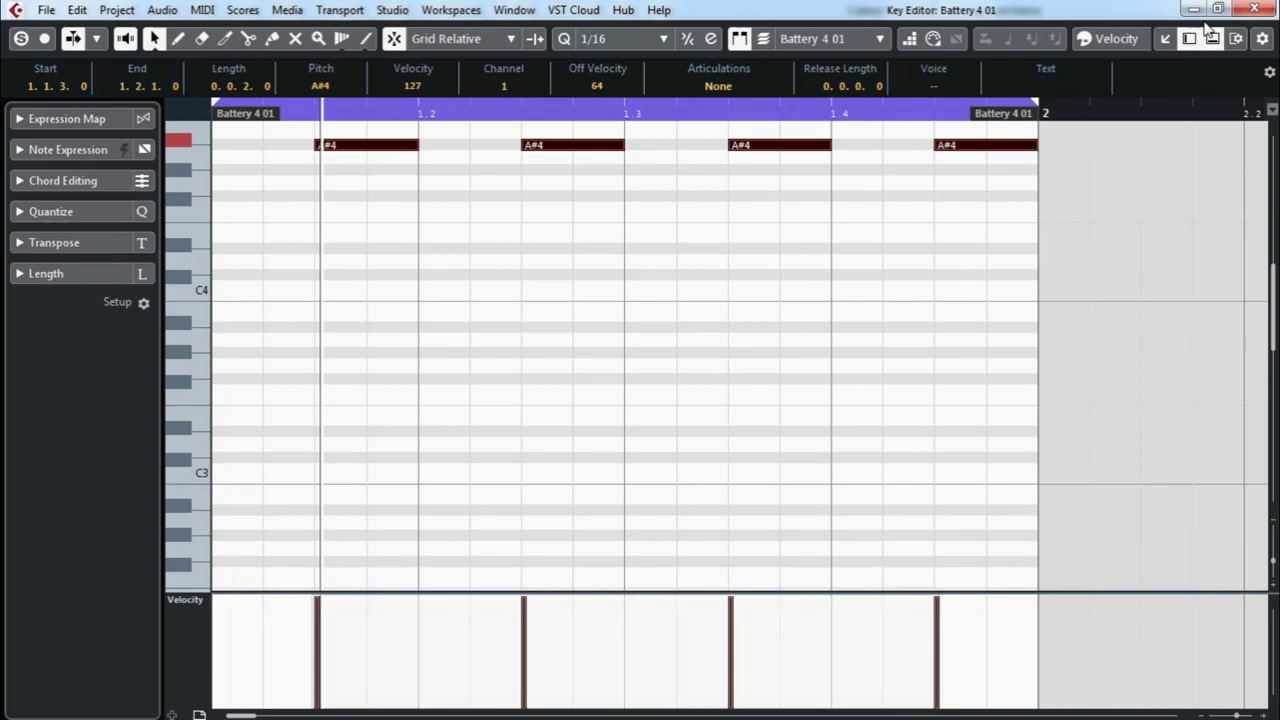
- Close both key editor views and rename the Battery 4 01 track as Open hat
{"action": "left_click", "coordinate": [1264, 9]}
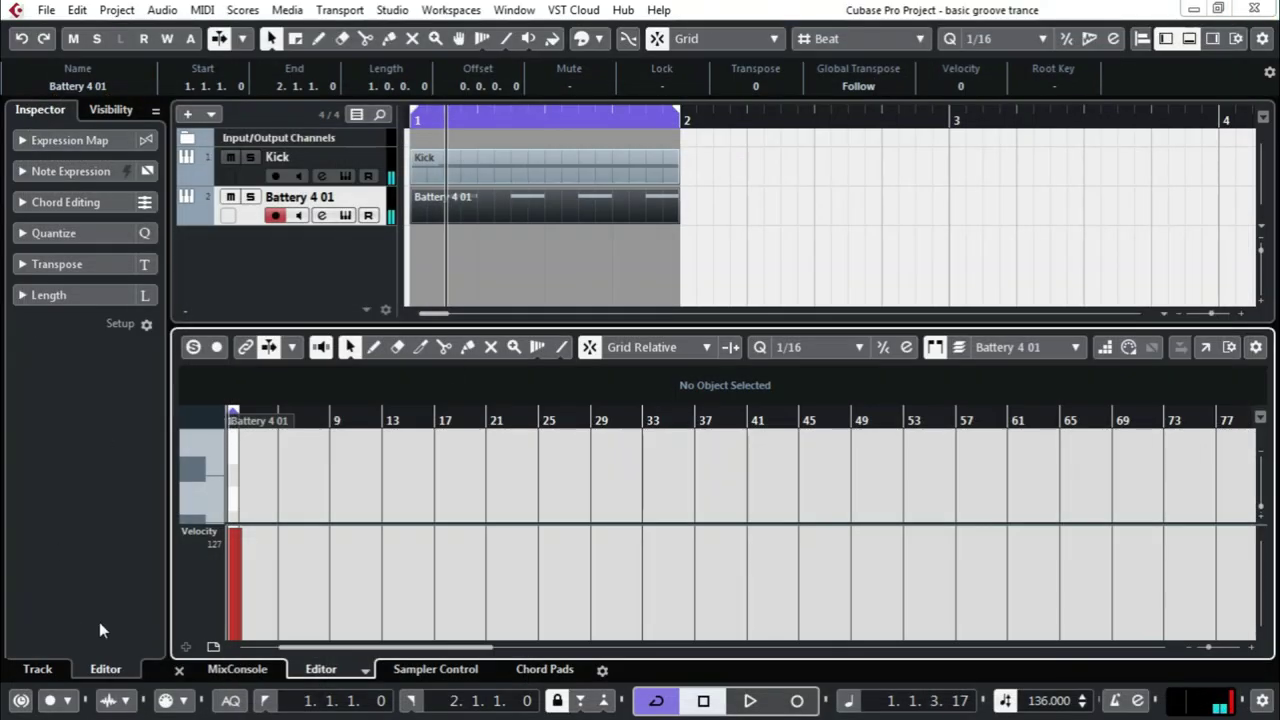
{"action": "left_click", "coordinate": [179, 670]}
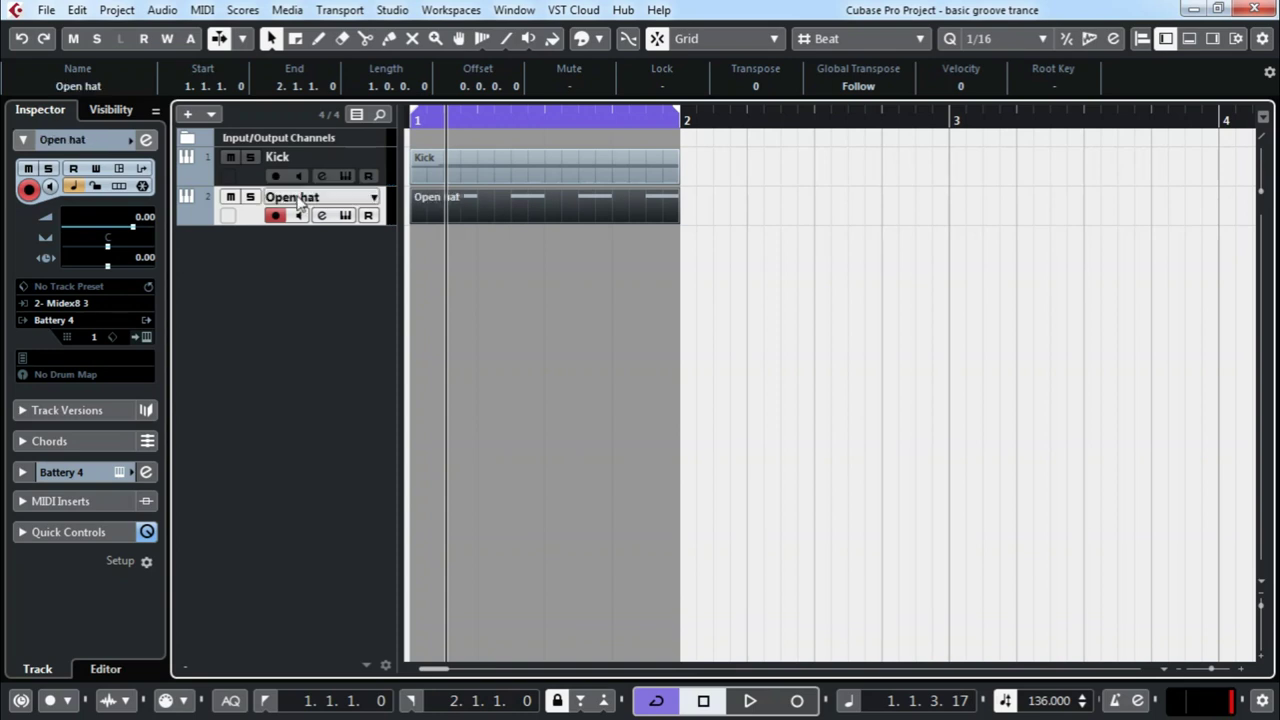
{"action": "left_click", "coordinate": [537, 279]}
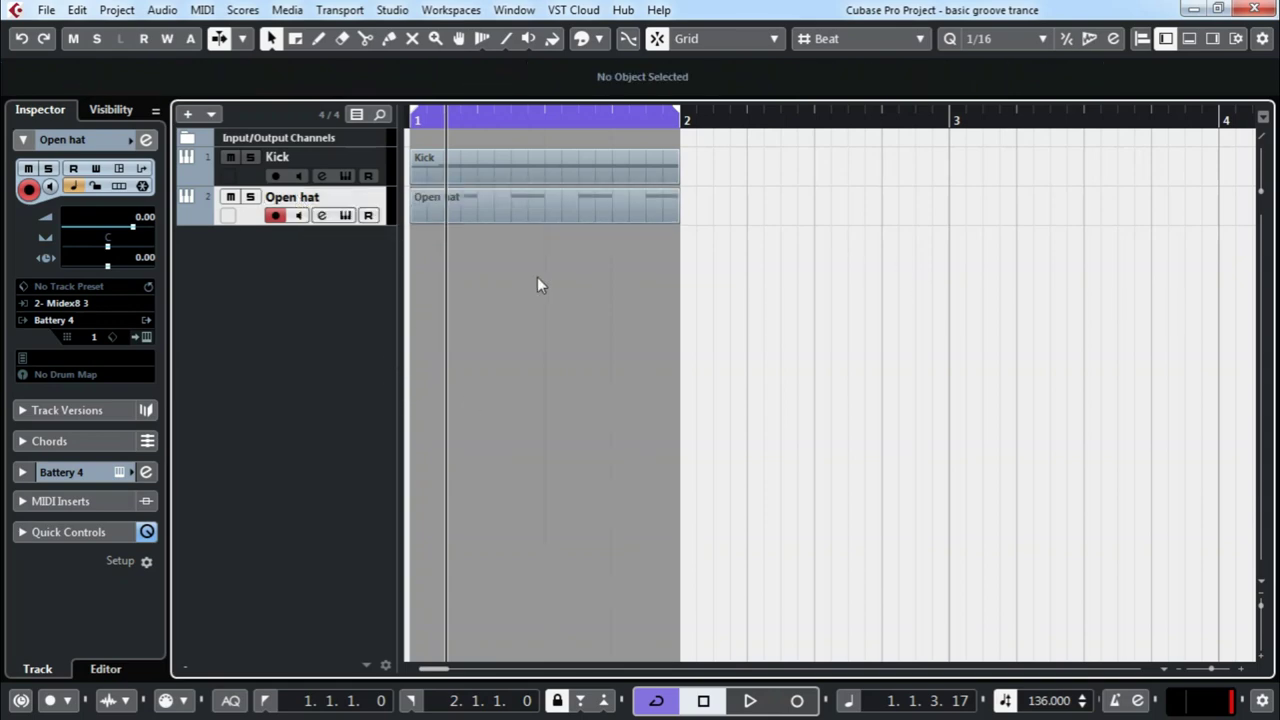
- Add a new instrument track using Battery 4 below the Open hat track
{"action": "right_click", "coordinate": [262, 296]}
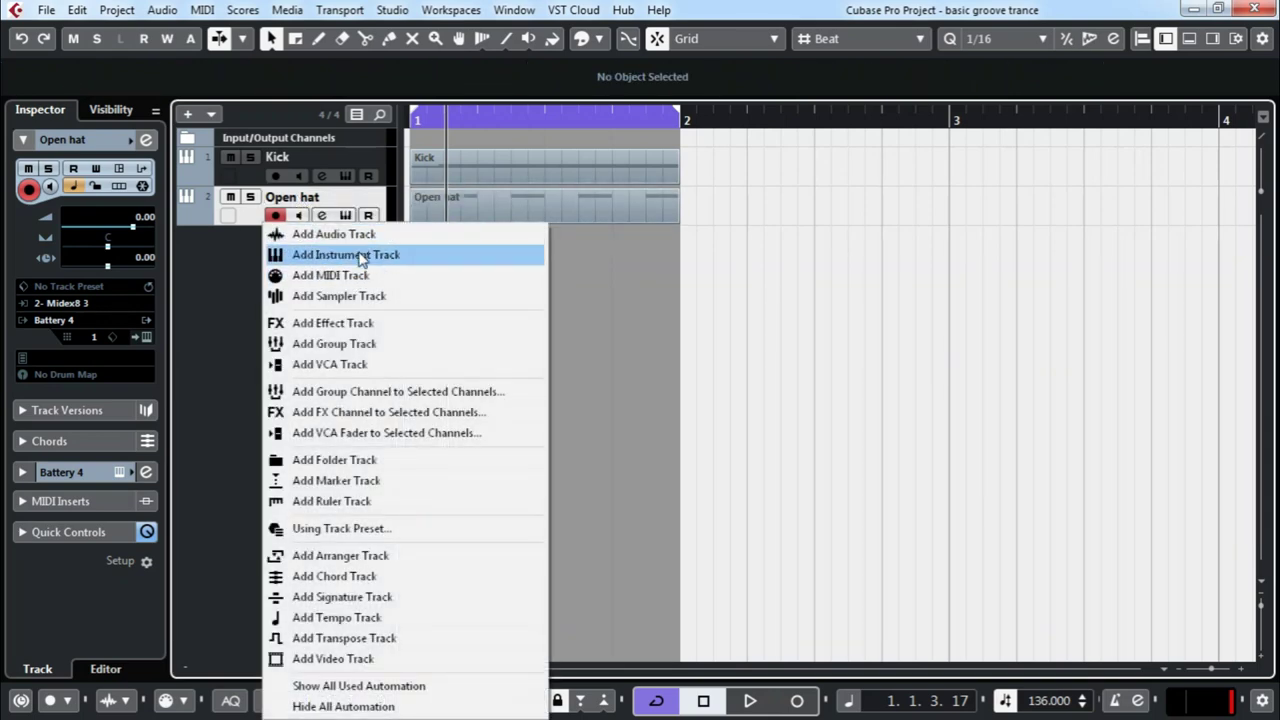
{"action": "left_click", "coordinate": [366, 251]}
{"action": "left_click", "coordinate": [603, 366]}
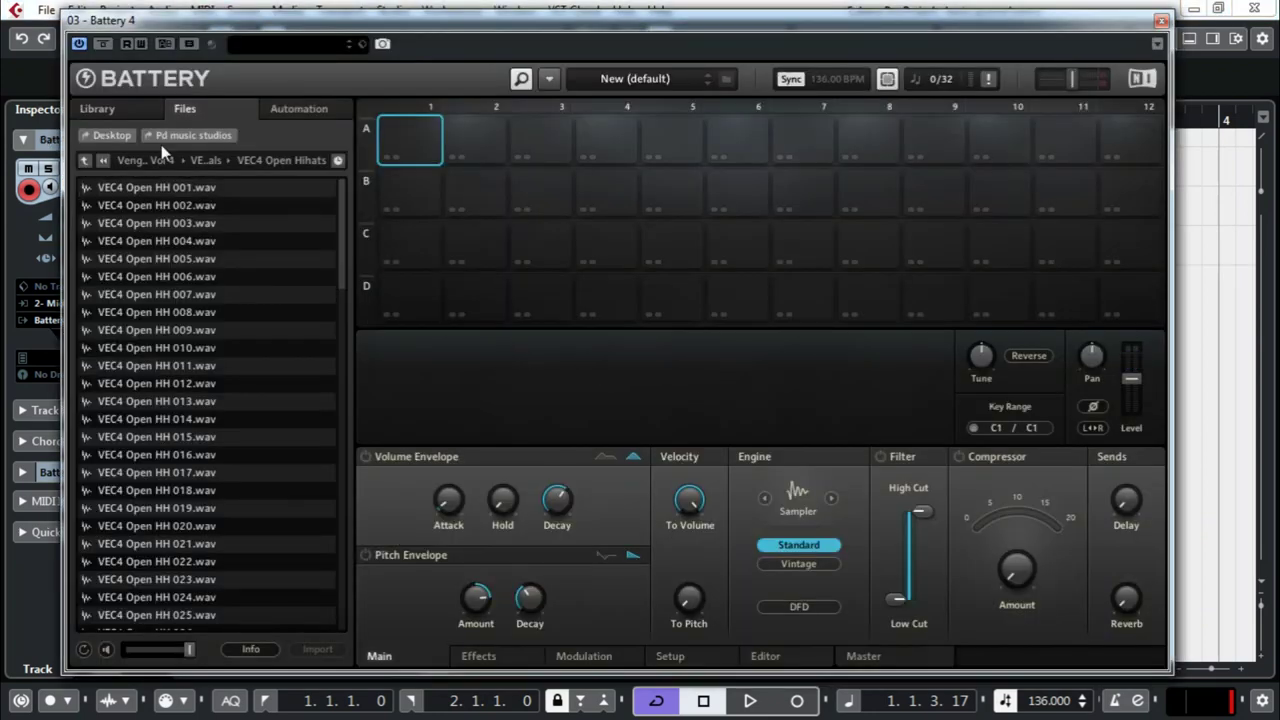
- Load all samples from the VEC4 Closed Hihats folder into Battery's cells starting at A1, and close the plug-in window
{"action": "left_click", "coordinate": [84, 161]}
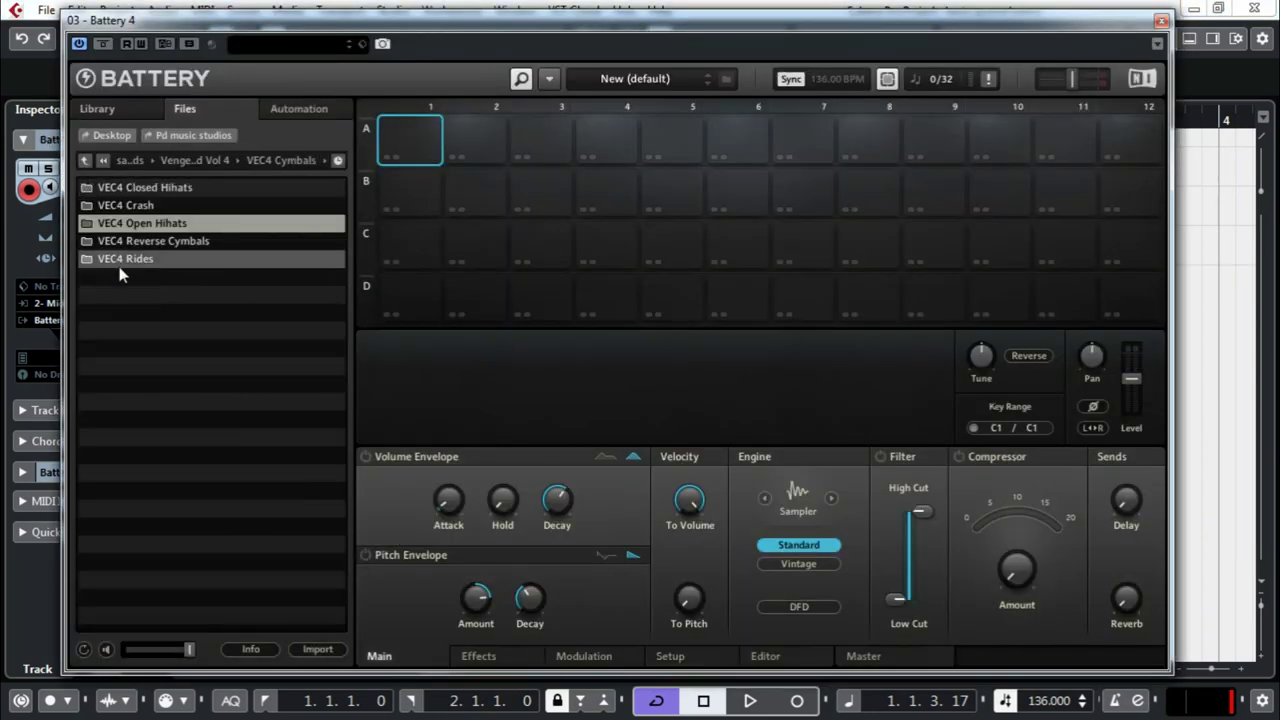
{"action": "double_click", "coordinate": [158, 189]}
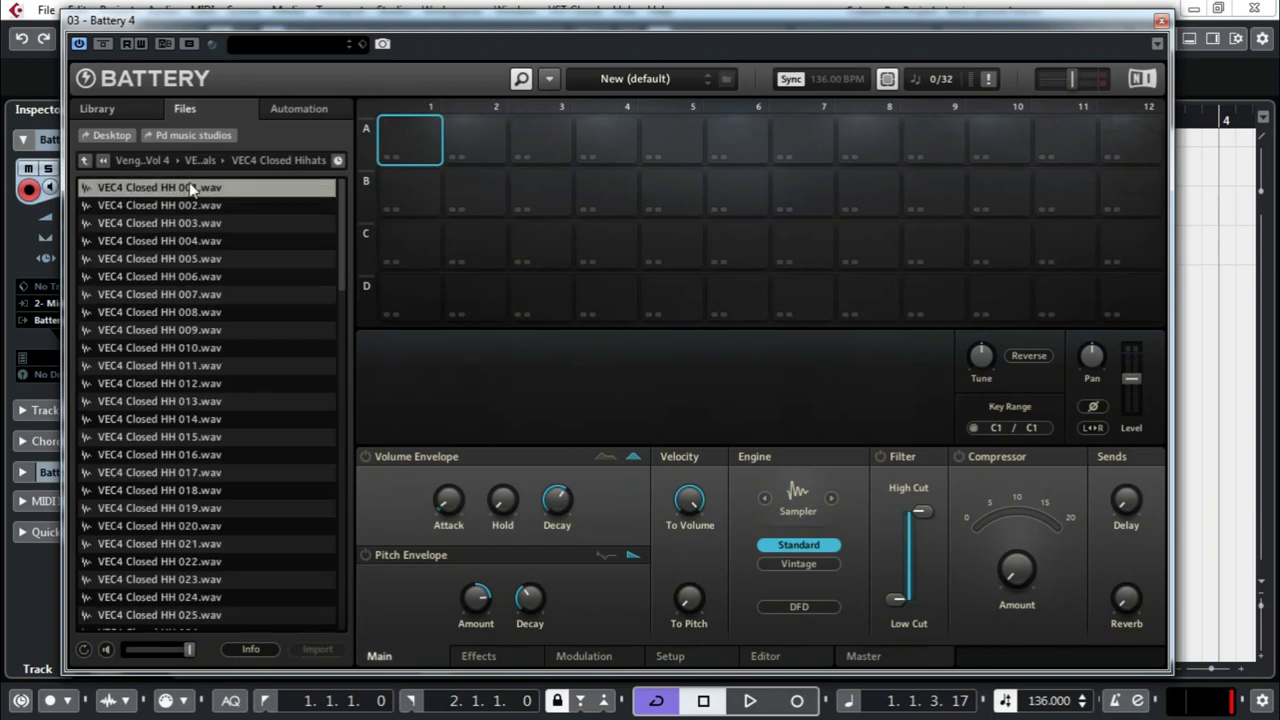
{"action": "key", "text": "ctrl+a"}
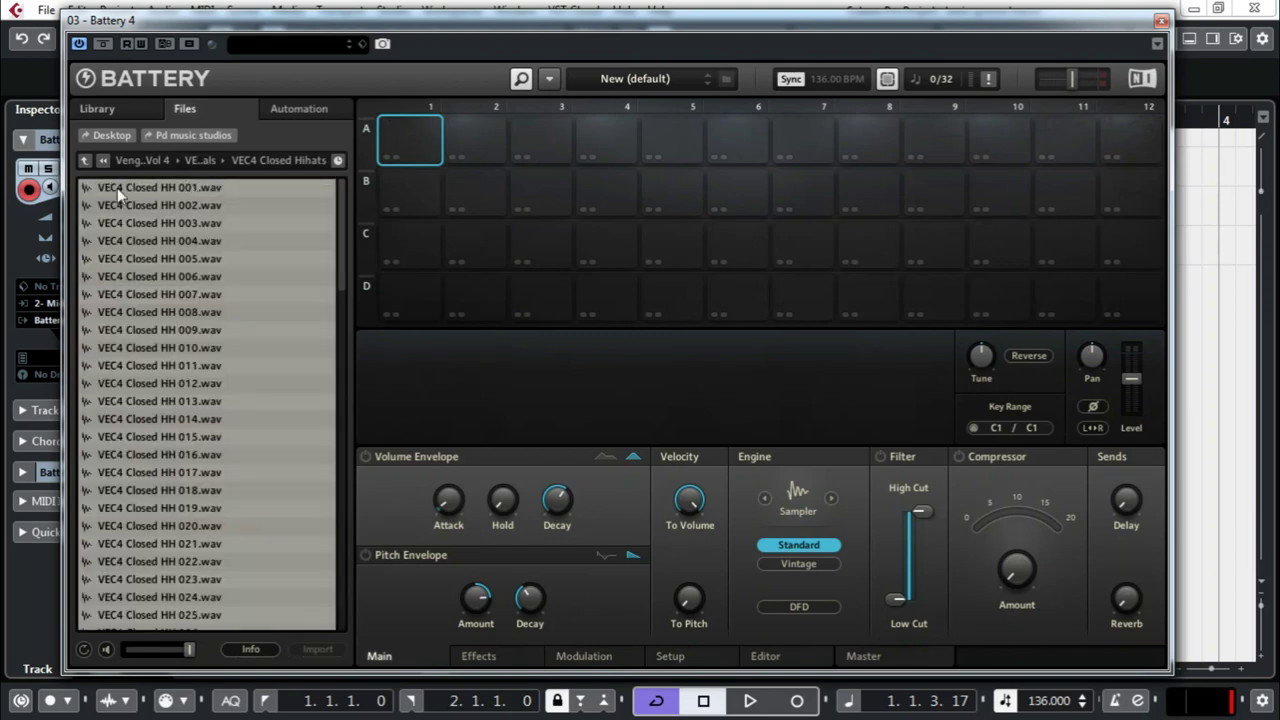
{"action": "left_click_drag", "start_coordinate": [177, 191], "coordinate": [402, 148]}
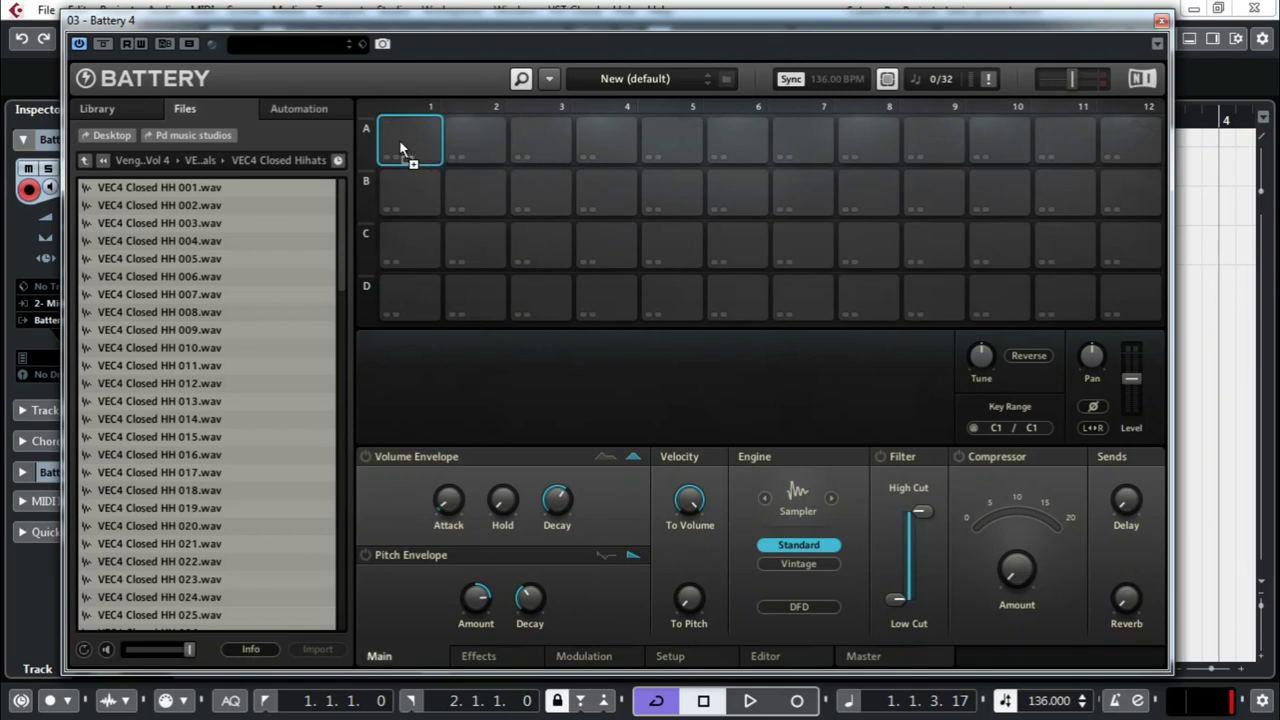
{"action": "left_click_drag", "start_coordinate": [399, 139], "coordinate": [399, 139]}
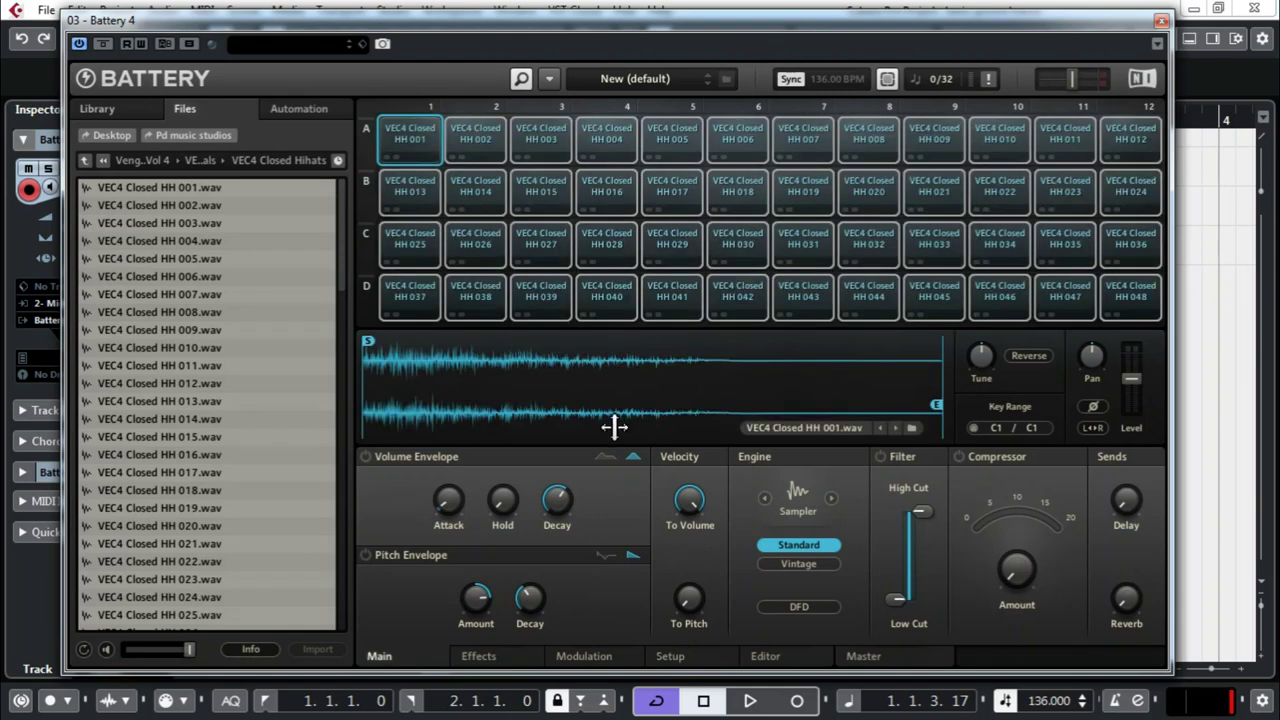
{"action": "left_click", "coordinate": [1161, 21]}
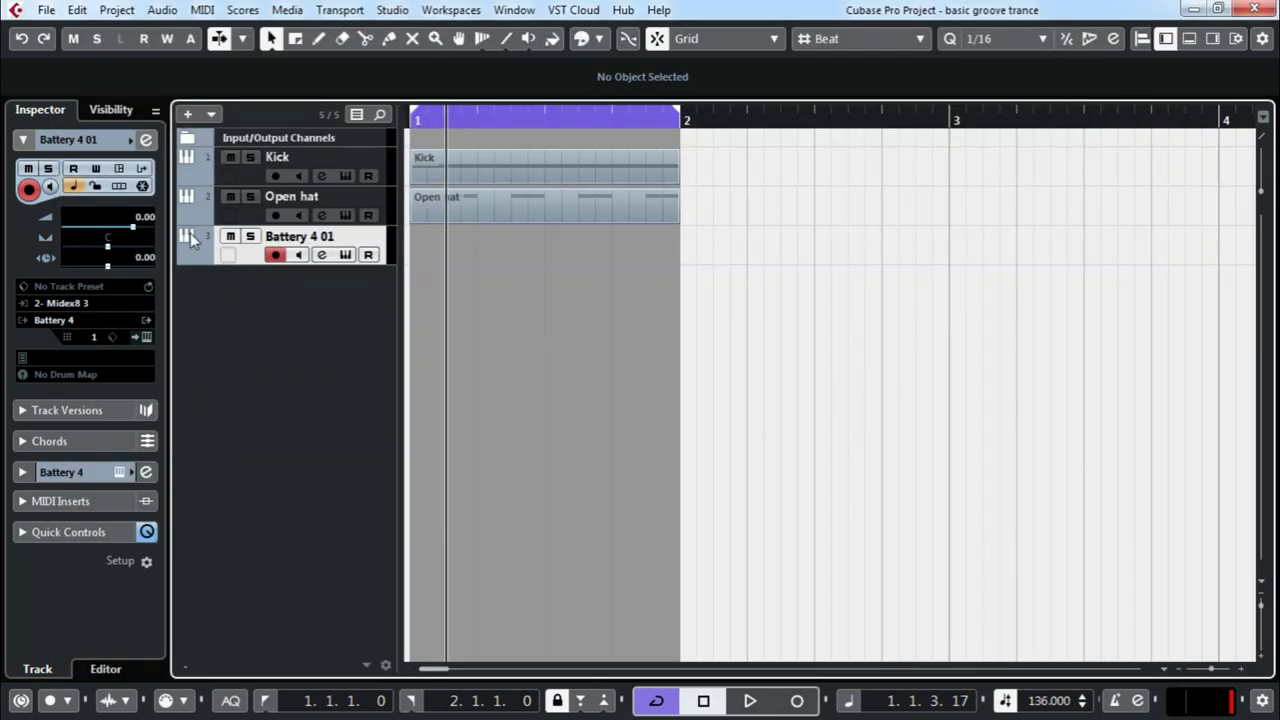
- Rename the new Battery 4 01 track as closed hat, create a one-bar MIDI part on it and open it in a separate key editor window
{"action": "double_click", "coordinate": [524, 240]}
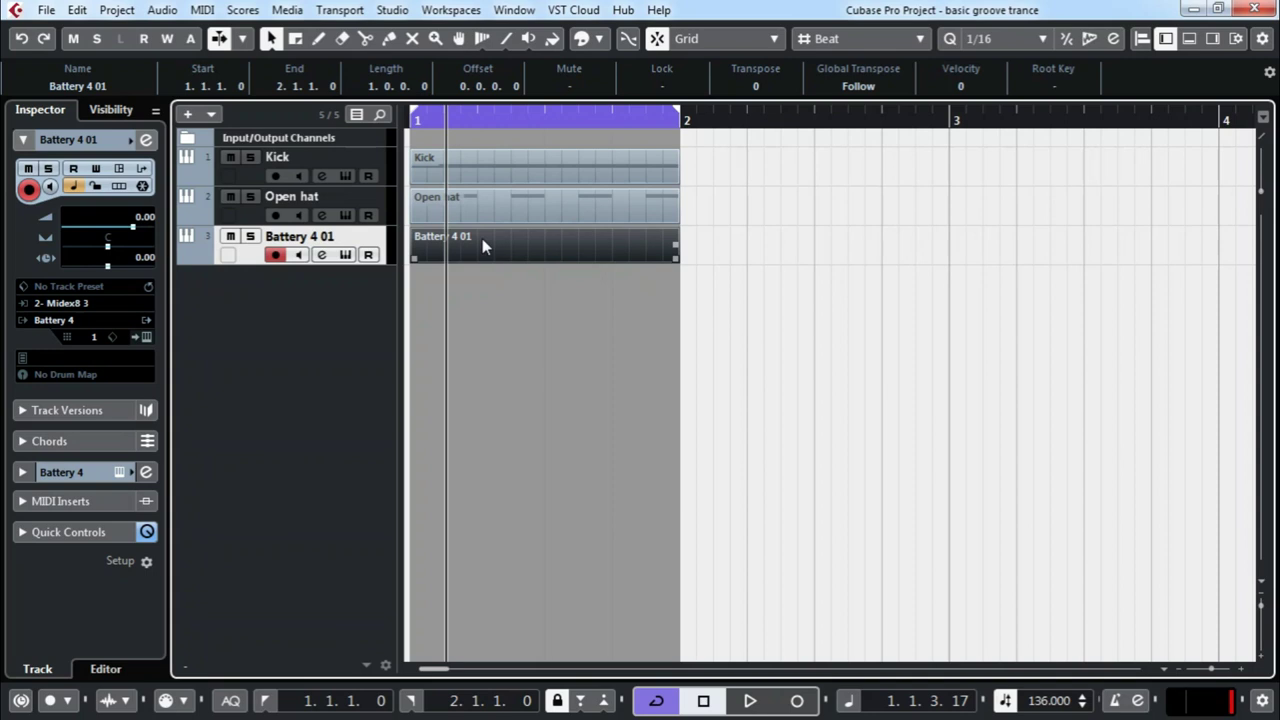
{"action": "key", "text": "Delete"}
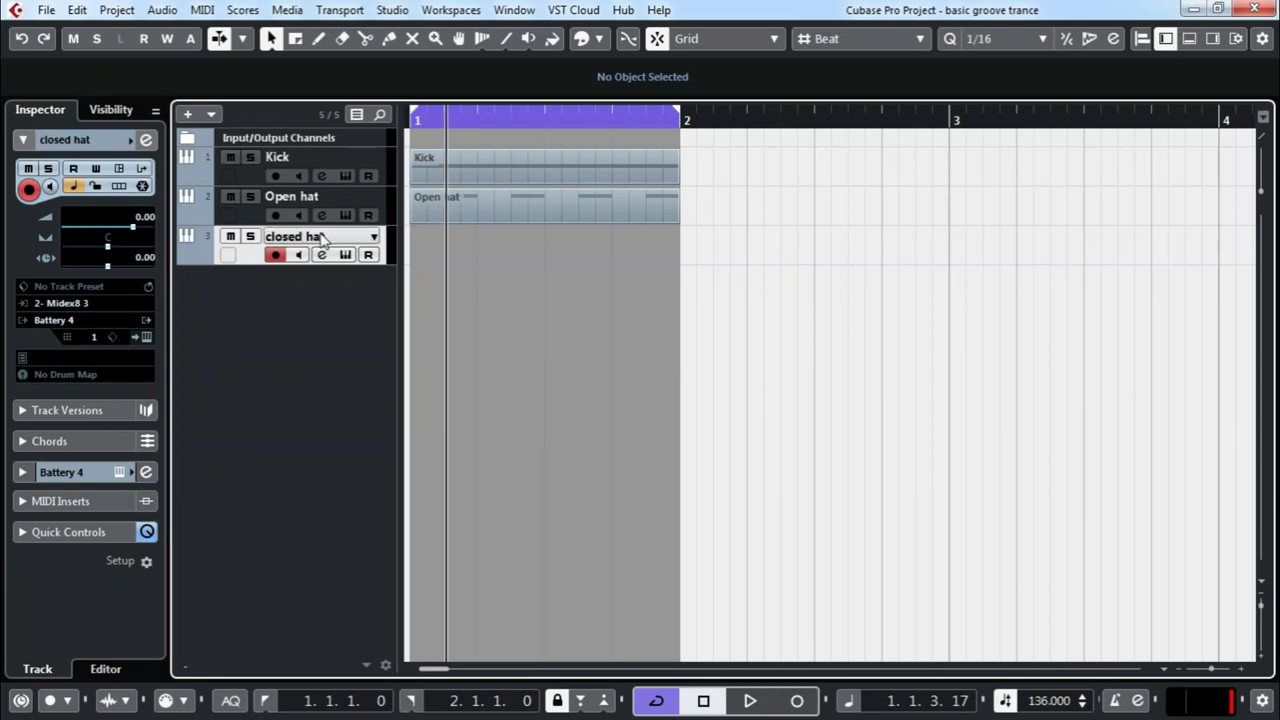
{"action": "double_click", "coordinate": [521, 251]}
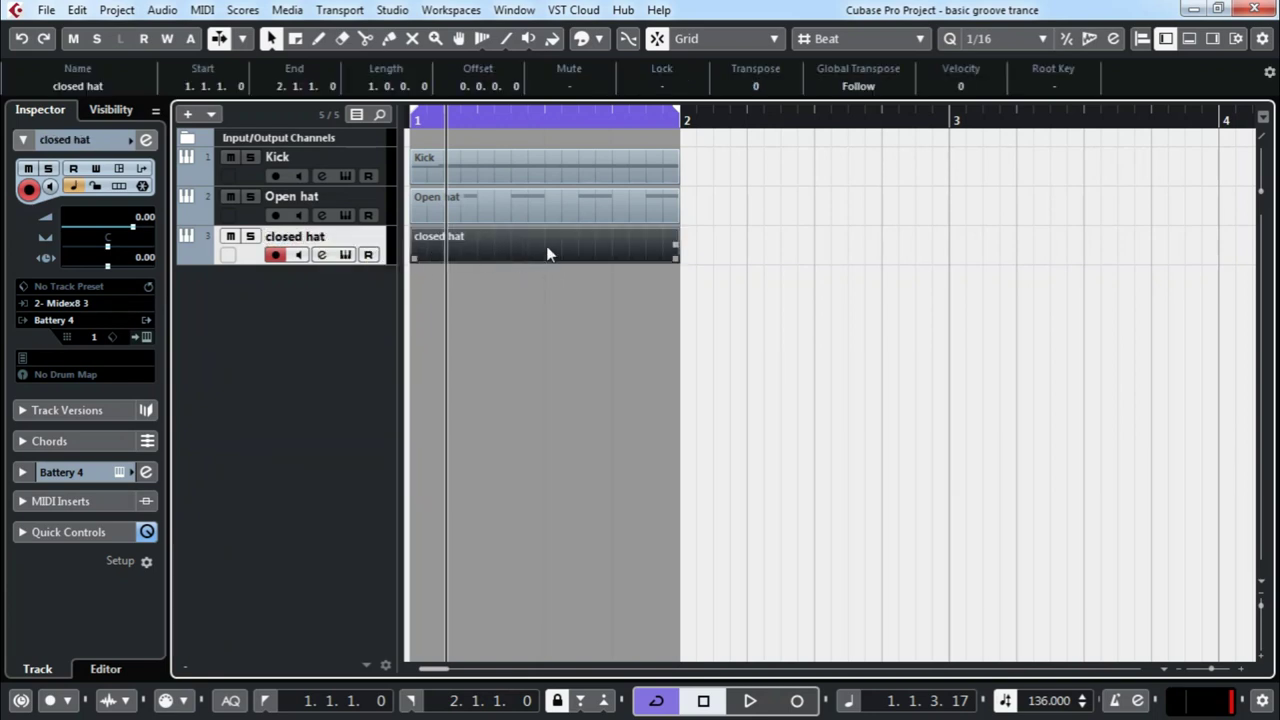
{"action": "double_click", "coordinate": [548, 253]}
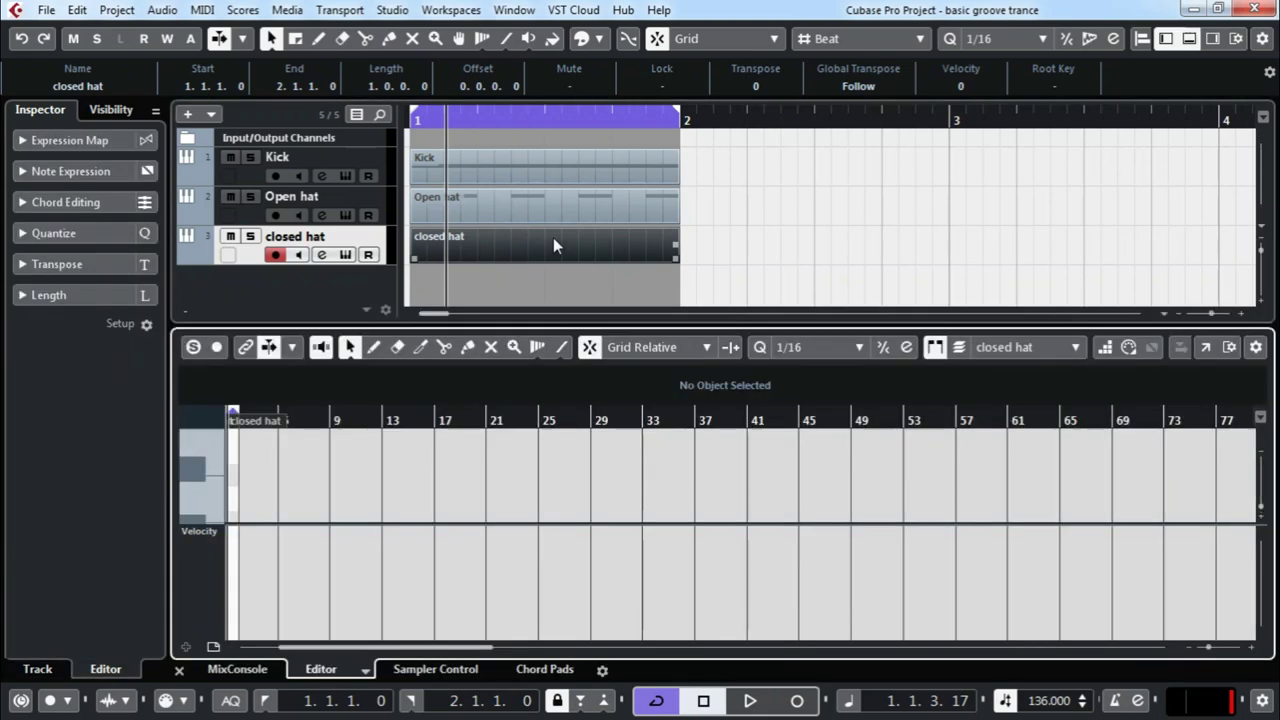
{"action": "left_click", "coordinate": [1207, 348]}
- Draw three C1 notes at 1.1.1, 1.1.2 and 1.1.4, each 0.0.1.0 long, and return to the selection tool
{"action": "right_click", "coordinate": [285, 325]}
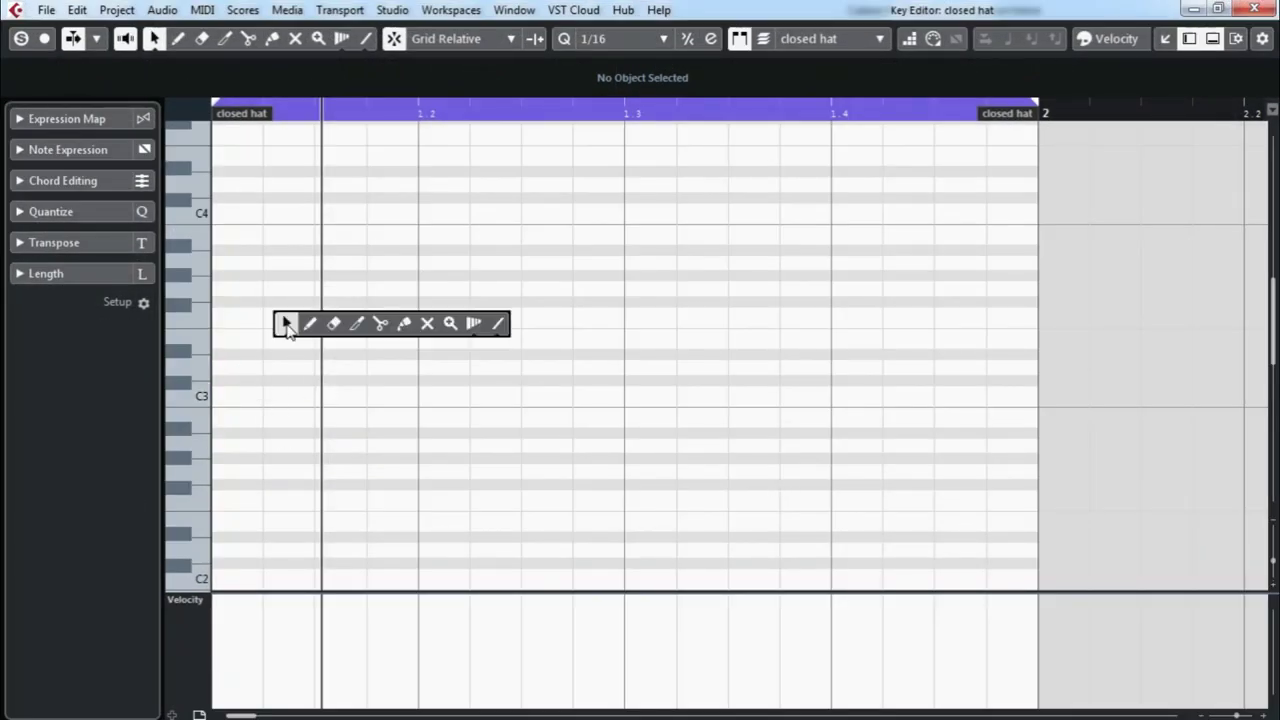
{"action": "left_click", "coordinate": [310, 325]}
{"action": "scroll", "coordinate": [333, 360], "scroll_direction": "down", "scroll_amount": 3}
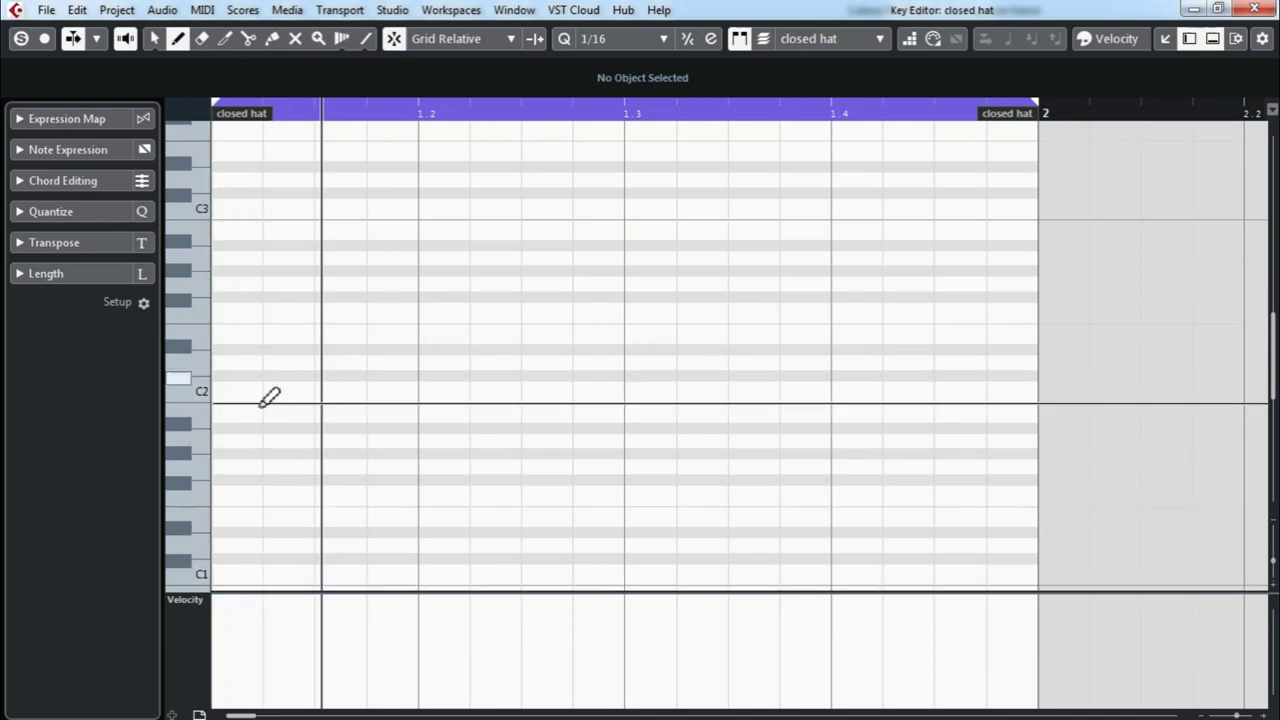
{"action": "left_click", "coordinate": [245, 573]}
{"action": "left_click", "coordinate": [285, 573]}
{"action": "left_click", "coordinate": [380, 573]}
{"action": "right_click", "coordinate": [457, 560]}
{"action": "left_click", "coordinate": [457, 560]}
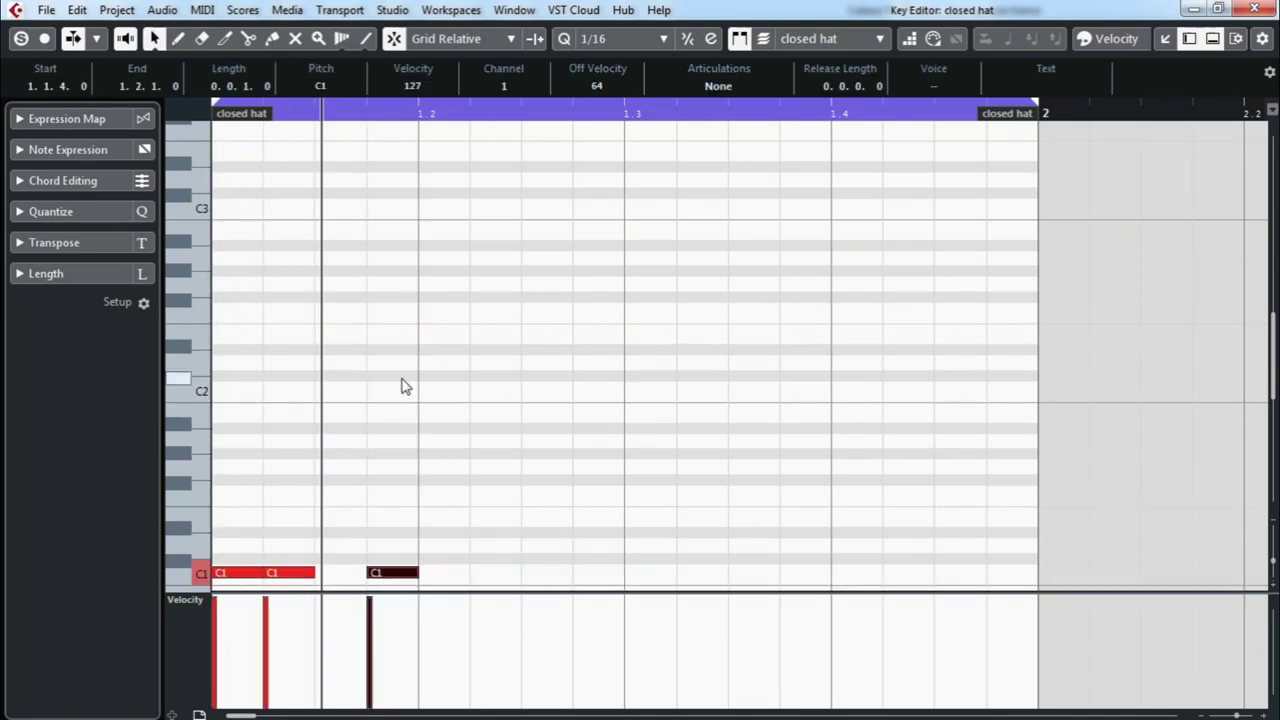
- Duplicate the three C1 closed hat notes from the first beat onto the other beats to fill the bar
{"action": "scroll", "coordinate": [395, 386], "scroll_direction": "up", "scroll_amount": 4}
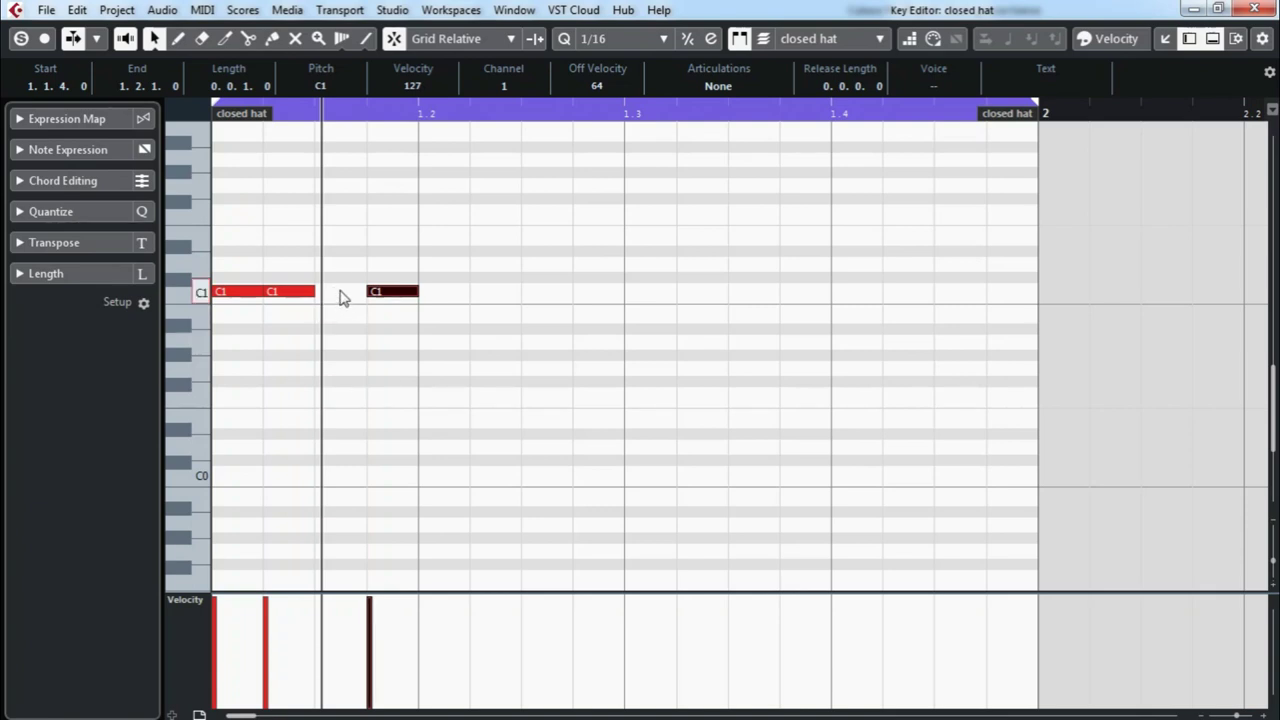
{"action": "left_click_drag", "start_coordinate": [526, 262], "coordinate": [168, 345]}
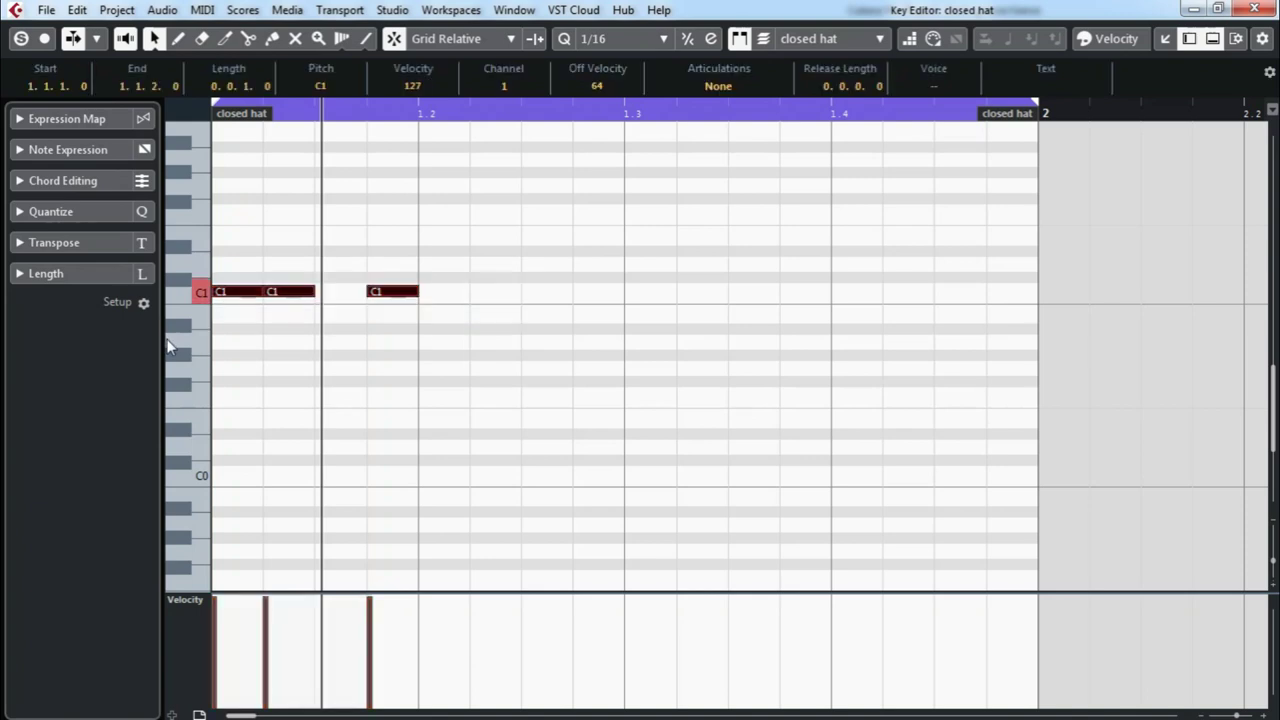
{"action": "key", "text": "alt+d"}
{"action": "key", "text": "alt+d"}
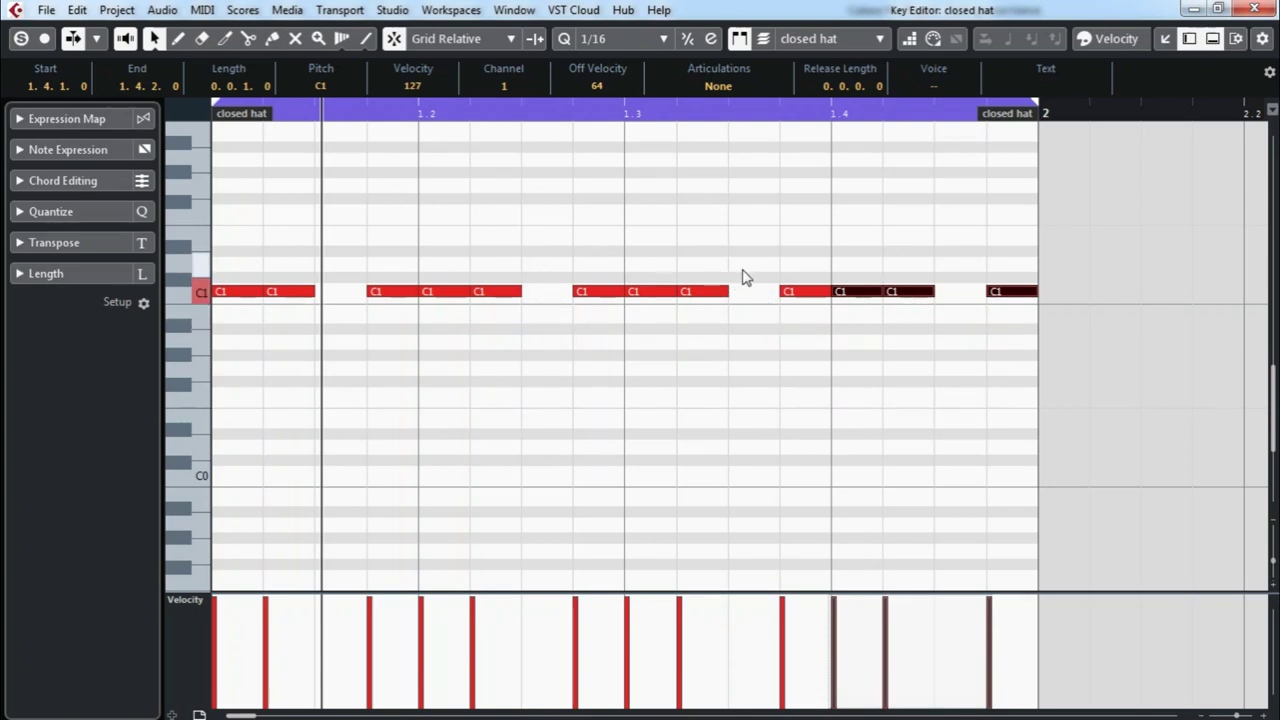
- Play the loop while transposing all closed hat notes to C#1, and close the key editor window and the lower editor
{"action": "key", "text": "period"}
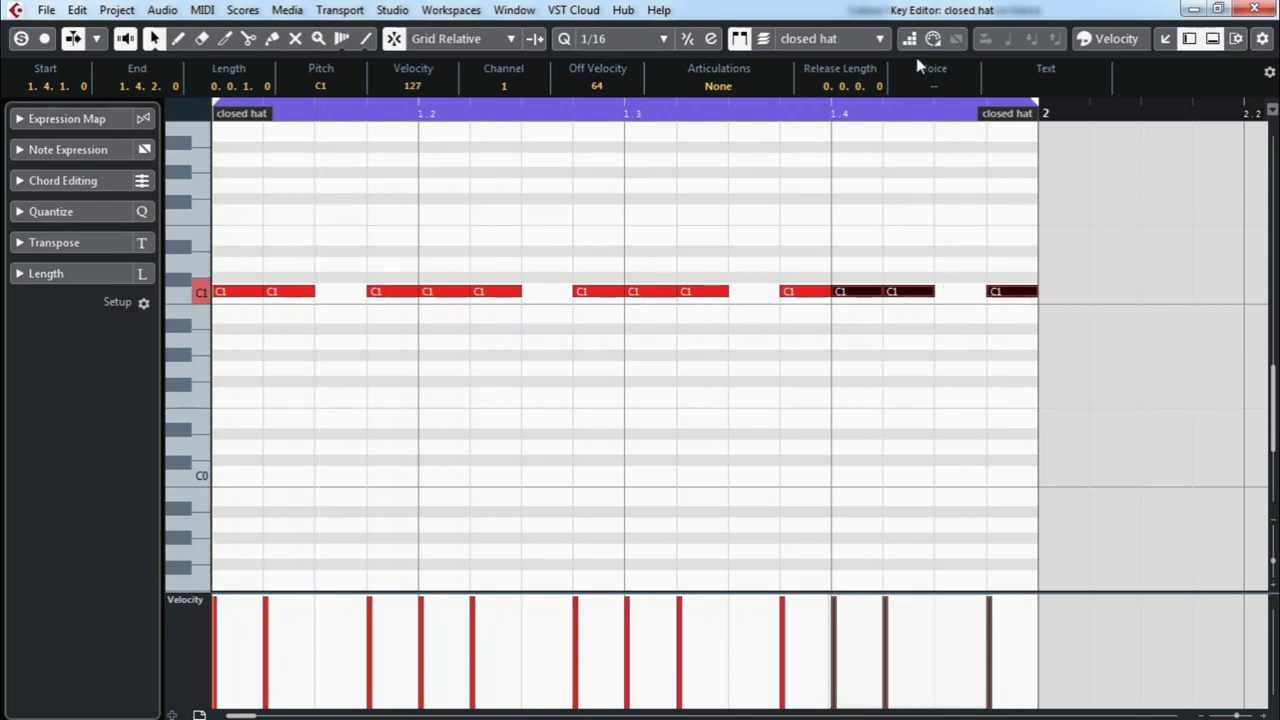
{"action": "key", "text": "space"}
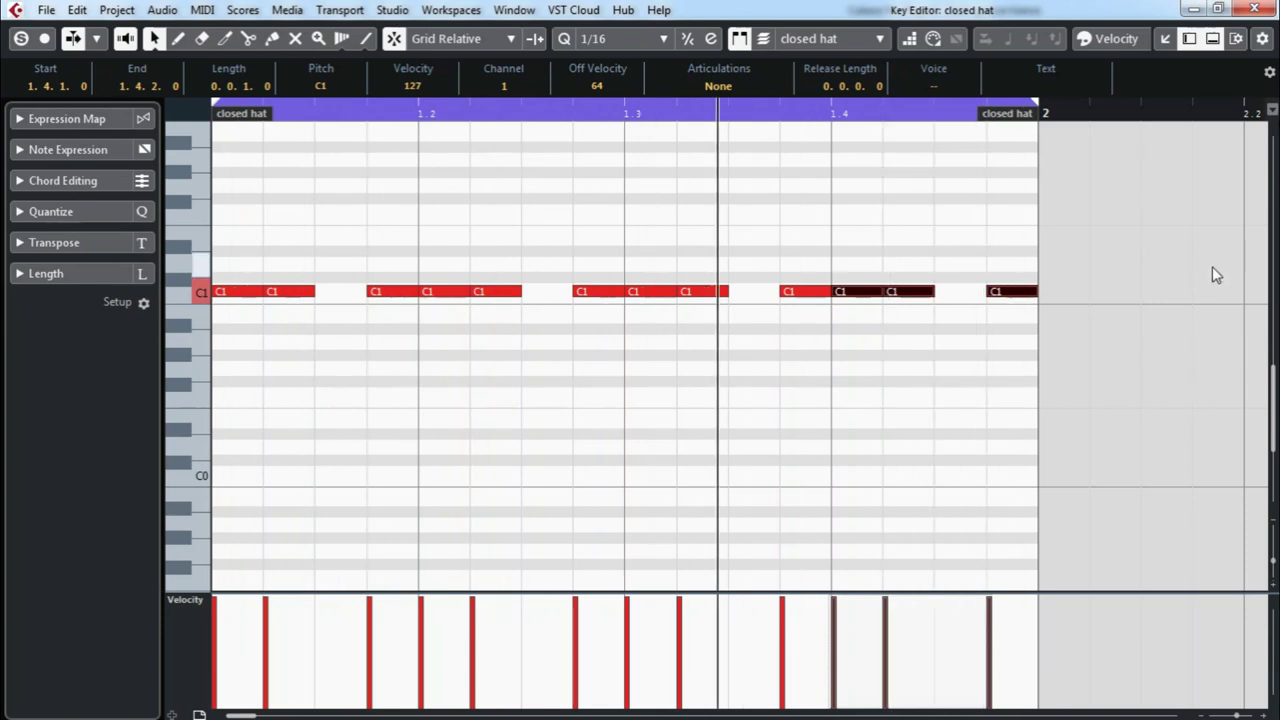
{"action": "left_click", "coordinate": [791, 380]}
{"action": "left_click_drag", "start_coordinate": [1155, 266], "coordinate": [165, 357]}
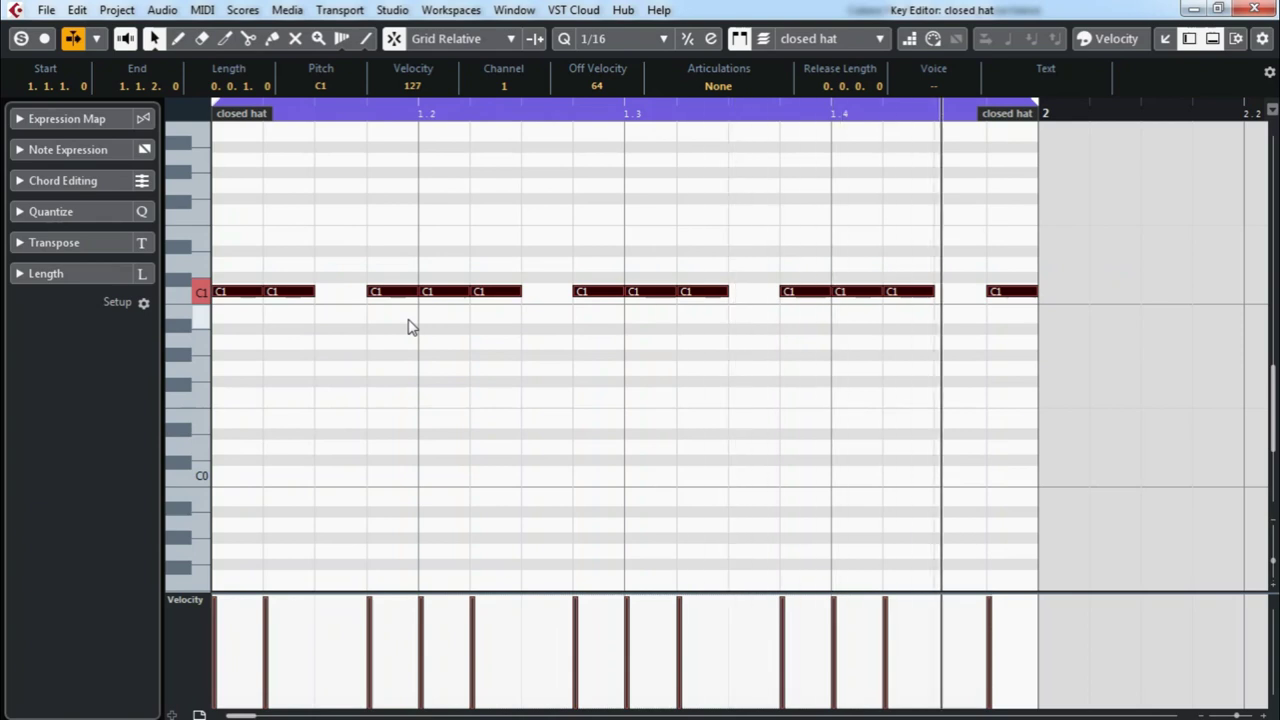
{"action": "key", "text": "Up"}
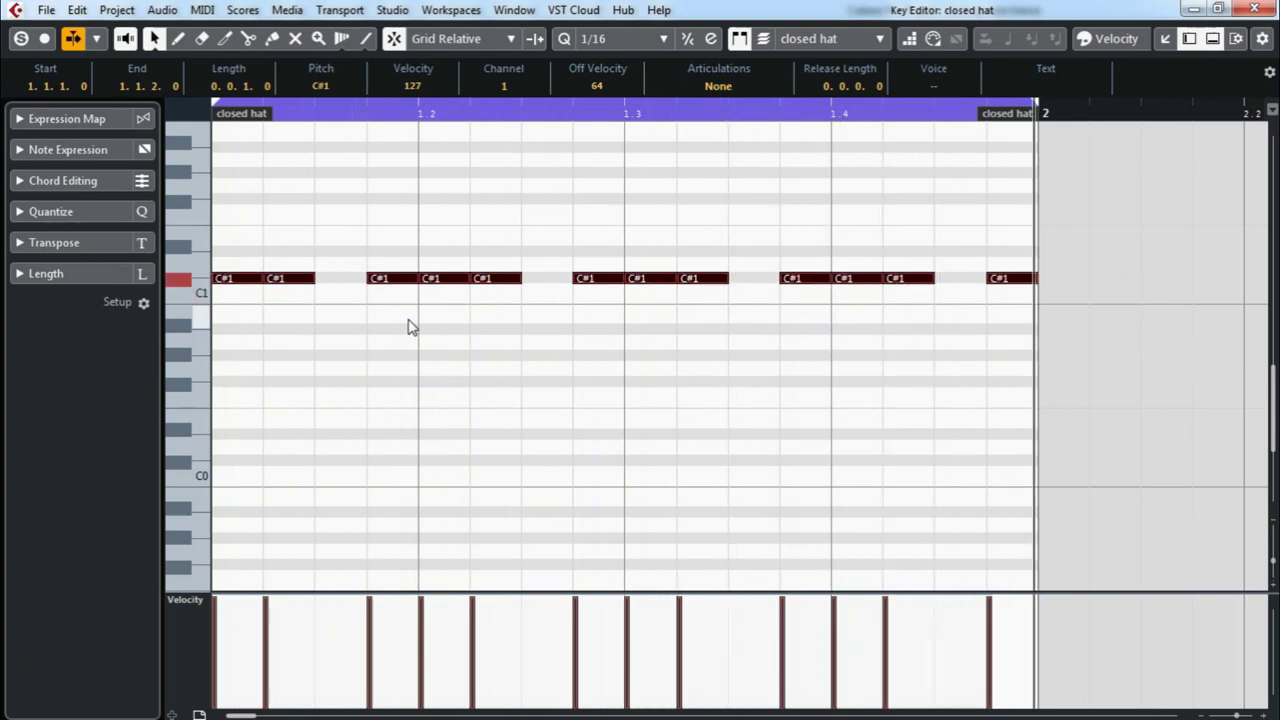
{"action": "key", "text": "Up"}
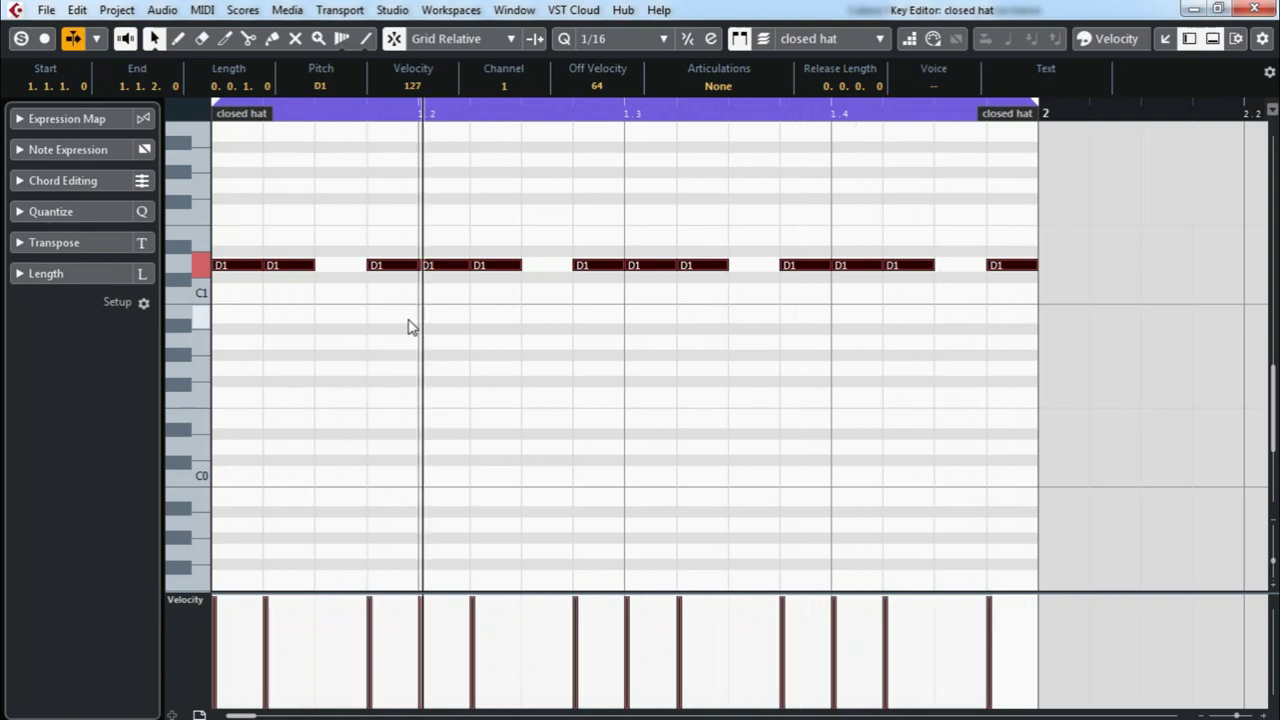
{"action": "key", "text": "Up"}
{"action": "key", "text": "Down"}
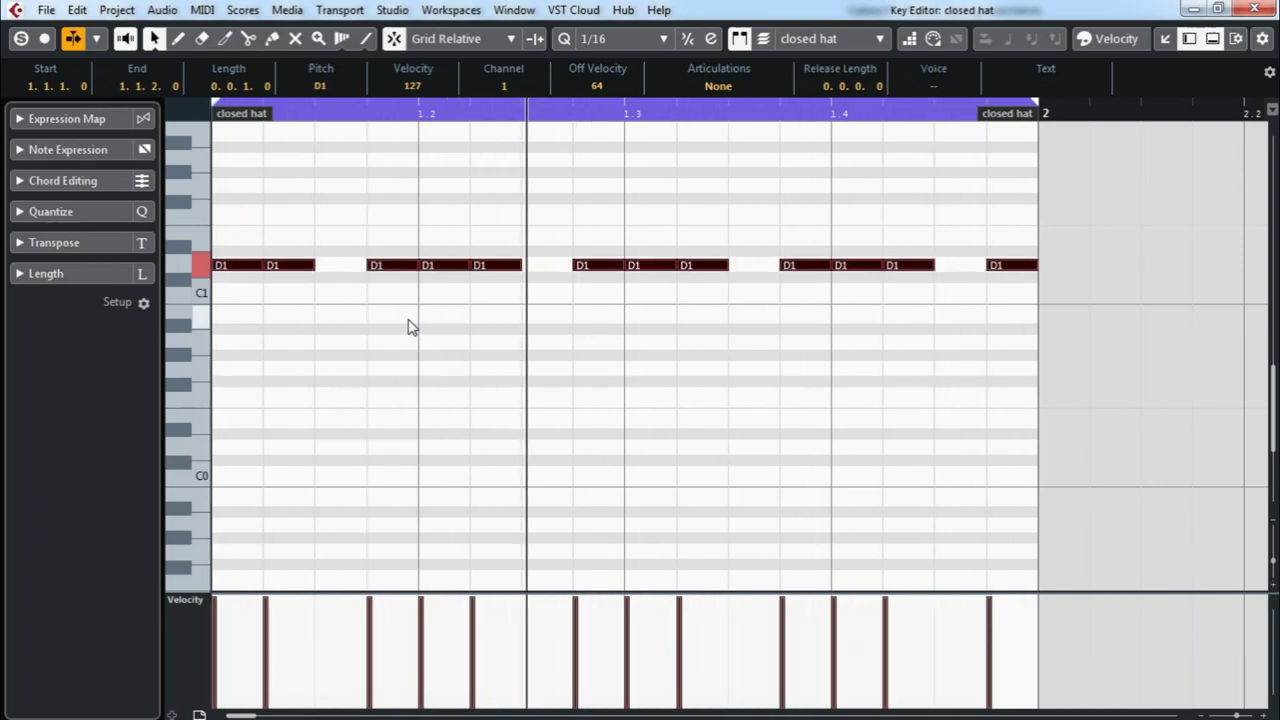
{"action": "key", "text": "Down"}
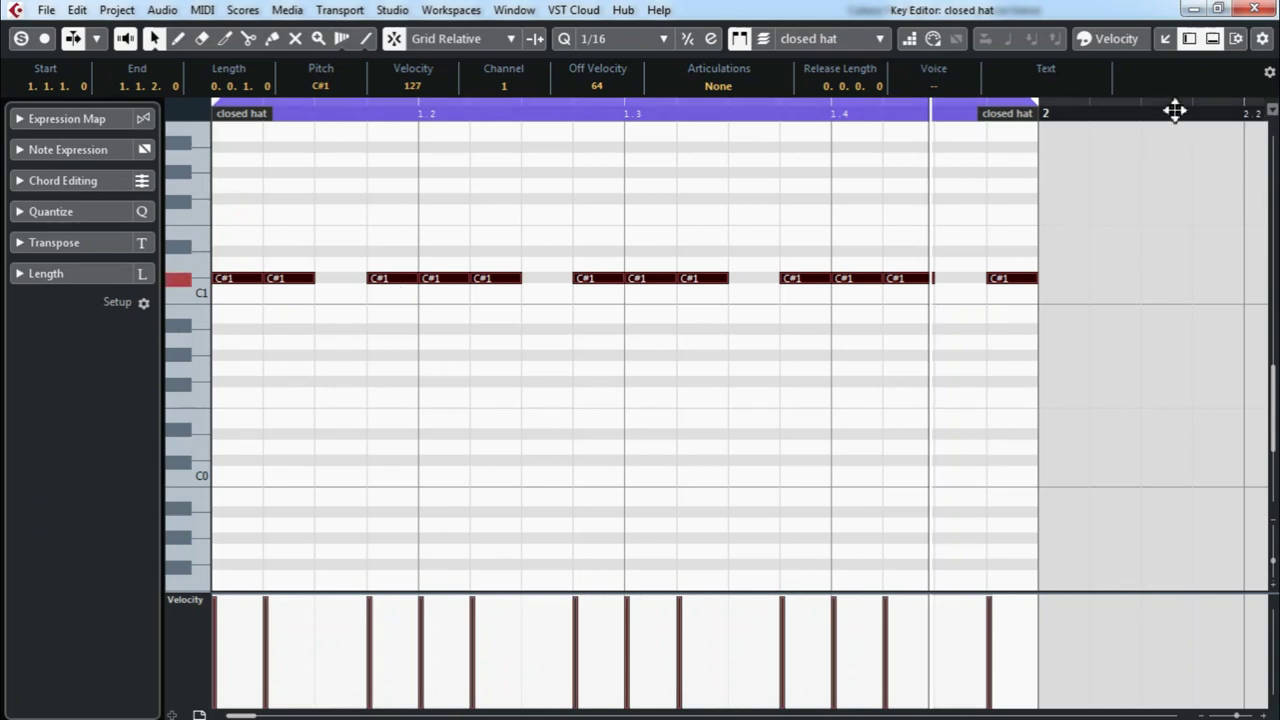
{"action": "left_click", "coordinate": [1257, 10]}
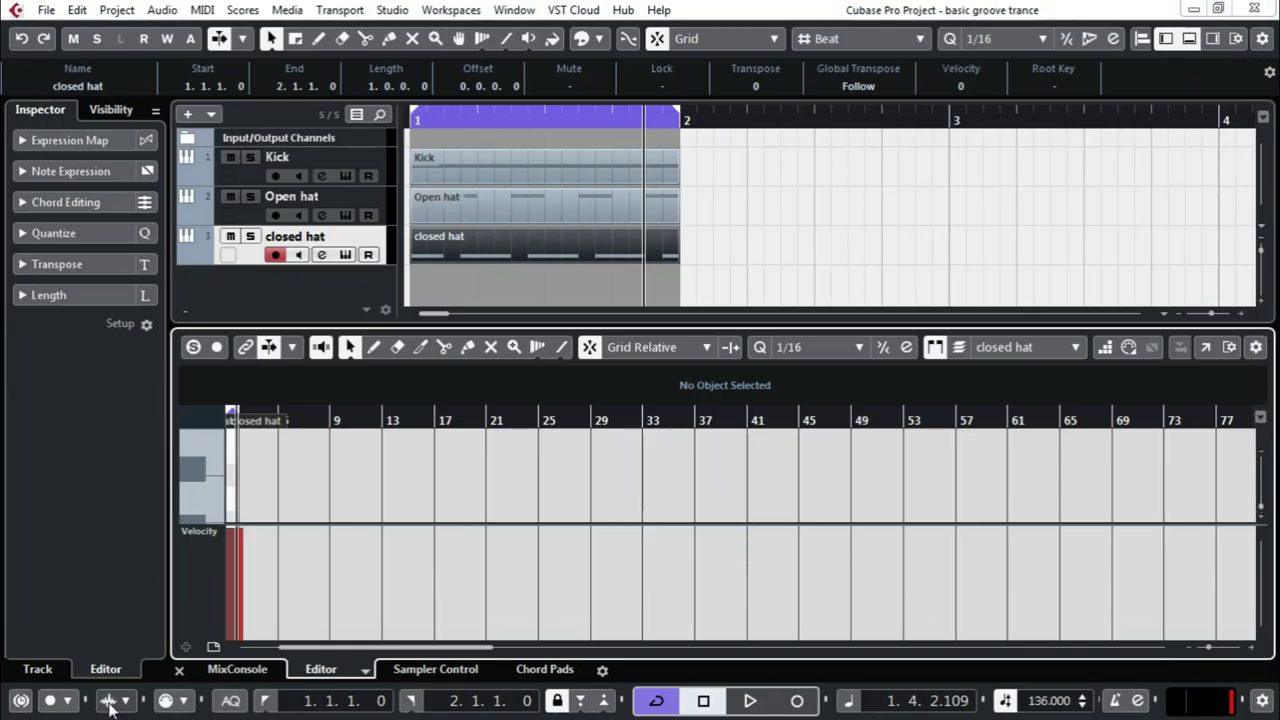
{"action": "left_click", "coordinate": [180, 673]}
- Add a new instrument track using Battery 4 with Stereo Out below the closed hat track
{"action": "right_click", "coordinate": [279, 310]}
{"action": "left_click", "coordinate": [322, 256]}
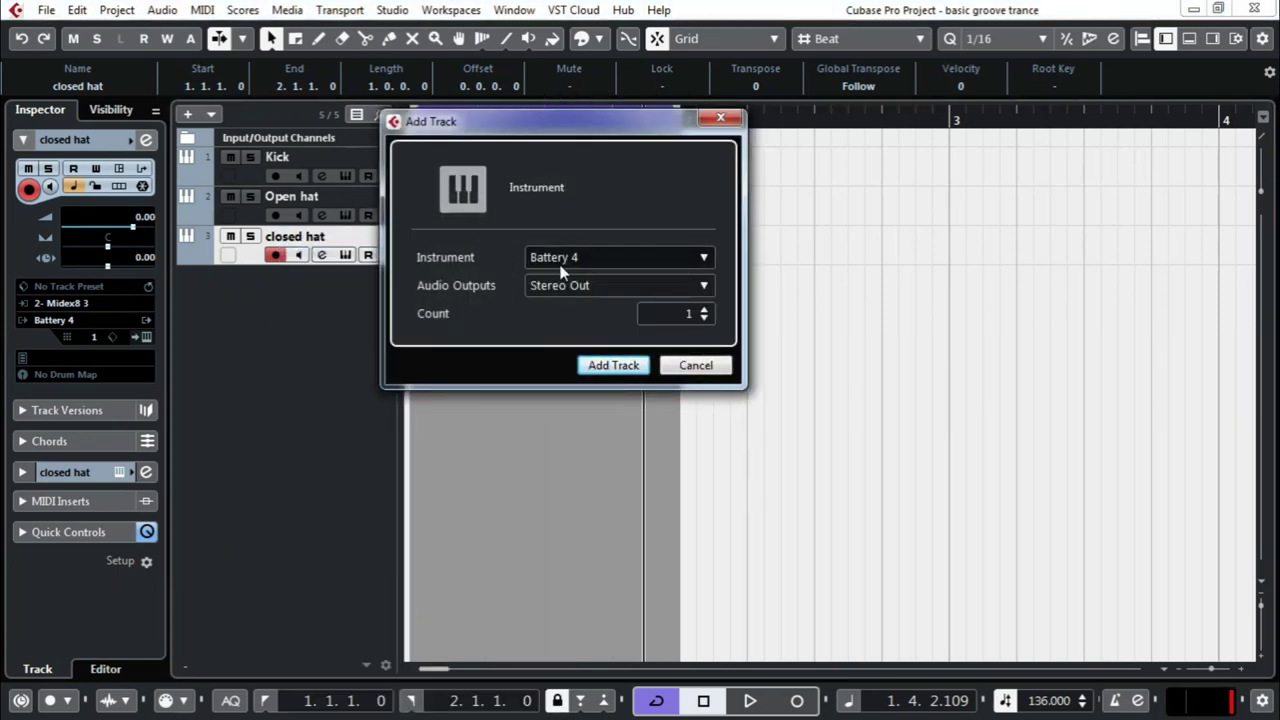
{"action": "left_click", "coordinate": [616, 372]}
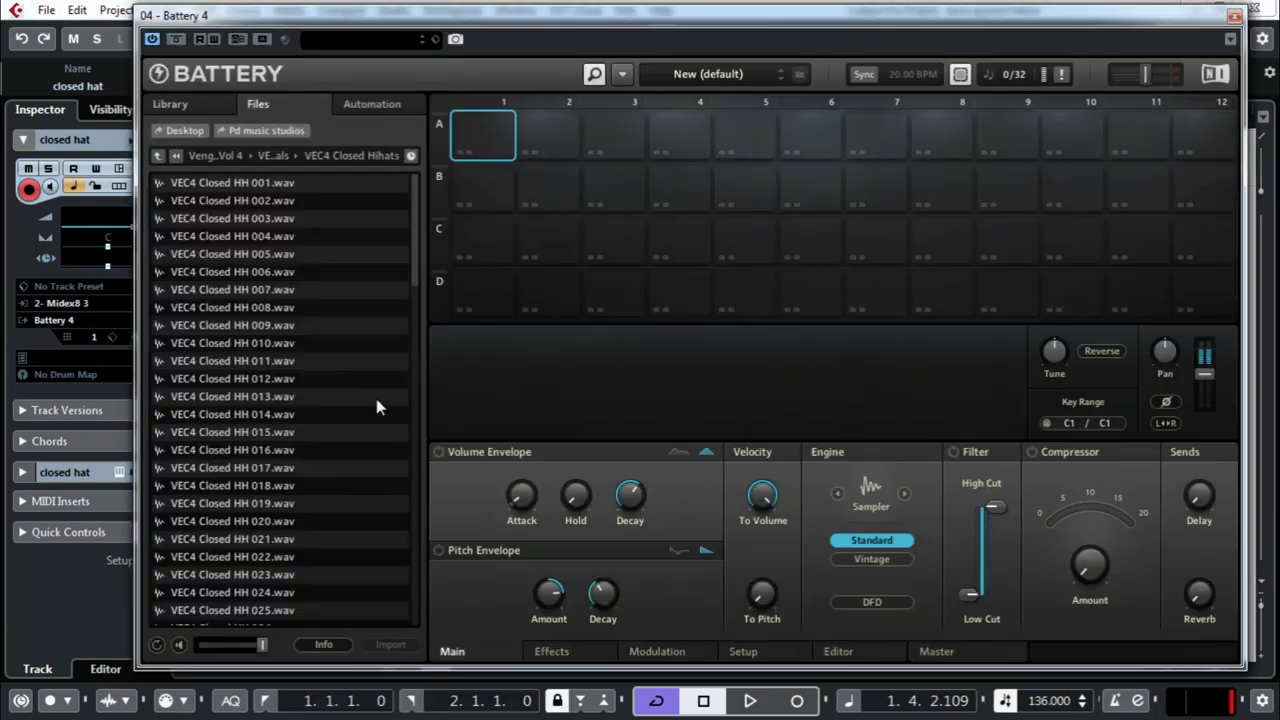
- Load all samples from the VEC4 Claps folder into Battery's cells starting at A1, and close the plug-in window
{"action": "left_click", "coordinate": [157, 156]}
{"action": "left_click", "coordinate": [157, 156]}
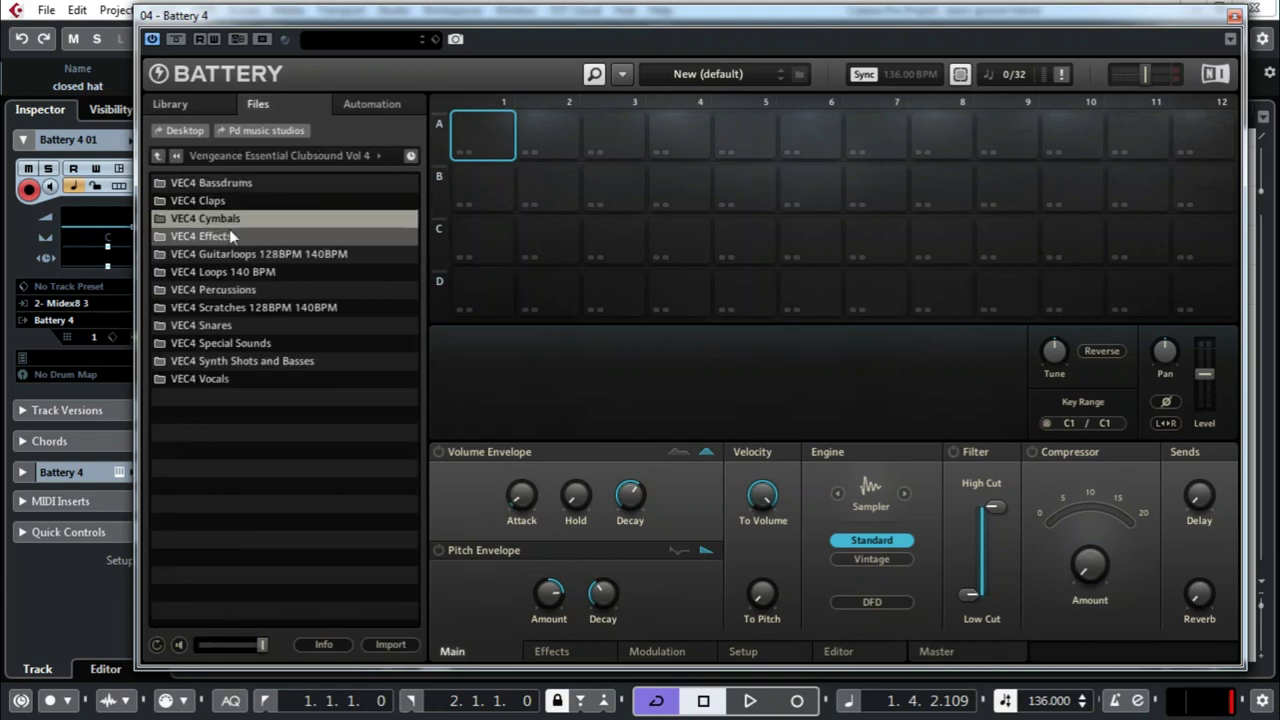
{"action": "double_click", "coordinate": [285, 200]}
{"action": "left_click", "coordinate": [334, 190]}
{"action": "key", "text": "ctrl+a"}
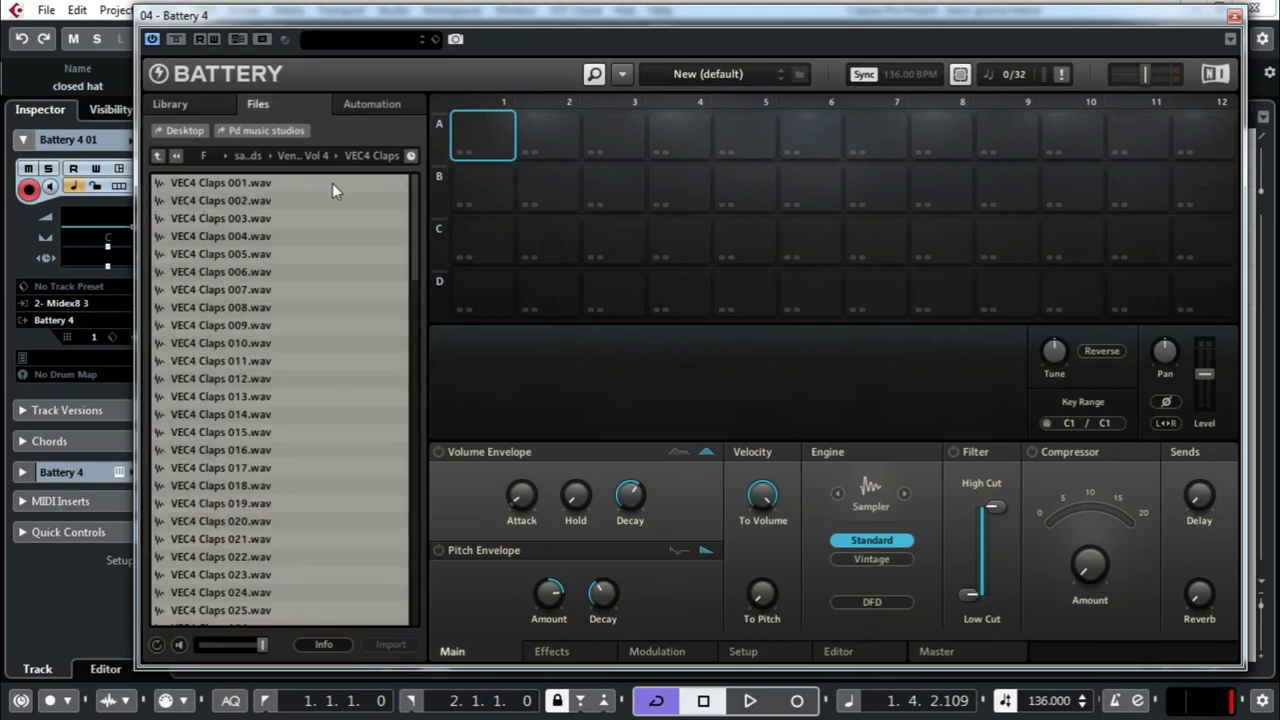
{"action": "left_click_drag", "start_coordinate": [251, 181], "coordinate": [488, 135]}
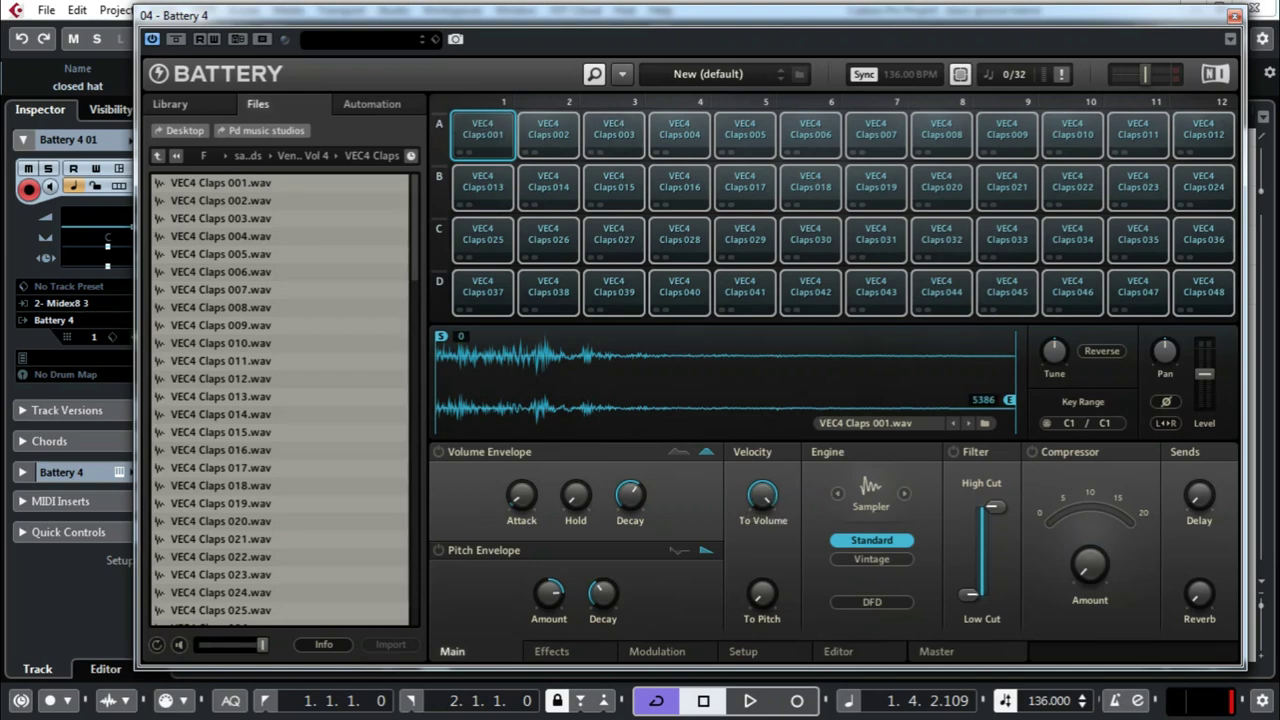
{"action": "left_click", "coordinate": [1235, 17]}
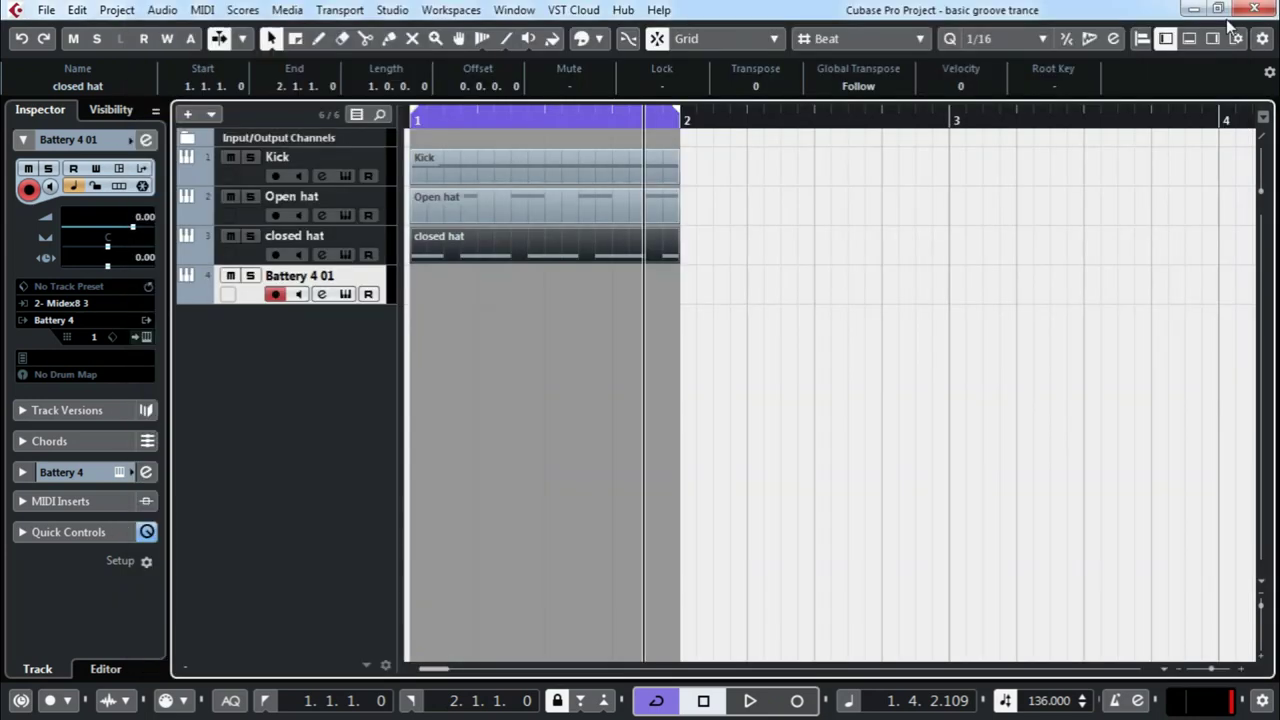
- Rename the new Battery 4 01 track as Clap, create a one-bar MIDI part on it and open it in a separate key editor window
{"action": "double_click", "coordinate": [298, 276]}
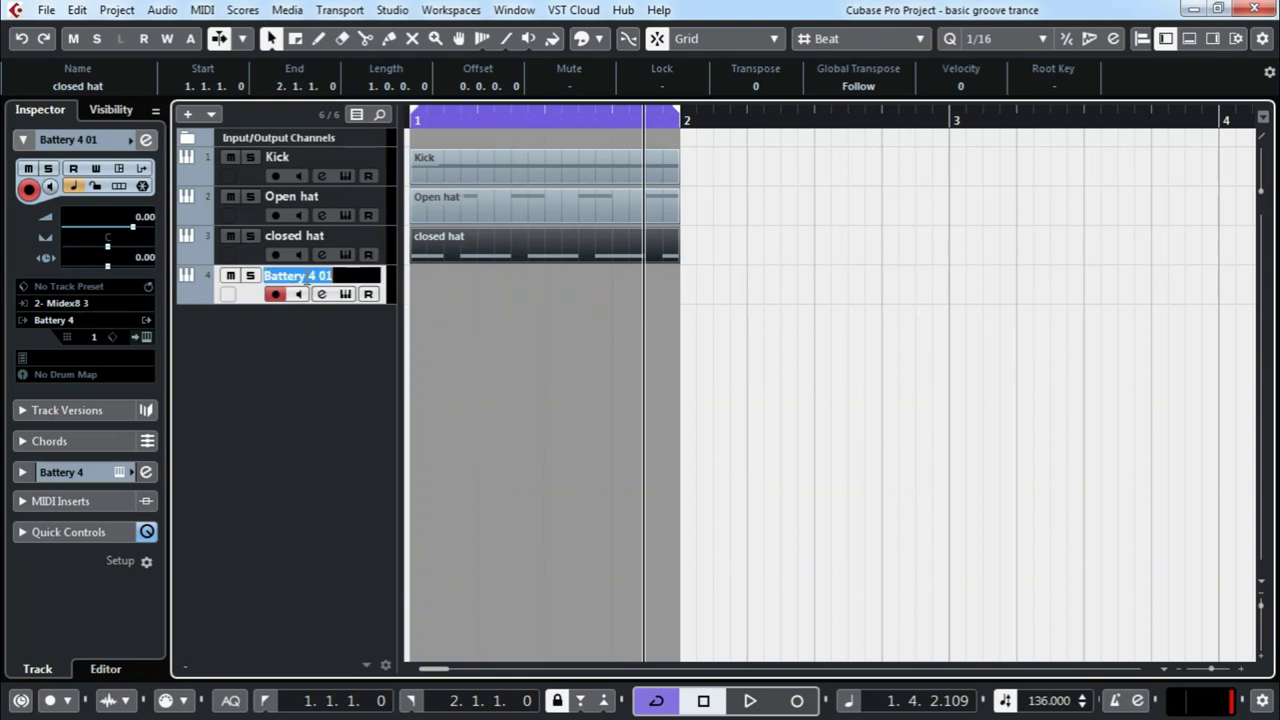
{"action": "type", "text": "c"}
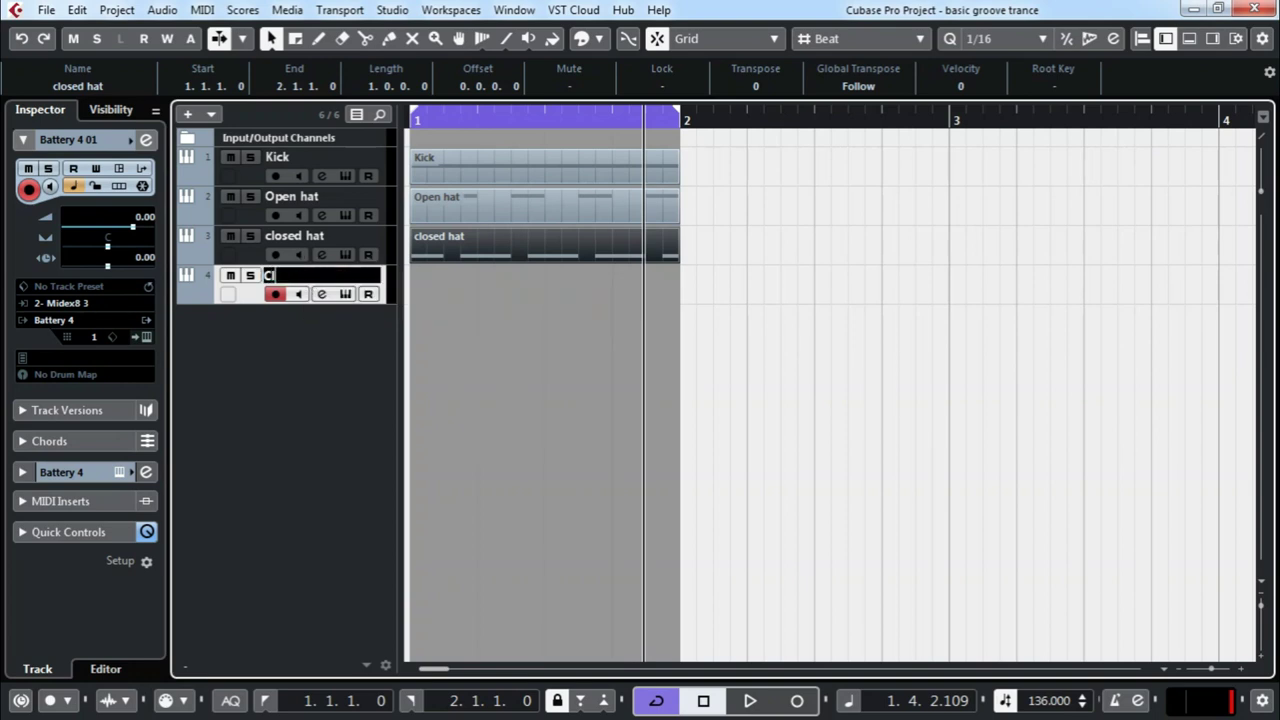
{"action": "key", "text": "Return"}
{"action": "double_click", "coordinate": [497, 281]}
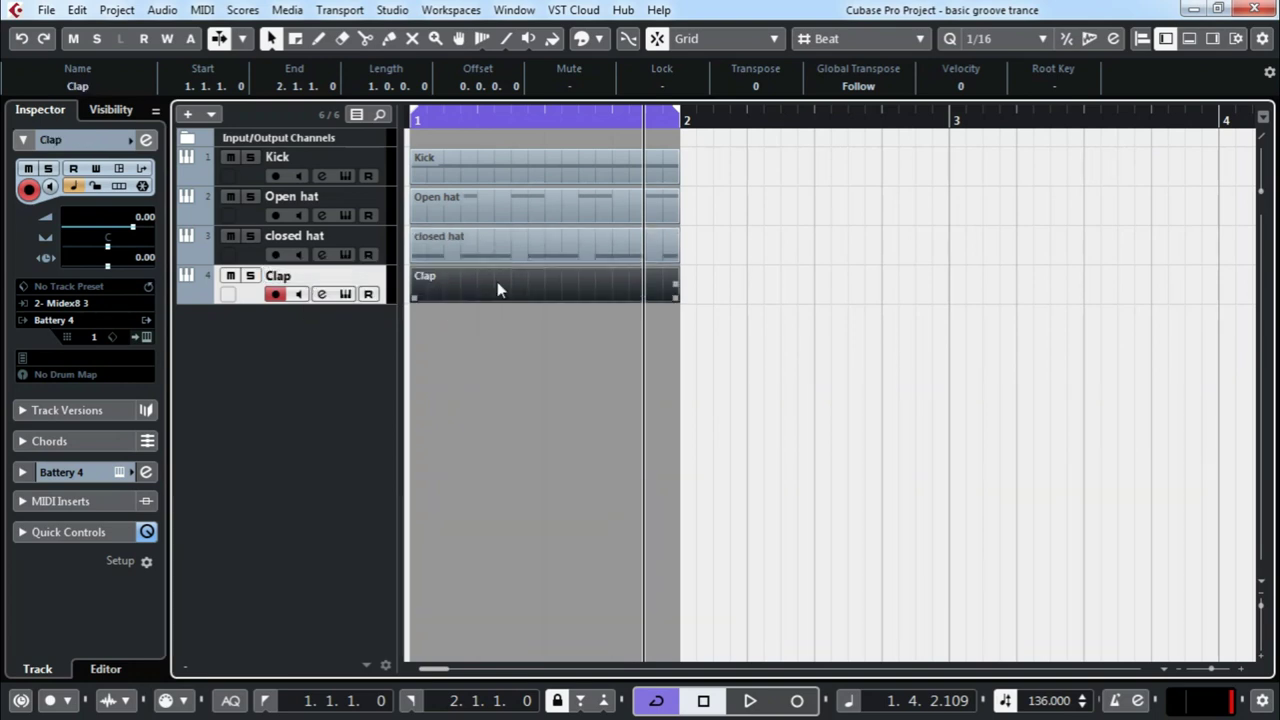
{"action": "double_click", "coordinate": [497, 281]}
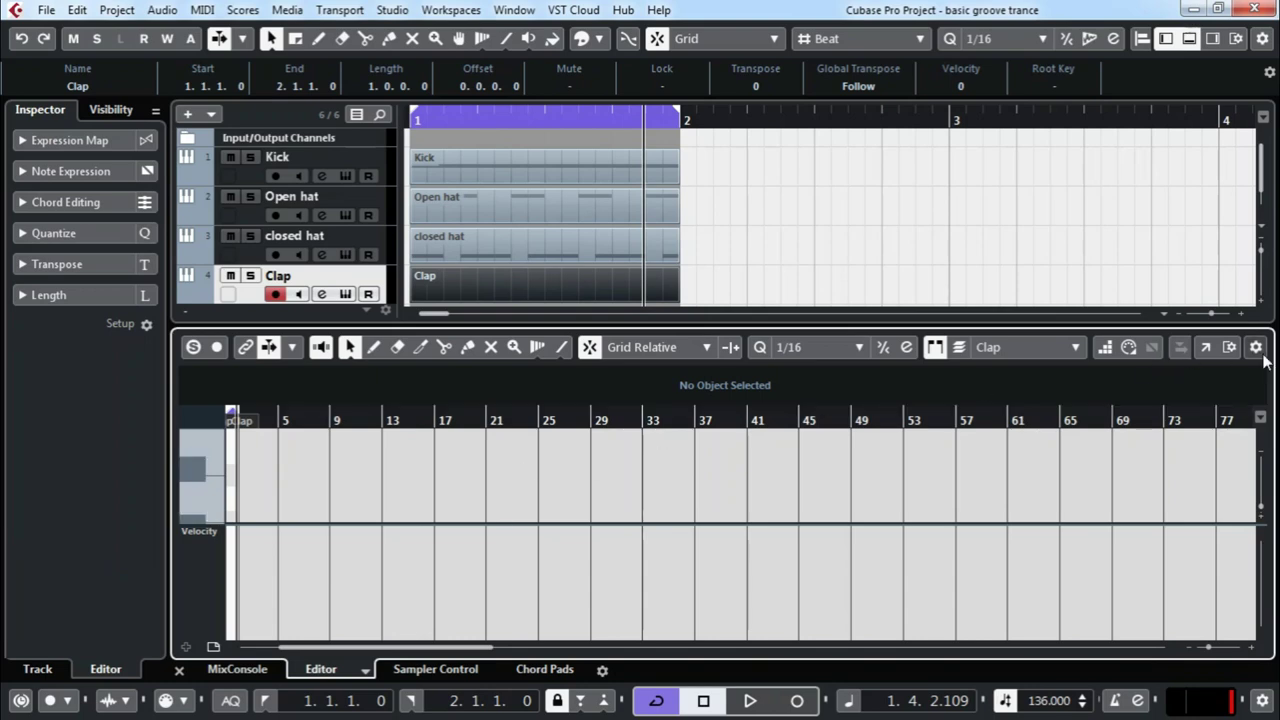
{"action": "left_click", "coordinate": [1205, 349]}
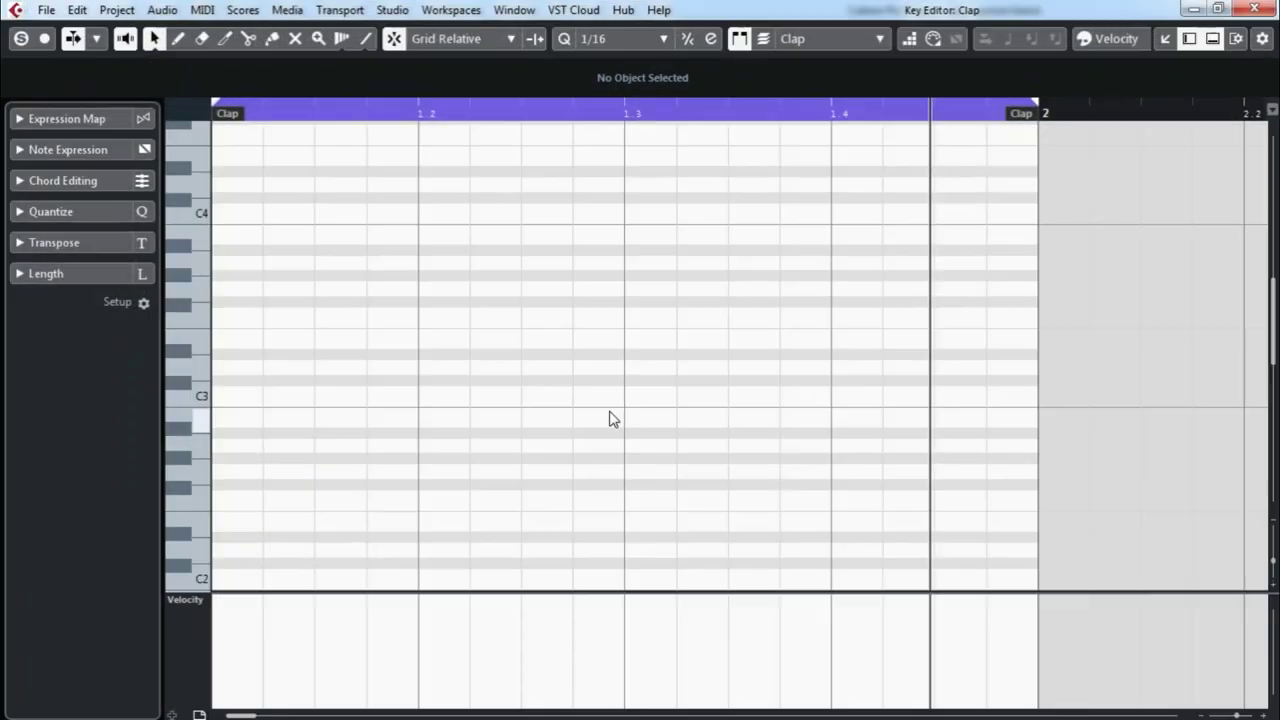
- Draw two C1 clap notes at 1.2.1 and 1.4.1, each 0.1.0.0 long
{"action": "right_click", "coordinate": [343, 314]}
{"action": "left_click", "coordinate": [368, 312]}
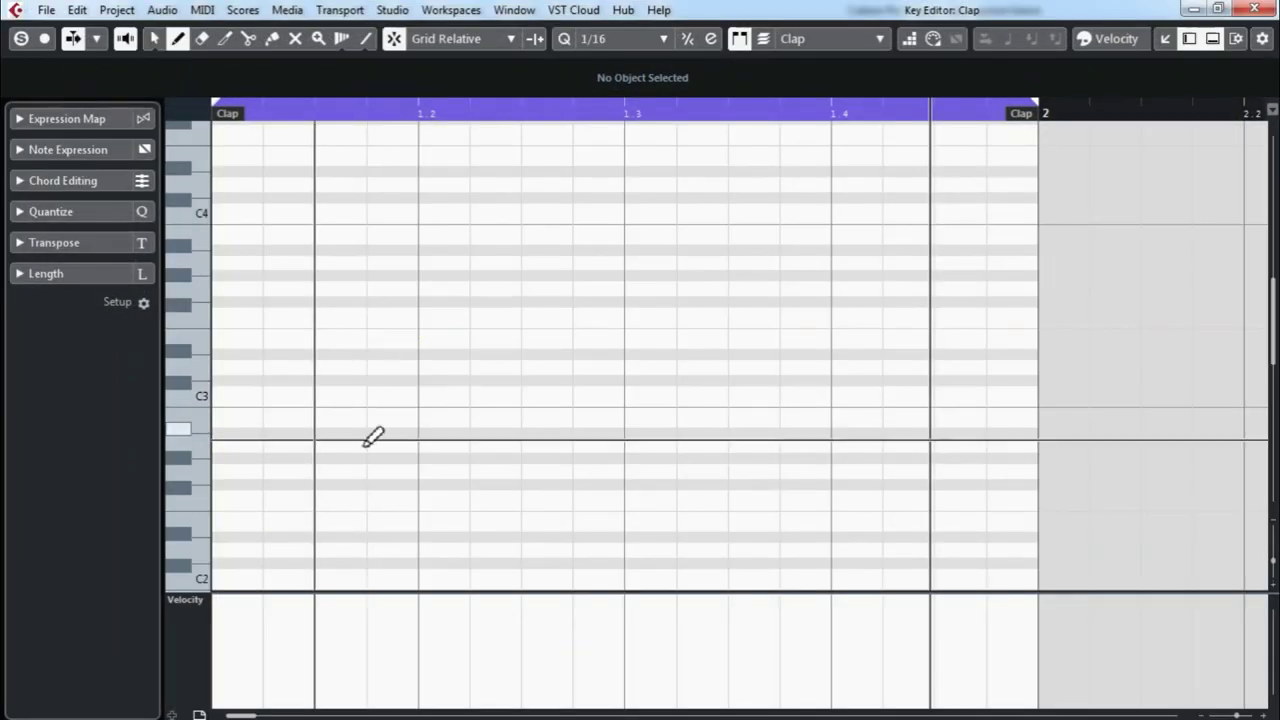
{"action": "scroll", "coordinate": [274, 500], "scroll_direction": "down", "scroll_amount": 4}
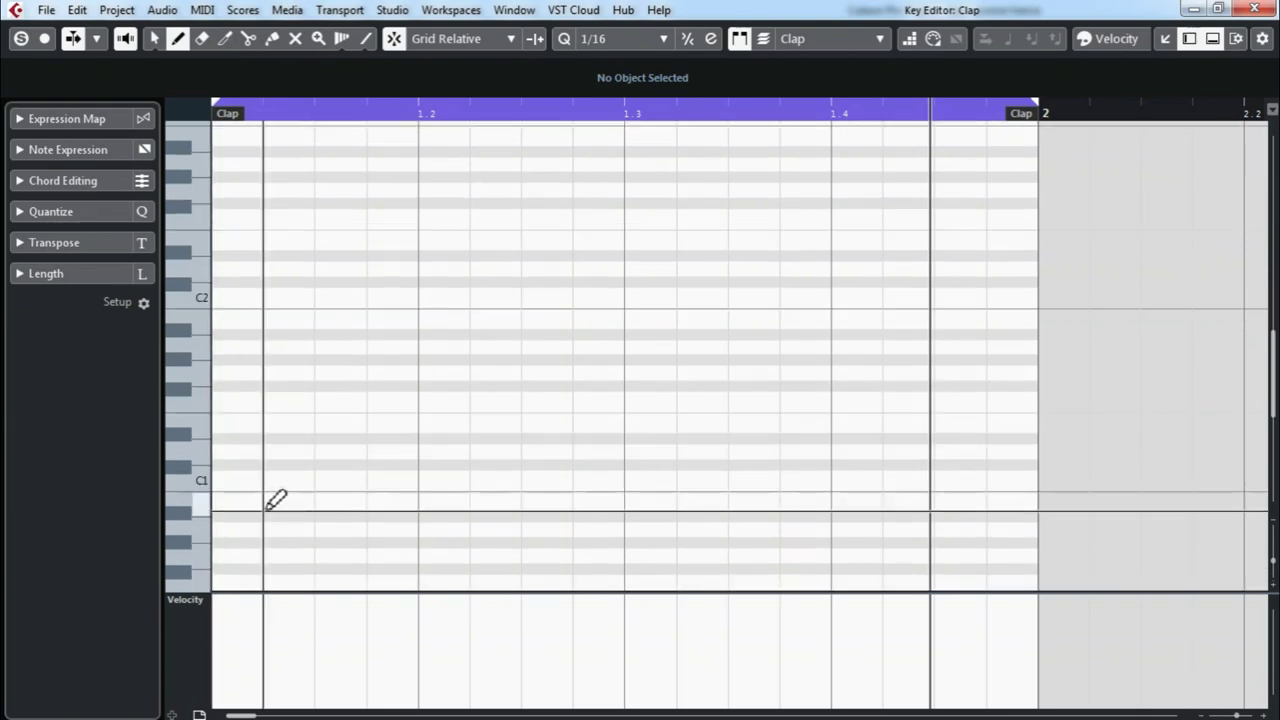
{"action": "left_click", "coordinate": [200, 478]}
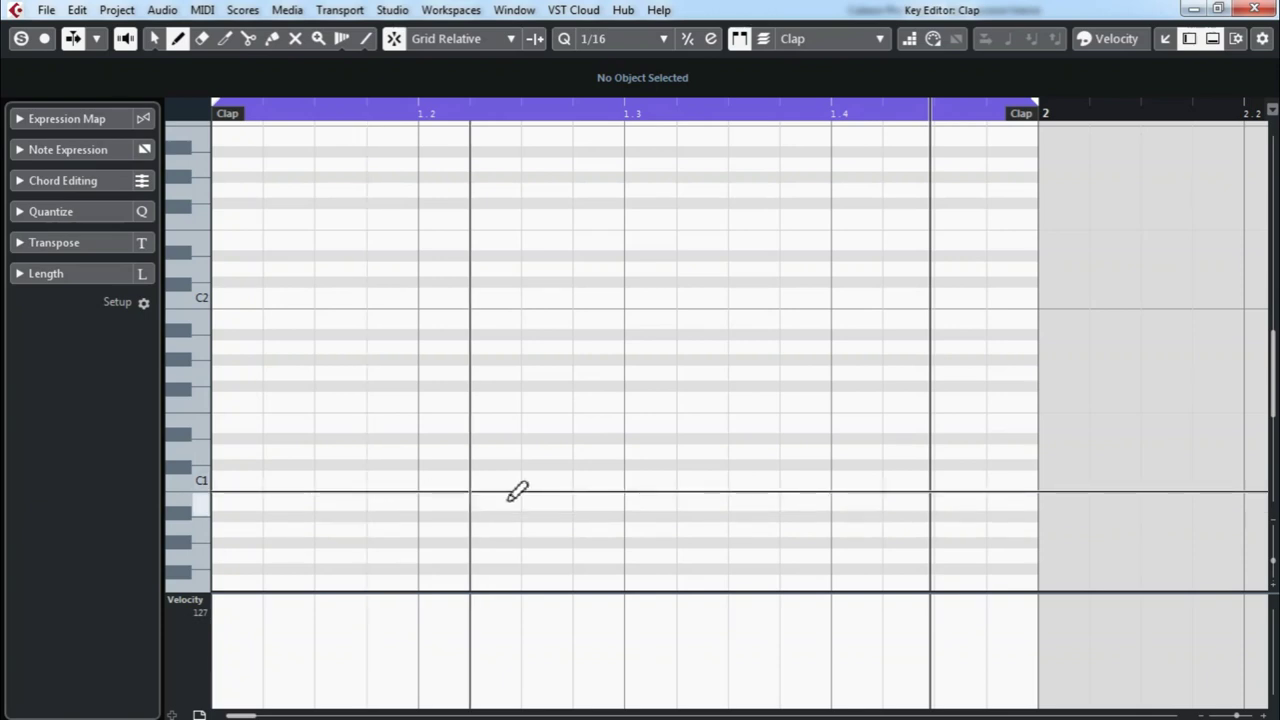
{"action": "left_click", "coordinate": [434, 481]}
{"action": "left_click_drag", "start_coordinate": [437, 483], "coordinate": [608, 472]}
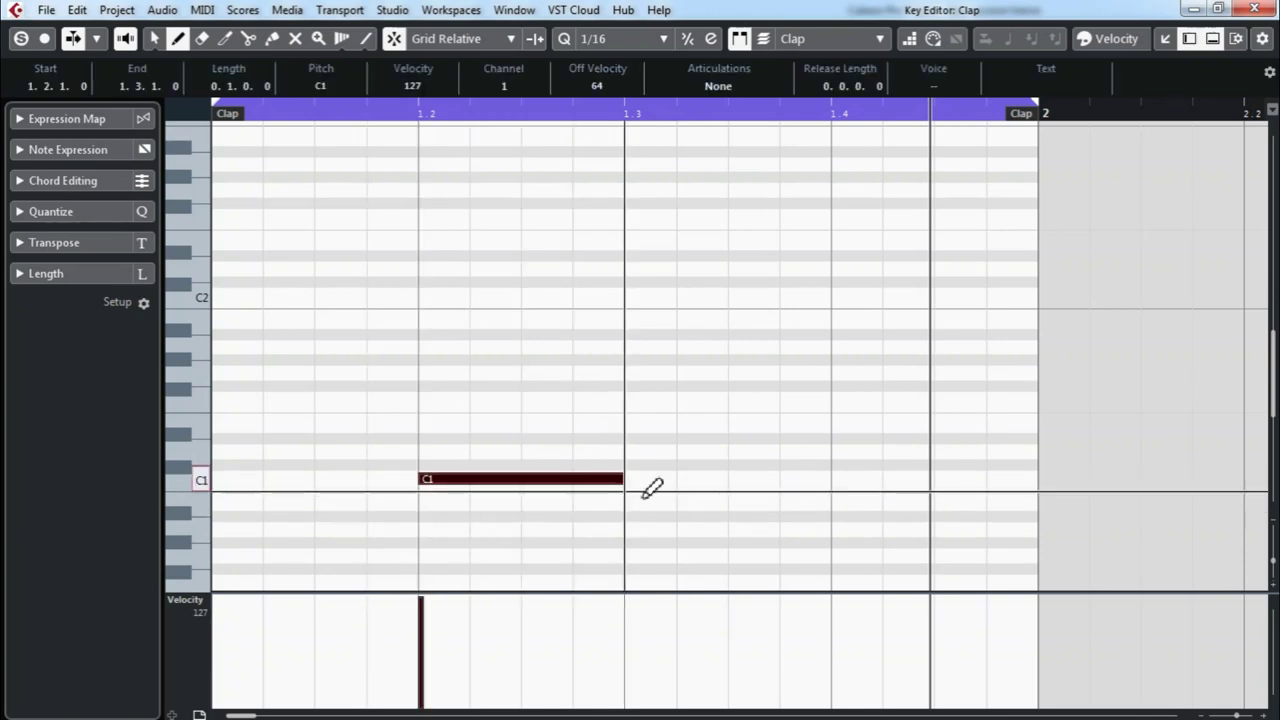
{"action": "left_click", "coordinate": [858, 484]}
{"action": "left_click_drag", "start_coordinate": [860, 486], "coordinate": [1027, 482]}
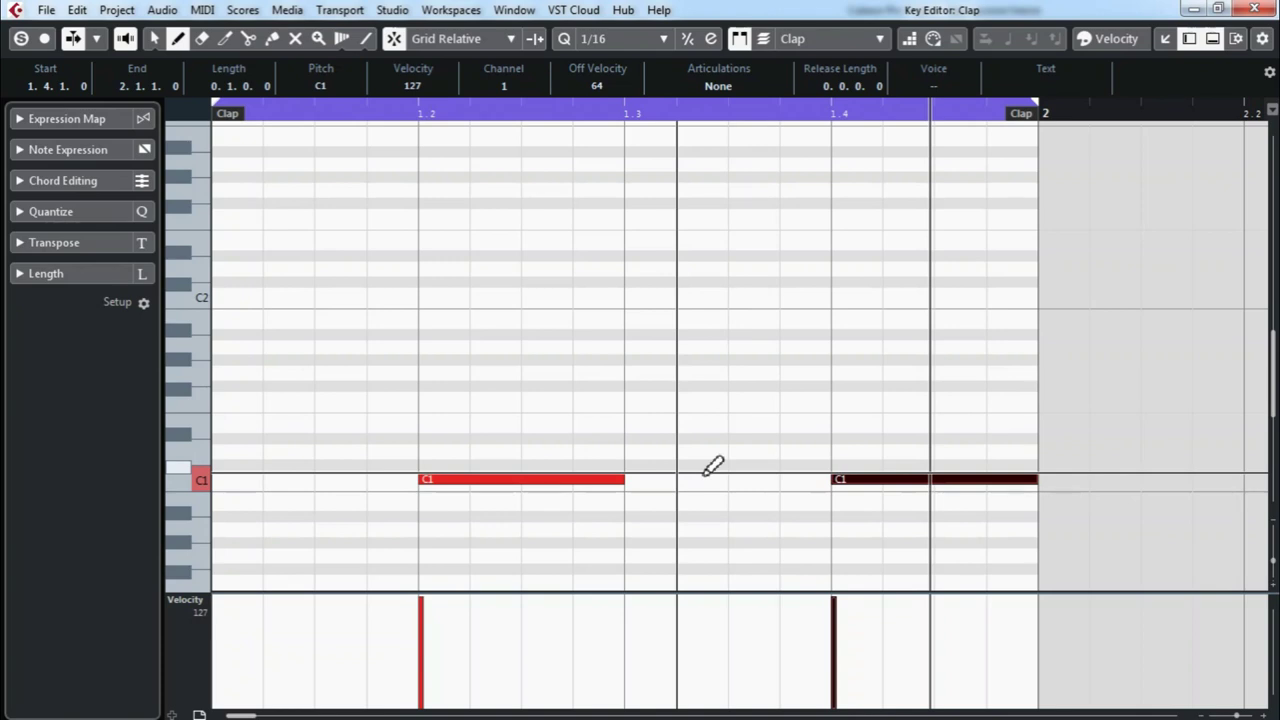
- Audition the clap part with the editor soloed, transpose both notes to C#1, and turn the editor solo off
{"action": "key", "text": "ctrl+a"}
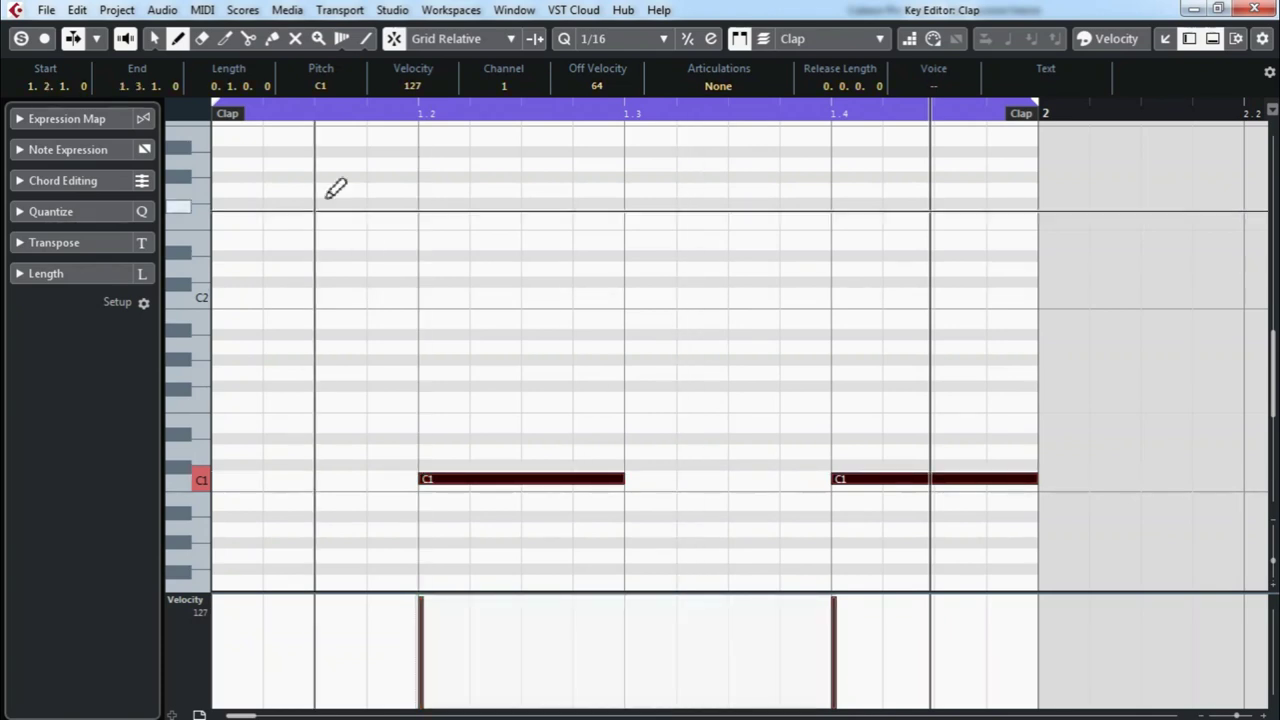
{"action": "left_click", "coordinate": [21, 39]}
{"action": "key", "text": "space"}
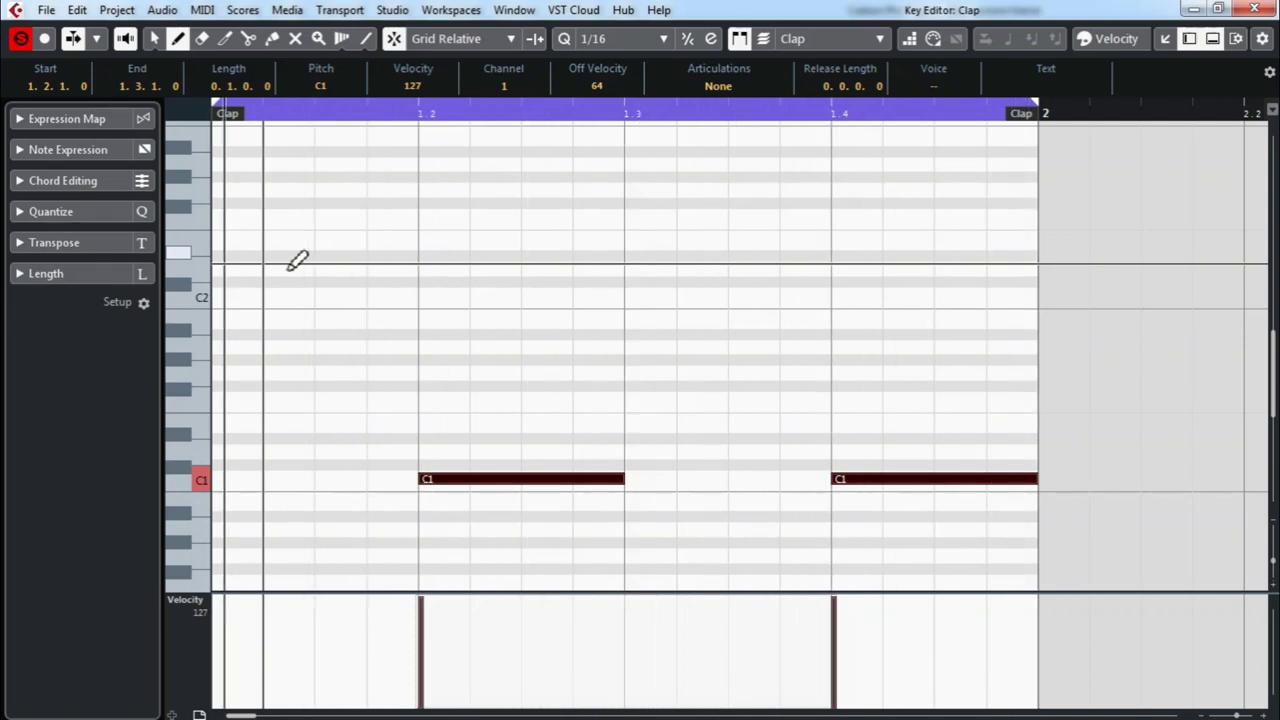
{"action": "key", "text": "Up"}
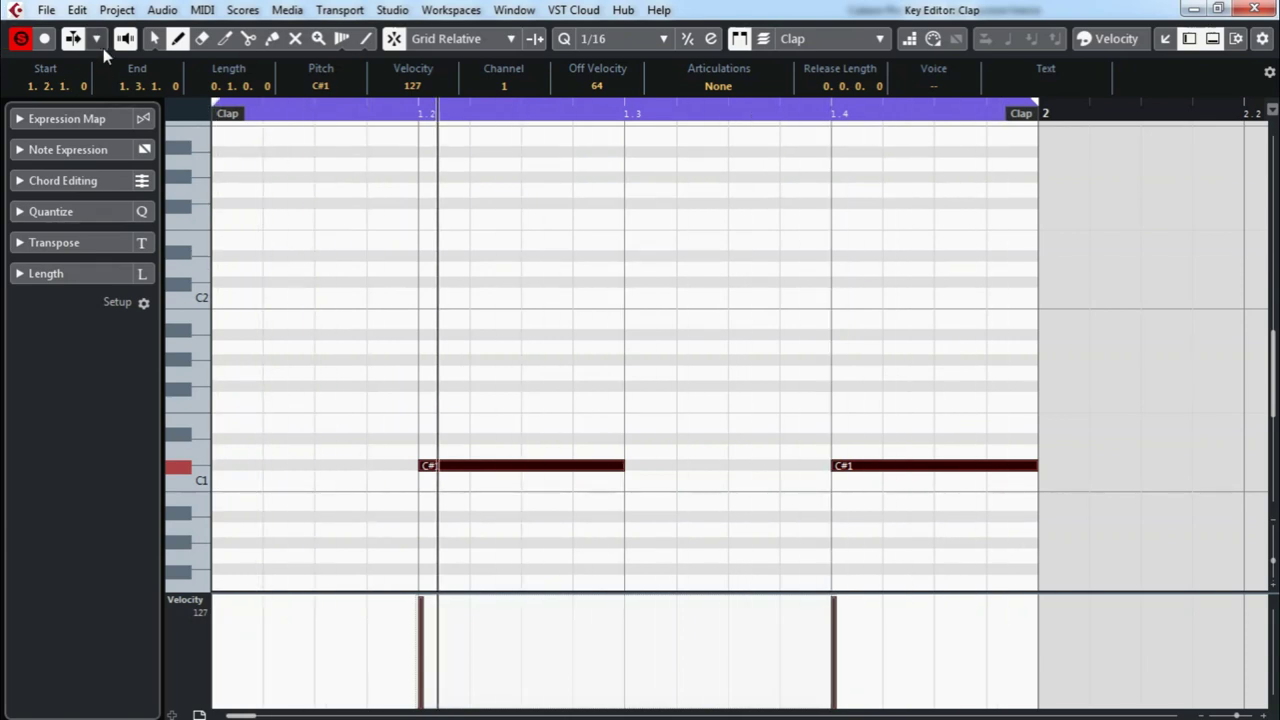
{"action": "left_click", "coordinate": [20, 40]}
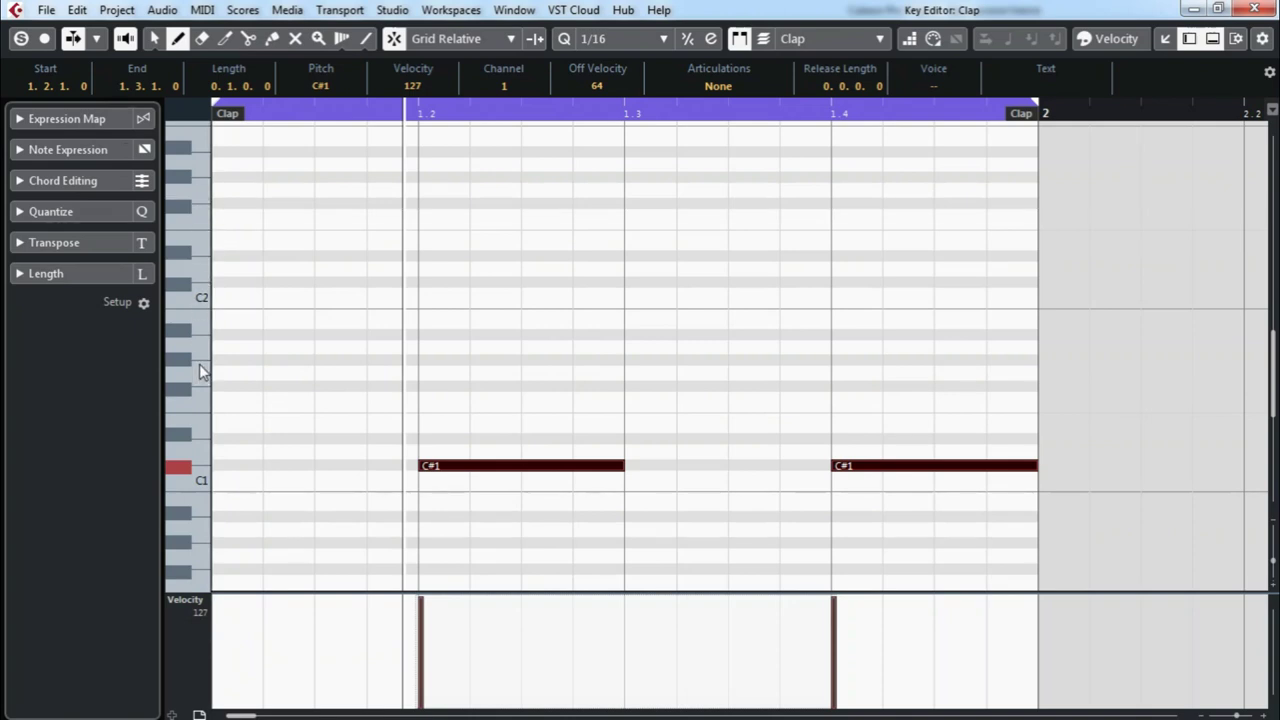
- Return to the selection tool and close the Clap key editor, including the lower editor in the project window
{"action": "right_click", "coordinate": [474, 437]}
{"action": "left_click", "coordinate": [446, 438]}
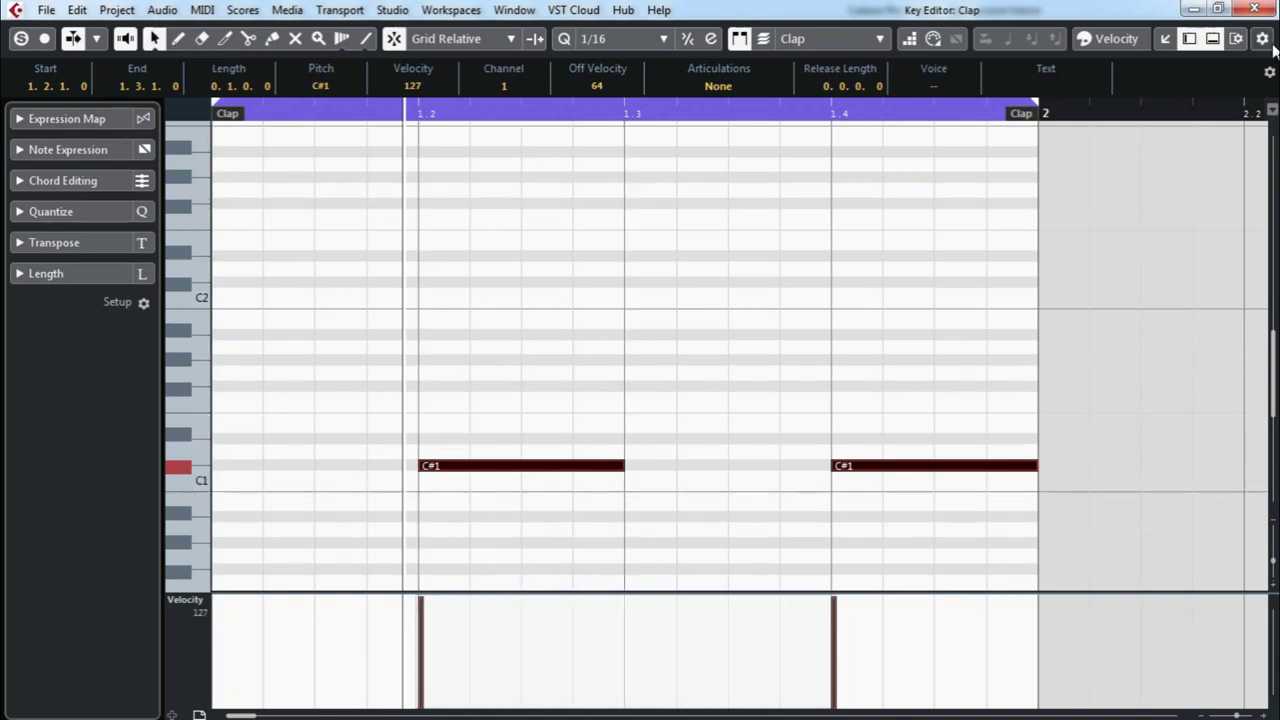
{"action": "left_click", "coordinate": [1165, 40]}
{"action": "left_click", "coordinate": [1251, 10]}
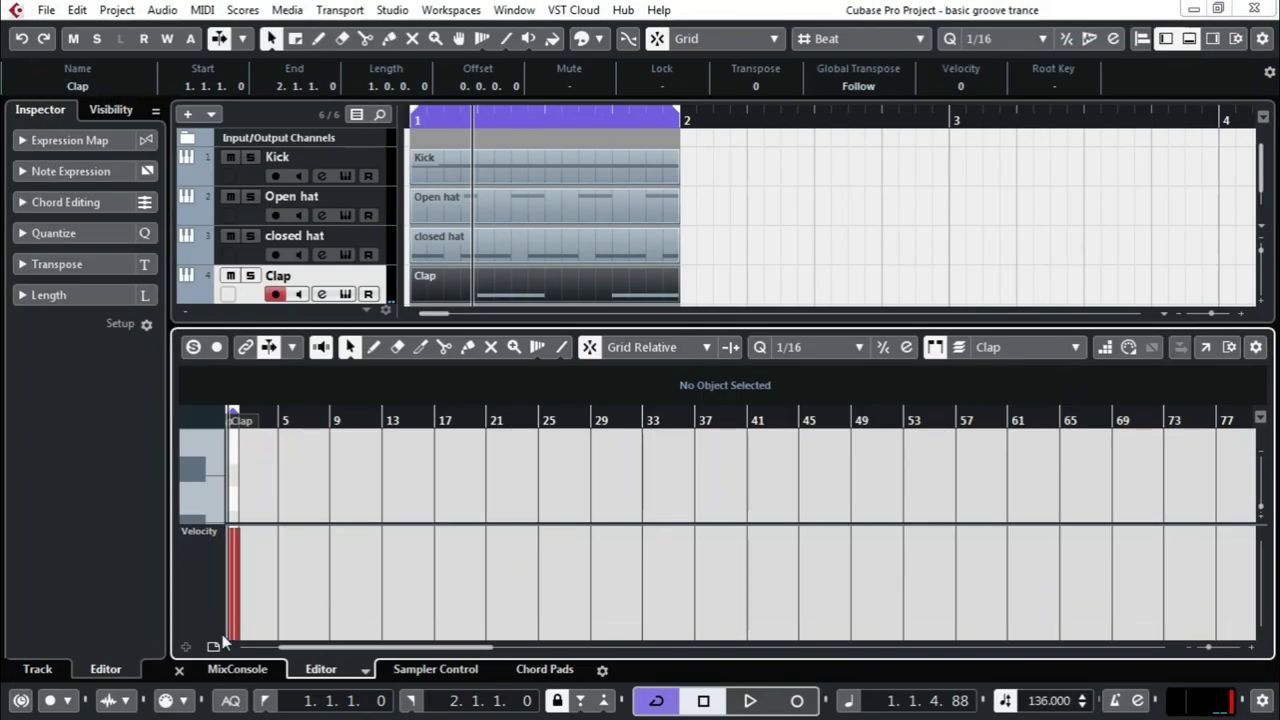
{"action": "left_click", "coordinate": [179, 670]}
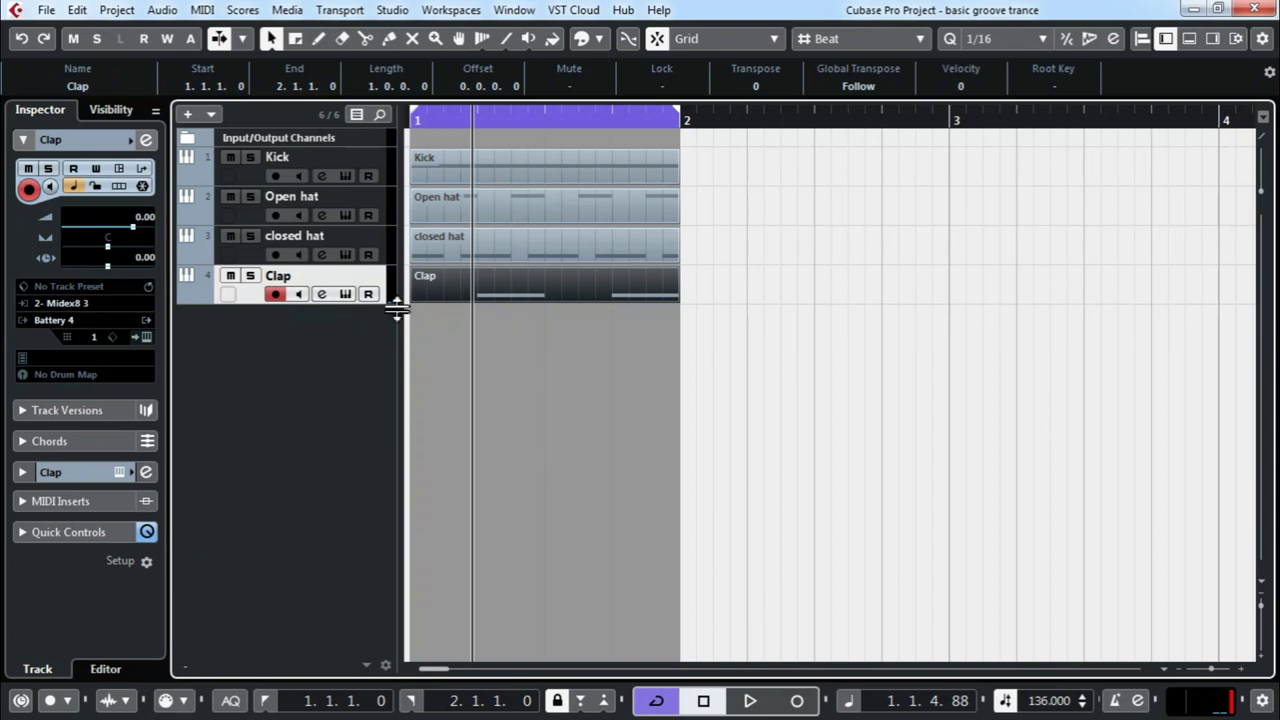
- Duplicate the Kick track's current version and switch the track back to version v1
{"action": "left_click", "coordinate": [493, 373]}
{"action": "right_click", "coordinate": [371, 166]}
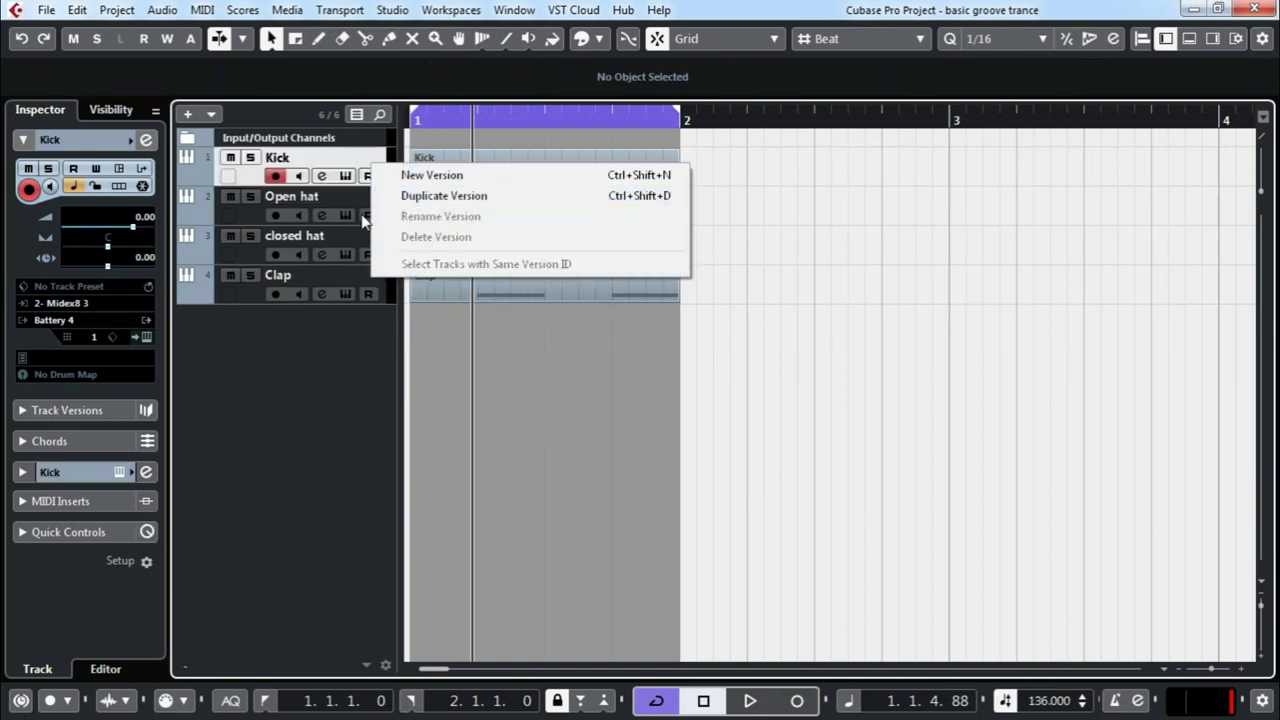
{"action": "left_click", "coordinate": [640, 197]}
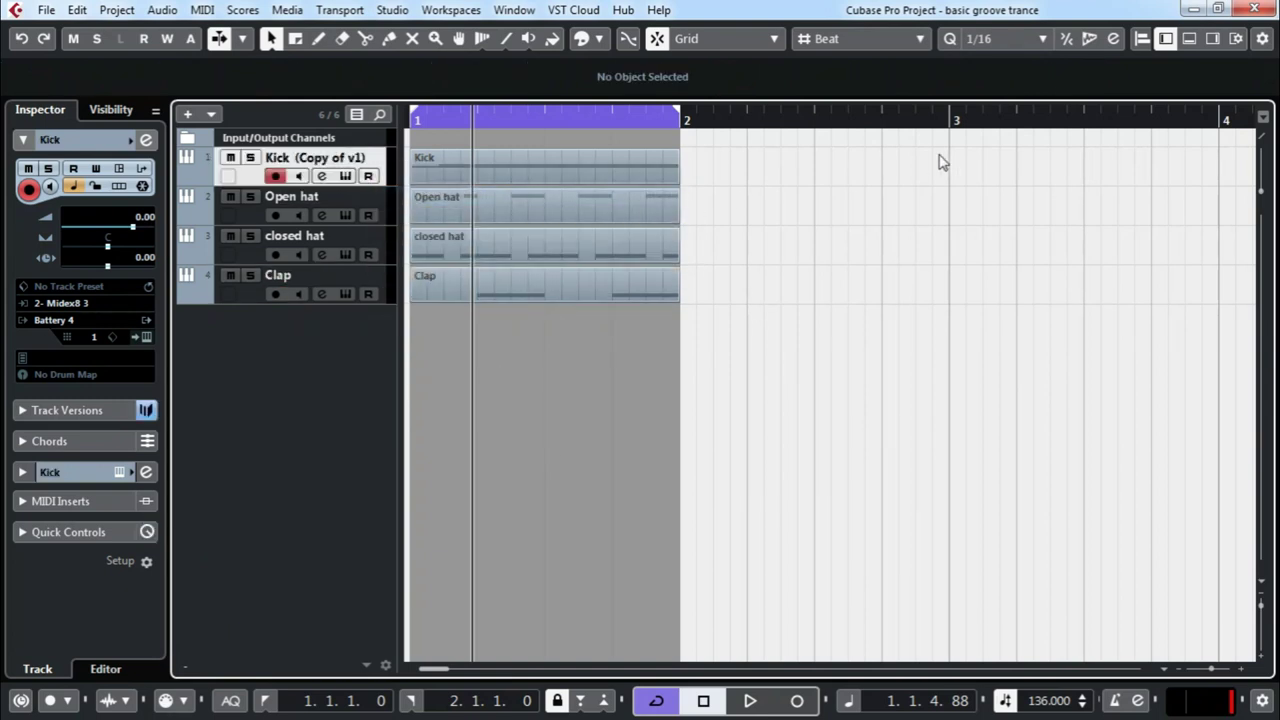
{"action": "left_click", "coordinate": [374, 158]}
{"action": "left_click", "coordinate": [430, 170]}
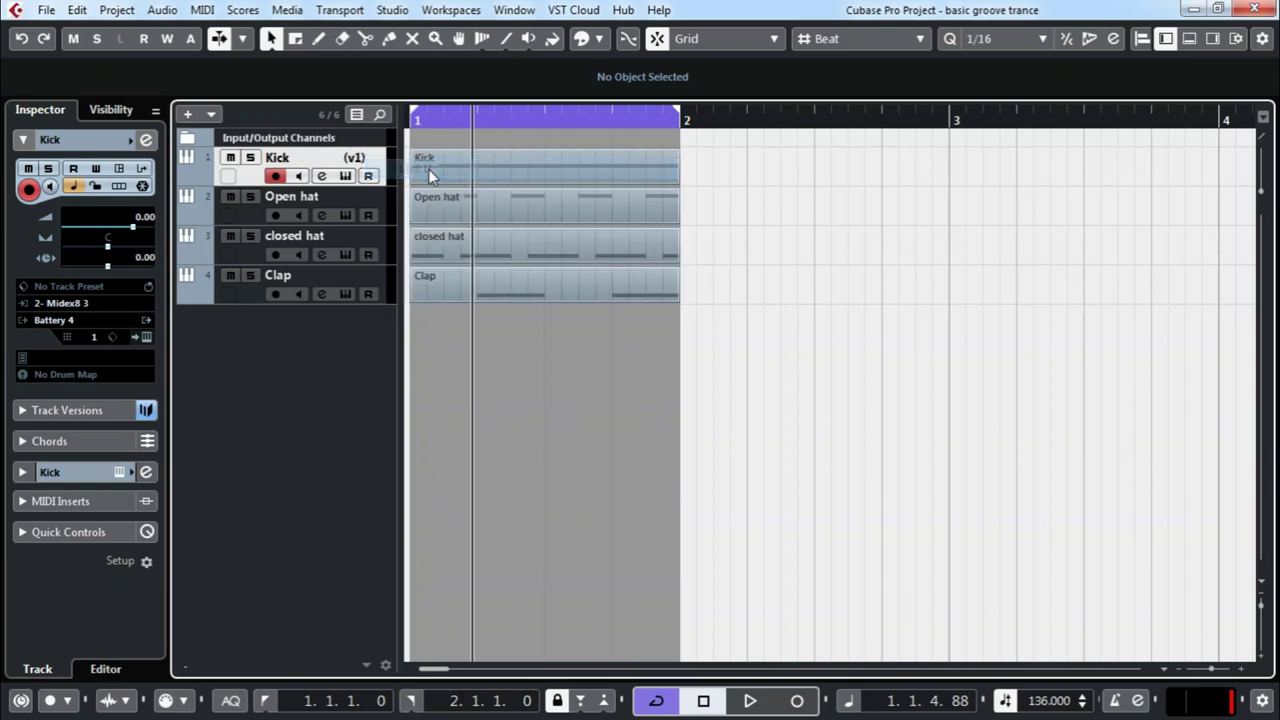
- Color the Kick, Open hat, closed hat and Clap tracks red together and save the project
{"action": "left_click", "coordinate": [220, 211]}
{"action": "left_click", "coordinate": [232, 250]}
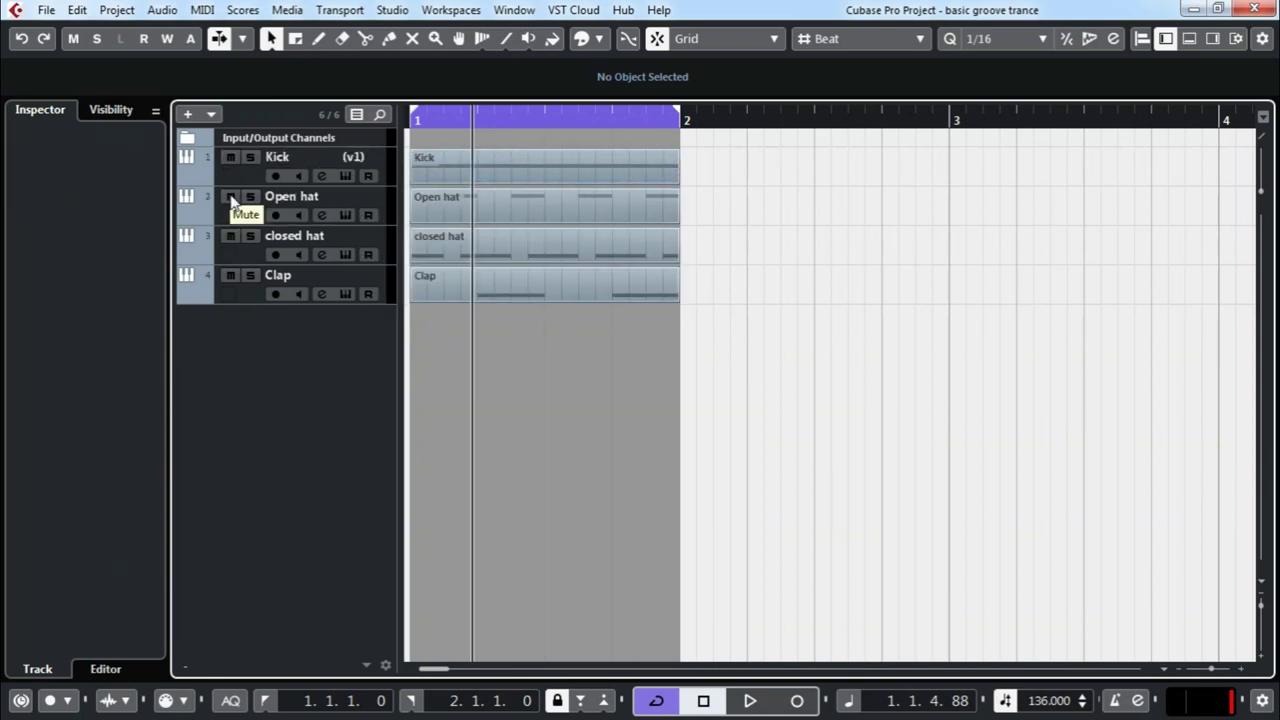
{"action": "left_click", "coordinate": [237, 181]}
{"action": "left_click", "coordinate": [238, 184], "text": "ctrl"}
{"action": "left_click", "coordinate": [240, 186]}
{"action": "left_click", "coordinate": [243, 222], "text": "shift"}
{"action": "left_click", "coordinate": [240, 258], "text": "shift"}
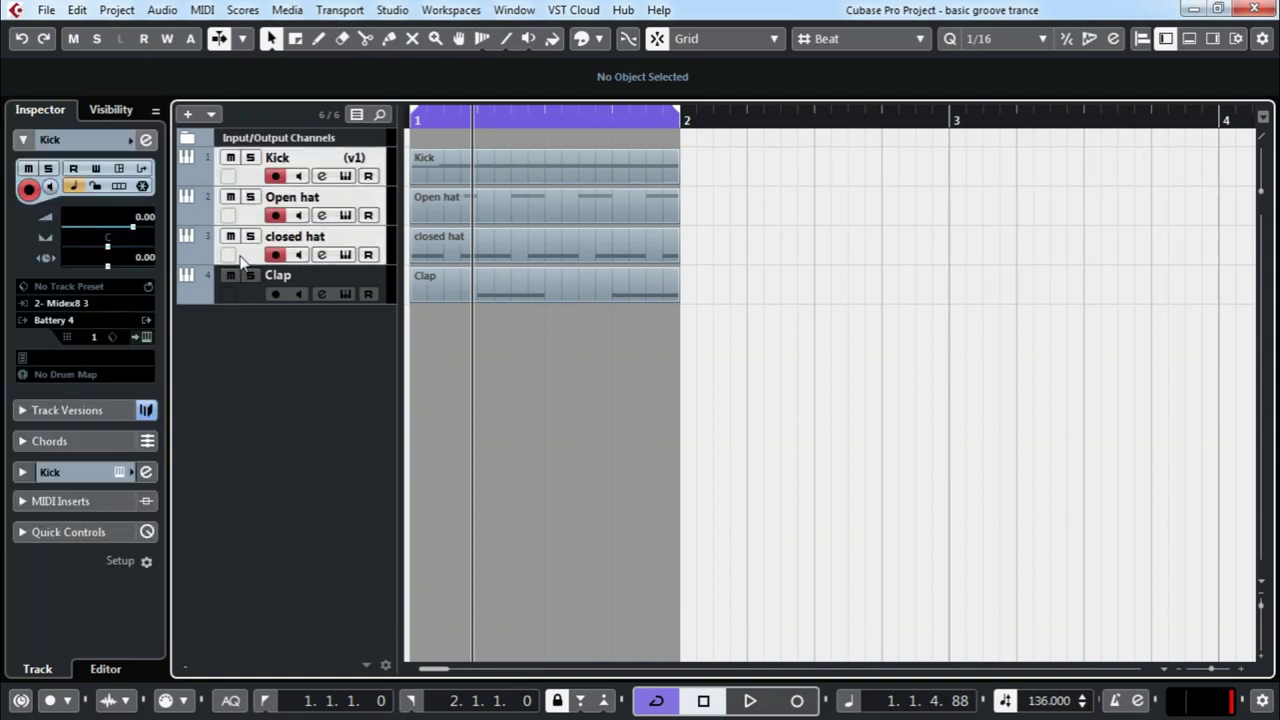
{"action": "left_click", "coordinate": [245, 289], "text": "shift"}
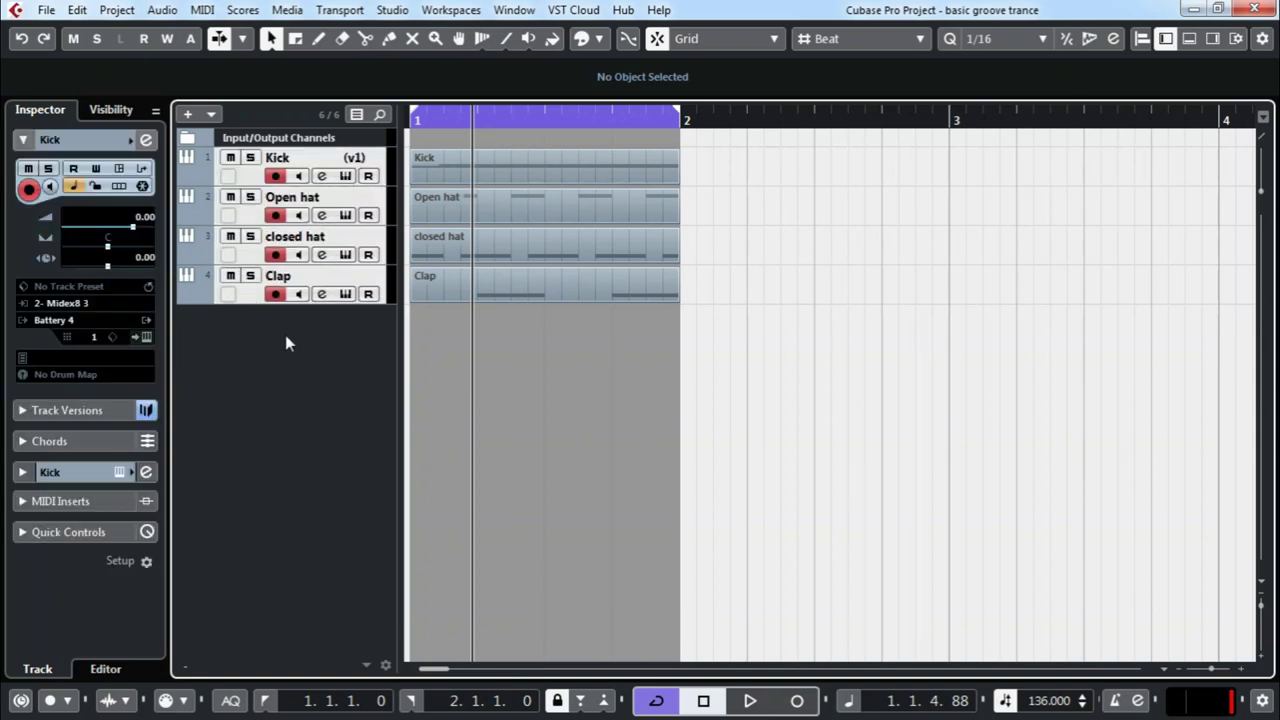
{"action": "left_click", "coordinate": [600, 40]}
{"action": "left_click", "coordinate": [591, 98]}
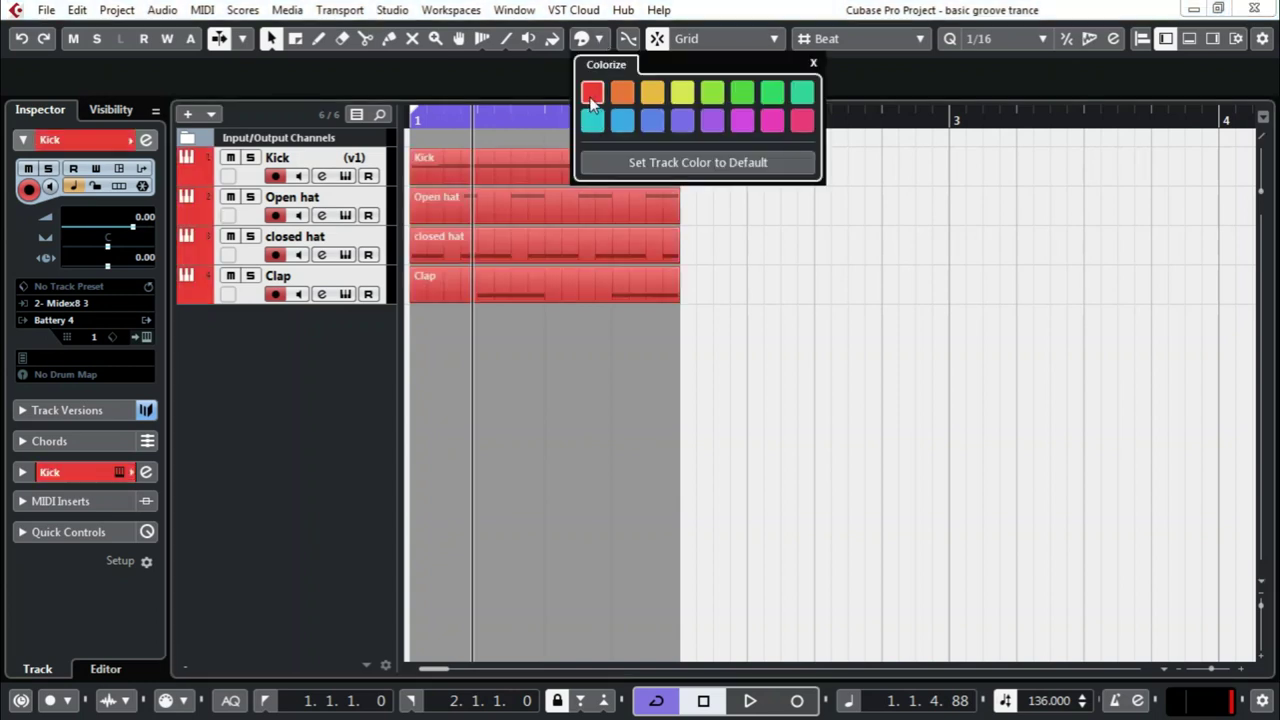
{"action": "left_click", "coordinate": [880, 361]}
{"action": "left_click", "coordinate": [47, 12]}
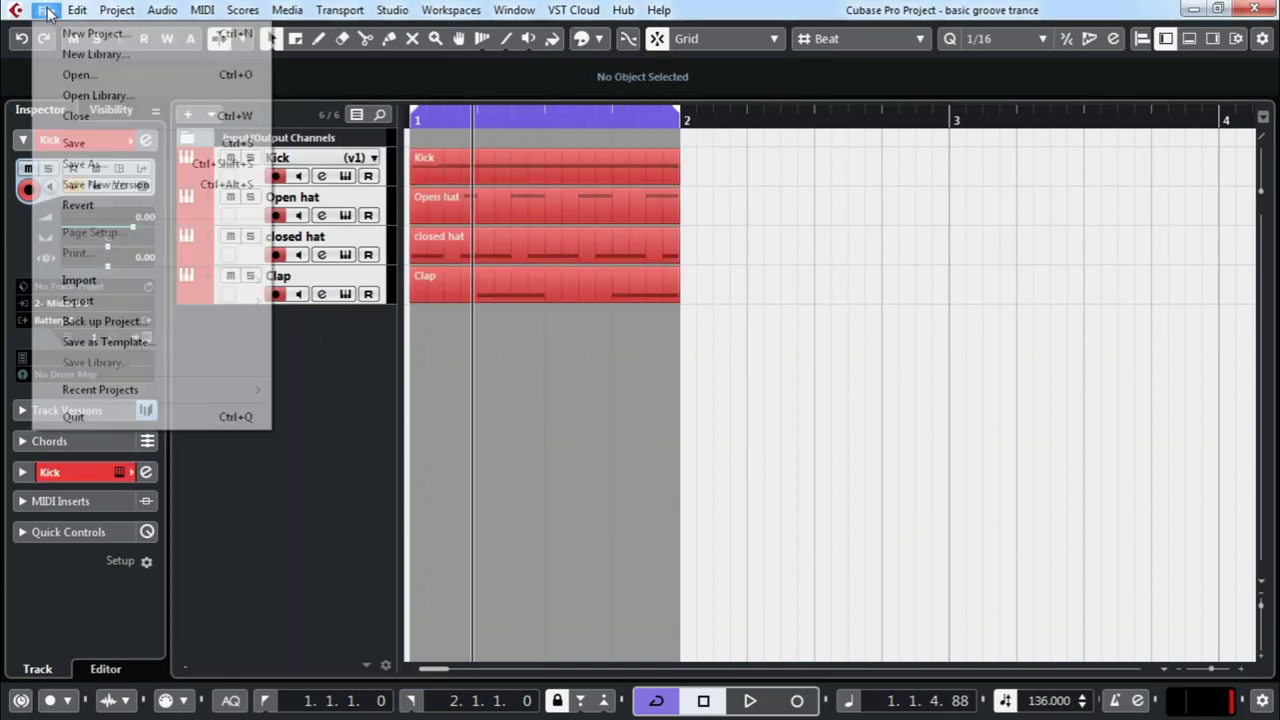
{"action": "left_click", "coordinate": [102, 145]}
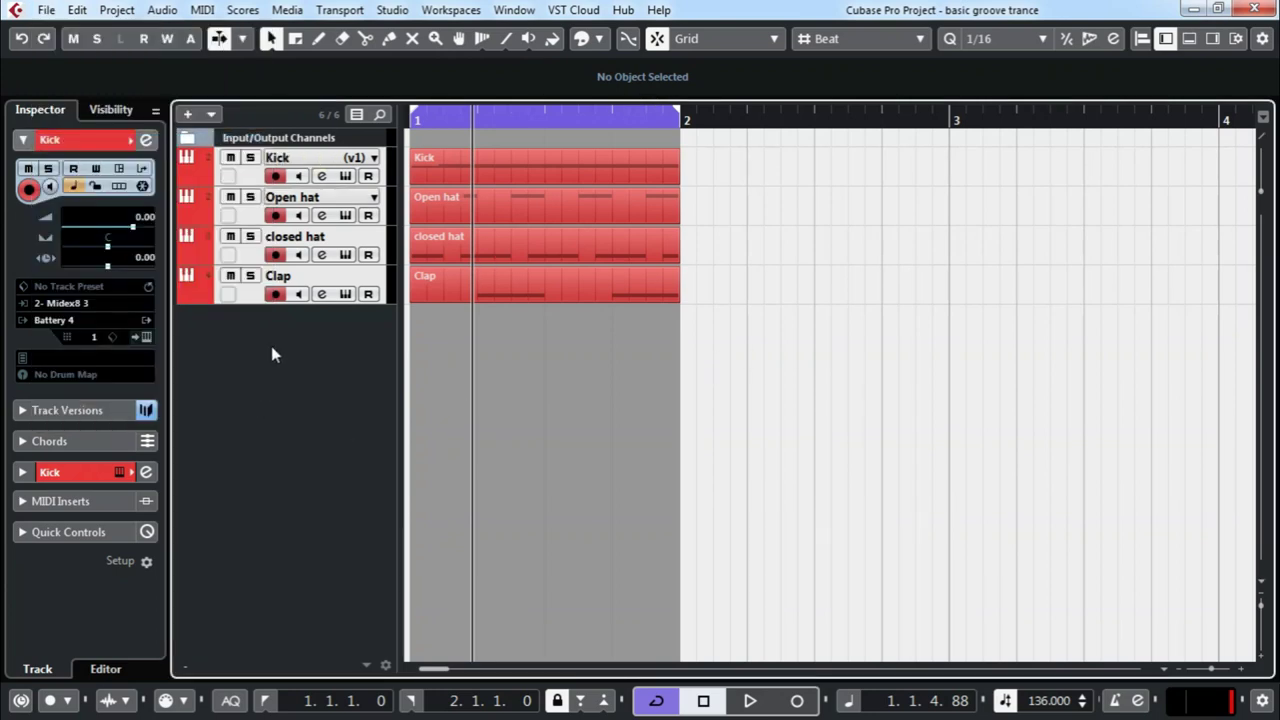
{"action": "right_click", "coordinate": [376, 280]}
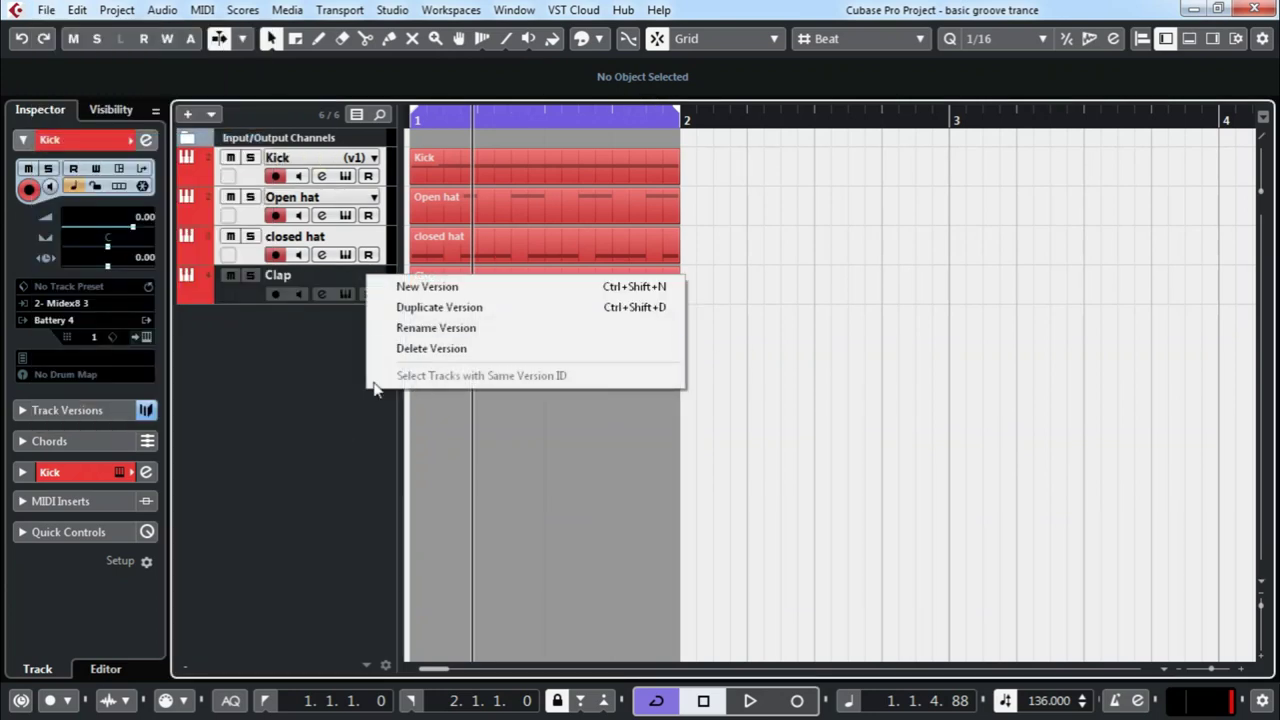
{"action": "left_click", "coordinate": [330, 282]}
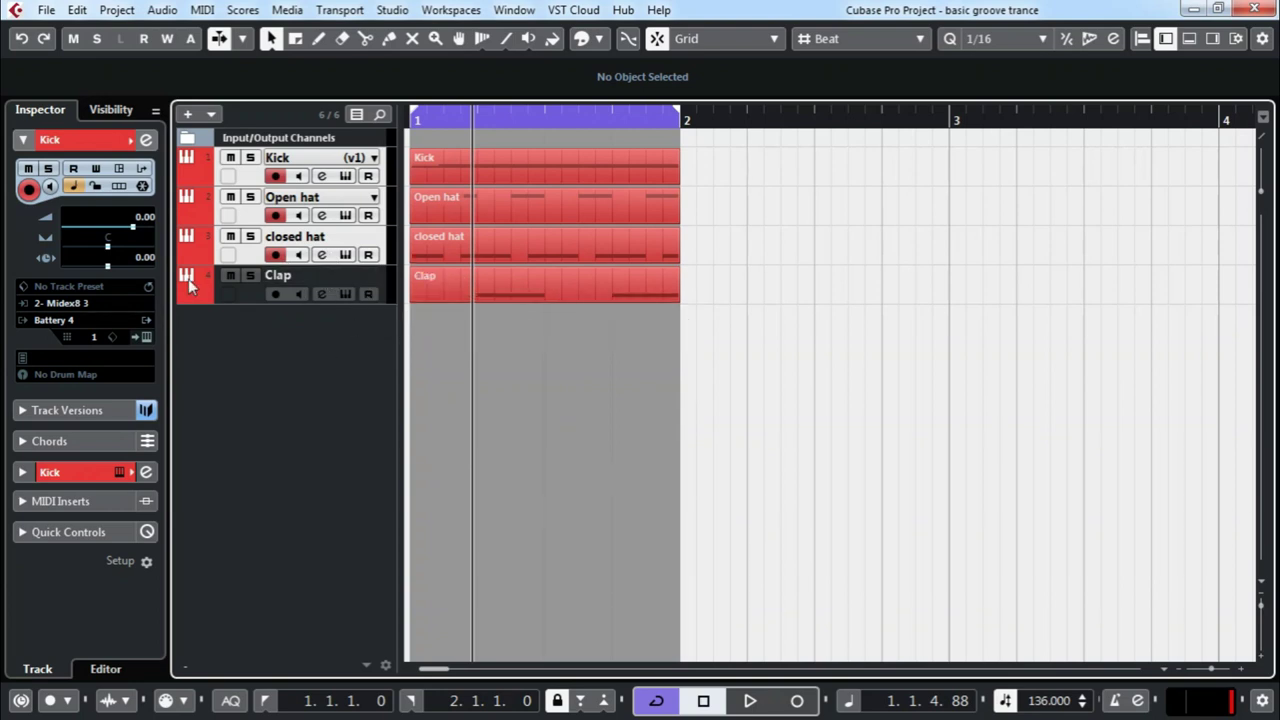
{"action": "left_click", "coordinate": [250, 305]}
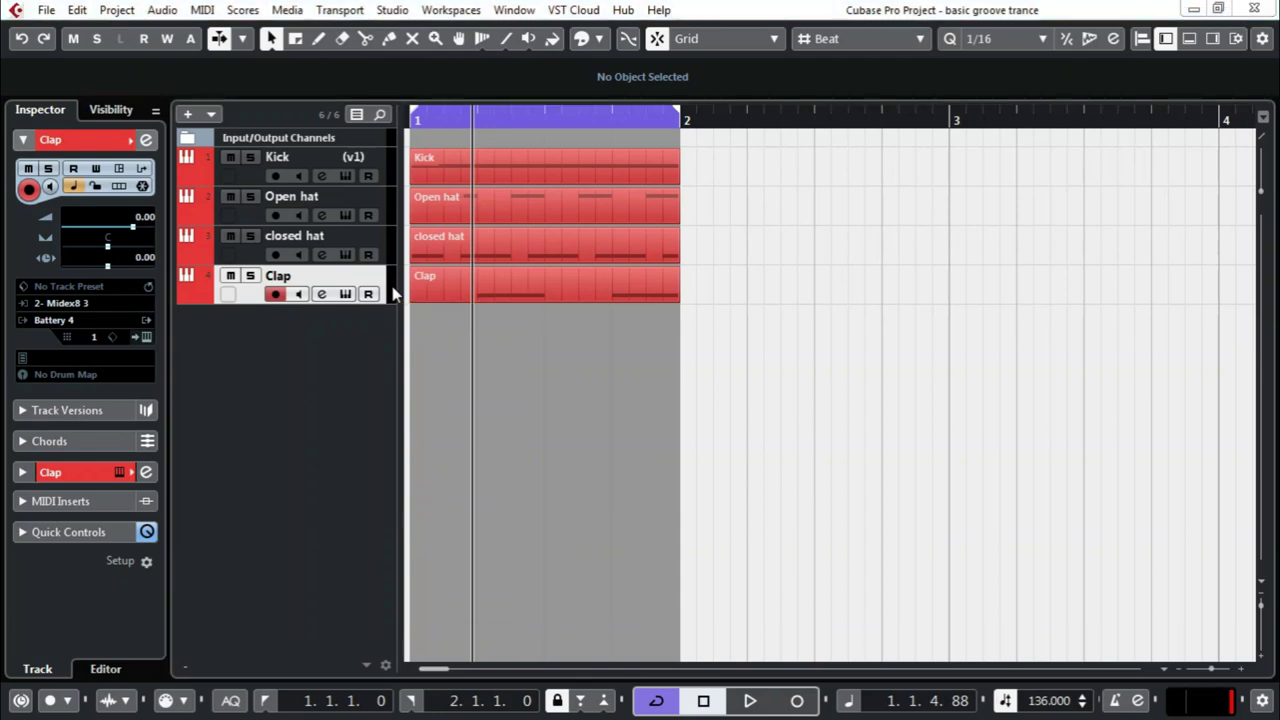
- In the MixConsole, lower the Clap, closed hat, Open hat and Kick faders to -∞ and reset the Stereo Out clip indicator
{"action": "key", "text": "F3"}
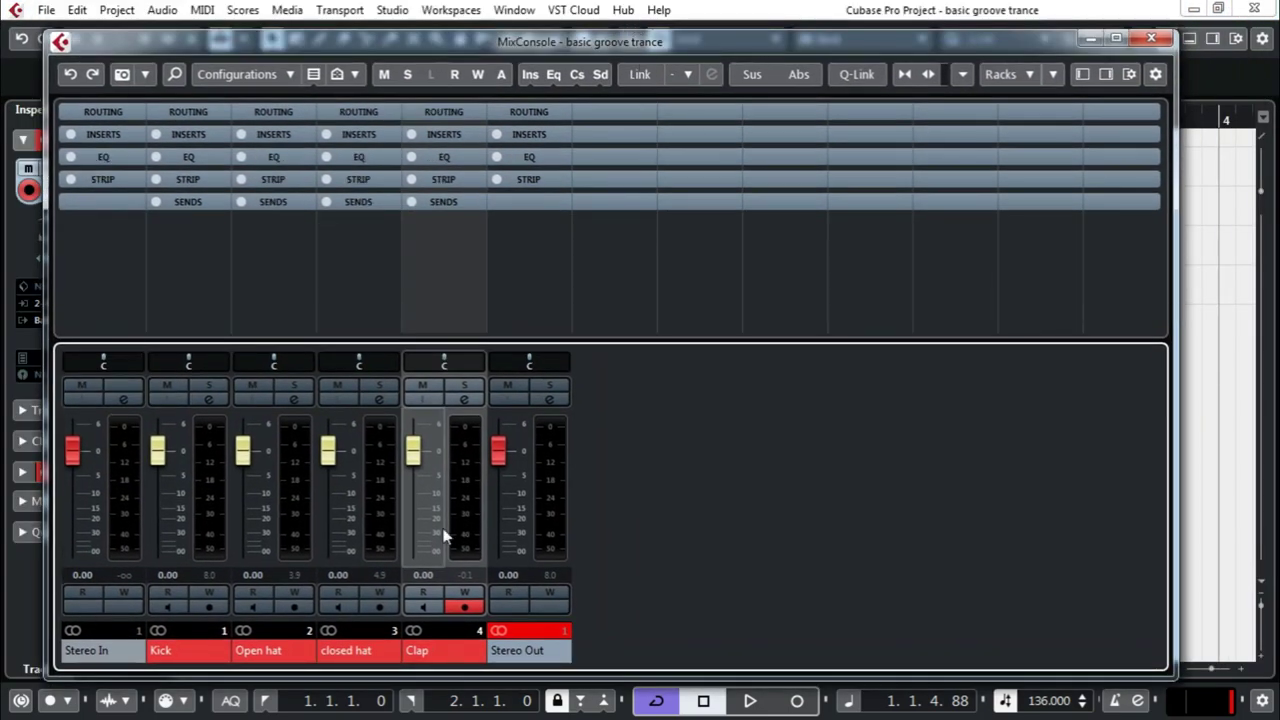
{"action": "left_click_drag", "start_coordinate": [413, 452], "coordinate": [413, 548]}
{"action": "left_click_drag", "start_coordinate": [330, 455], "coordinate": [335, 613]}
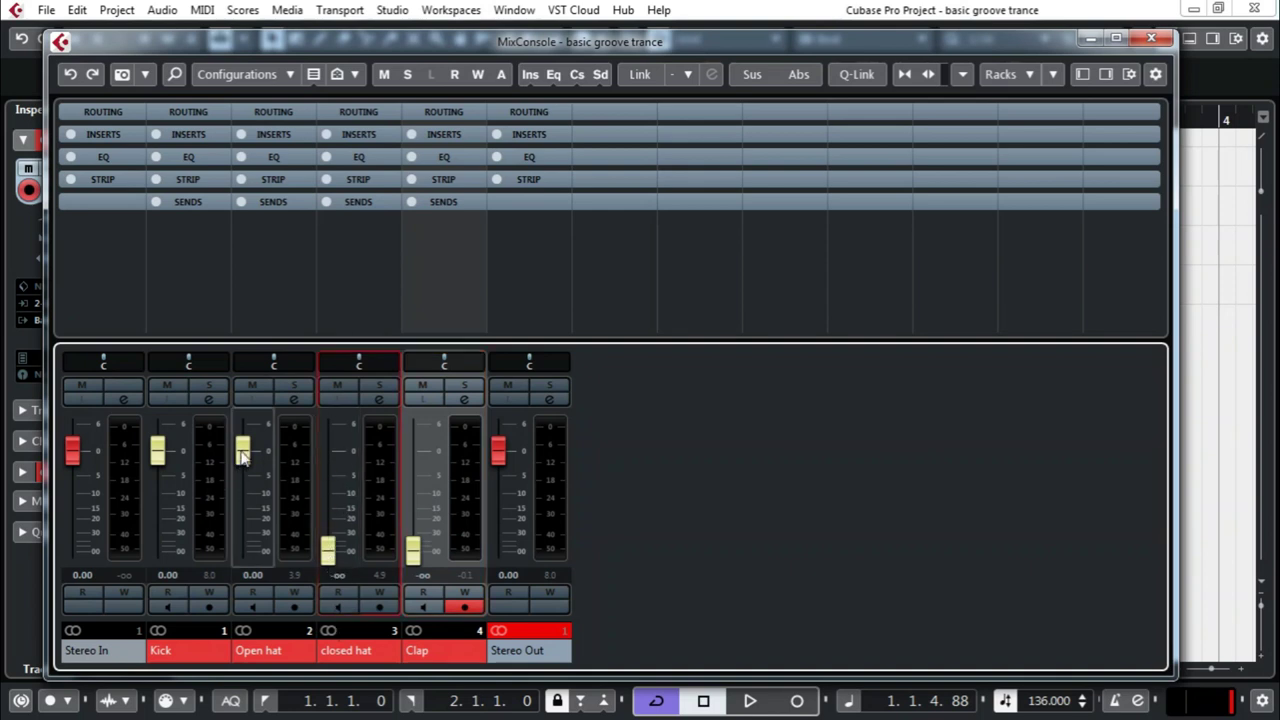
{"action": "left_click_drag", "start_coordinate": [242, 452], "coordinate": [223, 580]}
{"action": "left_click_drag", "start_coordinate": [157, 452], "coordinate": [193, 622]}
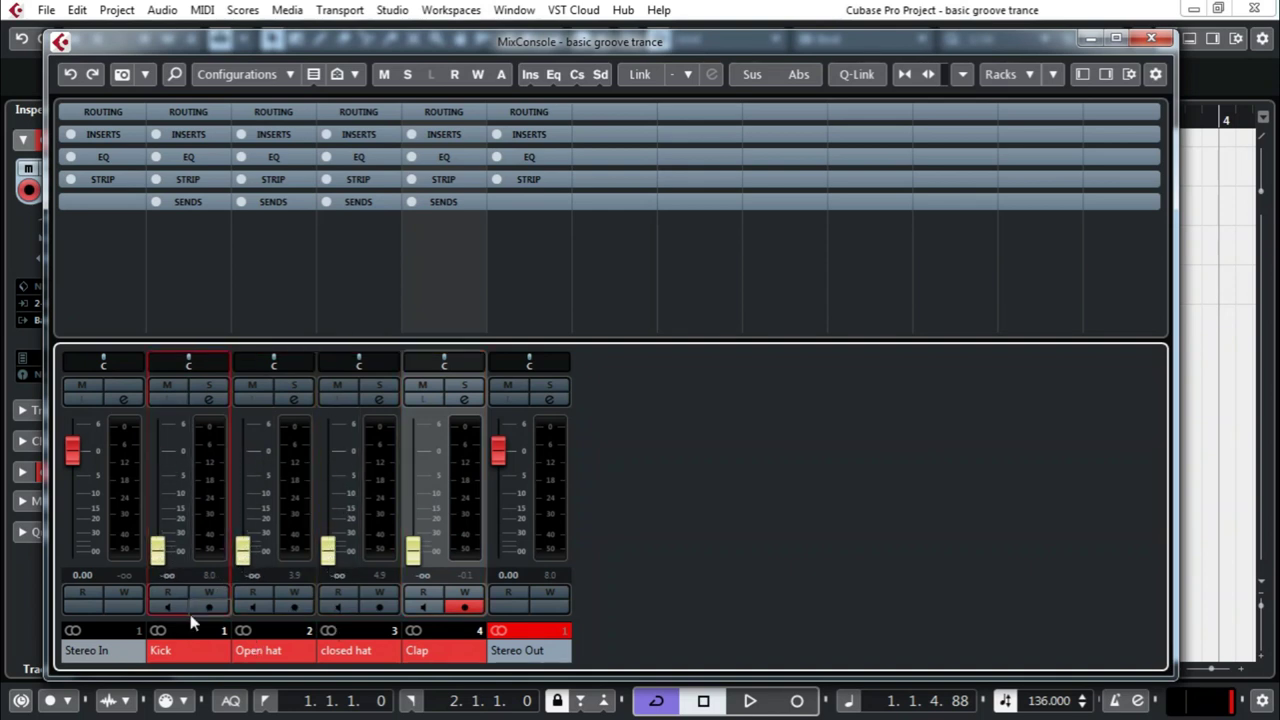
{"action": "left_click", "coordinate": [527, 630]}
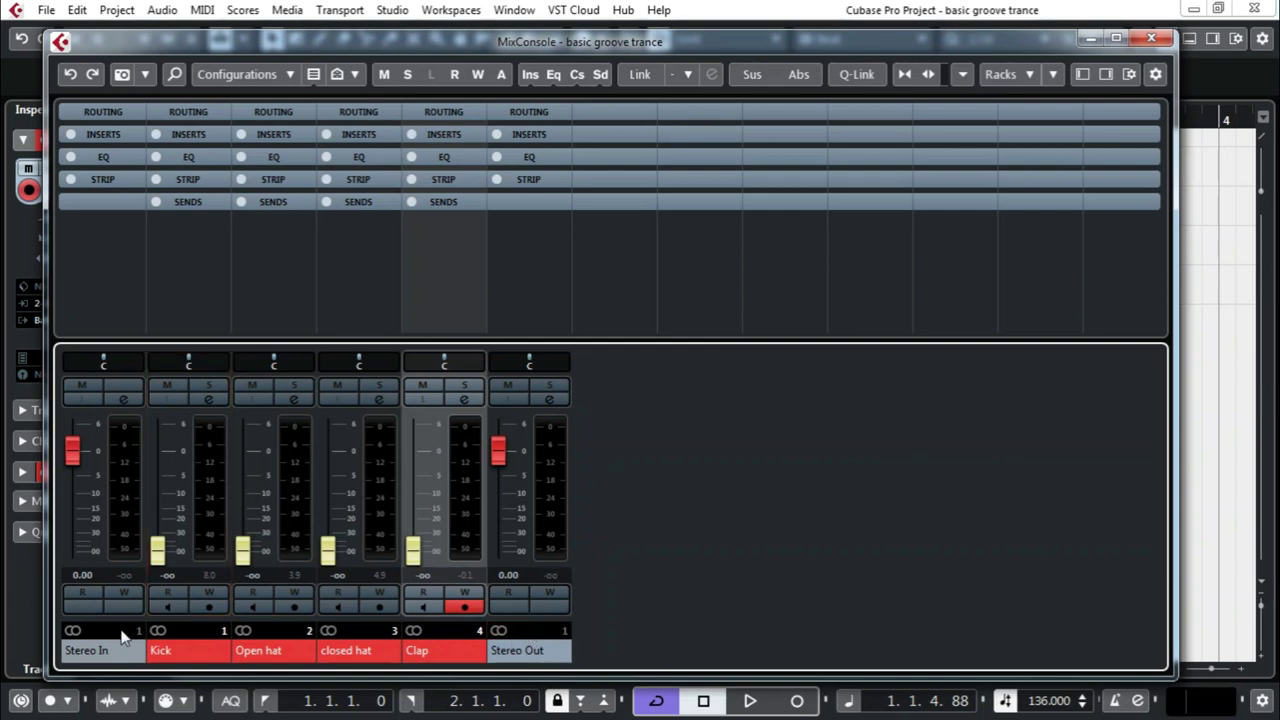
- Set the Kick fader to -11.6, start playback, and raise Open hat to -17.4 and closed hat to -24.9
{"action": "left_click_drag", "start_coordinate": [160, 560], "coordinate": [167, 533]}
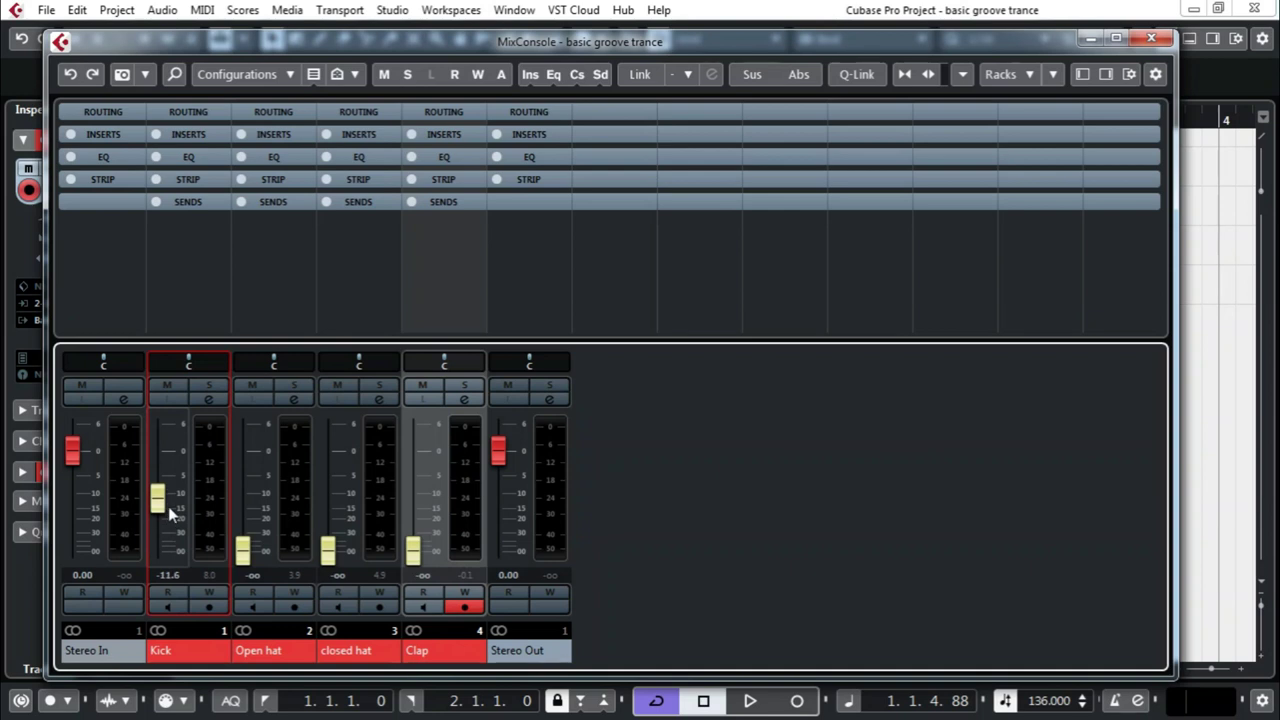
{"action": "key", "text": "space"}
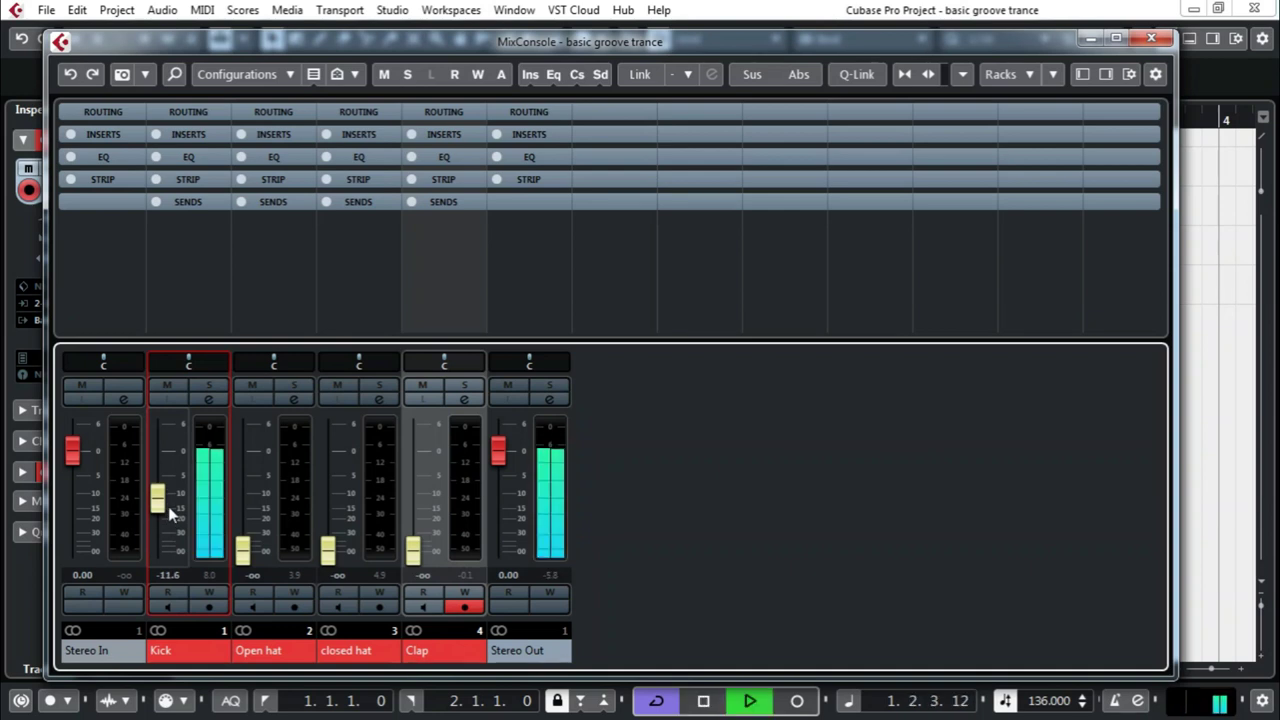
{"action": "left_click_drag", "start_coordinate": [243, 552], "coordinate": [256, 526]}
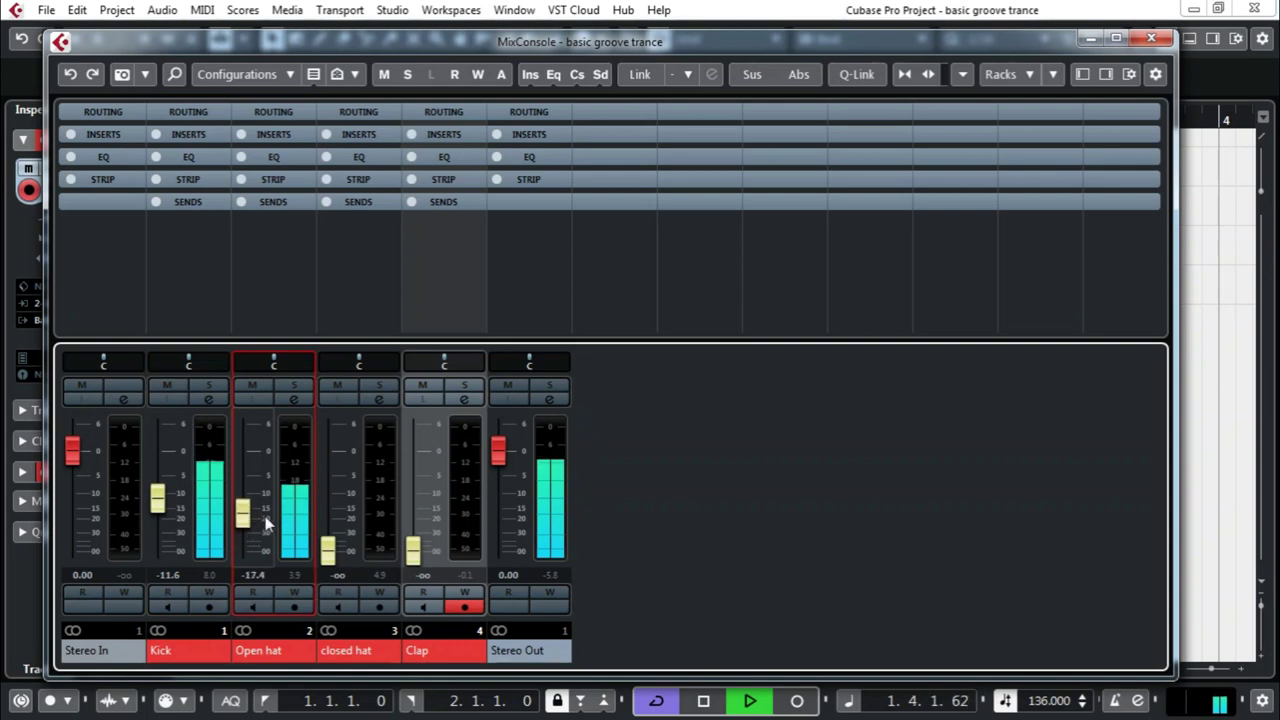
{"action": "left_click_drag", "start_coordinate": [333, 560], "coordinate": [336, 531]}
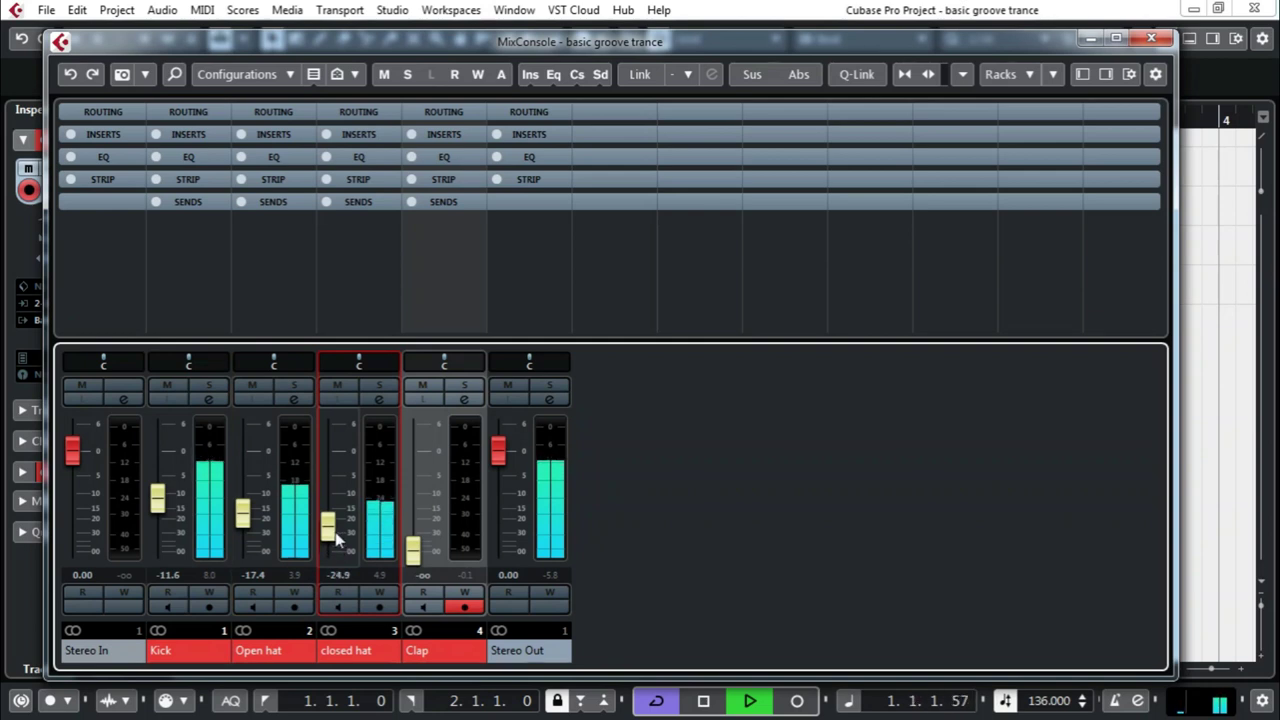
- Raise the Clap fader to -10.1 and the Kick fader to -8.51 while the groove plays
{"action": "left_click_drag", "start_coordinate": [421, 556], "coordinate": [422, 503]}
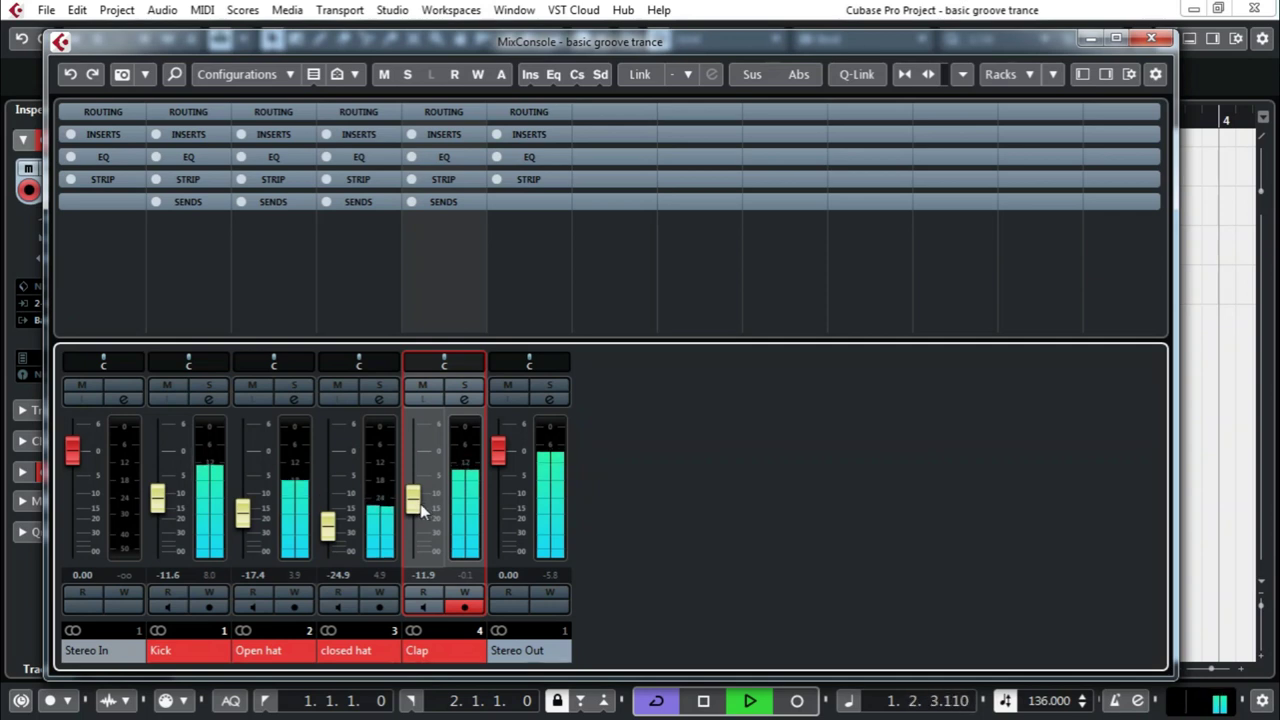
{"action": "left_click_drag", "start_coordinate": [419, 507], "coordinate": [418, 501]}
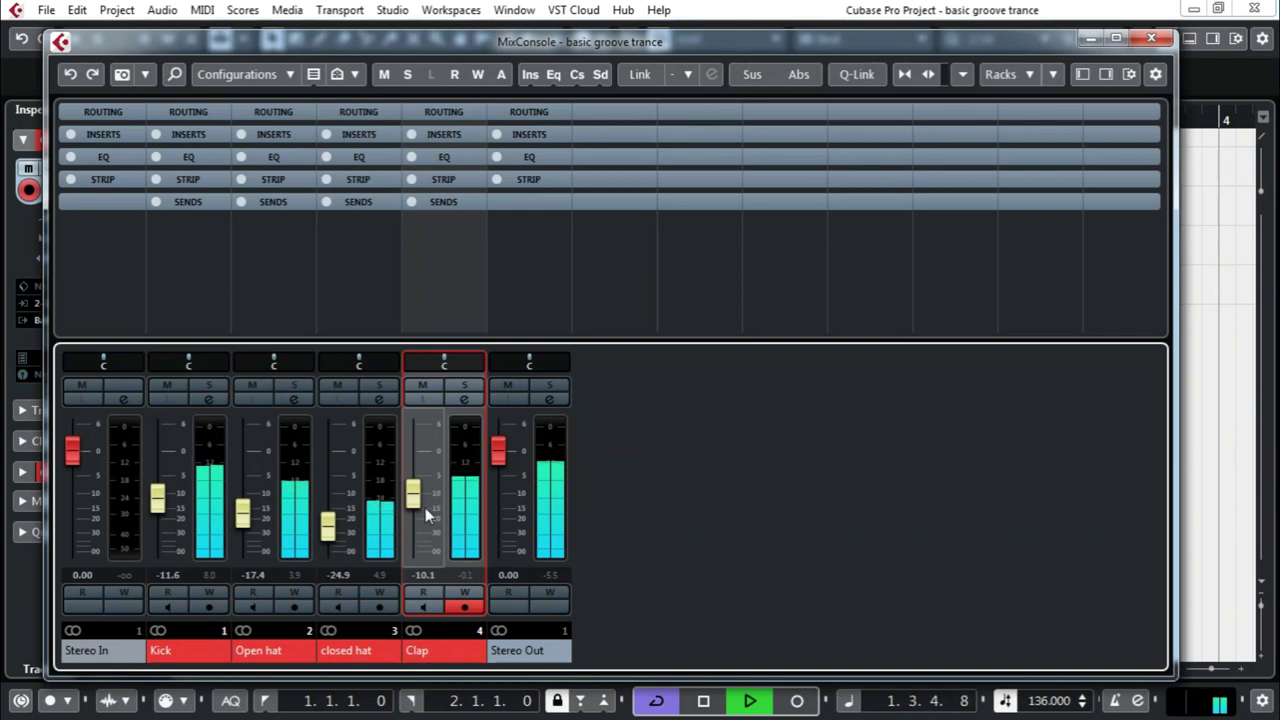
{"action": "left_click_drag", "start_coordinate": [160, 514], "coordinate": [161, 509]}
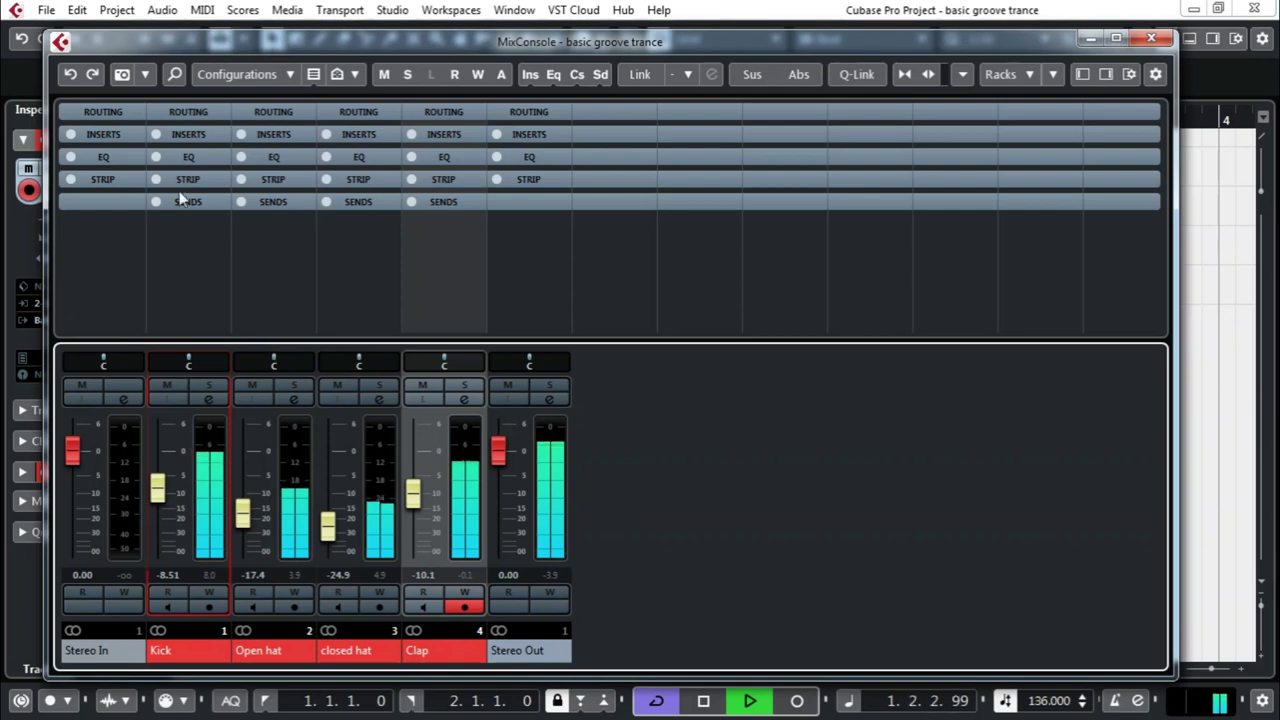
- Insert FabFilter Pro-Q 2 in the Kick channel's first insert slot
{"action": "left_click", "coordinate": [206, 398]}
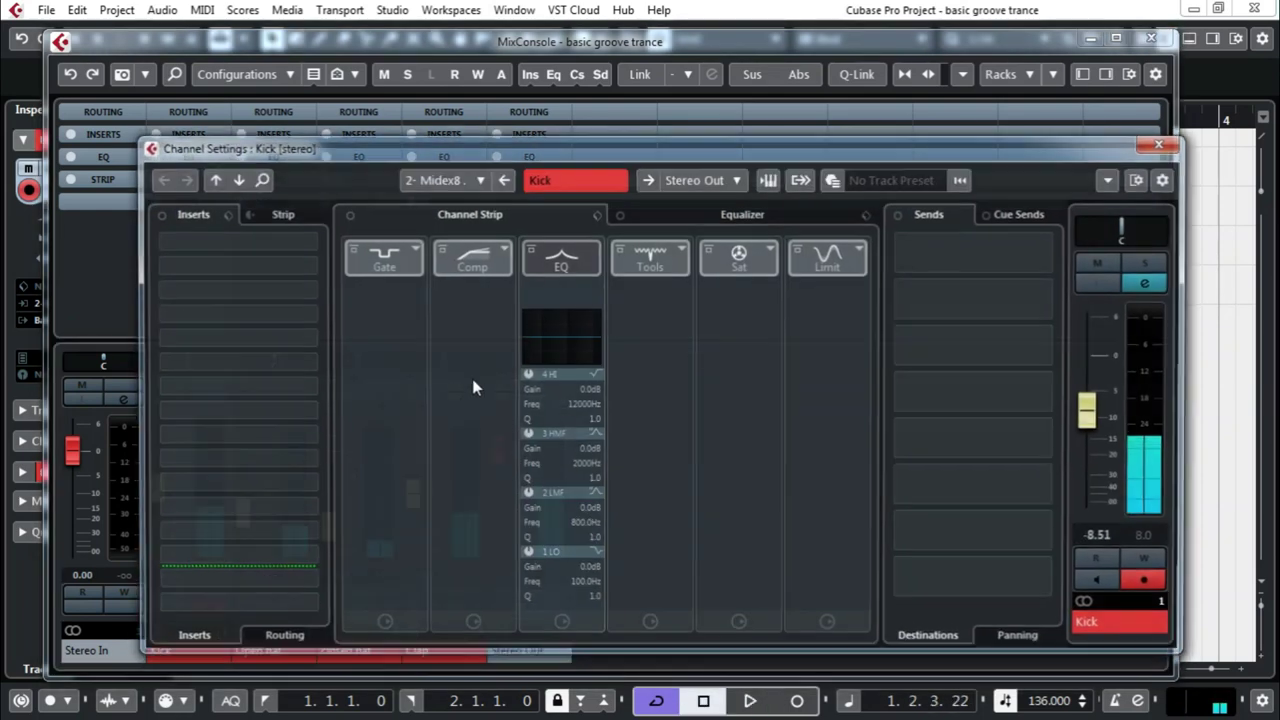
{"action": "left_click", "coordinate": [258, 253]}
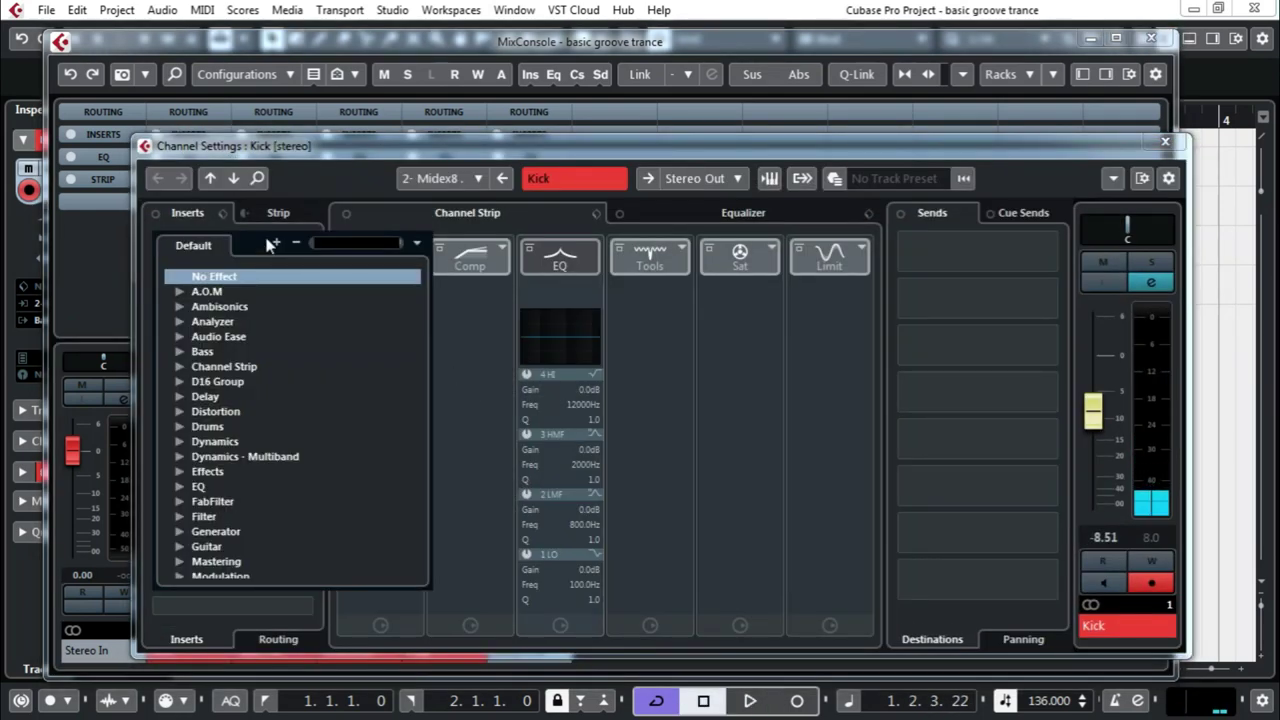
{"action": "type", "text": "pro"}
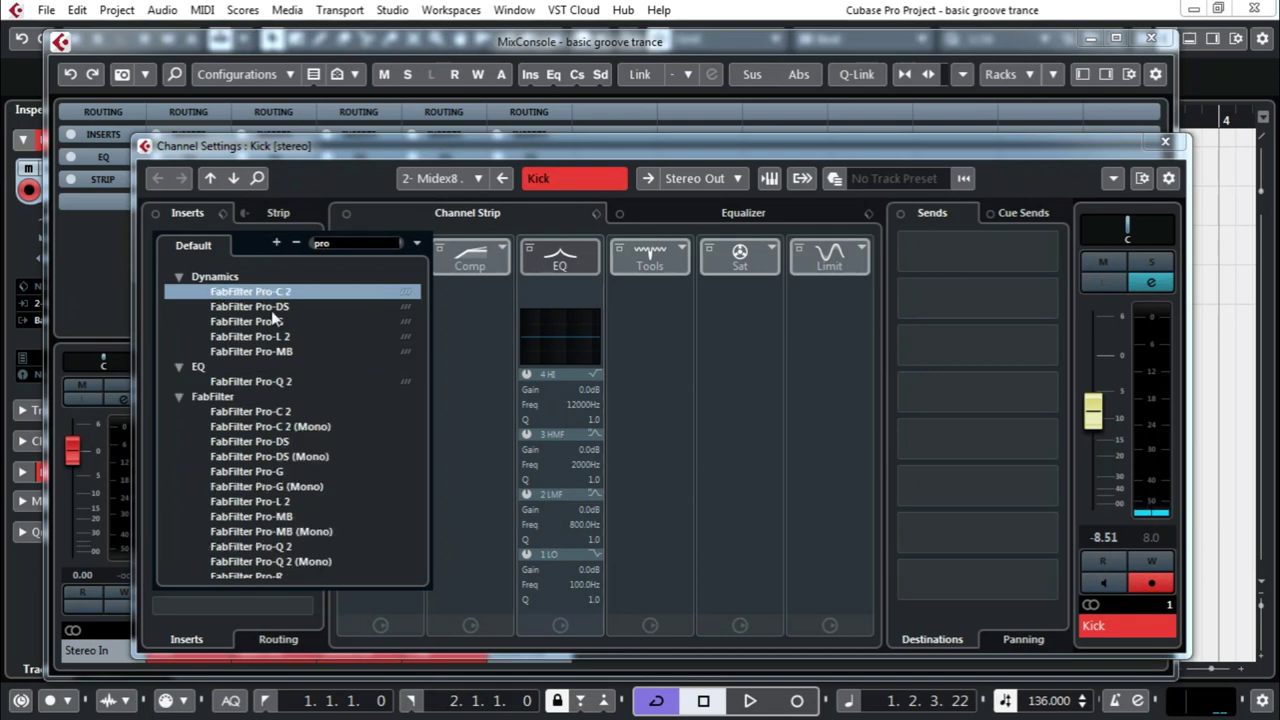
{"action": "left_click", "coordinate": [255, 381]}
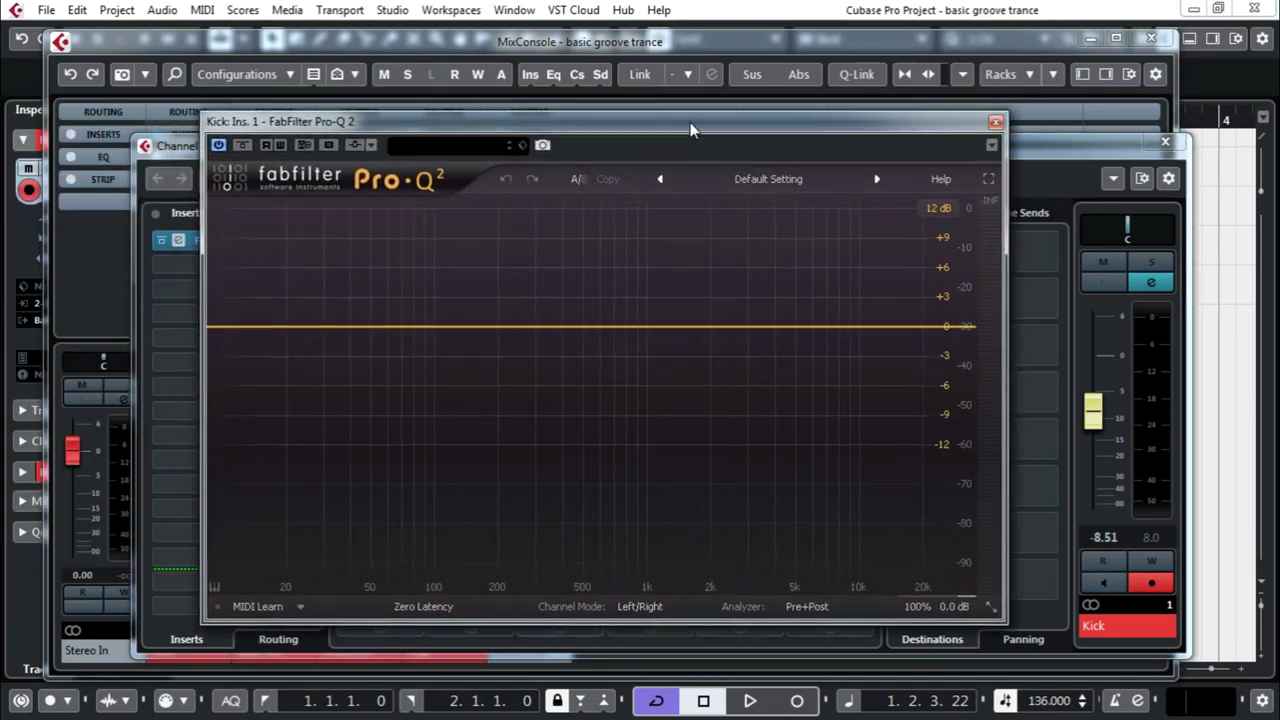
{"action": "left_click_drag", "start_coordinate": [690, 120], "coordinate": [758, 118]}
- During playback, add a bell boost of about 4.5 dB near 65 Hz to the Kick and compare it with the band bypassed
{"action": "key", "text": "space"}
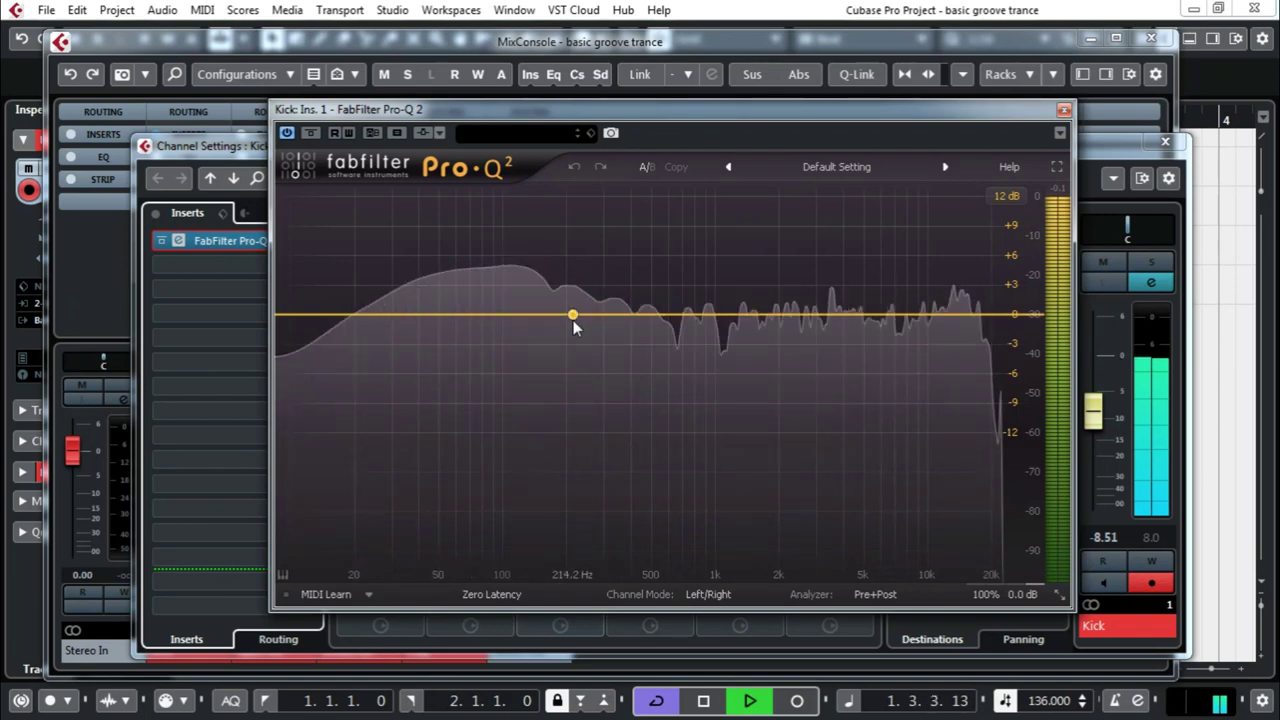
{"action": "left_click_drag", "start_coordinate": [497, 314], "coordinate": [457, 254]}
{"action": "left_click_drag", "start_coordinate": [495, 515], "coordinate": [490, 532]}
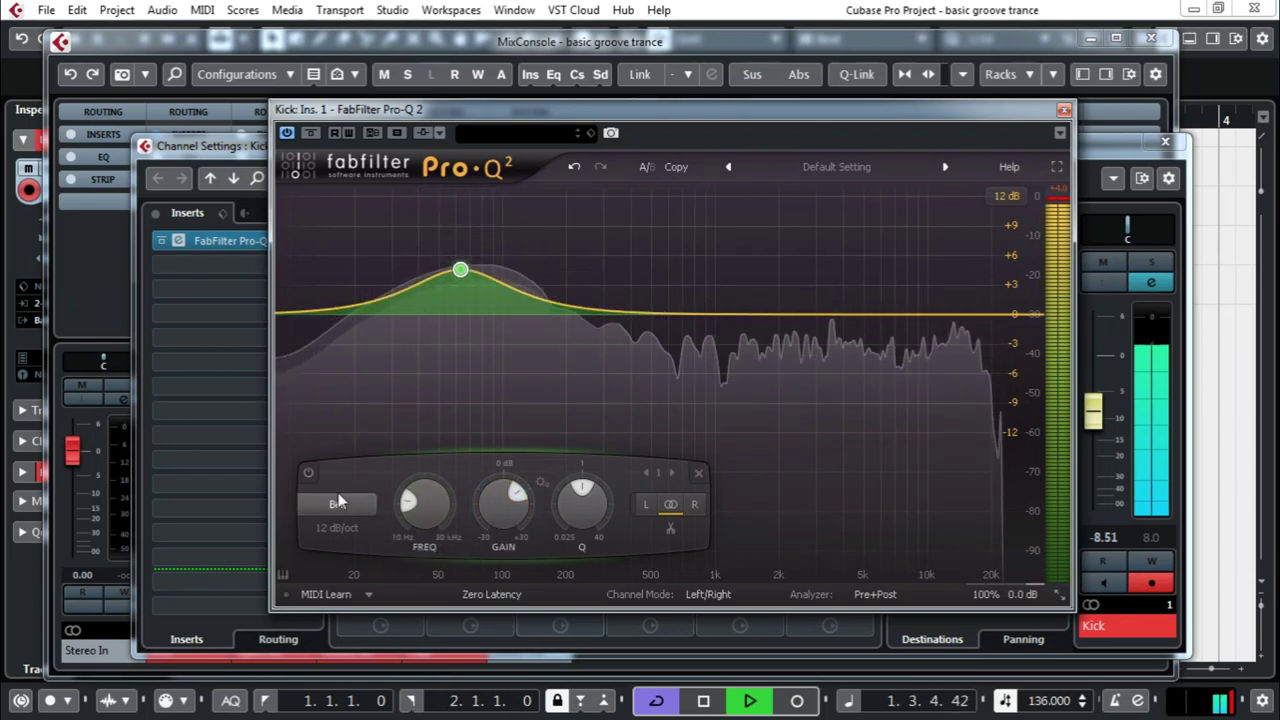
{"action": "left_click", "coordinate": [308, 473]}
{"action": "left_click", "coordinate": [308, 473]}
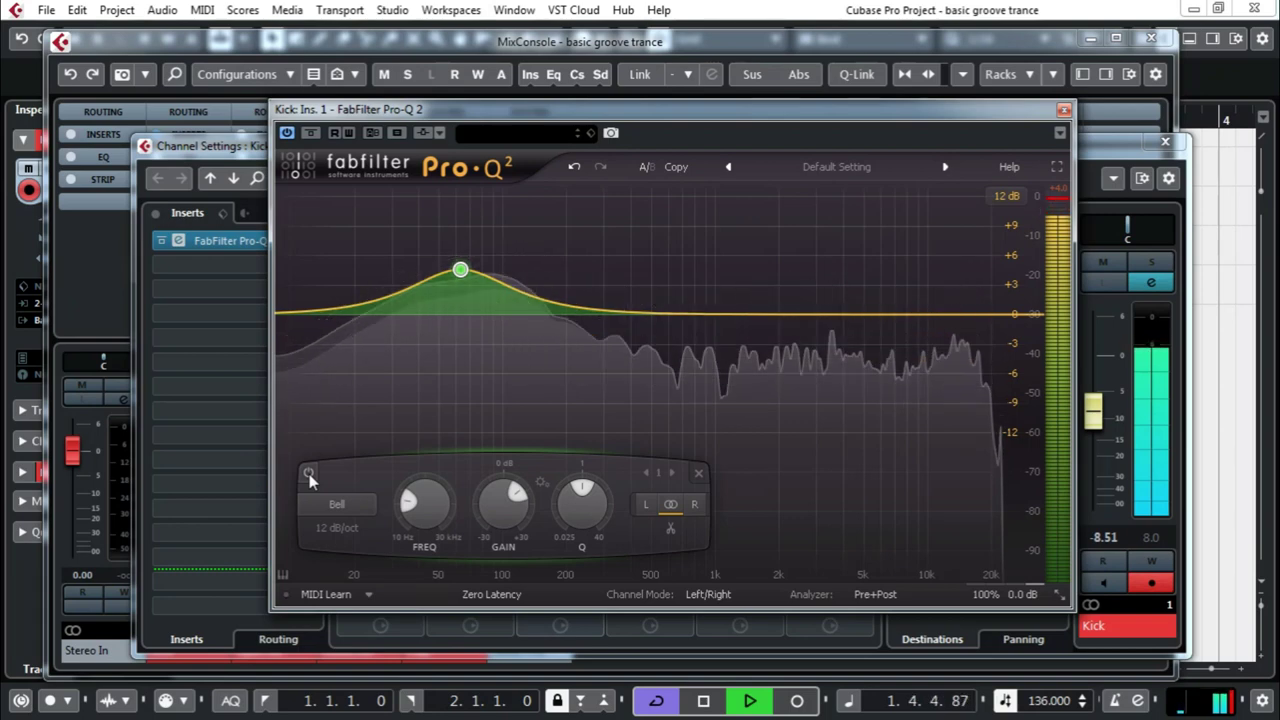
- Try a second bell band at 30000 Hz with -10.86 dB gain on the Kick, and delete that band
{"action": "double_click", "coordinate": [657, 314]}
{"action": "left_click_drag", "start_coordinate": [657, 314], "coordinate": [668, 283]}
{"action": "right_click", "coordinate": [668, 283]}
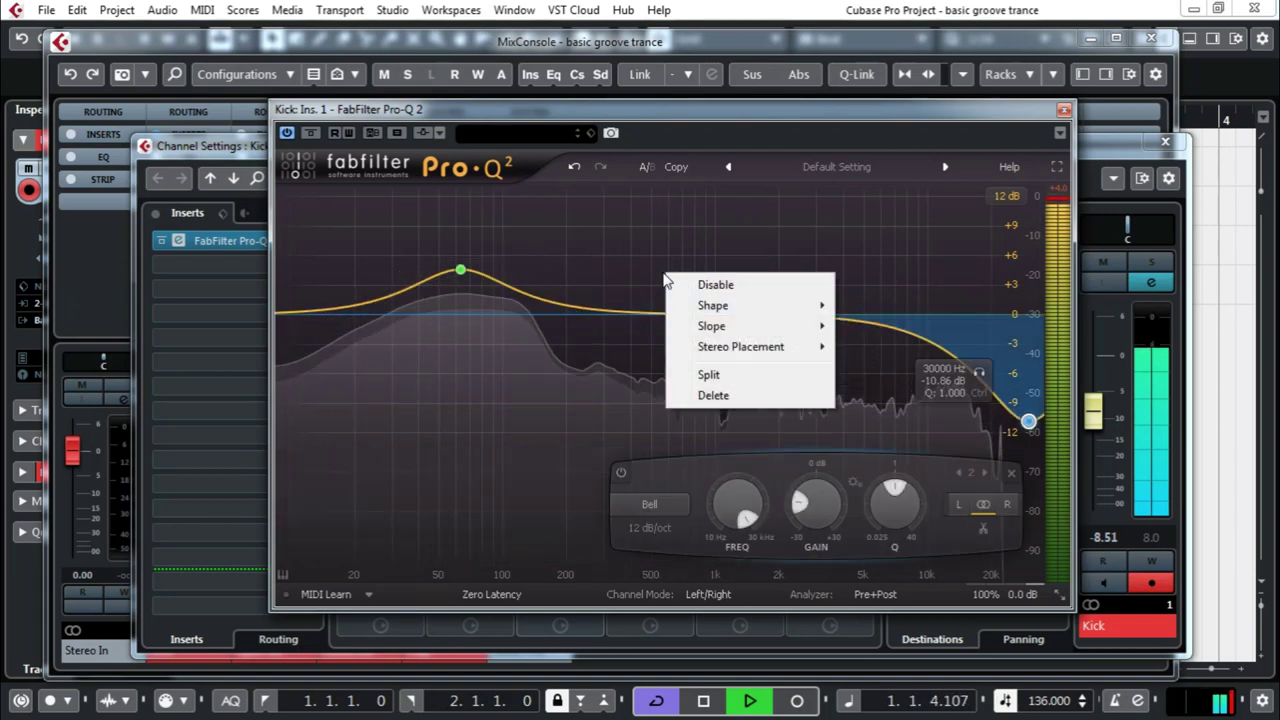
{"action": "left_click", "coordinate": [591, 408]}
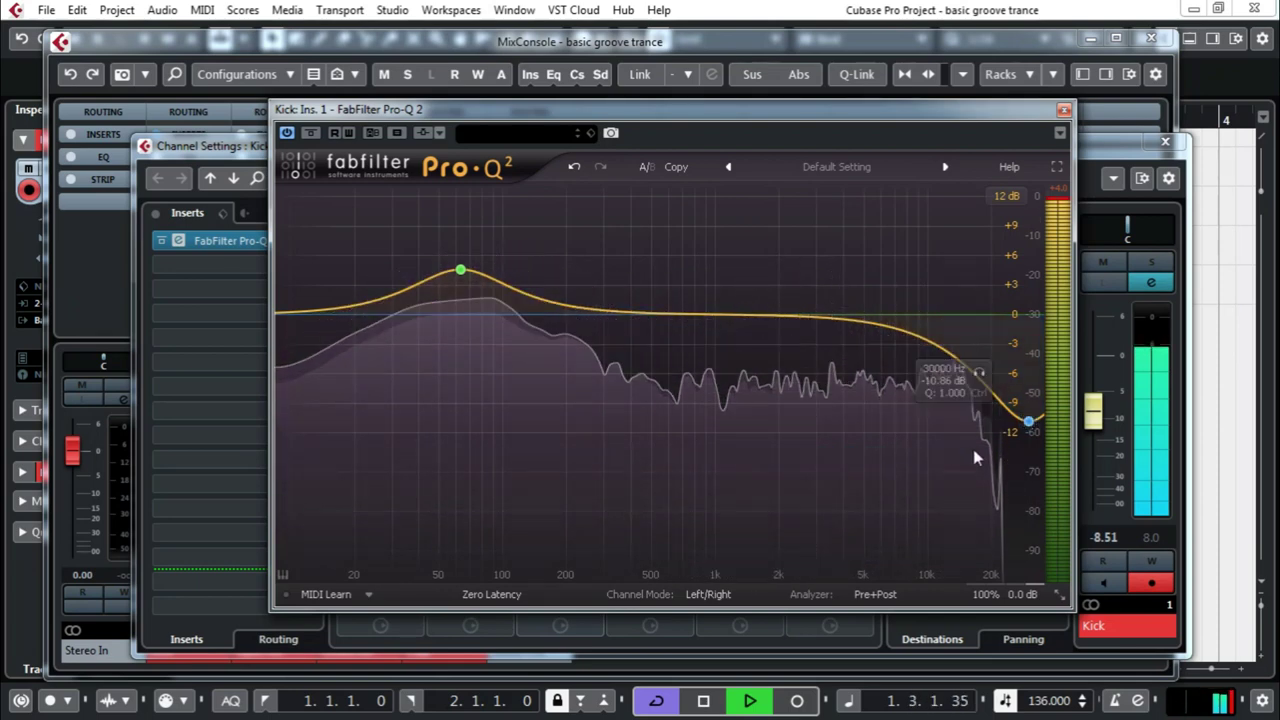
{"action": "left_click", "coordinate": [1028, 423]}
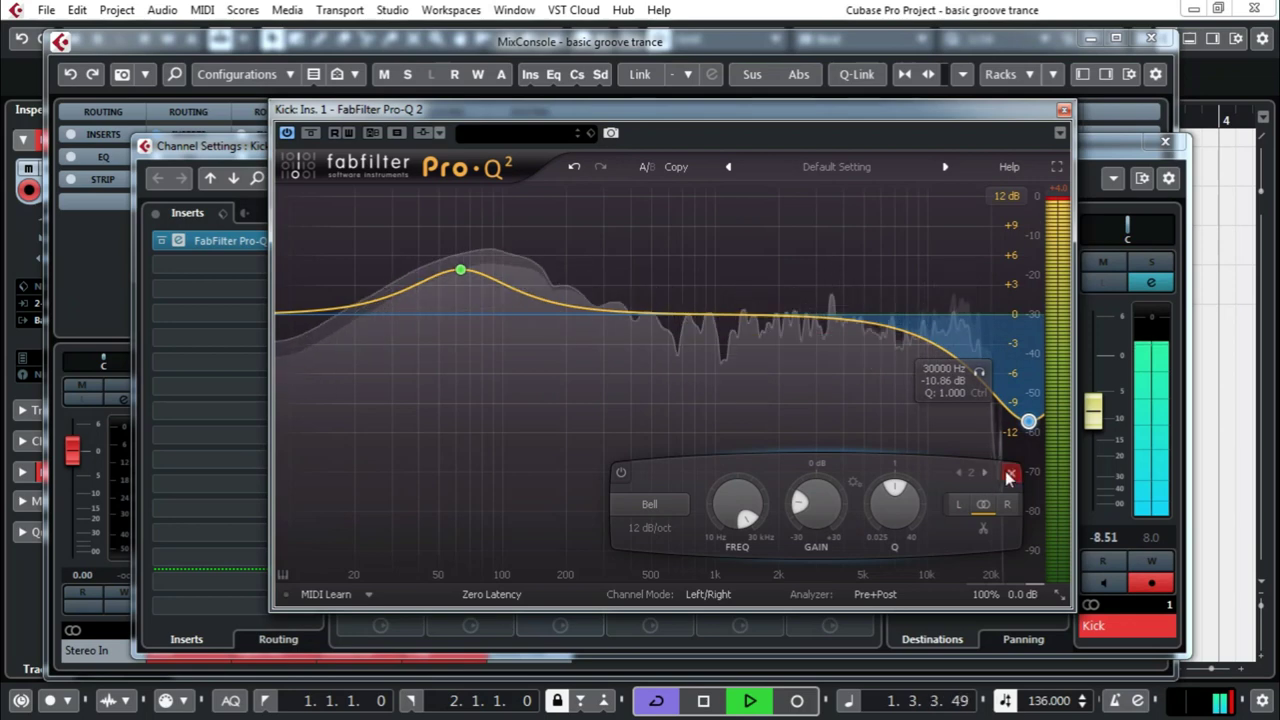
{"action": "left_click", "coordinate": [1010, 473]}
- Add a bell band at 5510 Hz to the Kick EQ, narrow its Q slightly and raise its gain to about 12 dB
{"action": "left_click_drag", "start_coordinate": [694, 316], "coordinate": [876, 254]}
{"action": "left_click_drag", "start_coordinate": [888, 530], "coordinate": [890, 505]}
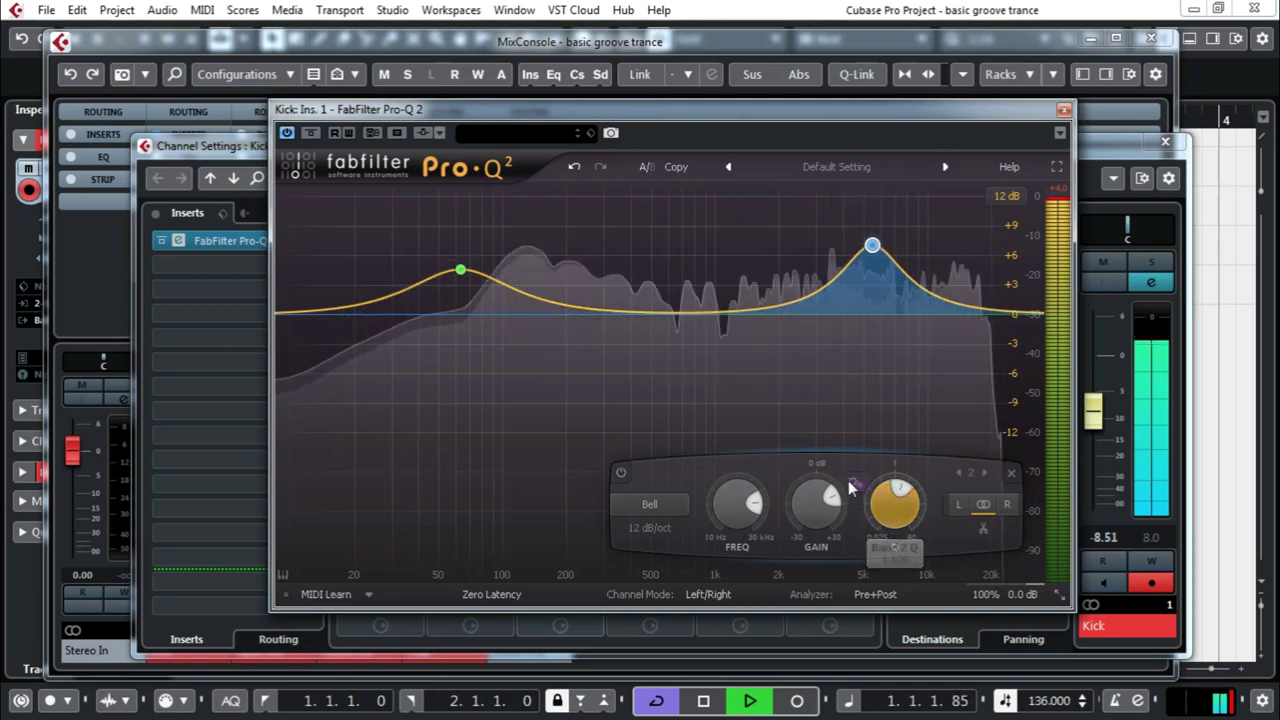
{"action": "left_click_drag", "start_coordinate": [810, 505], "coordinate": [811, 488]}
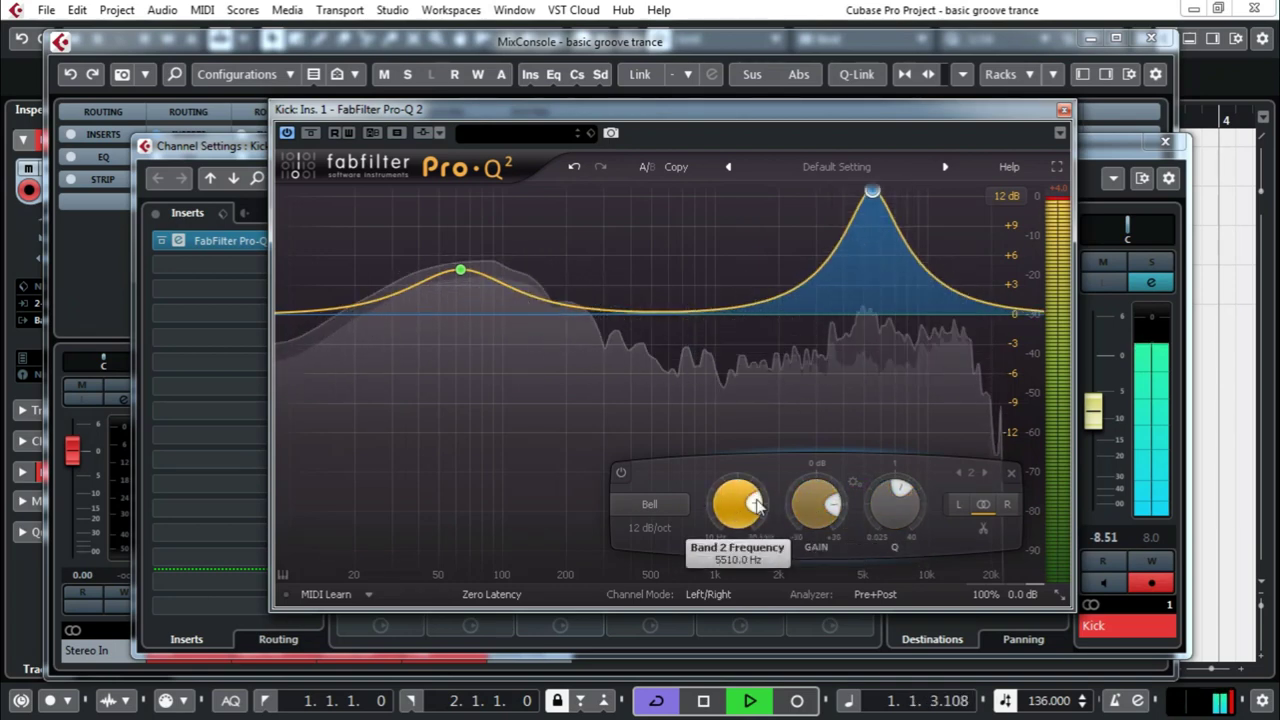
- Move the Kick's upper bell band to about 6738 Hz, lower its gain to 7.32 dB, and compare it with the band bypassed
{"action": "mouse_move", "coordinate": [728, 508]}
{"action": "left_mouse_down"}
{"action": "mouse_move", "coordinate": [716, 538]}
{"action": "mouse_move", "coordinate": [724, 506]}
{"action": "left_mouse_up"}
{"action": "left_click_drag", "start_coordinate": [814, 505], "coordinate": [823, 538]}
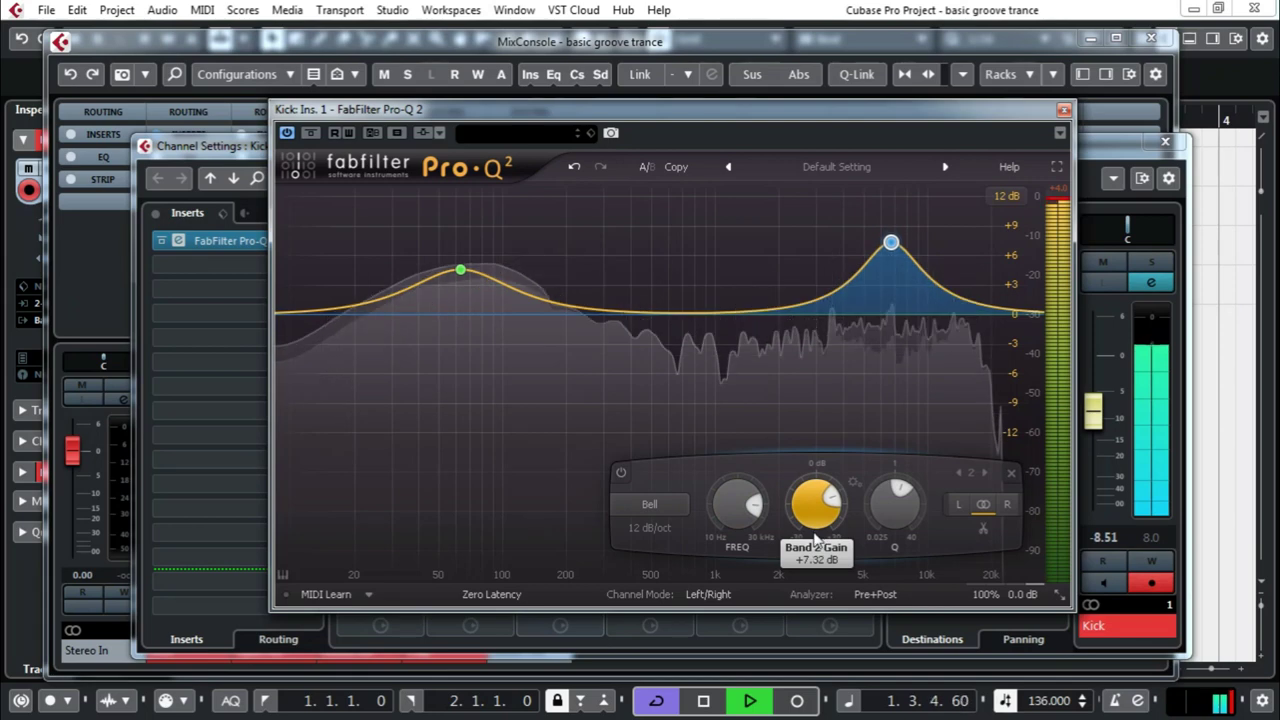
{"action": "left_click", "coordinate": [623, 473]}
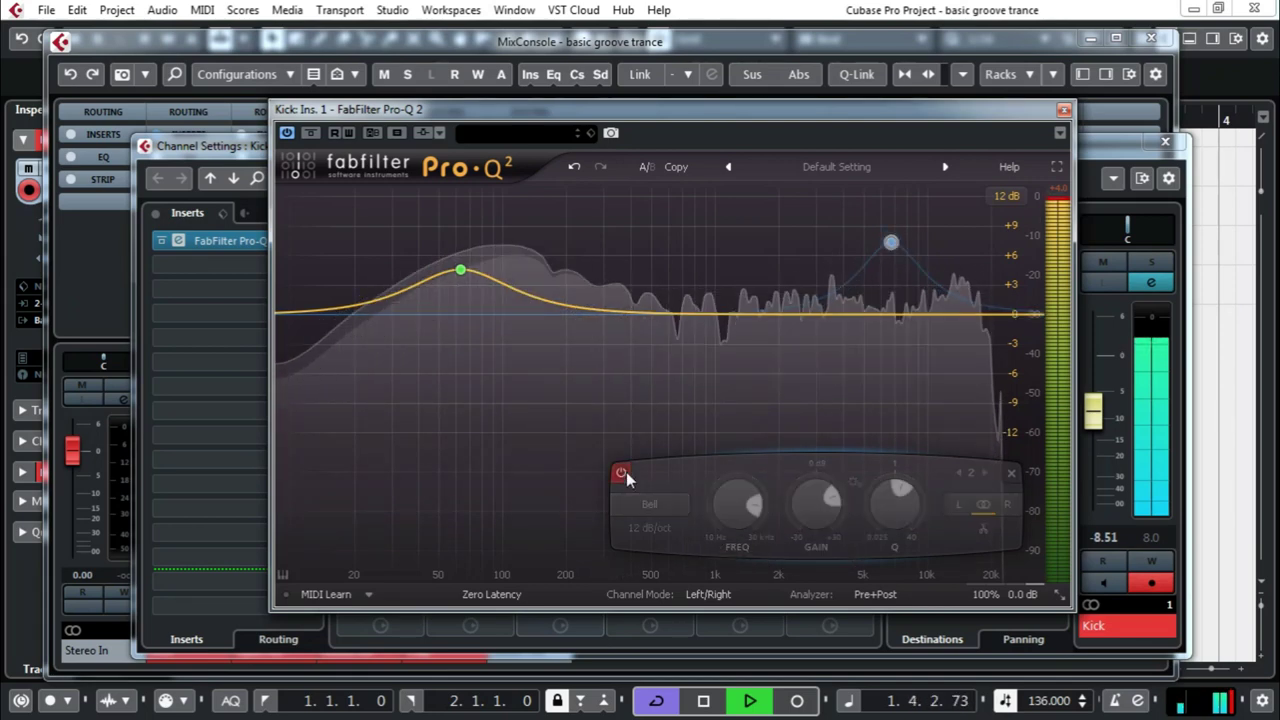
{"action": "left_click", "coordinate": [623, 473]}
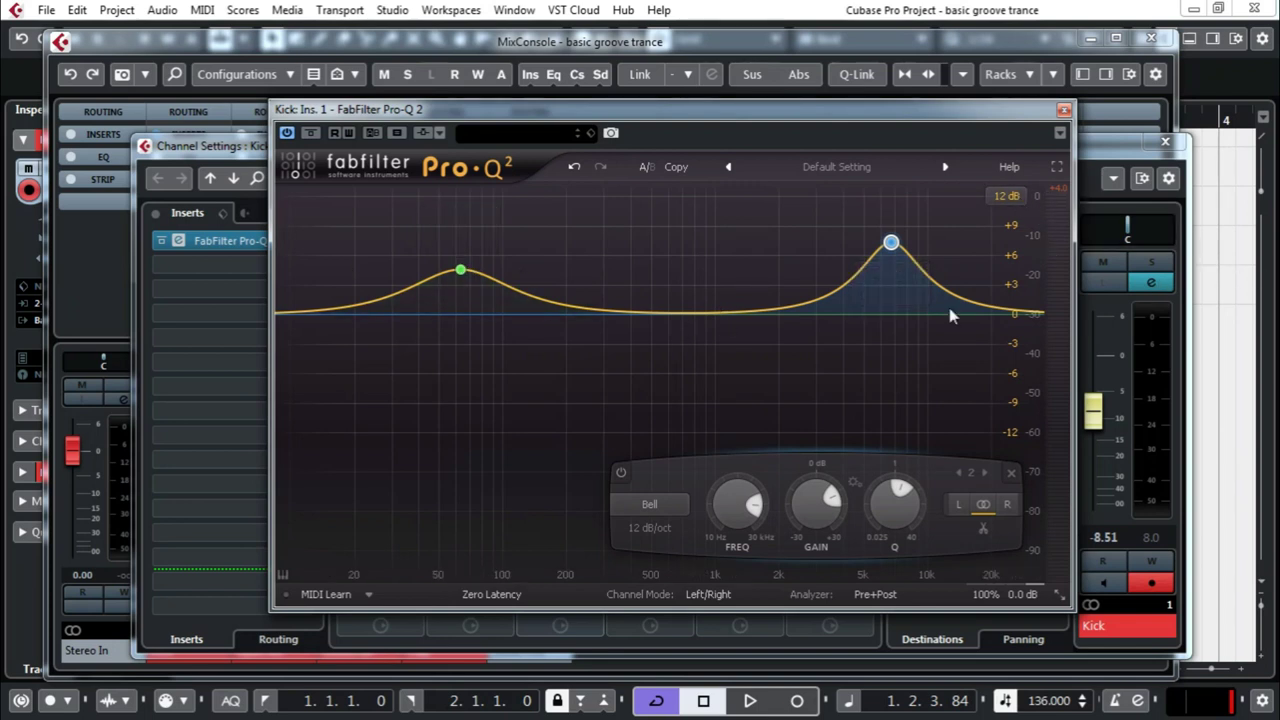
- During playback, set the Kick EQ's output level to -6 dB and the Kick channel fader to -3.09, and close both Kick windows
{"action": "key", "text": "space"}
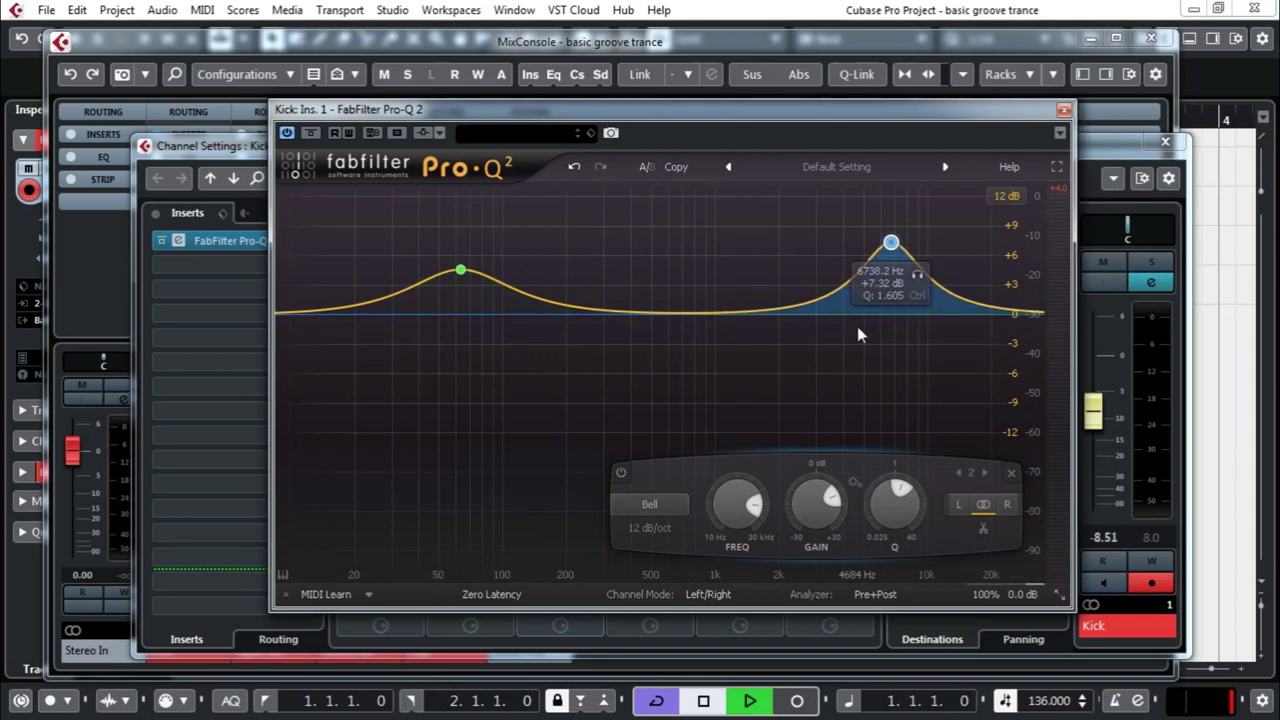
{"action": "left_click_drag", "start_coordinate": [799, 113], "coordinate": [760, 103]}
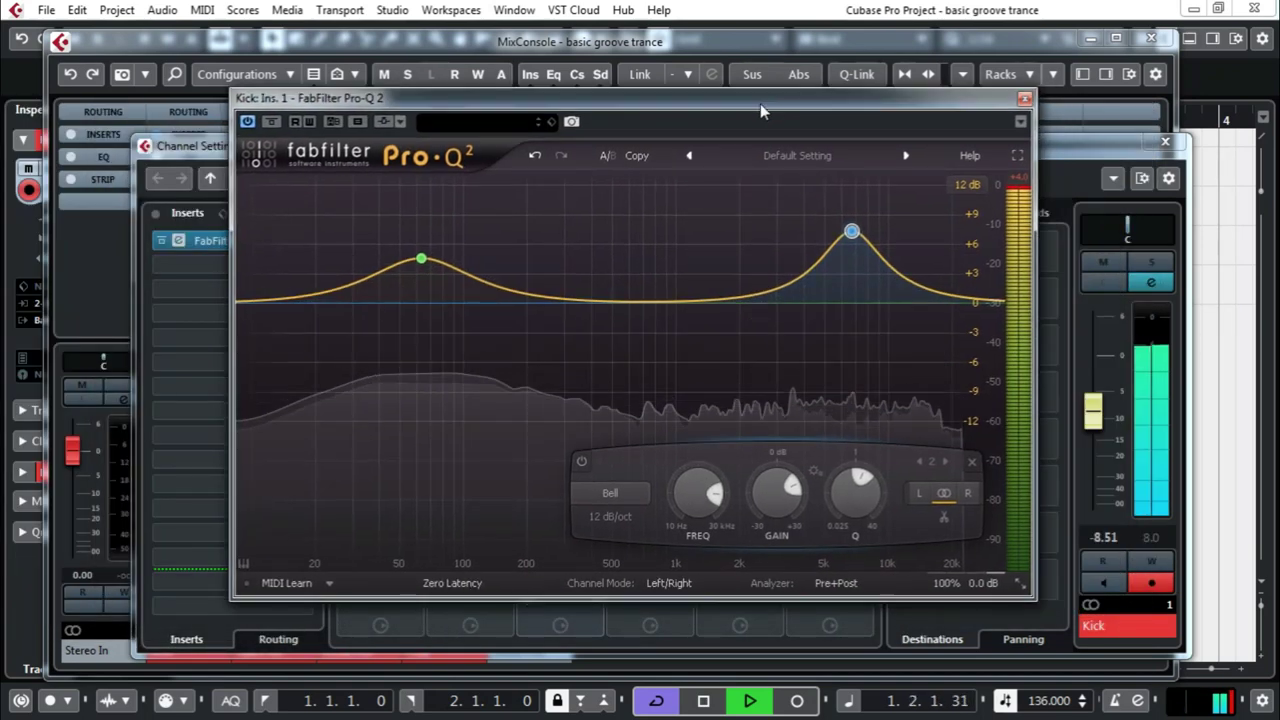
{"action": "mouse_move", "coordinate": [1097, 420]}
{"action": "left_mouse_down"}
{"action": "mouse_move", "coordinate": [1102, 455]}
{"action": "mouse_move", "coordinate": [1104, 426]}
{"action": "left_mouse_up"}
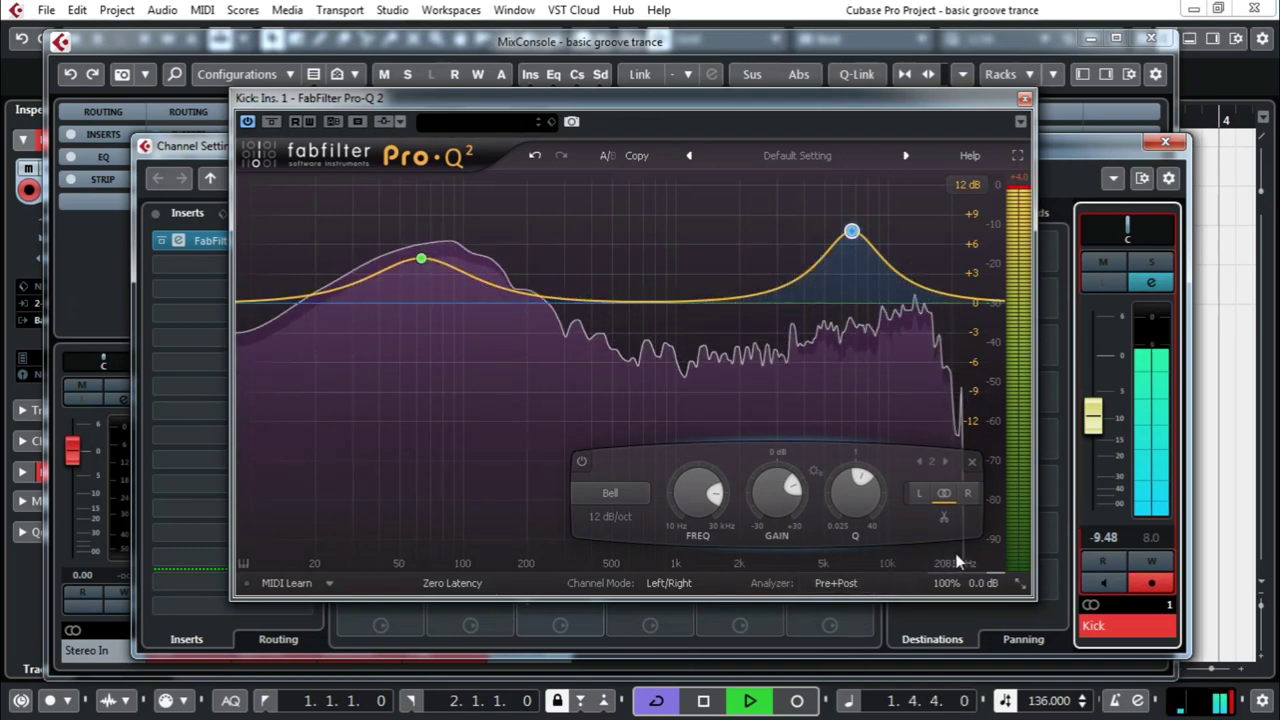
{"action": "mouse_move", "coordinate": [948, 590]}
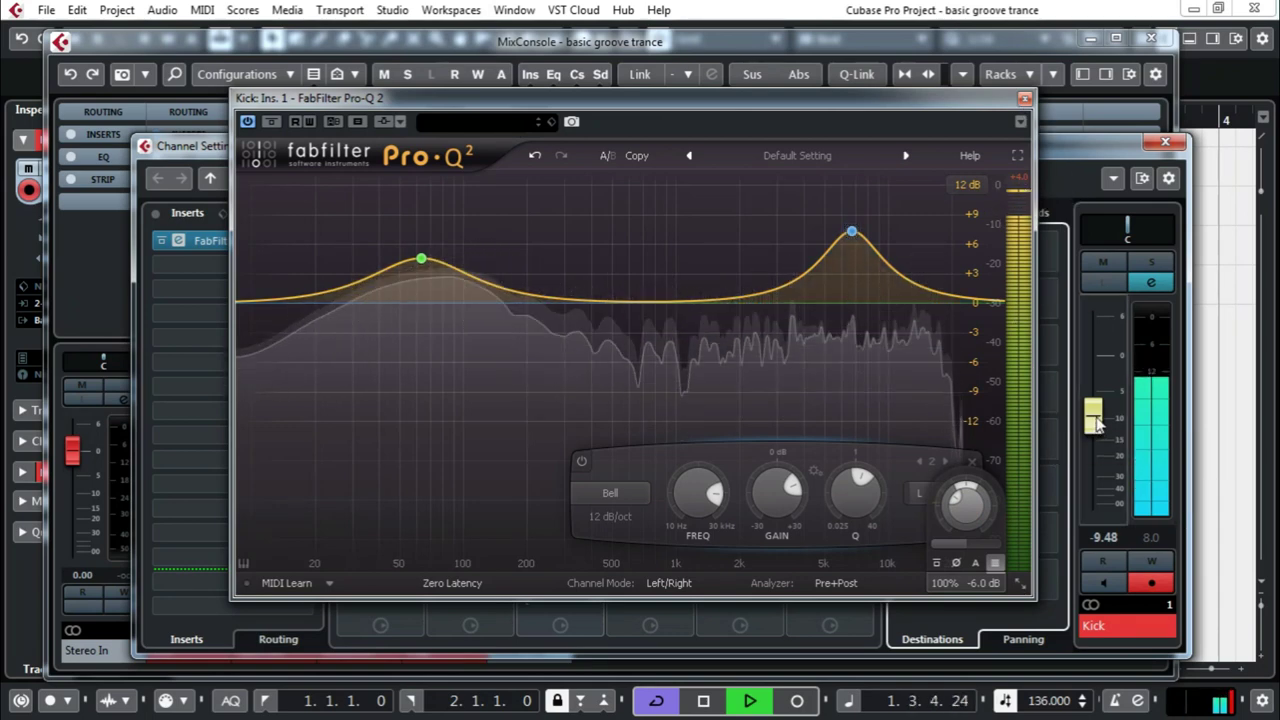
{"action": "left_click_drag", "start_coordinate": [1097, 428], "coordinate": [1106, 390]}
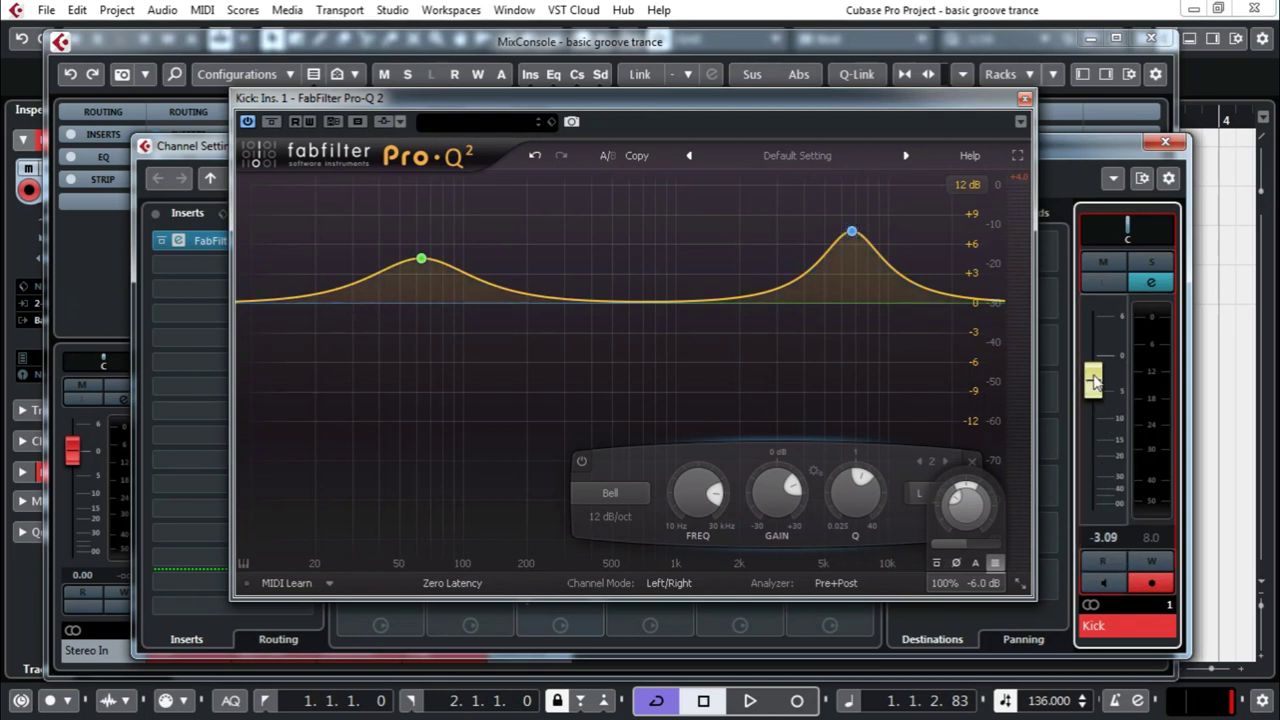
{"action": "key", "text": "space"}
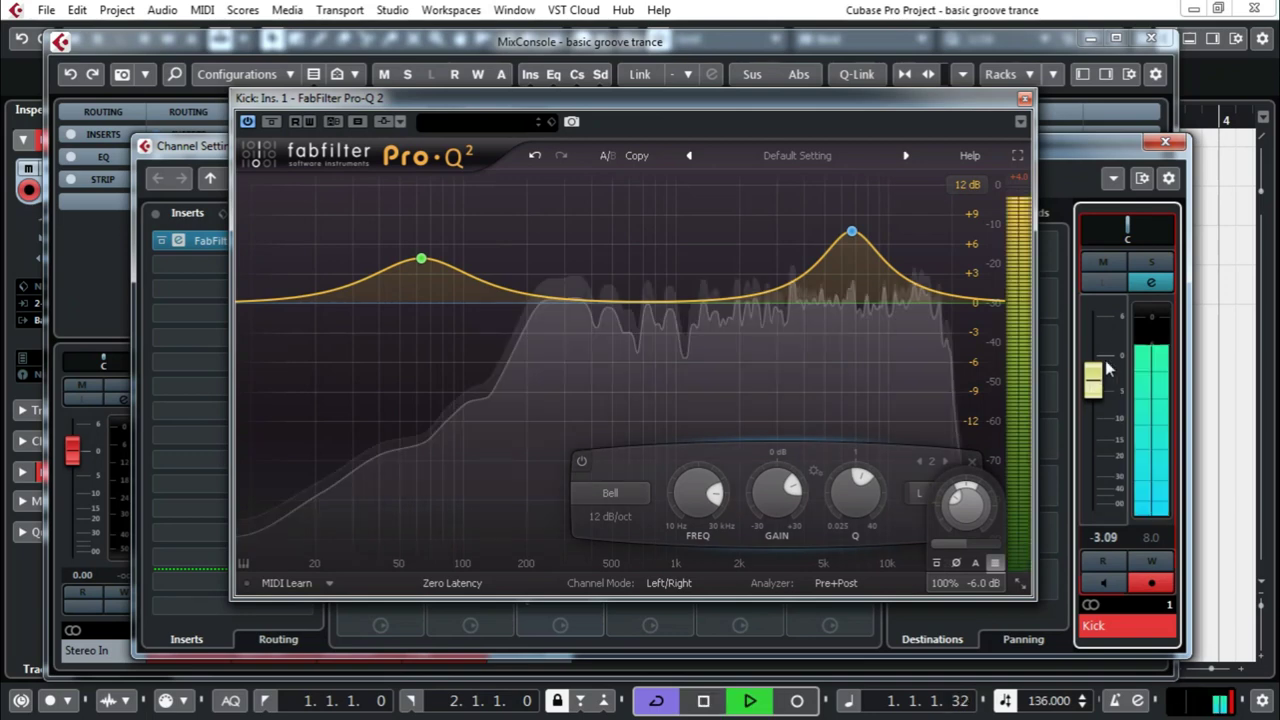
{"action": "left_click", "coordinate": [1023, 101]}
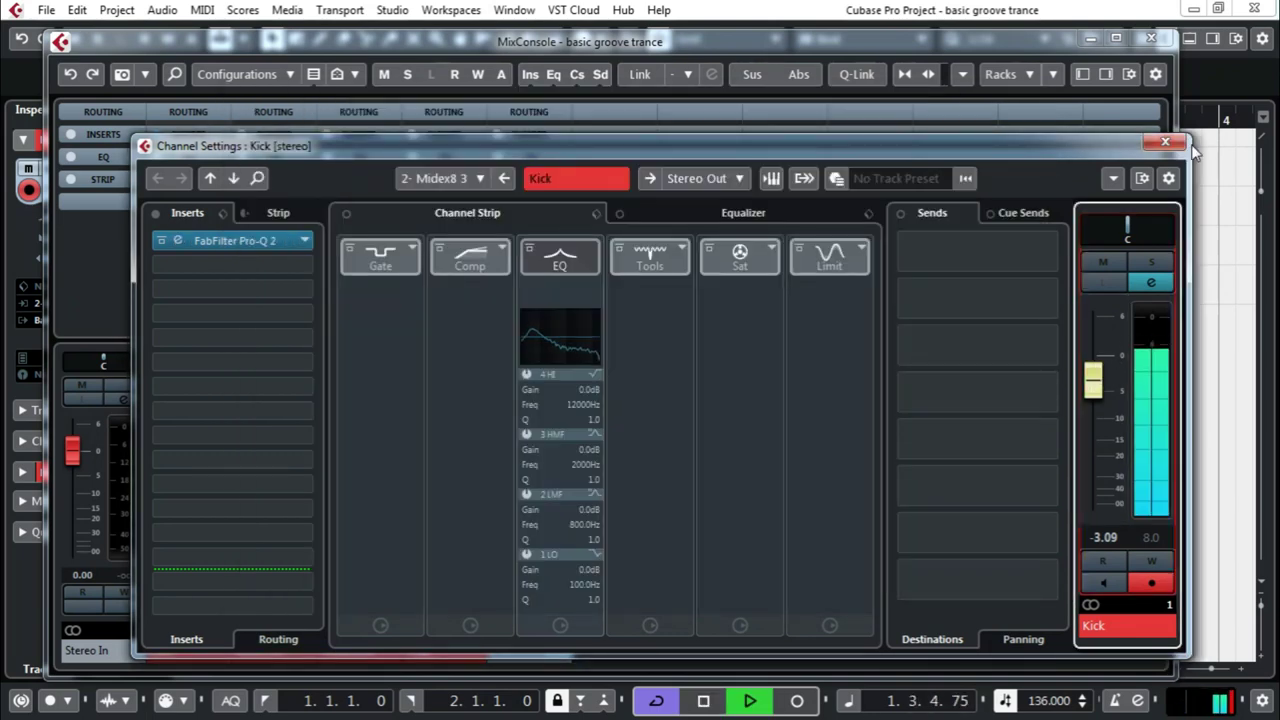
{"action": "left_click", "coordinate": [1165, 141]}
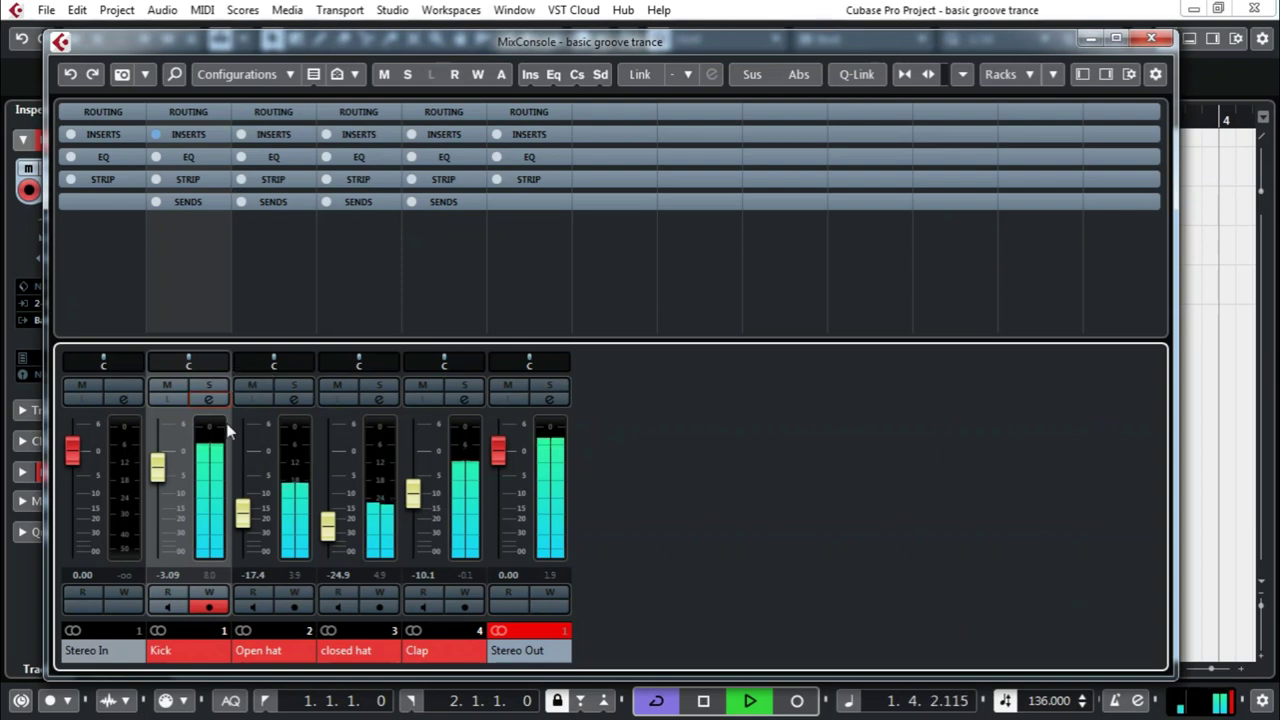
- Insert FabFilter Pro-Q 2 in the Open hat channel's first insert slot
{"action": "left_click", "coordinate": [293, 400]}
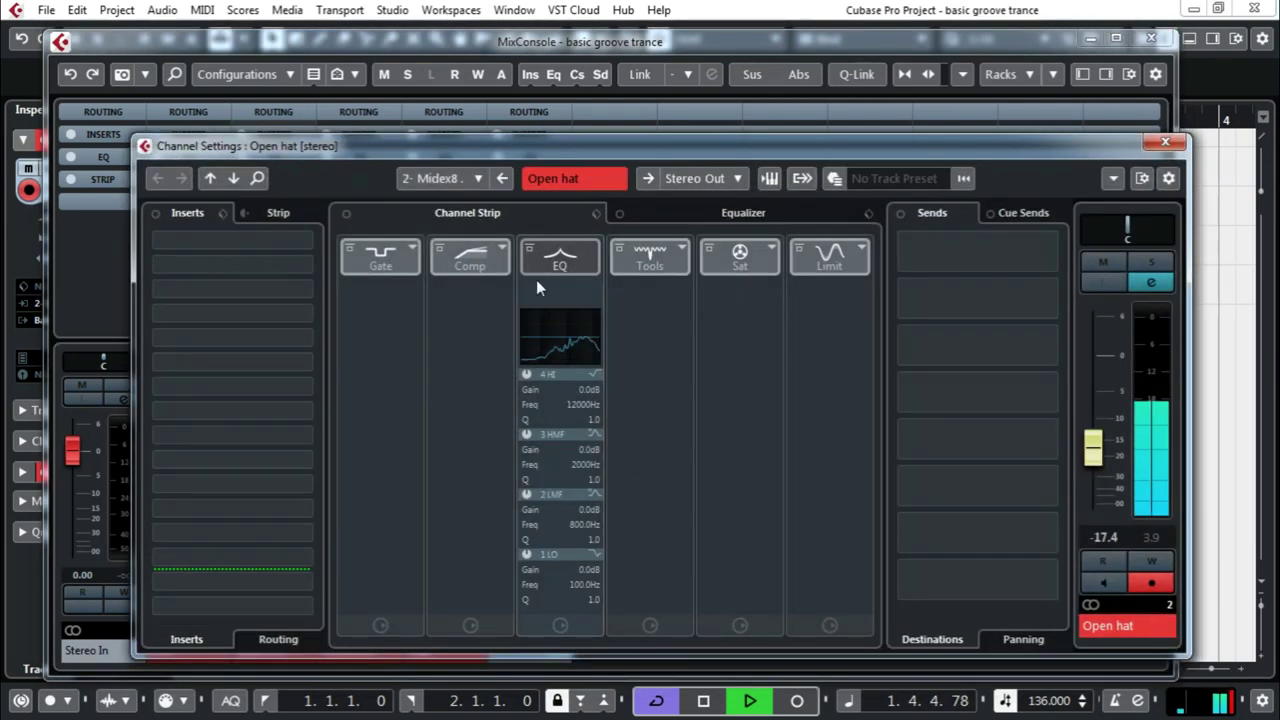
{"action": "left_click", "coordinate": [233, 243]}
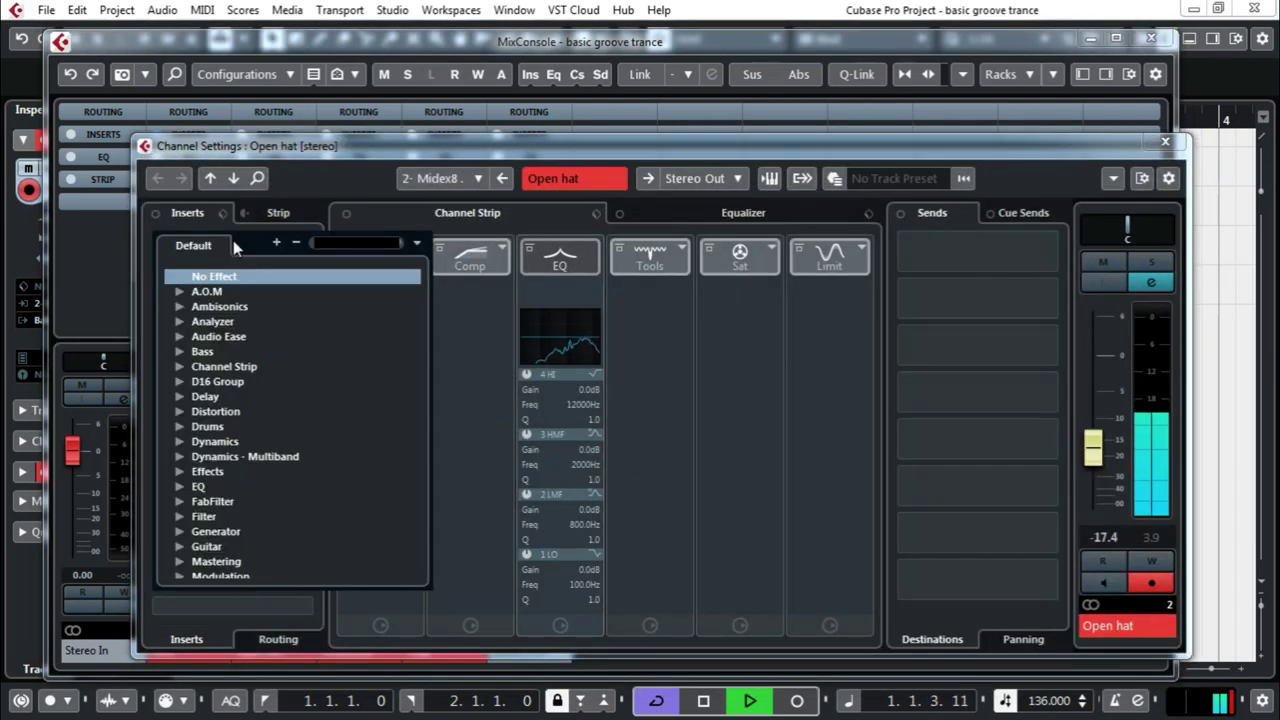
{"action": "type", "text": "pro"}
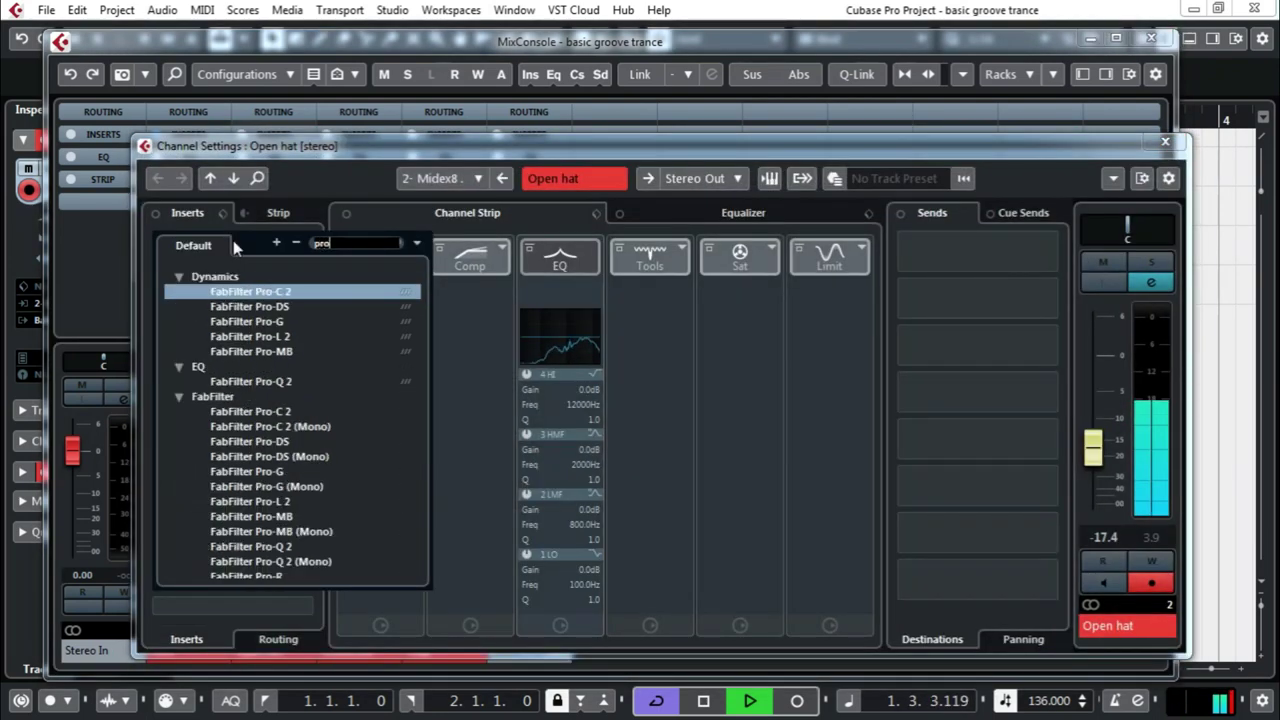
{"action": "left_click", "coordinate": [258, 381]}
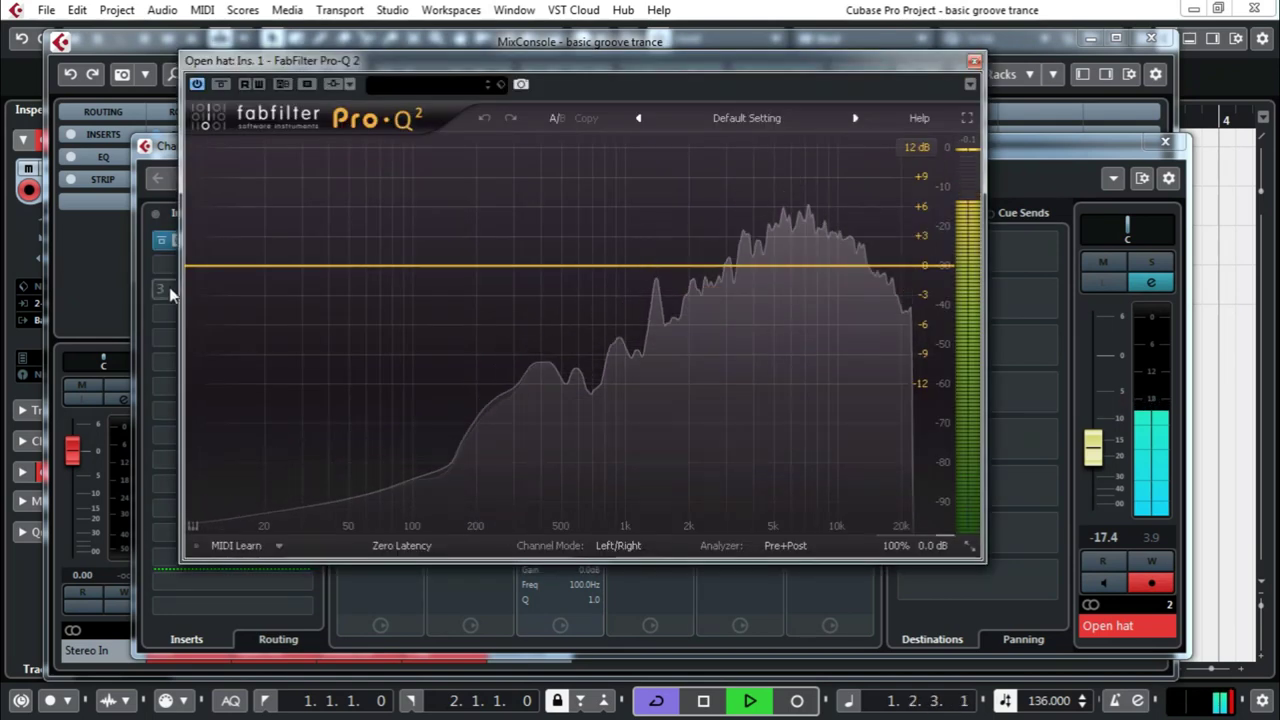
- Add a 96 dB/oct low cut to the Open hat EQ at about 383 Hz with a Q of about 0.92
{"action": "left_click_drag", "start_coordinate": [221, 271], "coordinate": [245, 313]}
{"action": "left_click", "coordinate": [250, 458]}
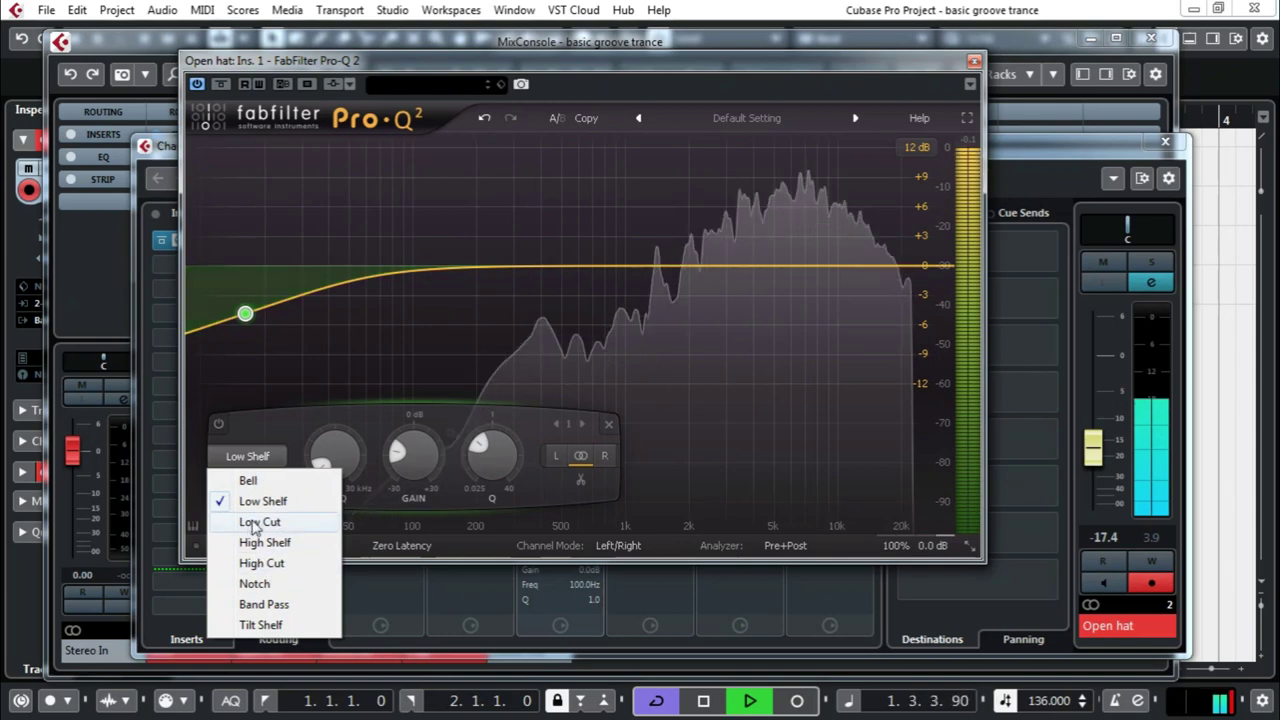
{"action": "left_click", "coordinate": [255, 522]}
{"action": "left_click", "coordinate": [248, 480]}
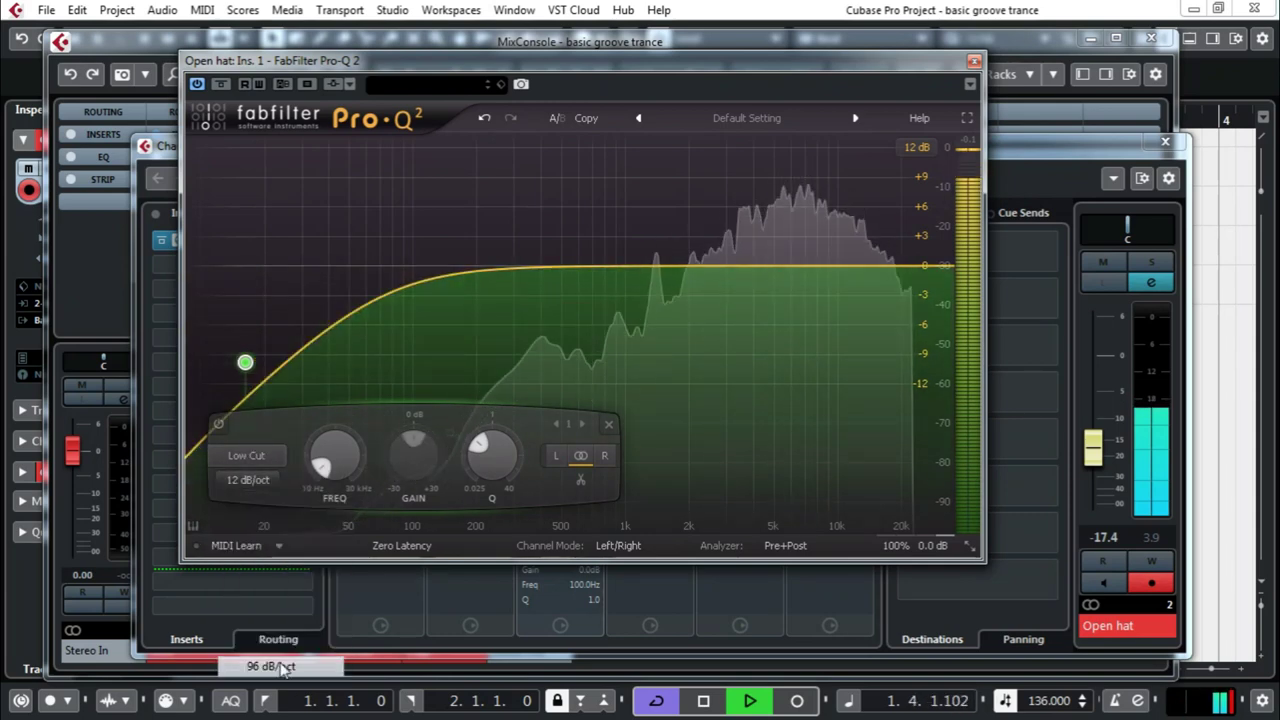
{"action": "left_click", "coordinate": [282, 668]}
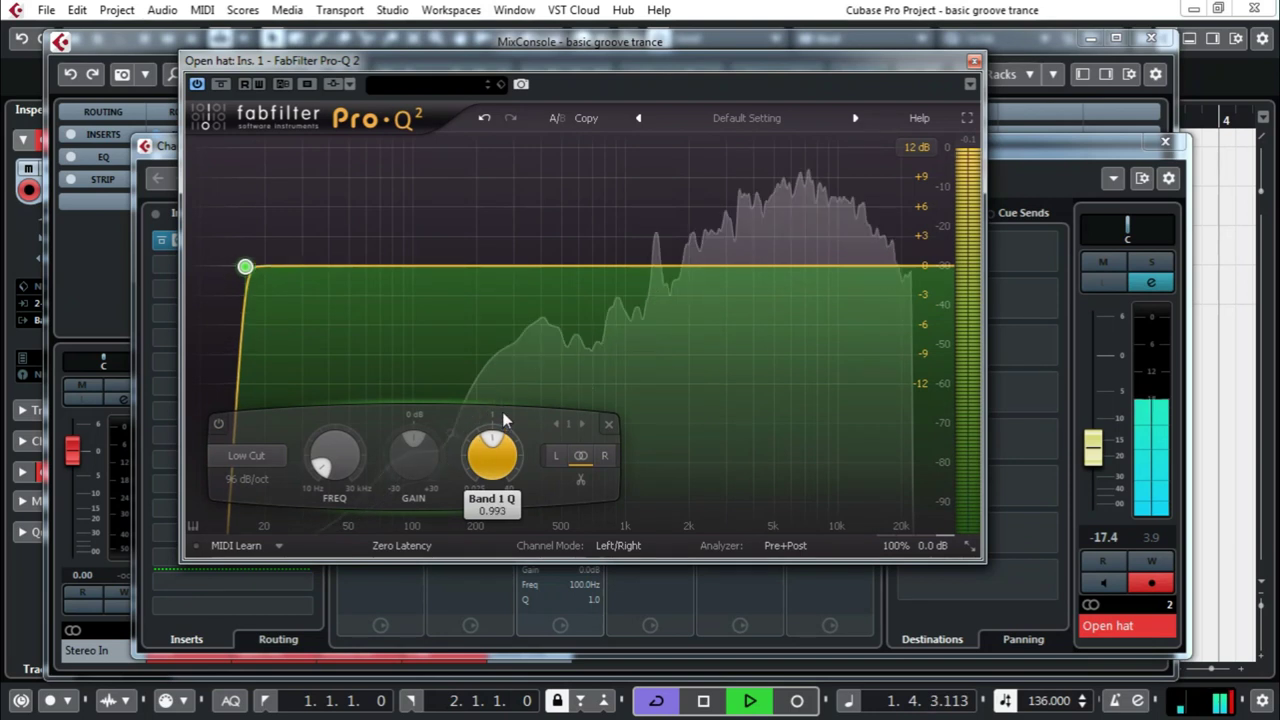
{"action": "left_click_drag", "start_coordinate": [323, 470], "coordinate": [342, 437]}
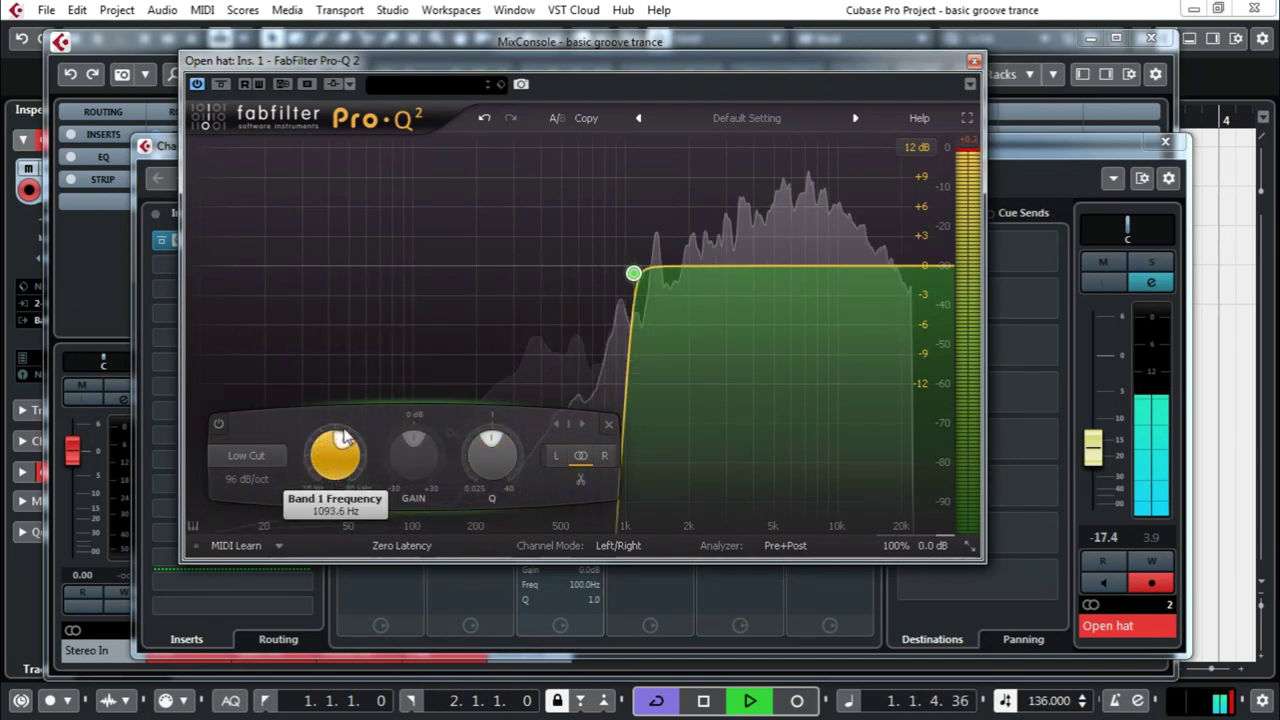
{"action": "left_click_drag", "start_coordinate": [349, 443], "coordinate": [350, 446]}
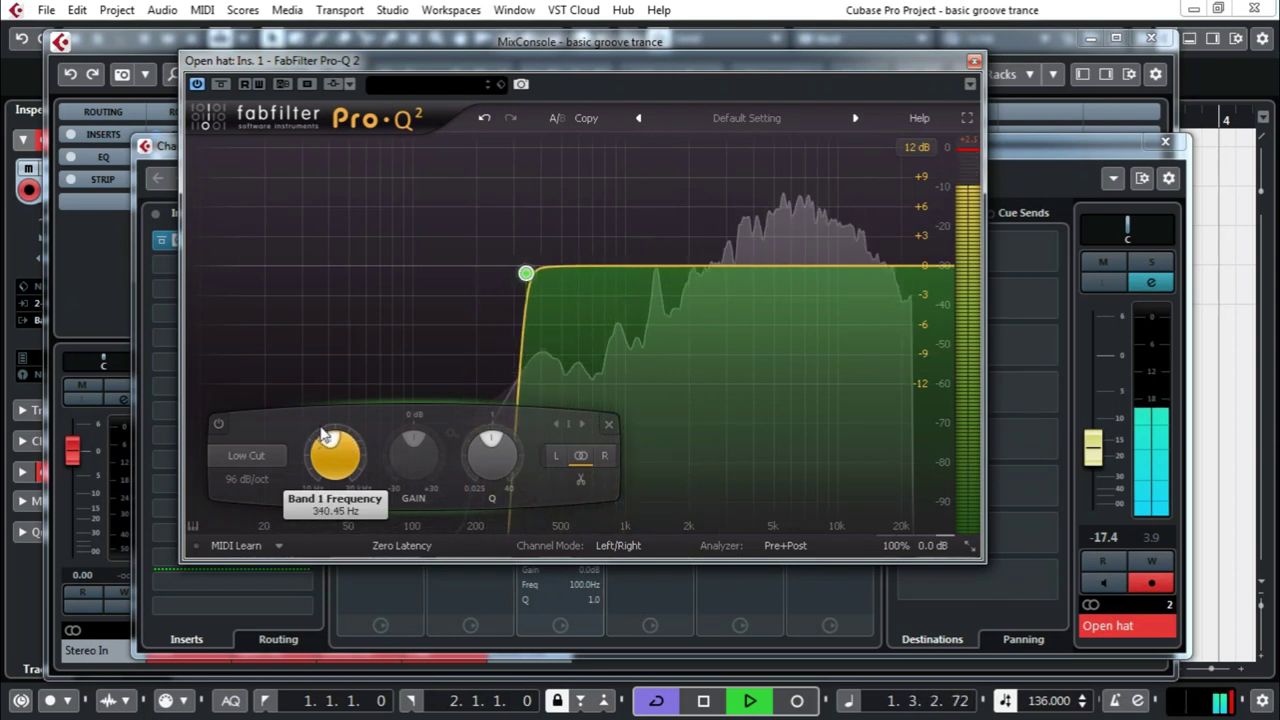
{"action": "left_click_drag", "start_coordinate": [333, 436], "coordinate": [328, 438]}
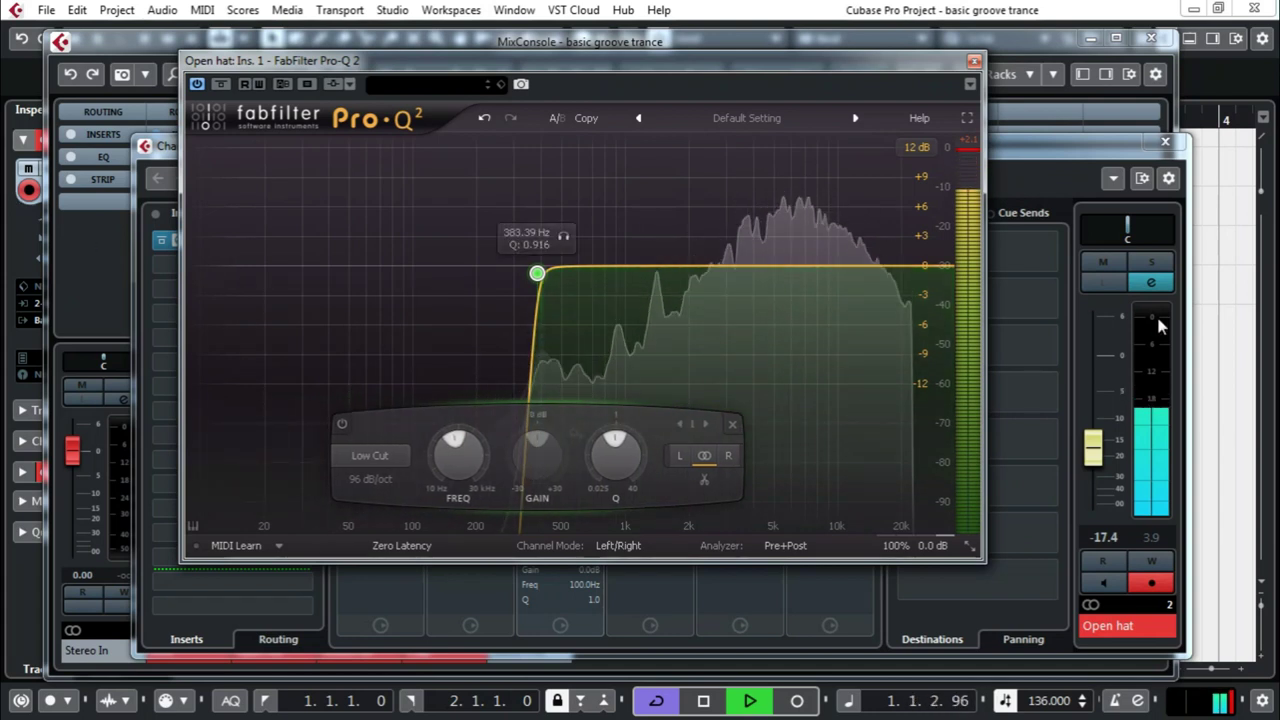
- Solo the Open hat channel and audition its low-cut band in isolation
{"action": "left_click", "coordinate": [1151, 262]}
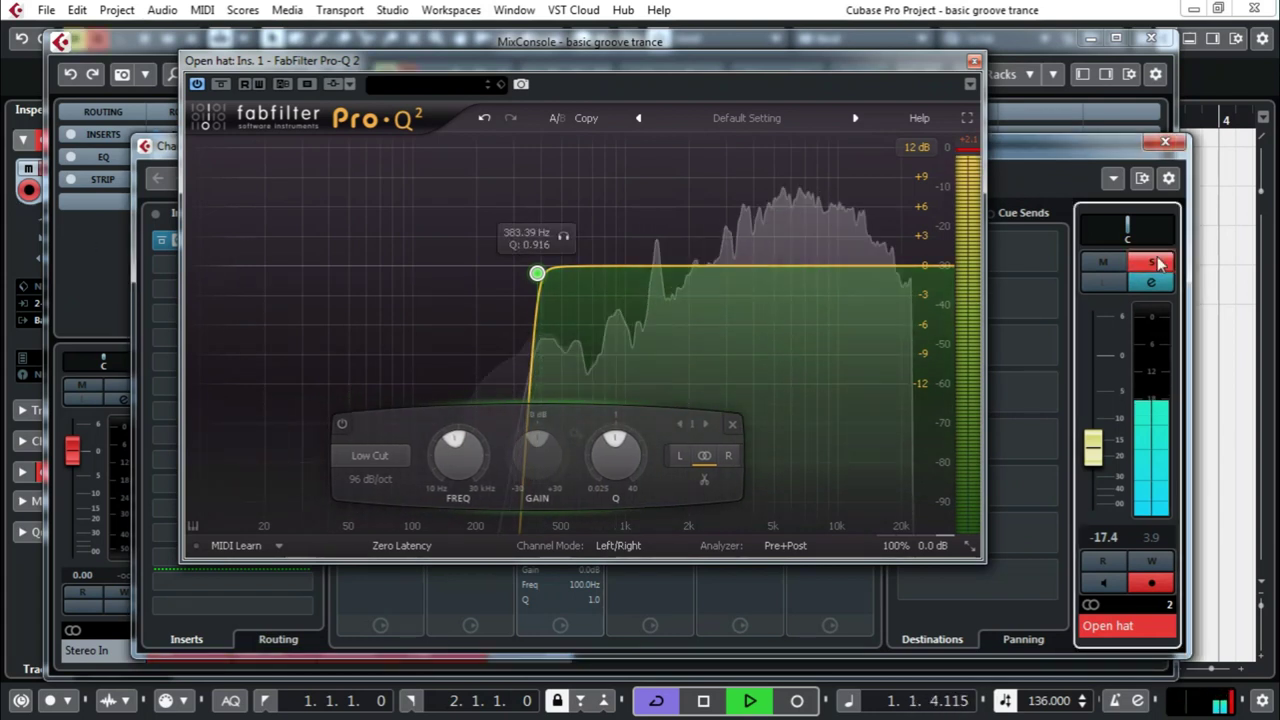
{"action": "left_click", "coordinate": [564, 239]}
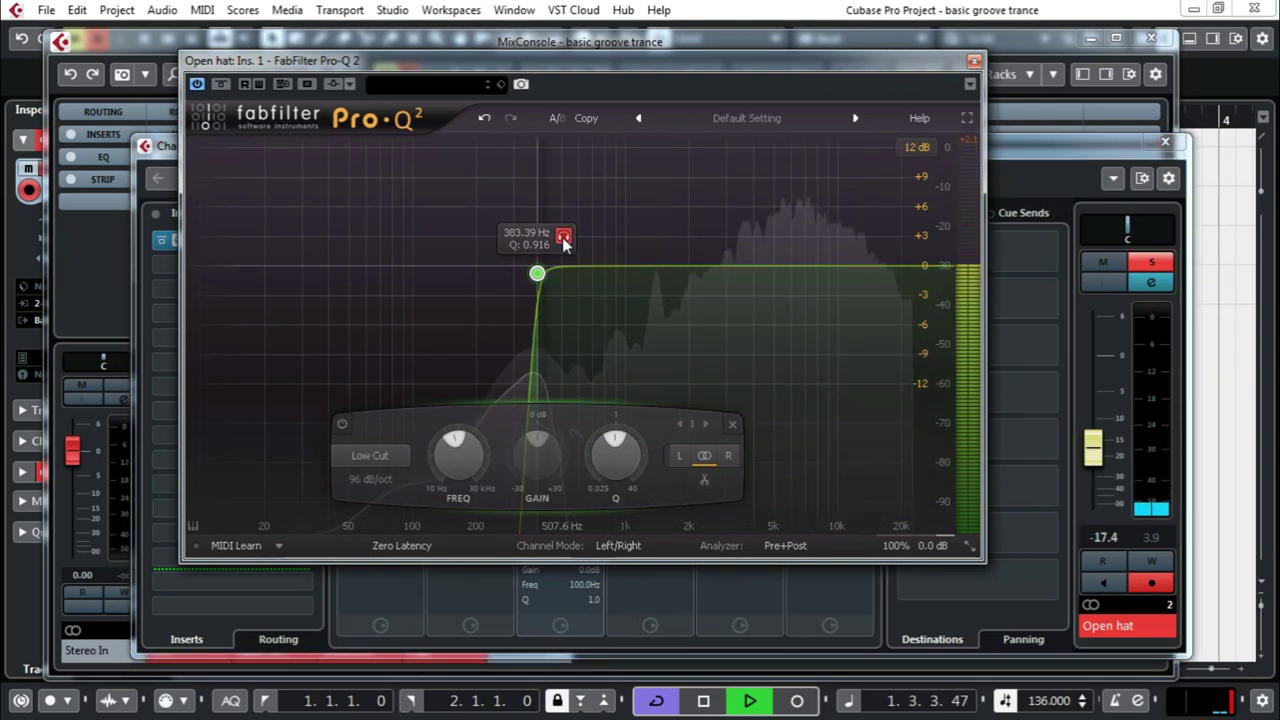
{"action": "left_click", "coordinate": [563, 239]}
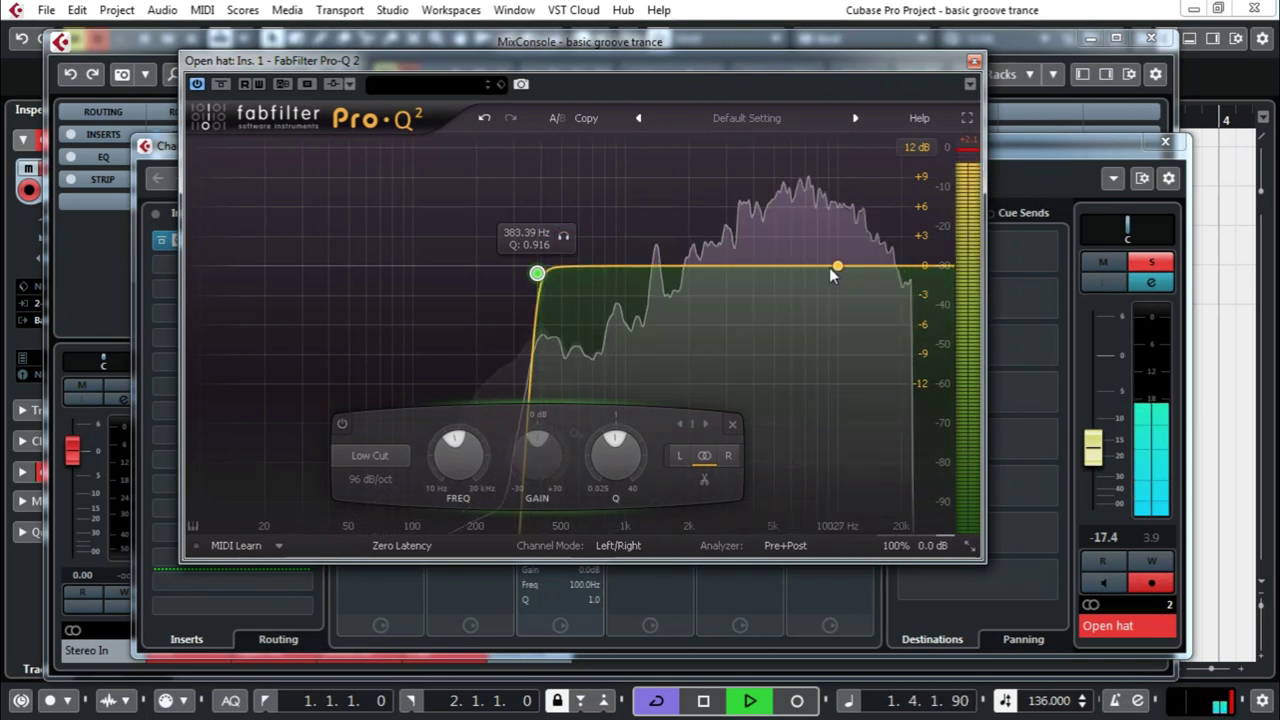
- Add a high shelf to the Open hat EQ at about 4928 Hz with 8.19 dB gain and Q 0.3, and set the output level to -6 dB
{"action": "left_click_drag", "start_coordinate": [886, 270], "coordinate": [775, 193]}
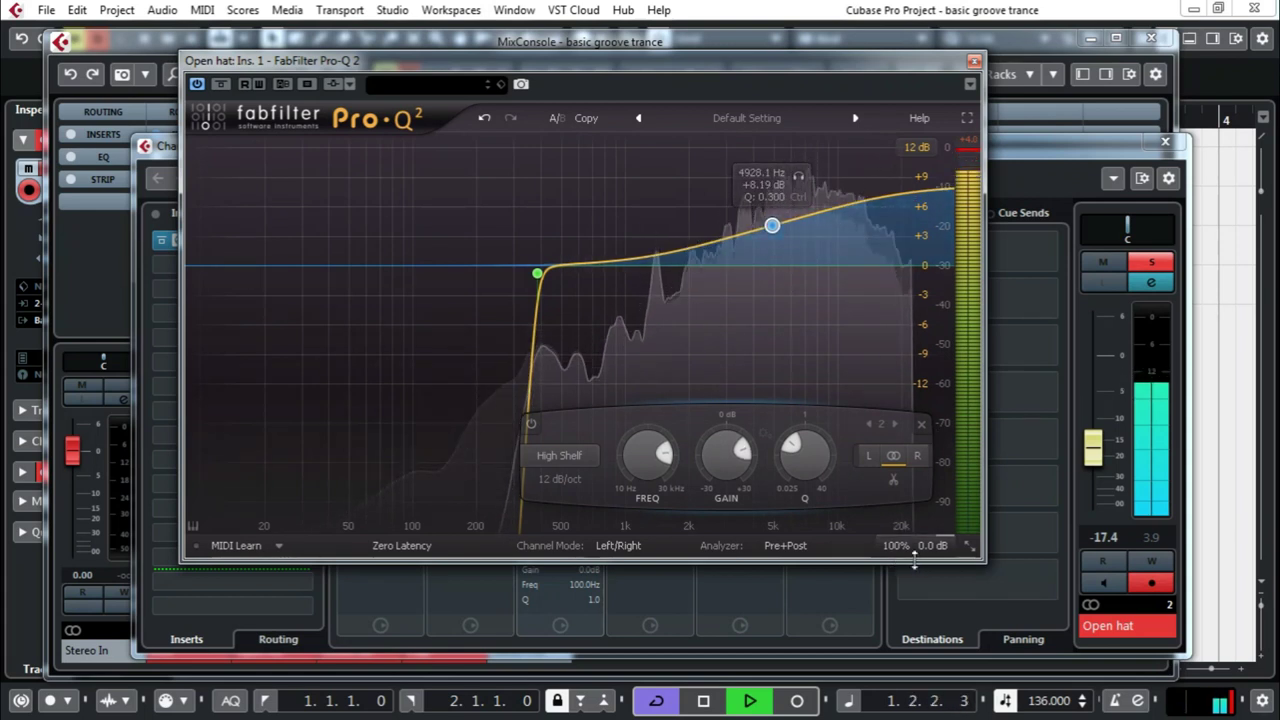
{"action": "mouse_move", "coordinate": [915, 470]}
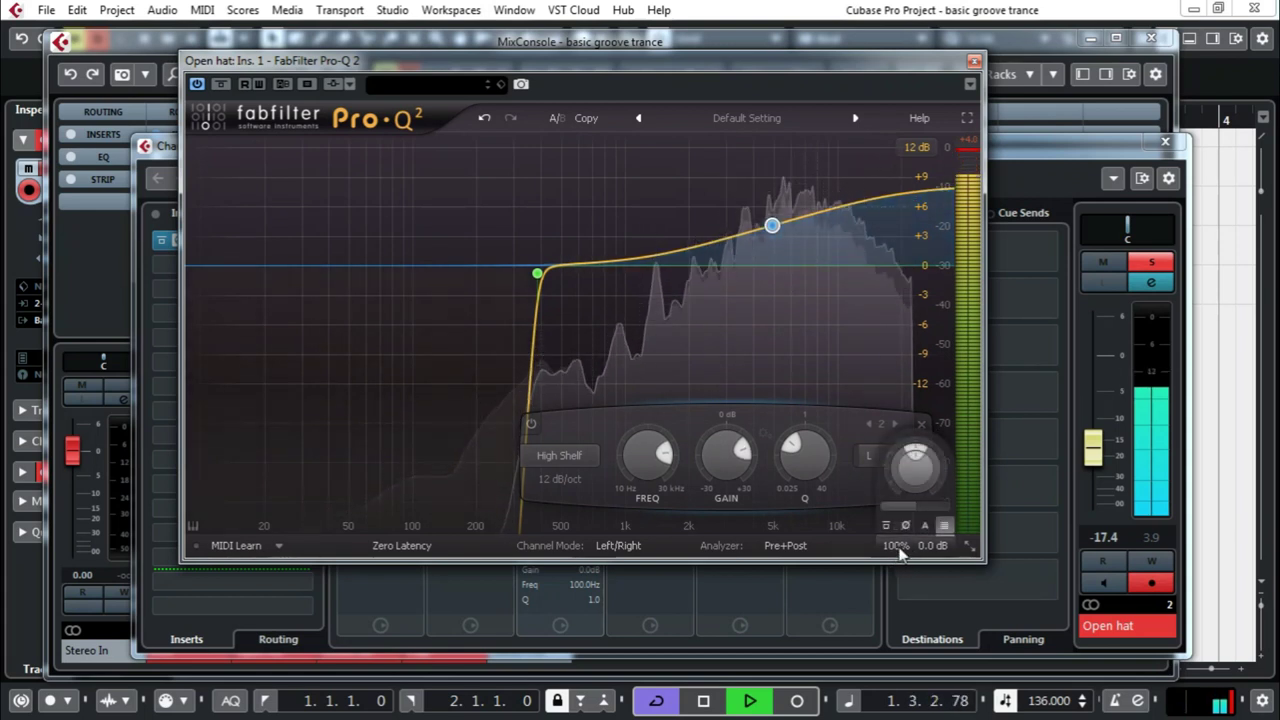
{"action": "double_click", "coordinate": [917, 475]}
{"action": "type", "text": "-6"}
{"action": "key", "text": "Return"}
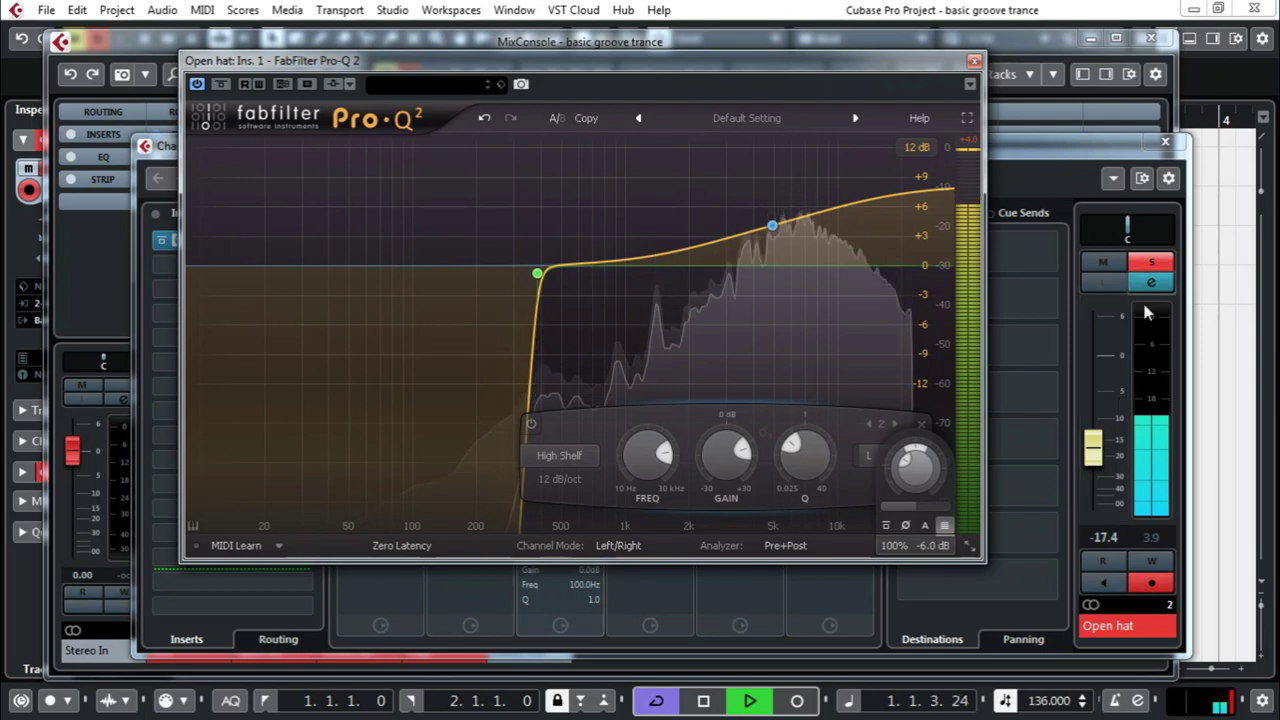
- Unsolo the Open hat, raise its channel fader to -12.3, stop playback and close the EQ, channel settings and MixConsole windows
{"action": "left_click", "coordinate": [1151, 262]}
{"action": "left_click_drag", "start_coordinate": [1083, 490], "coordinate": [1095, 446]}
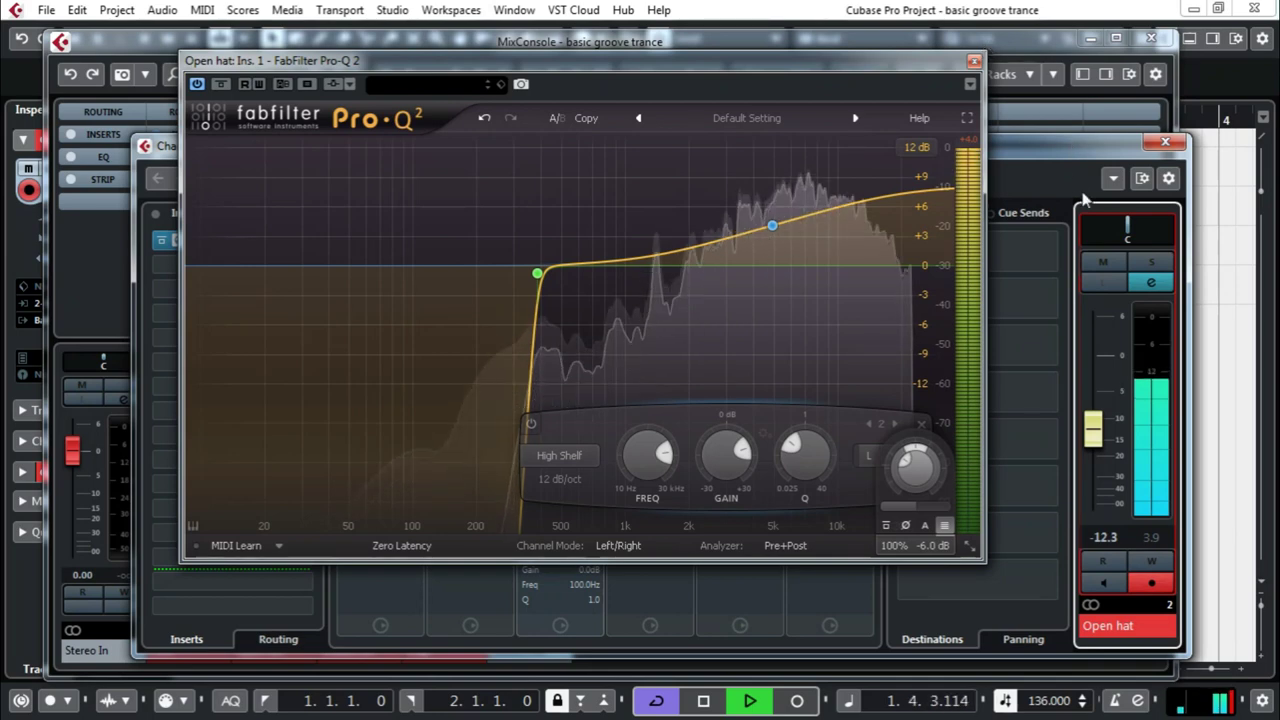
{"action": "key", "text": "space"}
{"action": "left_click", "coordinate": [975, 65]}
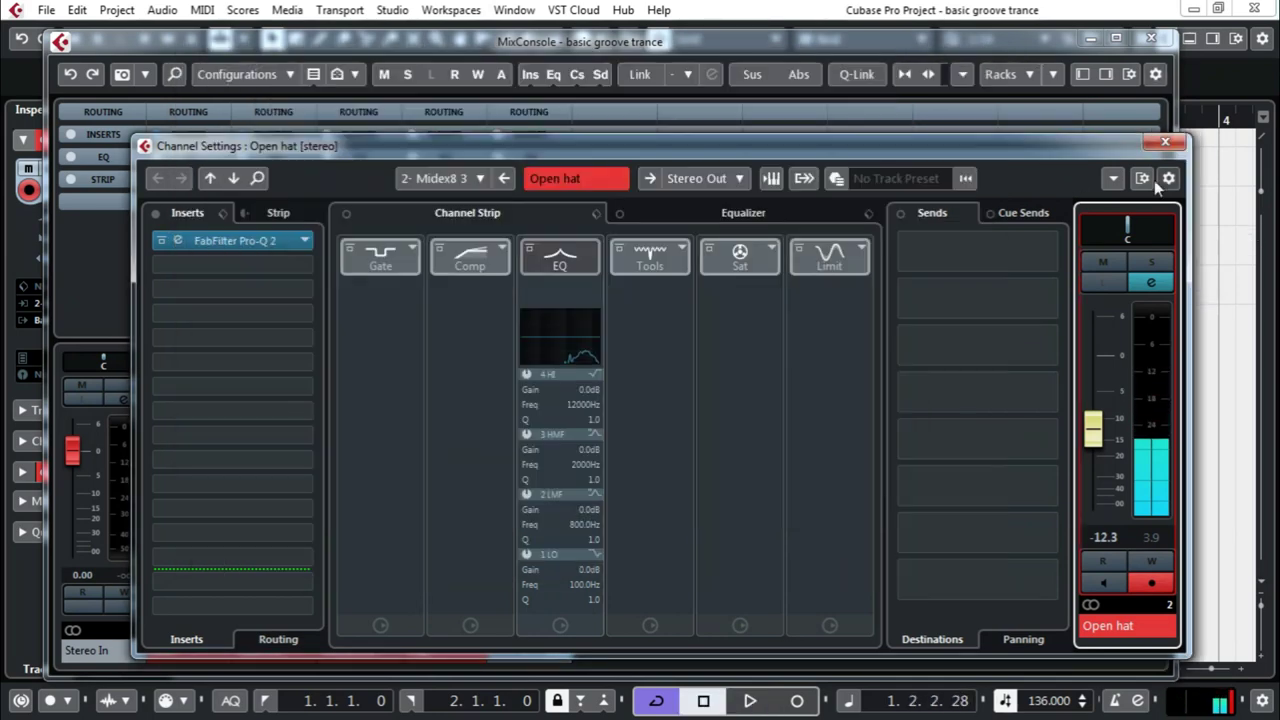
{"action": "left_click", "coordinate": [1165, 141]}
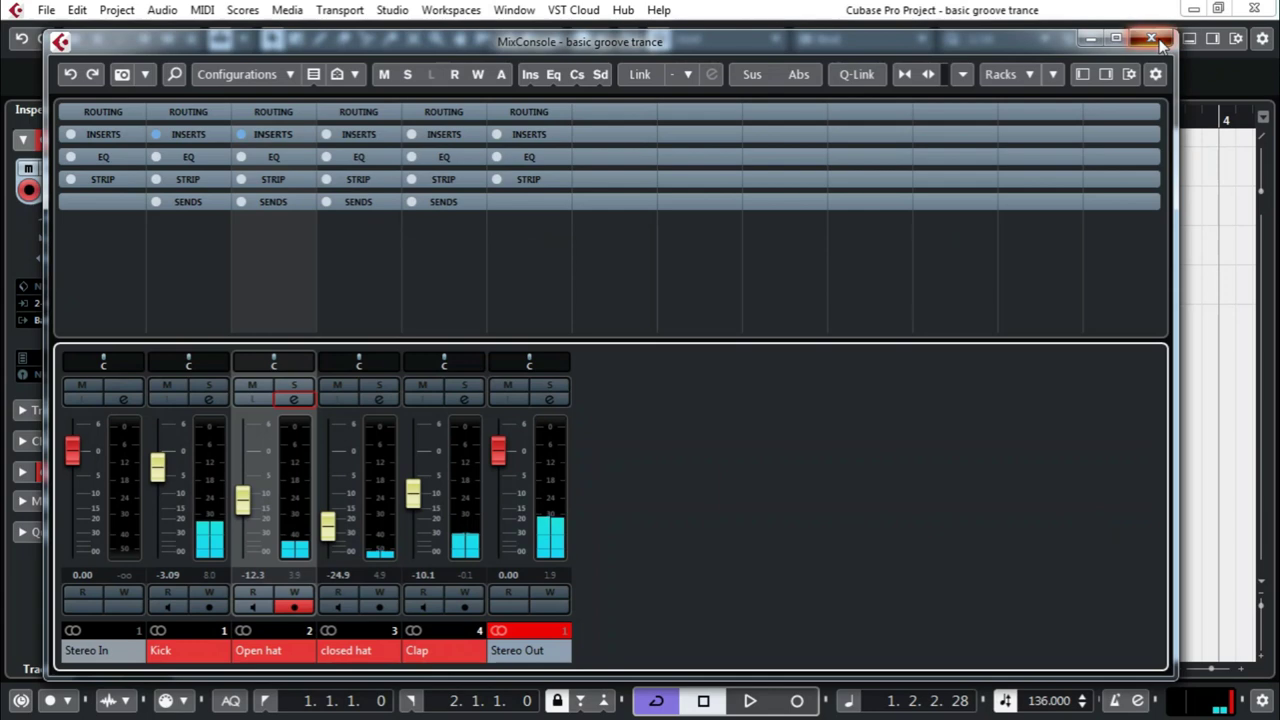
{"action": "left_click", "coordinate": [1156, 38]}
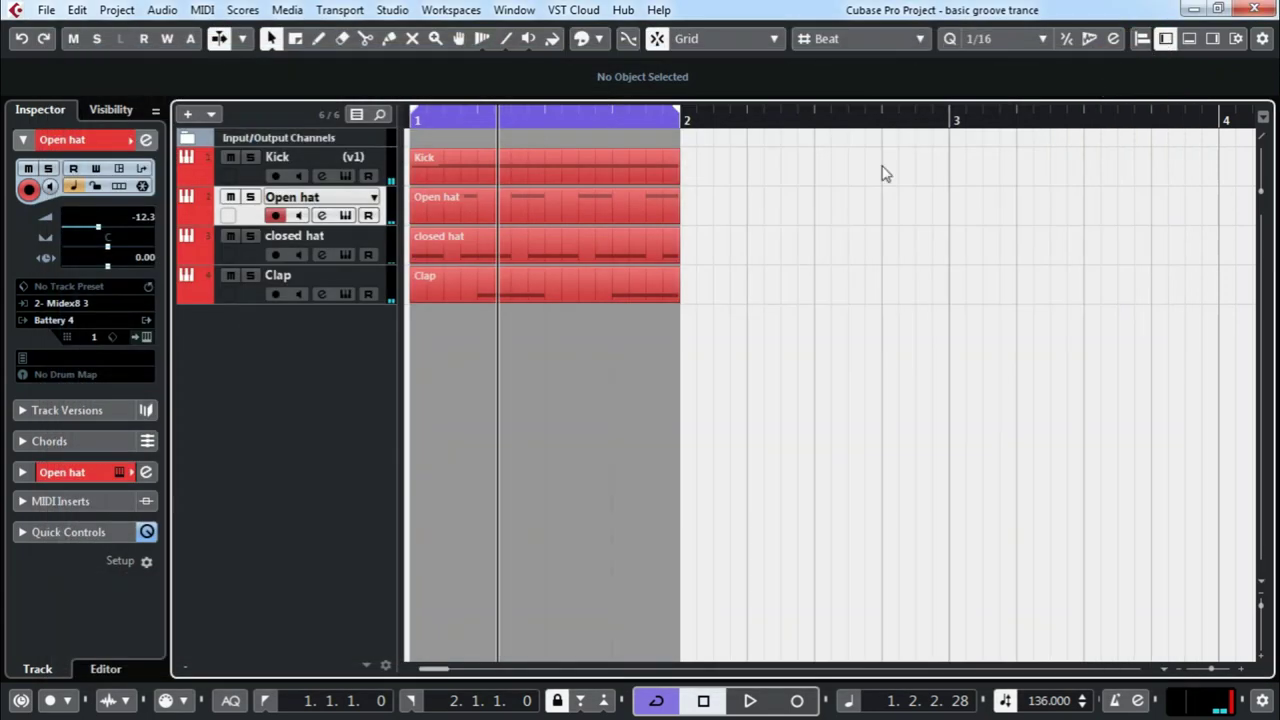
{"action": "left_click", "coordinate": [388, 252]}
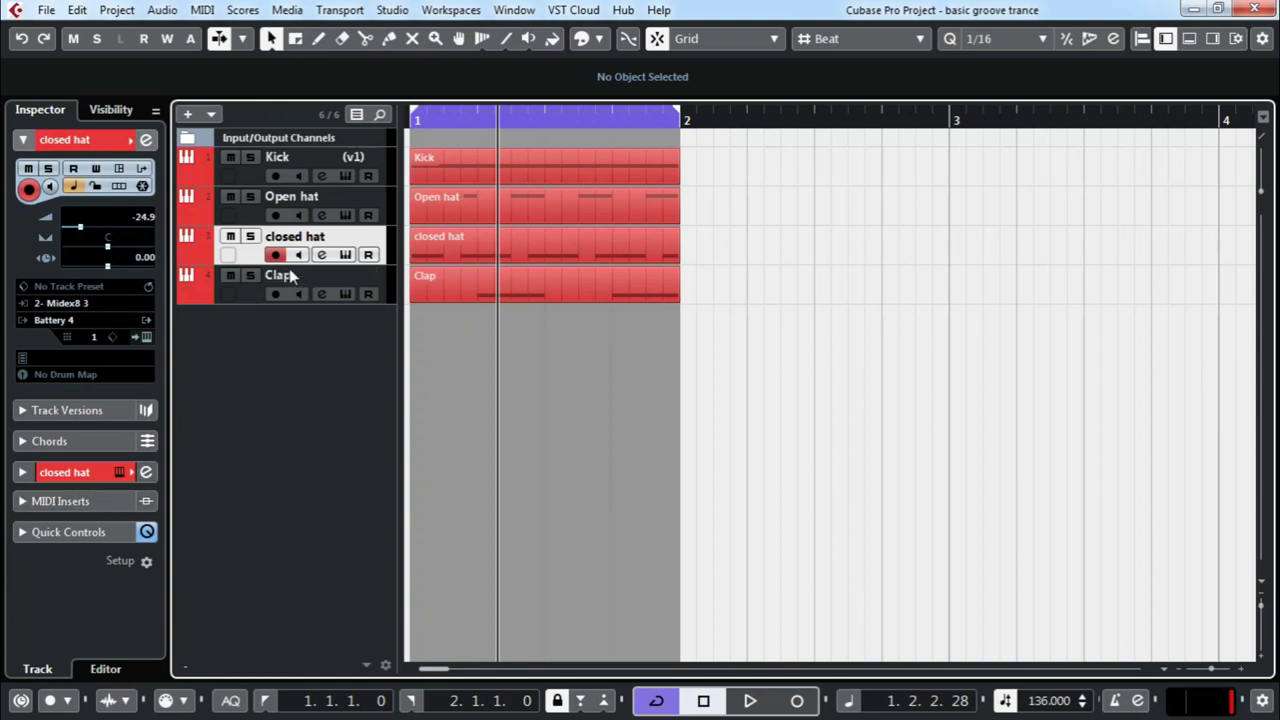
{"action": "left_click", "coordinate": [377, 197]}
{"action": "left_click", "coordinate": [797, 370]}
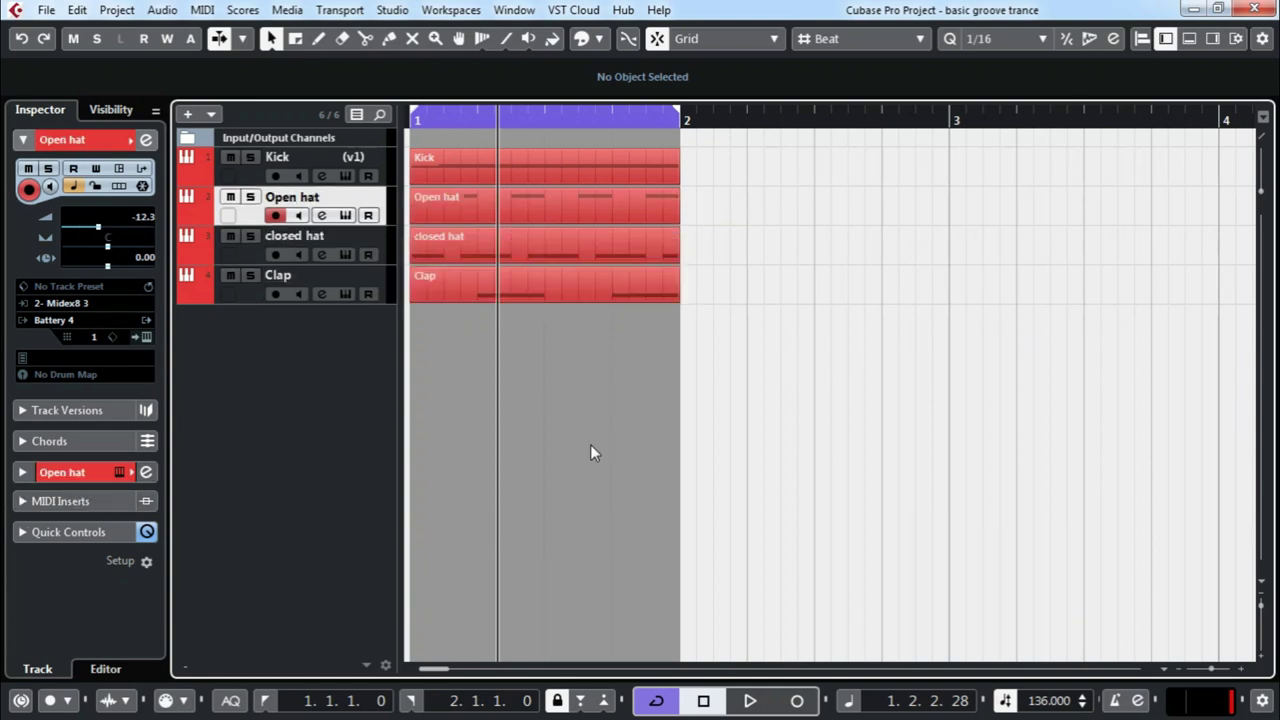
{"action": "key", "text": "F3"}
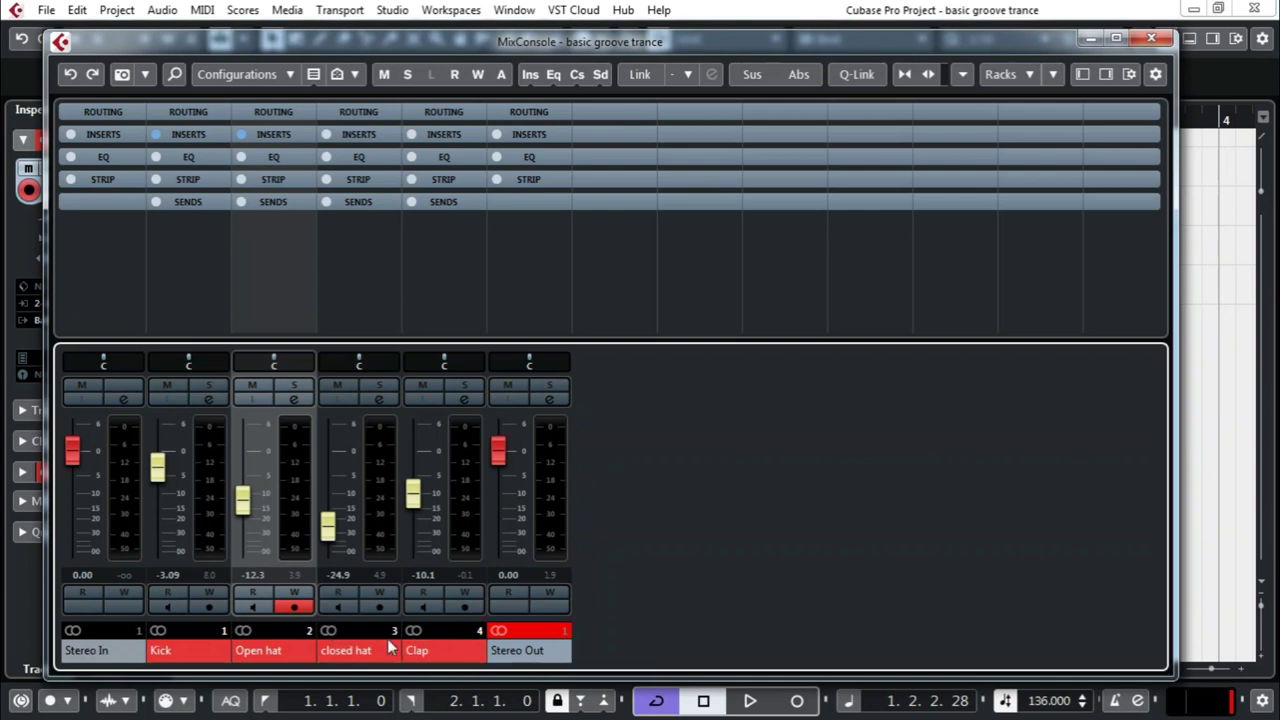
{"action": "left_click", "coordinate": [1152, 39]}
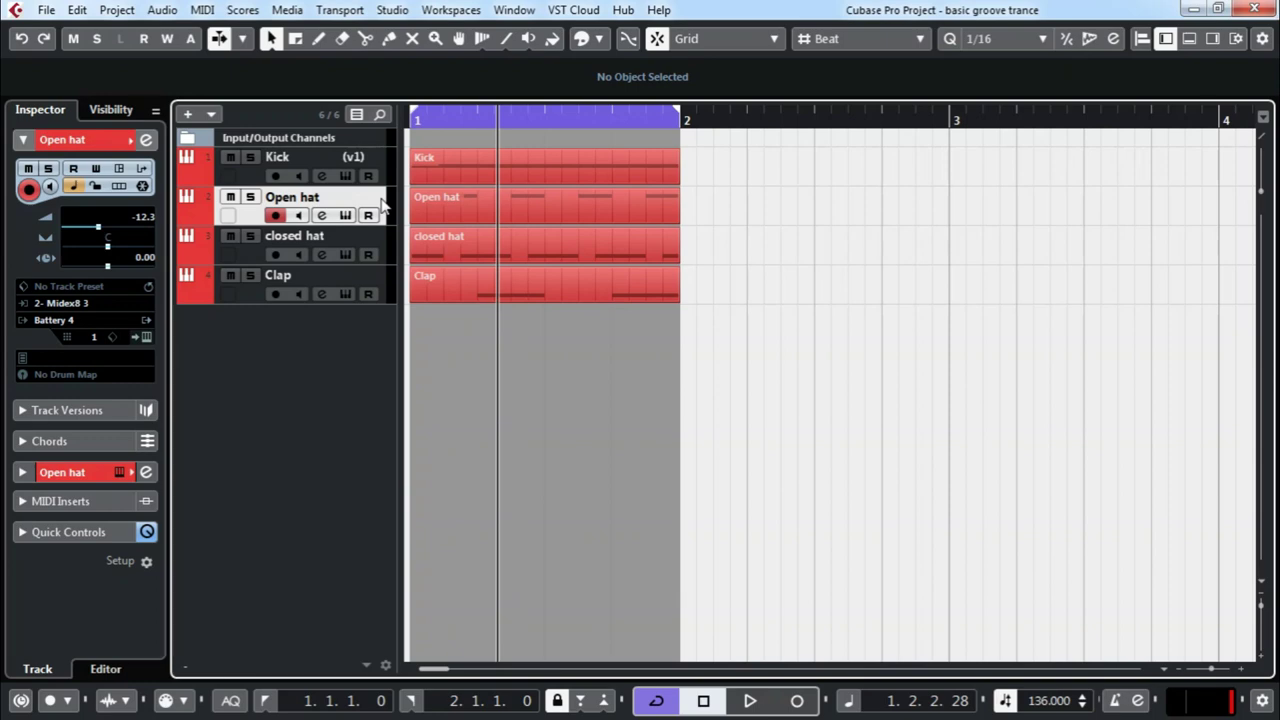
- Check the channel faders in the MixConsole and select the closed hat track in the track list
{"action": "key", "text": "F3"}
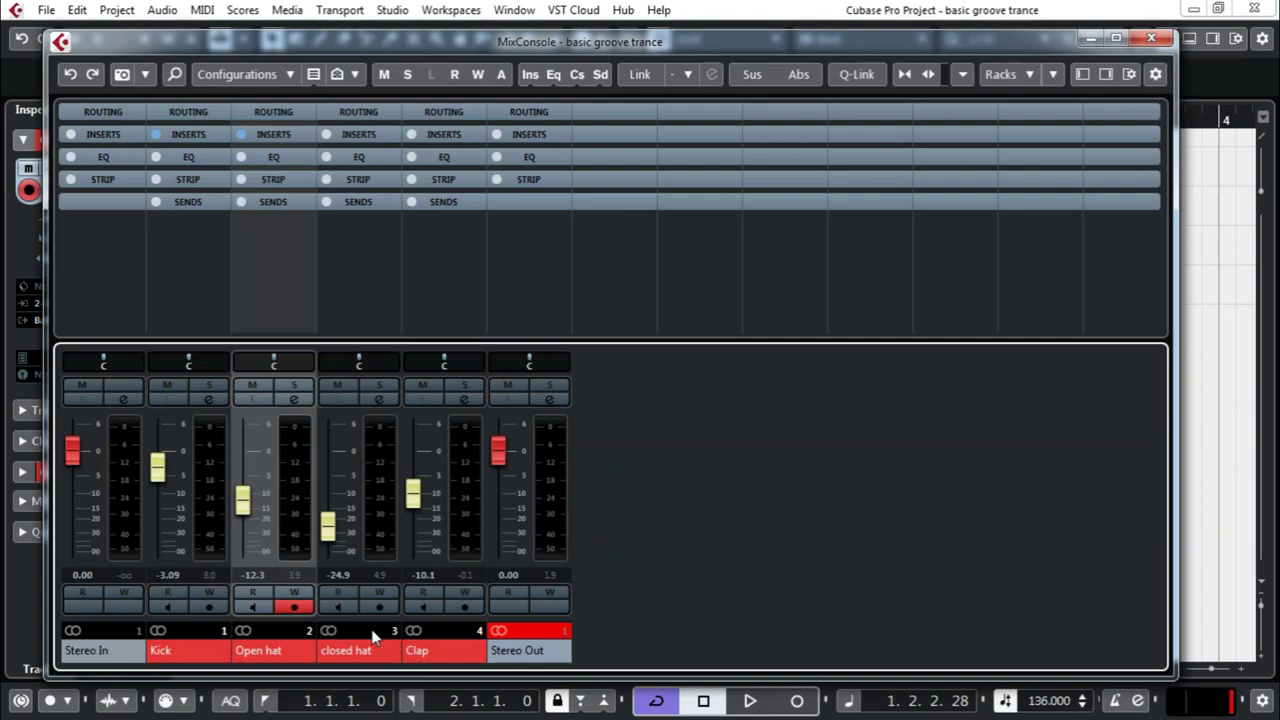
{"action": "left_click", "coordinate": [1145, 39]}
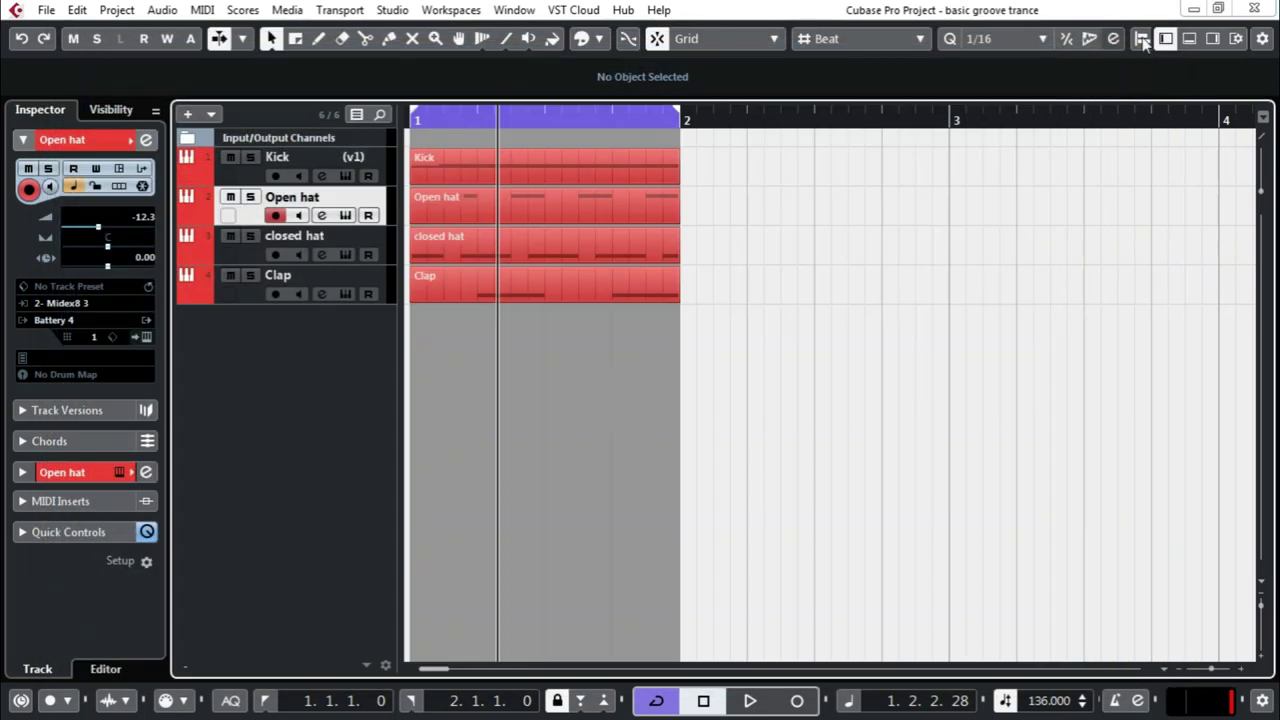
{"action": "left_click", "coordinate": [377, 243]}
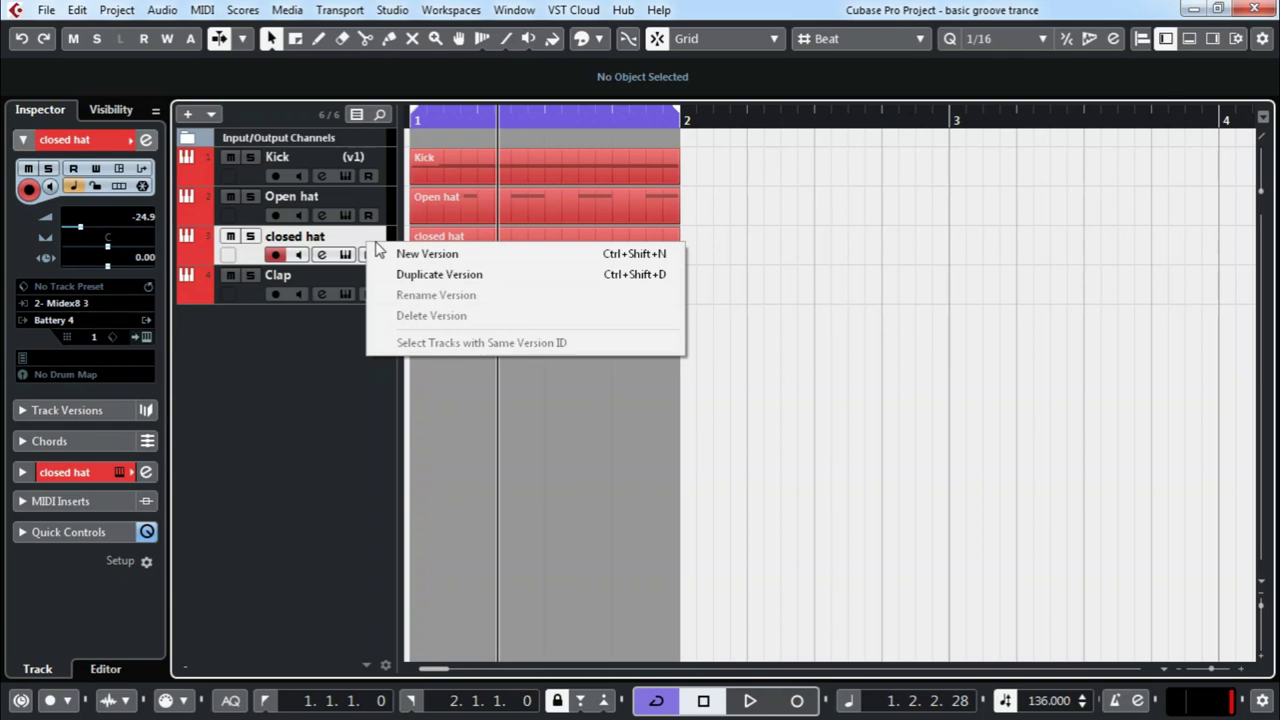
{"action": "left_click", "coordinate": [861, 386]}
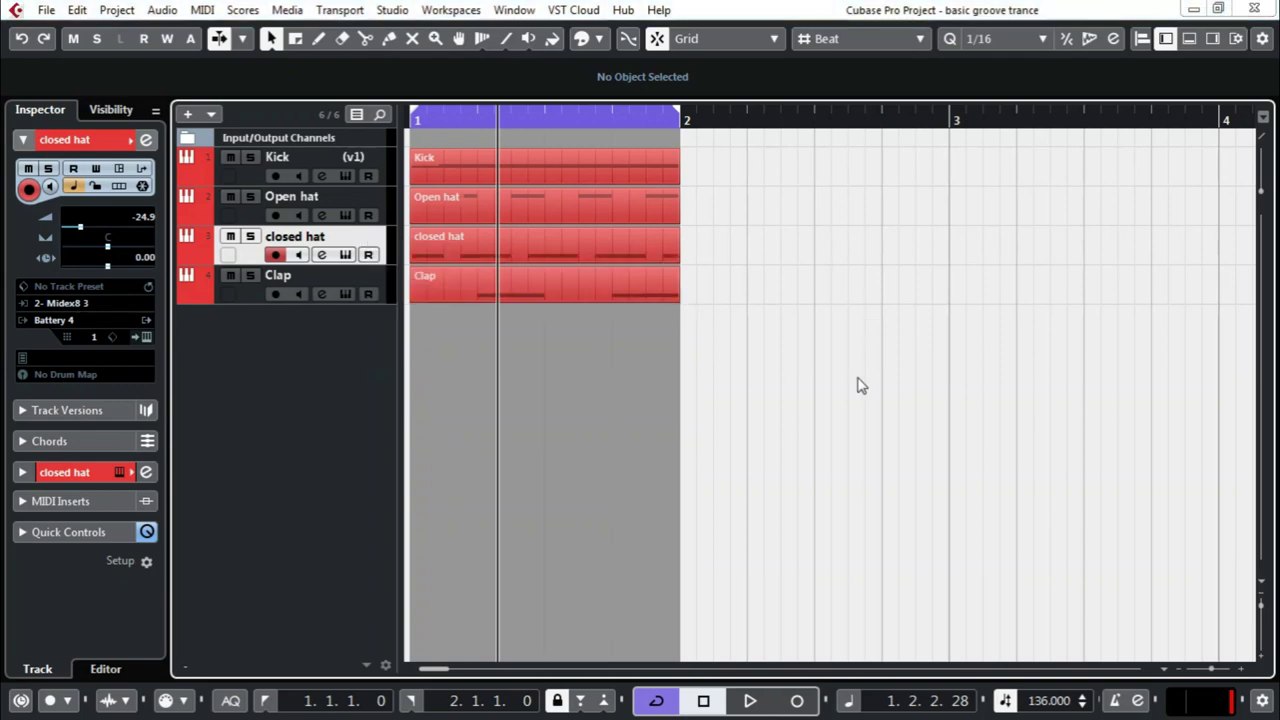
- Play the loop, lower the closed hat fader to -24.9, and compare the groove with that channel briefly muted
{"action": "key", "text": "F3"}
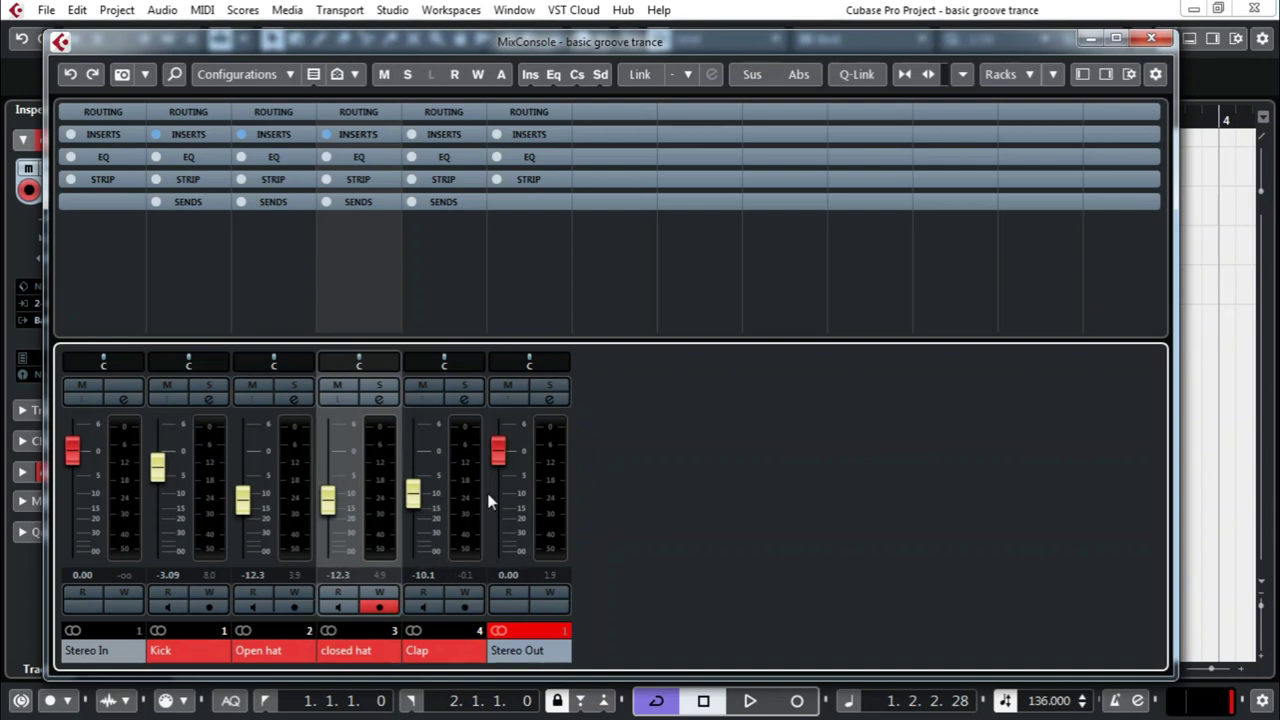
{"action": "key", "text": "space"}
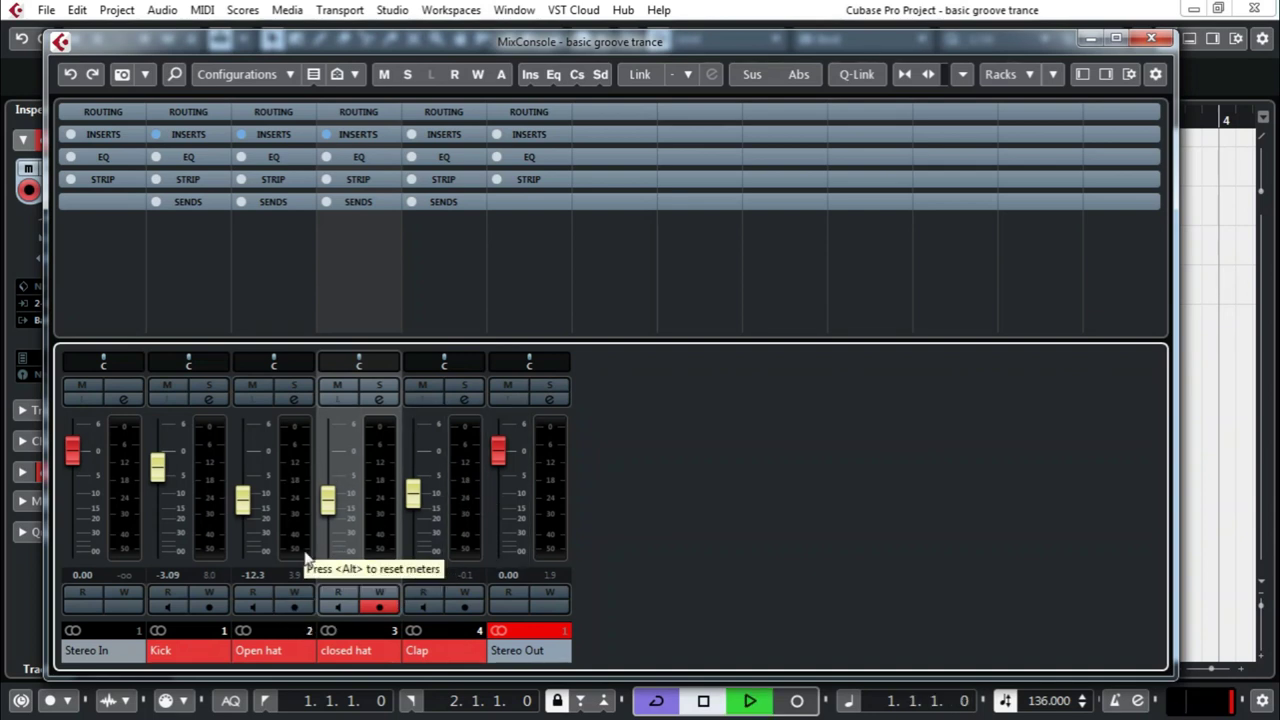
{"action": "left_click_drag", "start_coordinate": [333, 510], "coordinate": [340, 541]}
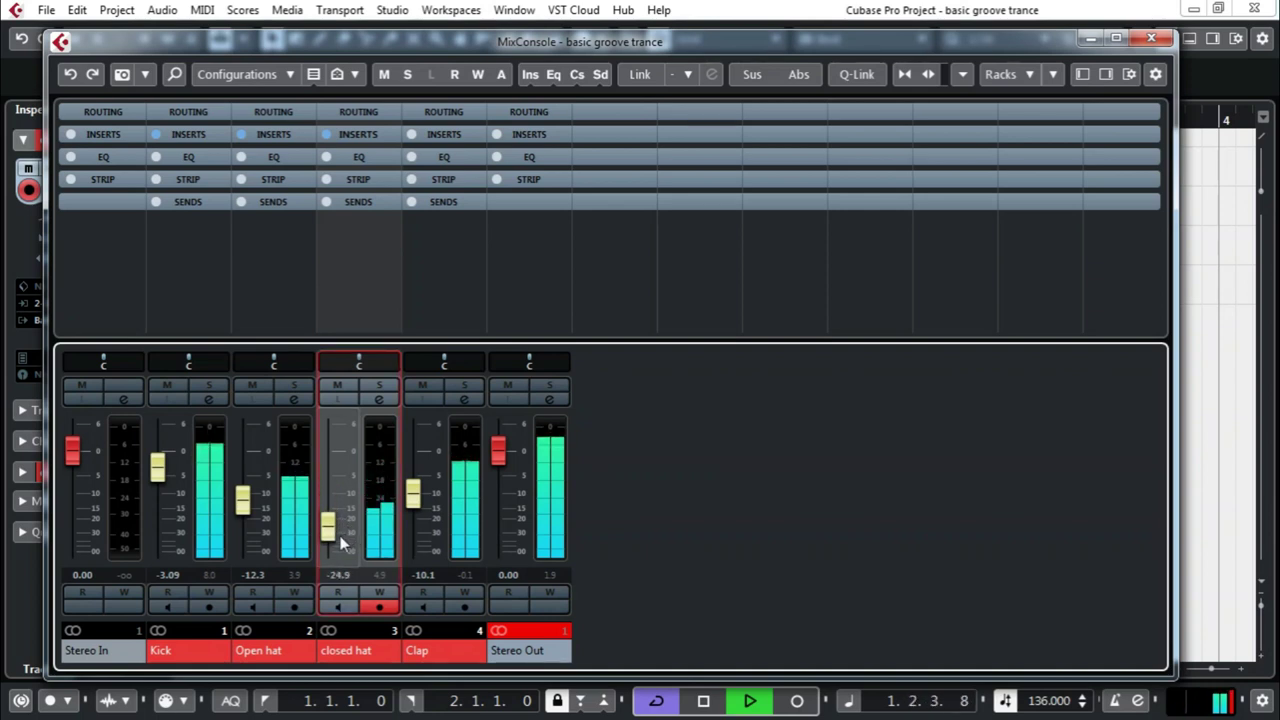
{"action": "left_click", "coordinate": [337, 385]}
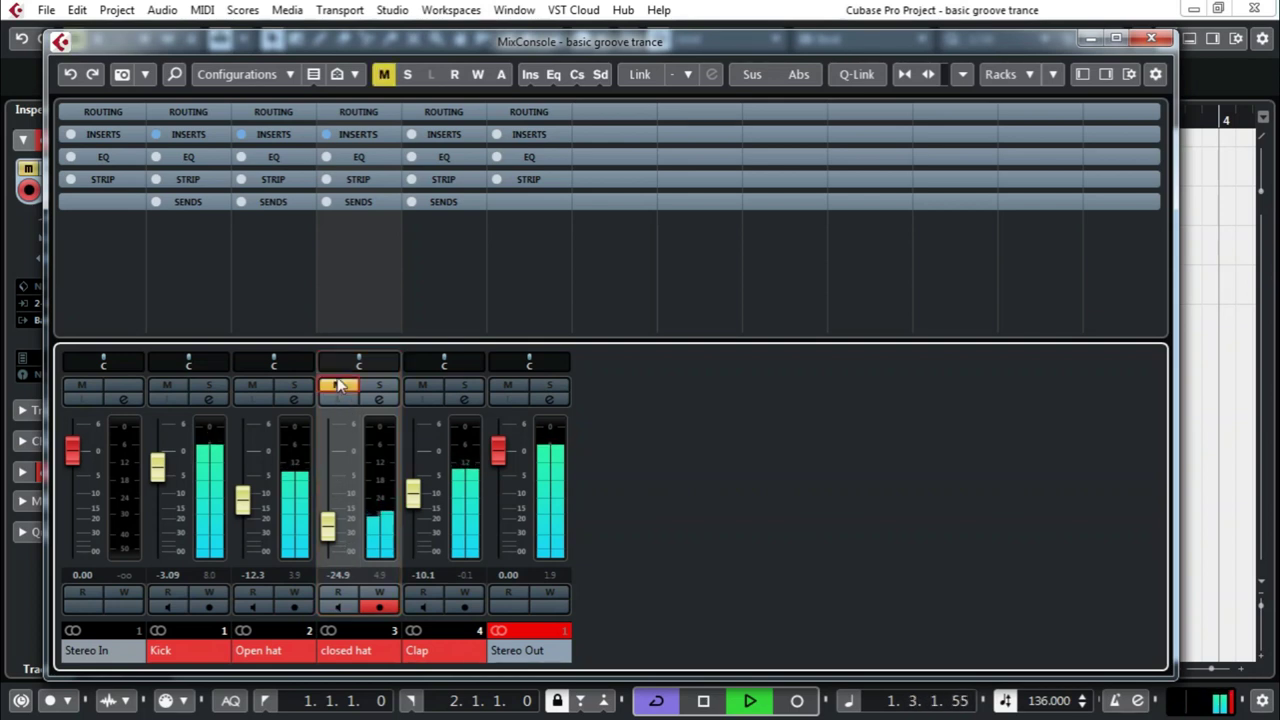
{"action": "left_click", "coordinate": [338, 386]}
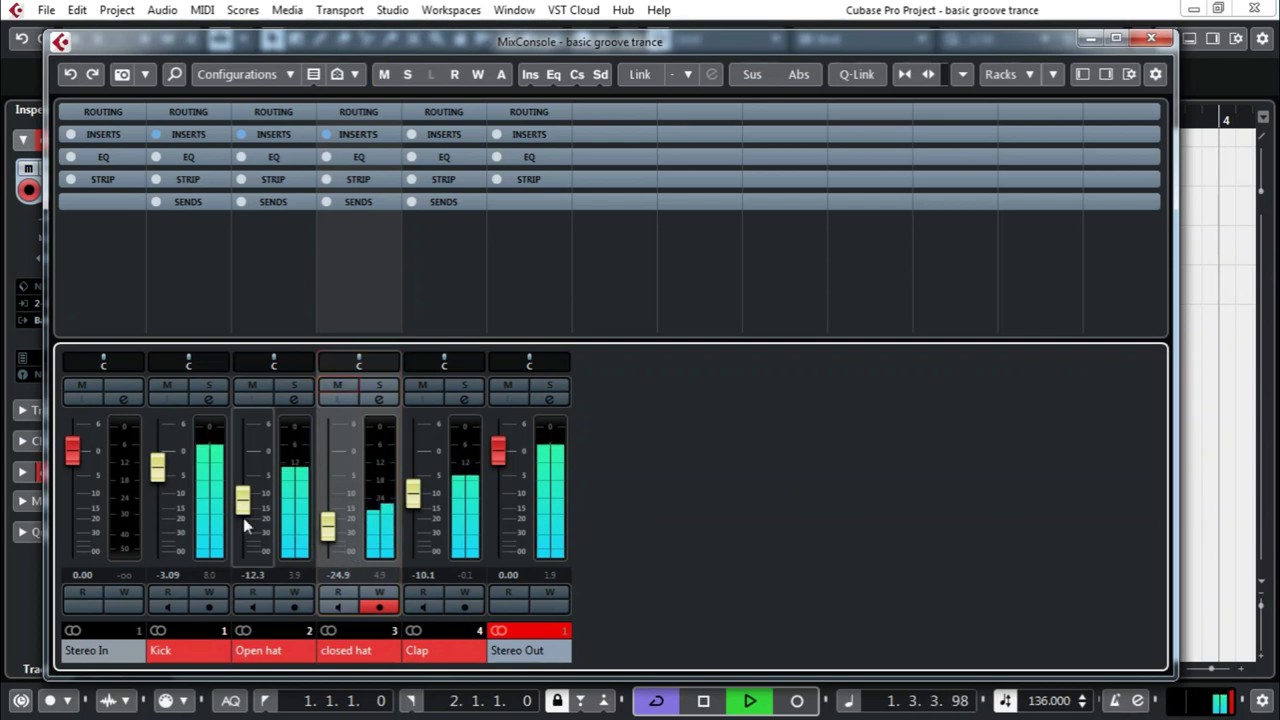
- Try the Open hat fader at -11.9 against the playing loop and return it to -12.3
{"action": "left_click_drag", "start_coordinate": [243, 515], "coordinate": [243, 514]}
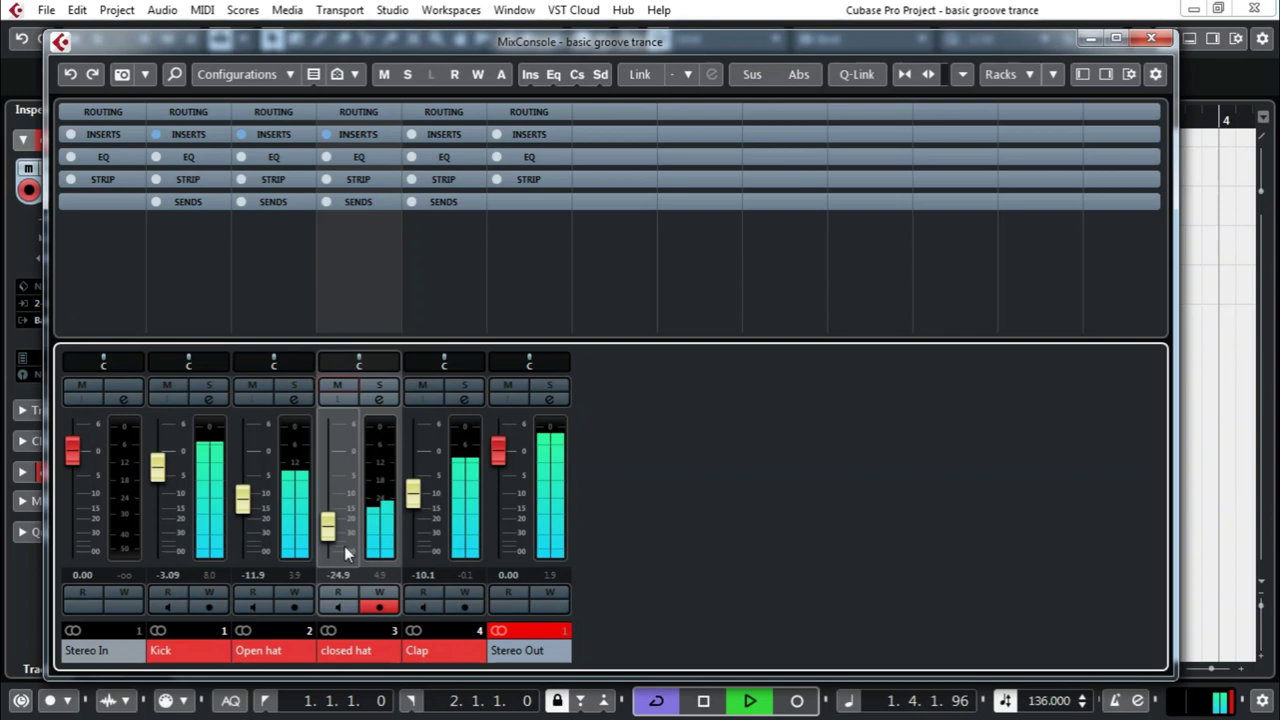
{"action": "key", "text": "space"}
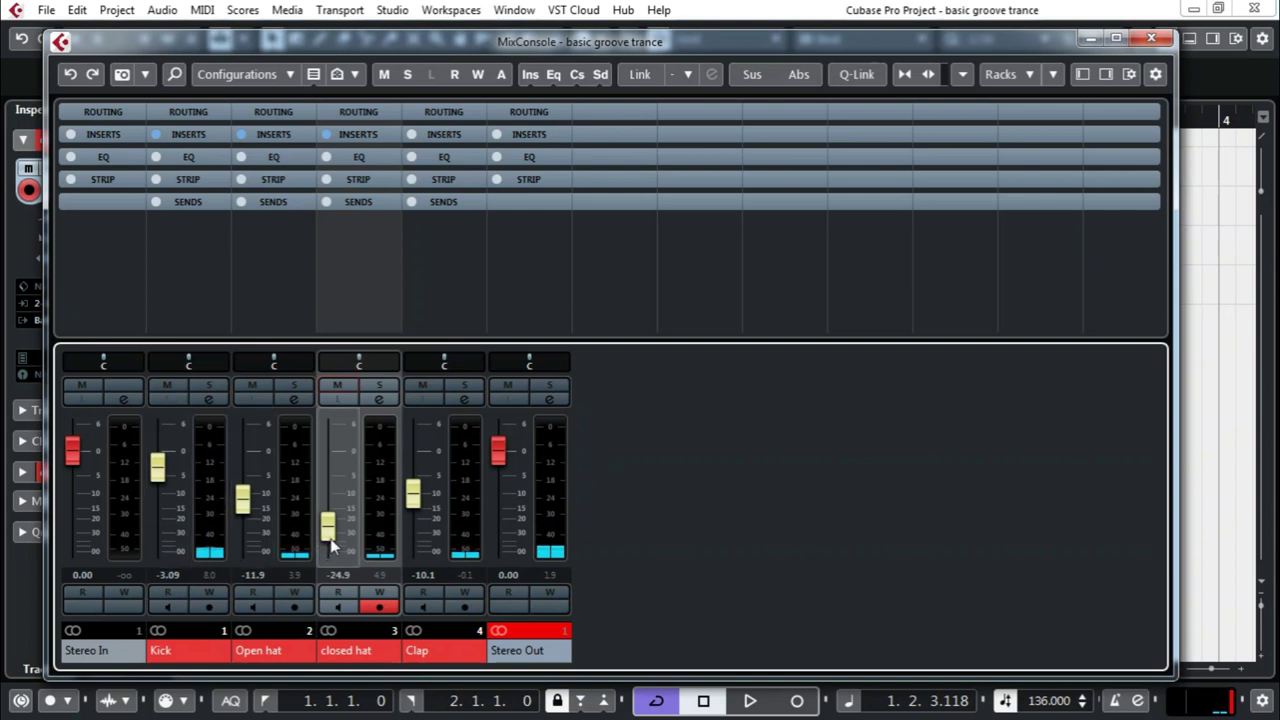
{"action": "left_click", "coordinate": [243, 505]}
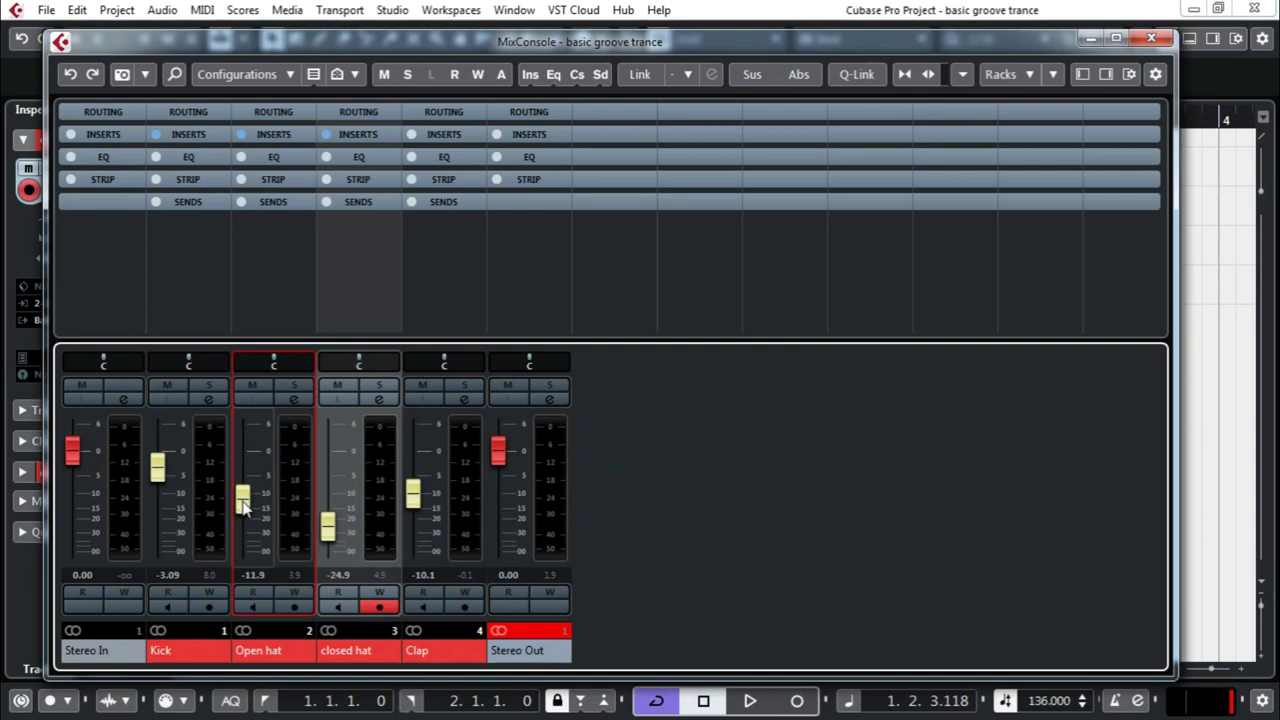
{"action": "key", "text": "space"}
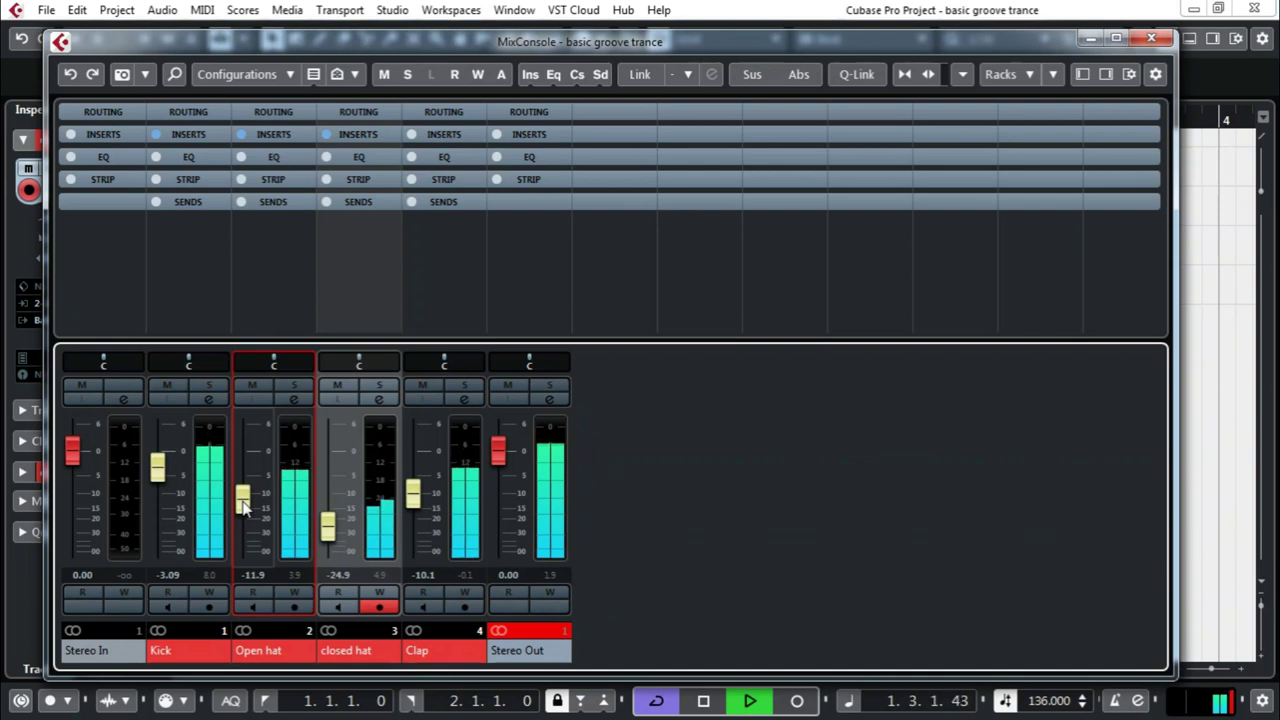
{"action": "left_click_drag", "start_coordinate": [243, 500], "coordinate": [243, 502]}
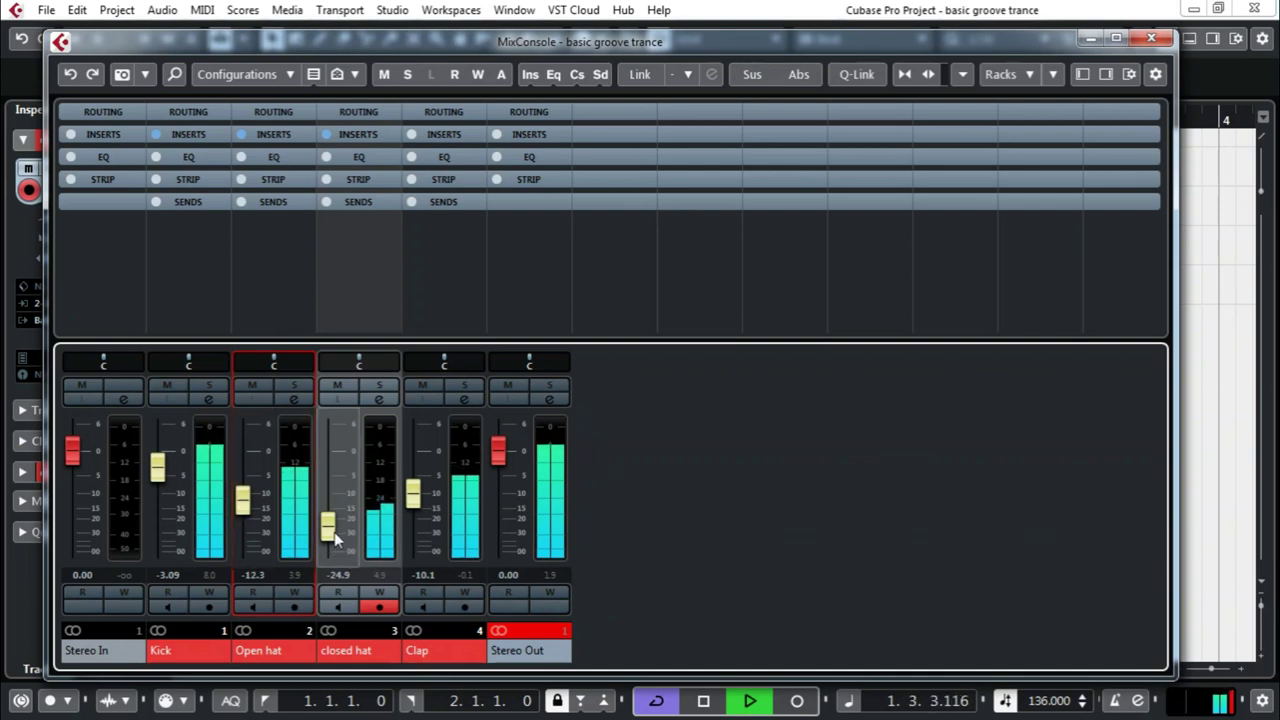
- Lower the closed hat fader to -26.8 and the Clap fader to -11.7 while the loop plays
{"action": "left_click_drag", "start_coordinate": [333, 530], "coordinate": [334, 532]}
{"action": "scroll", "coordinate": [335, 539], "scroll_direction": "down", "scroll_amount": 1}
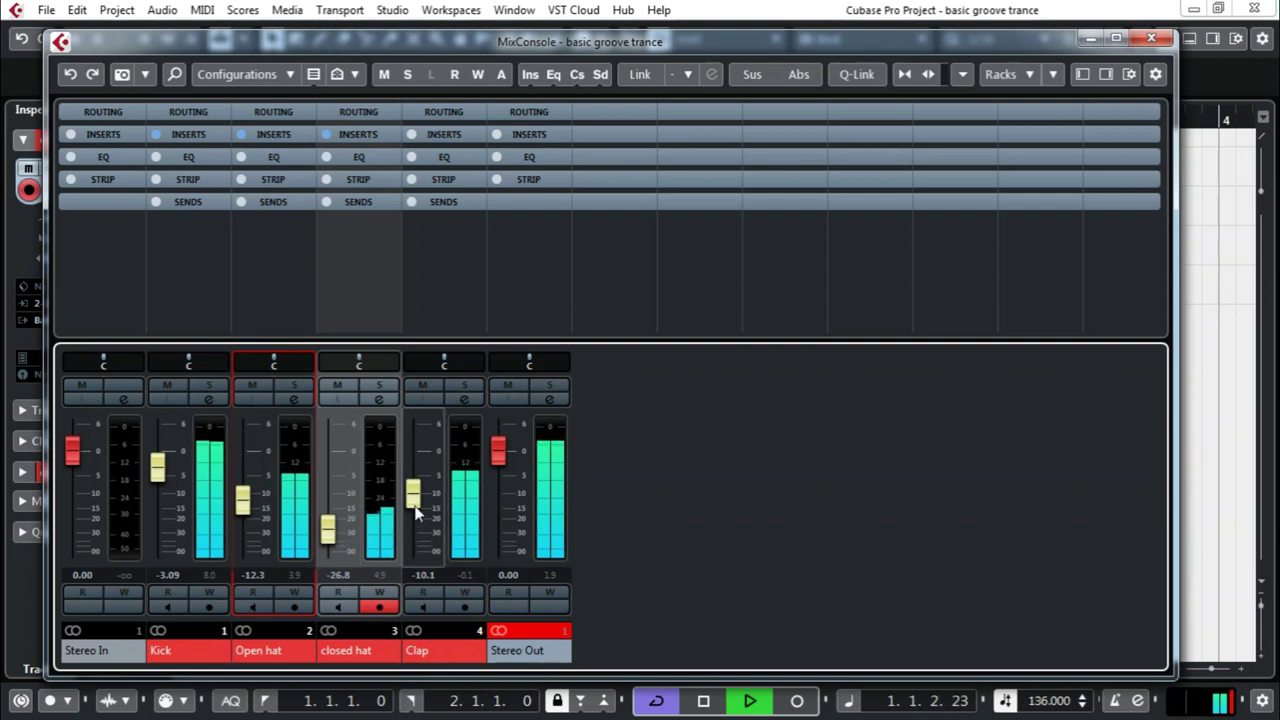
{"action": "scroll", "coordinate": [415, 512], "scroll_direction": "down", "scroll_amount": 1}
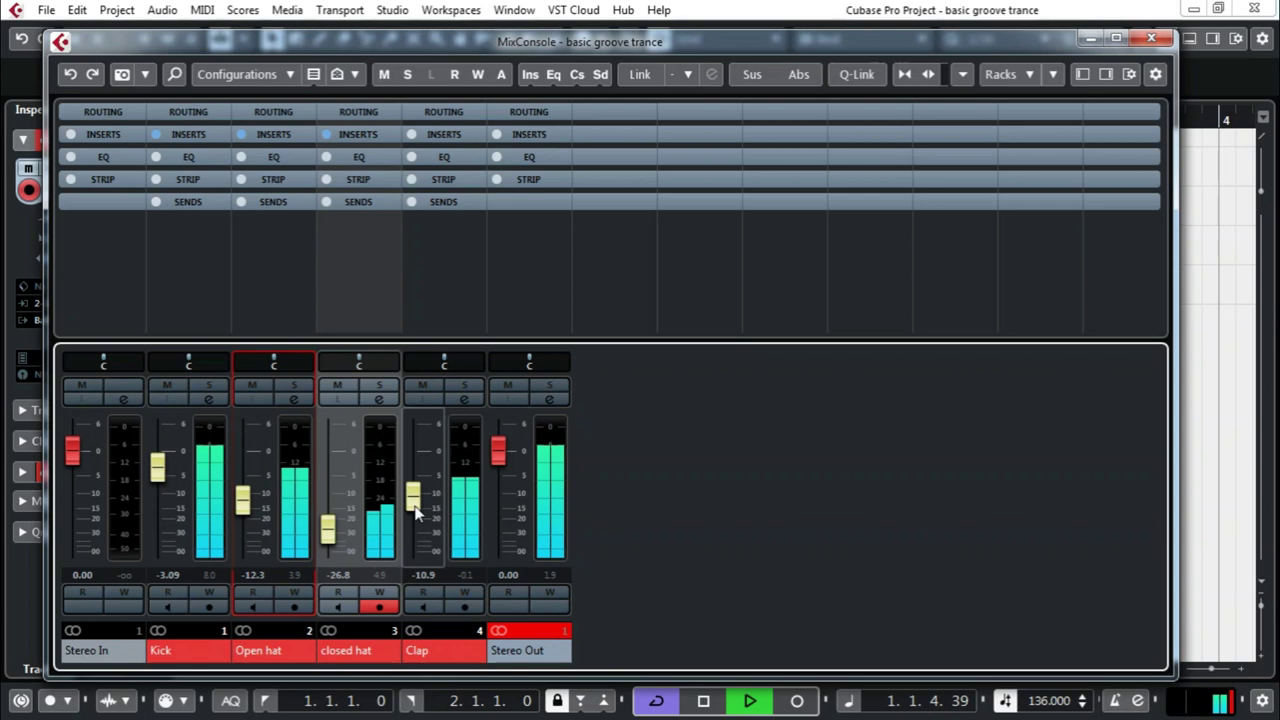
{"action": "scroll", "coordinate": [415, 512], "scroll_direction": "down", "scroll_amount": 1}
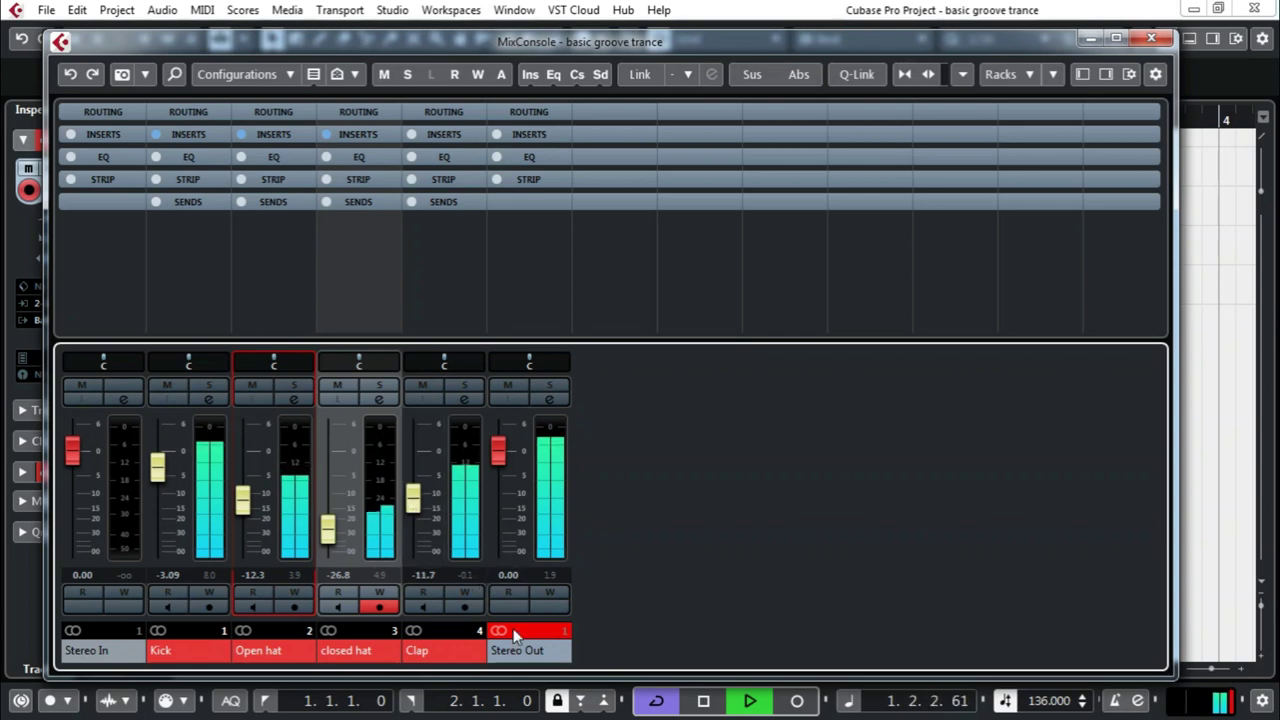
- Reset the Stereo Out clip indicator, stop playback, and save the project with the MixConsole closed
{"action": "left_click", "coordinate": [515, 633]}
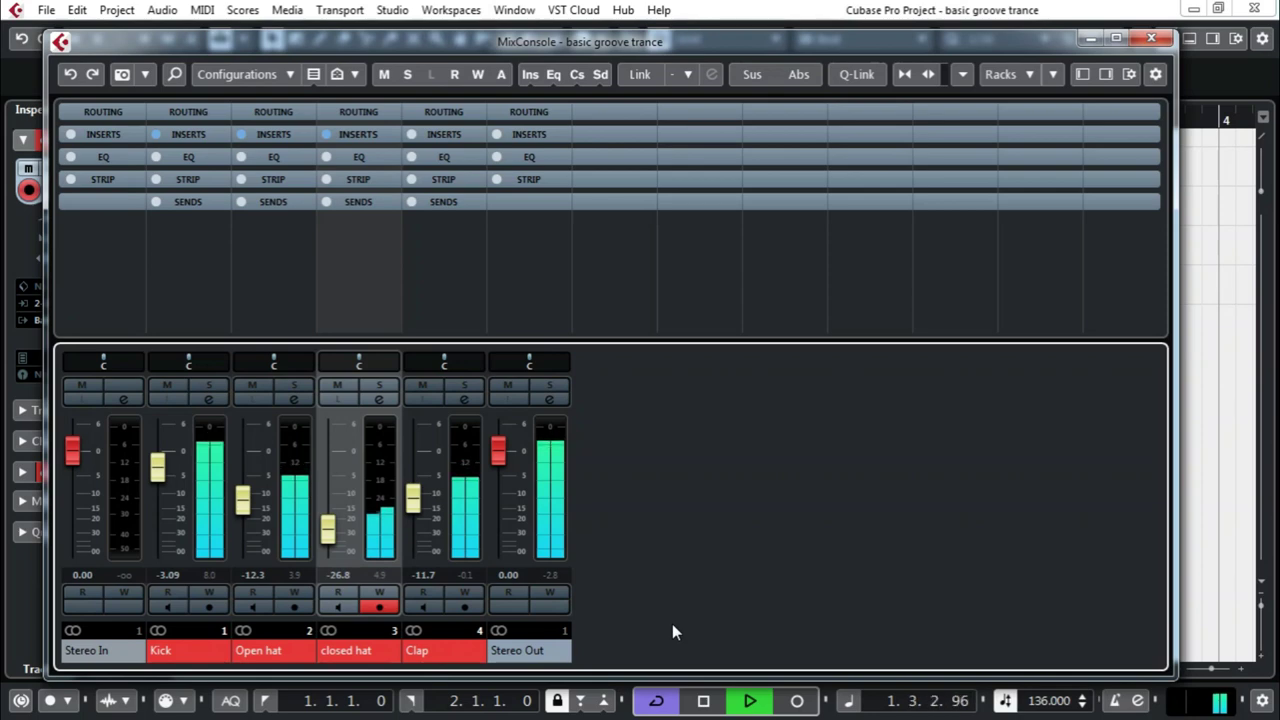
{"action": "key", "text": "space"}
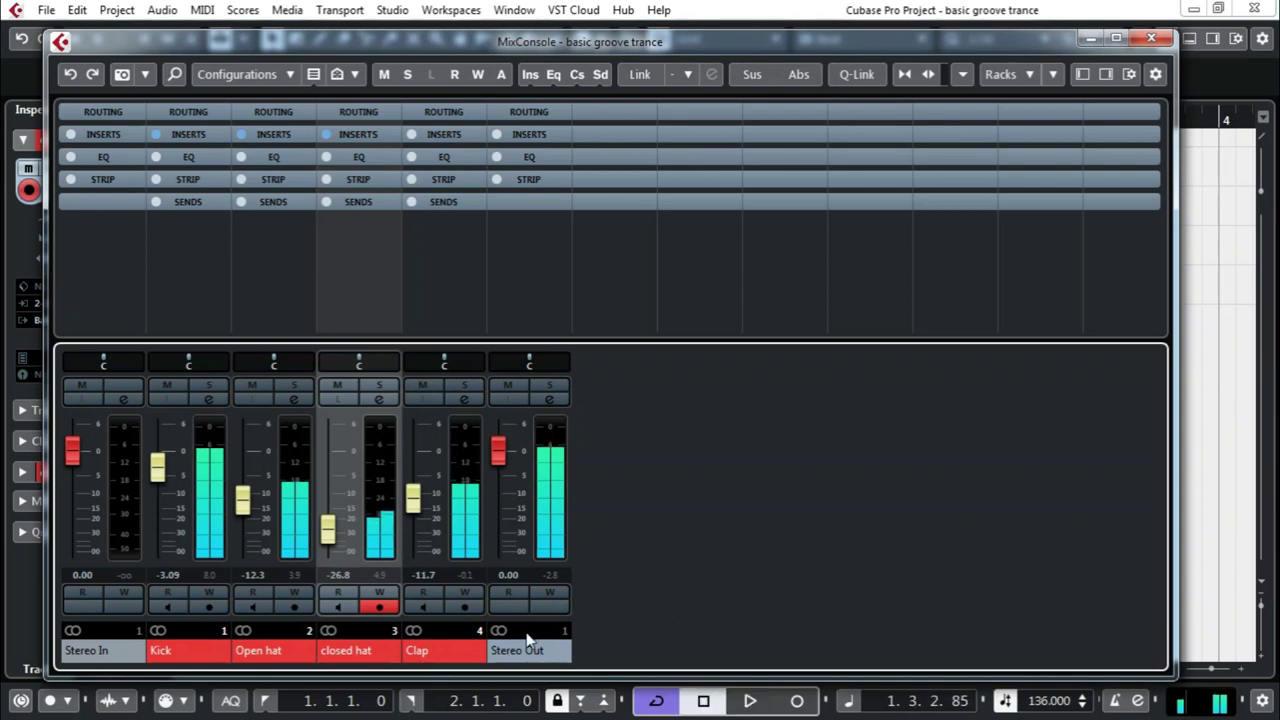
{"action": "left_click", "coordinate": [1151, 38]}
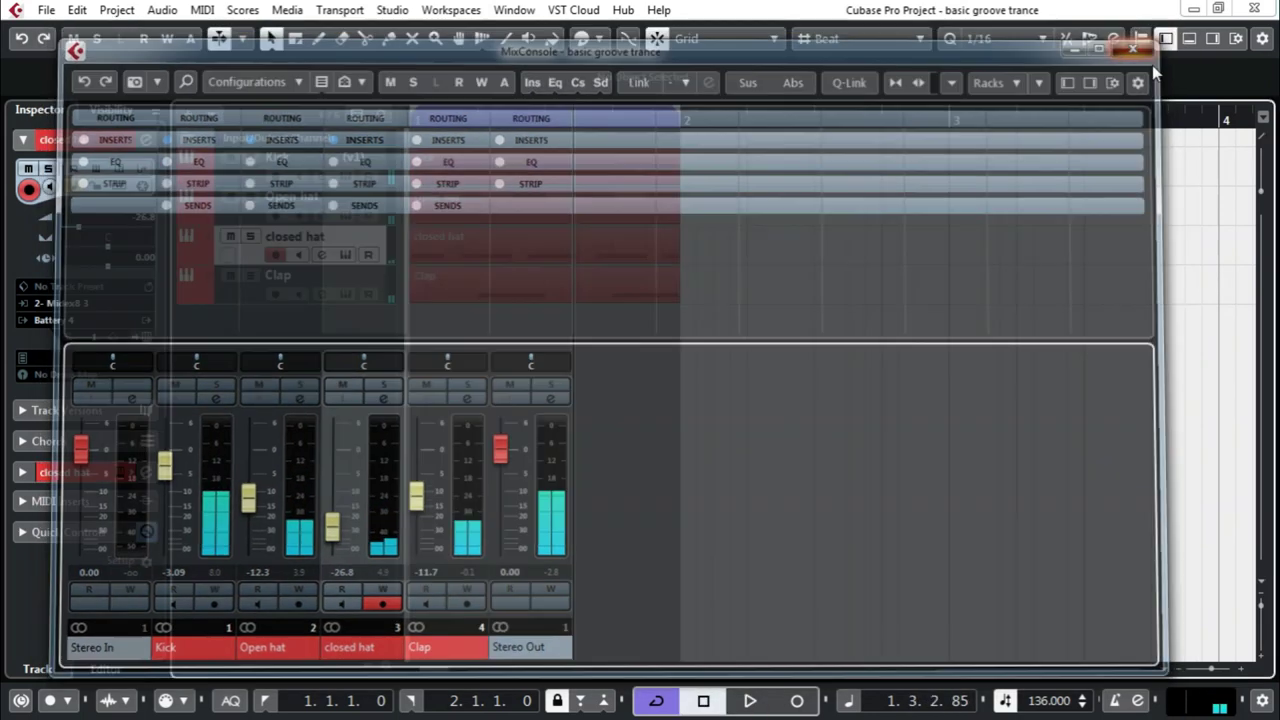
{"action": "left_click", "coordinate": [46, 10]}
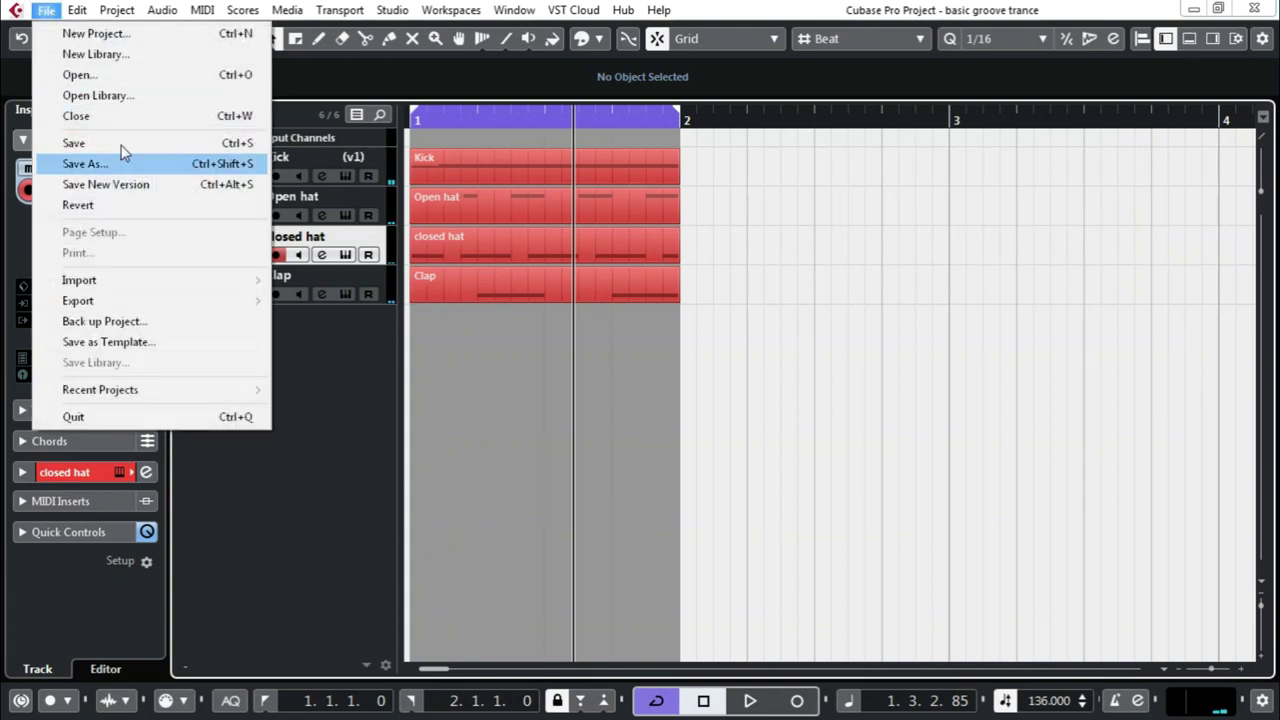
{"action": "left_click", "coordinate": [74, 143]}
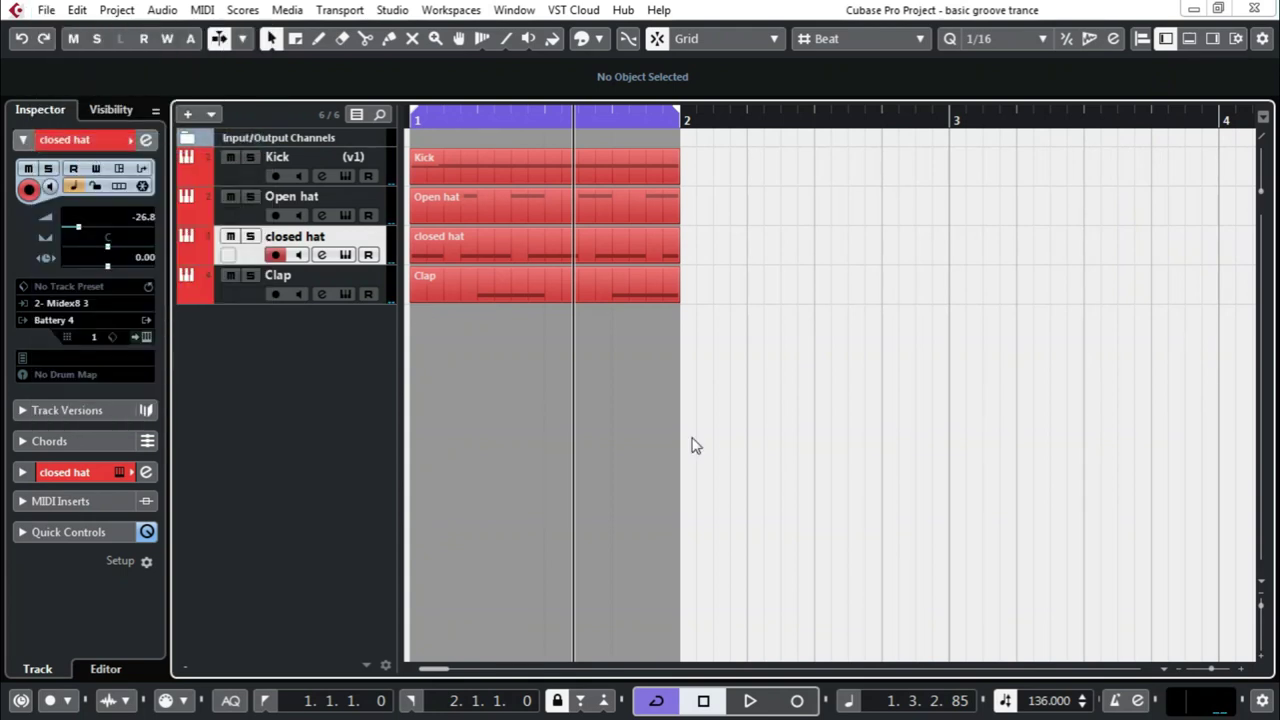
- Add two stereo audio tracks routed to Stereo Out below the Clap track
{"action": "left_click", "coordinate": [384, 287]}
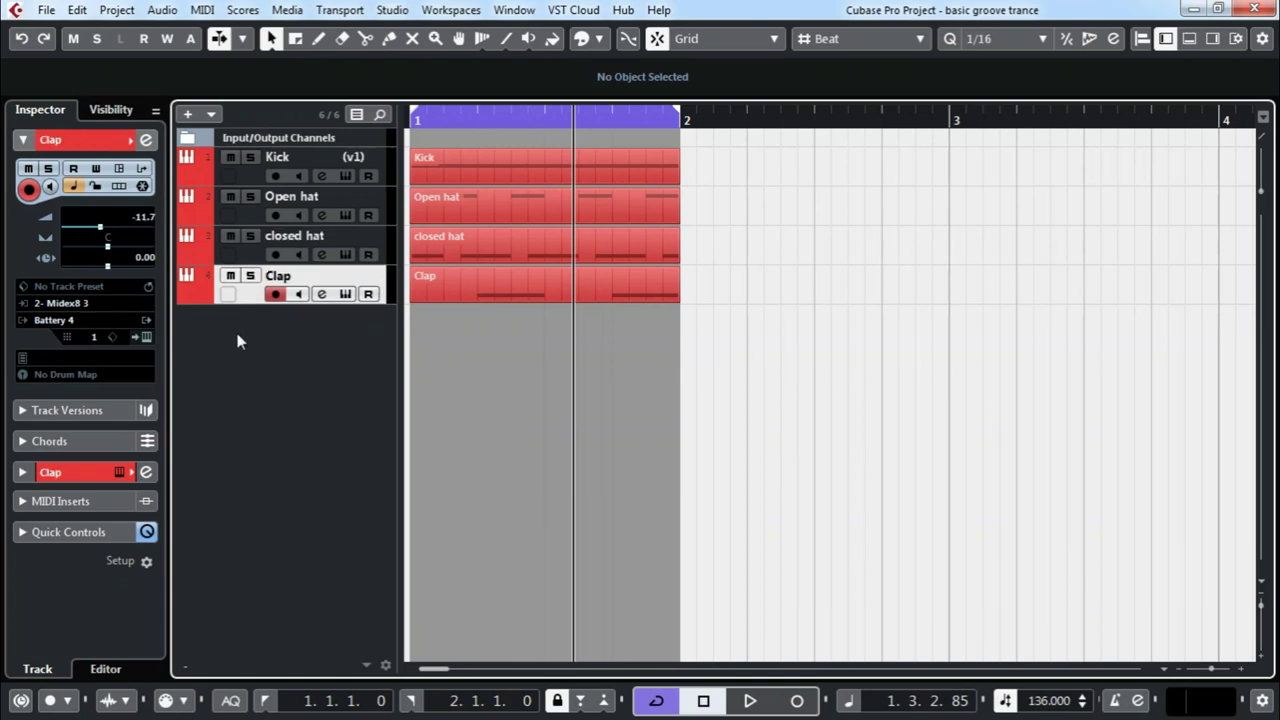
{"action": "left_click", "coordinate": [47, 12]}
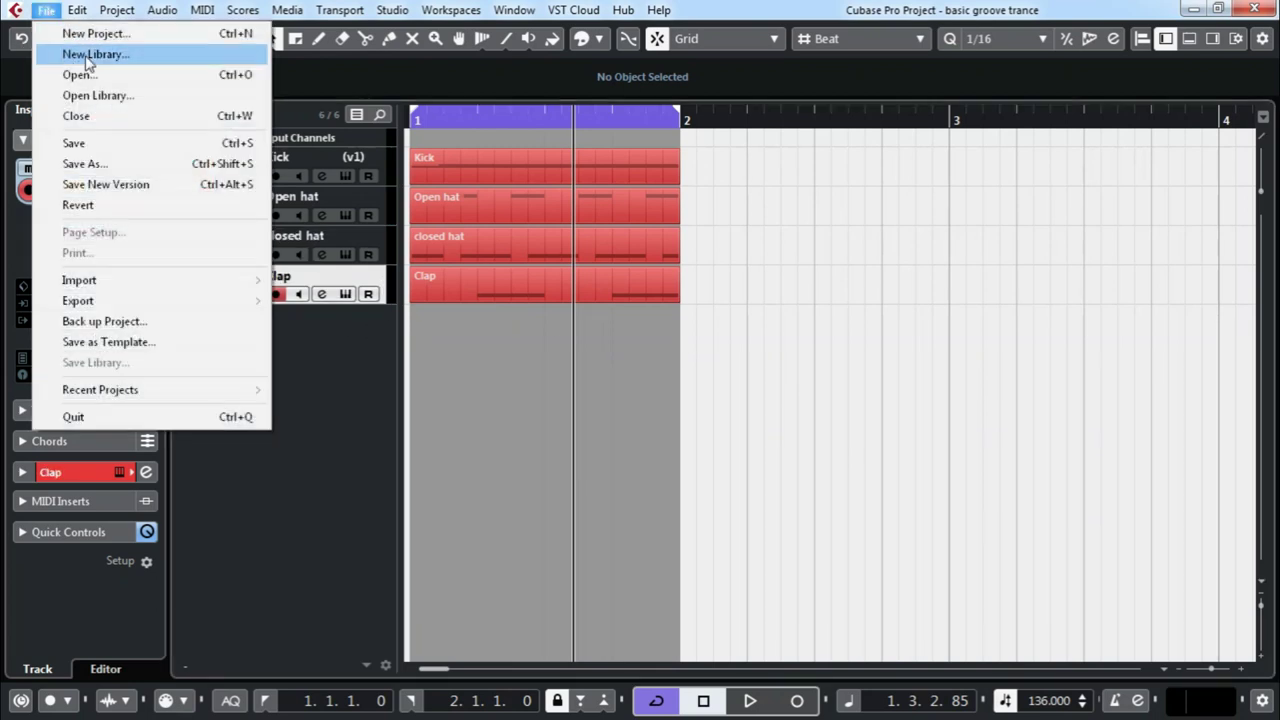
{"action": "left_click", "coordinate": [311, 344]}
{"action": "right_click", "coordinate": [311, 344]}
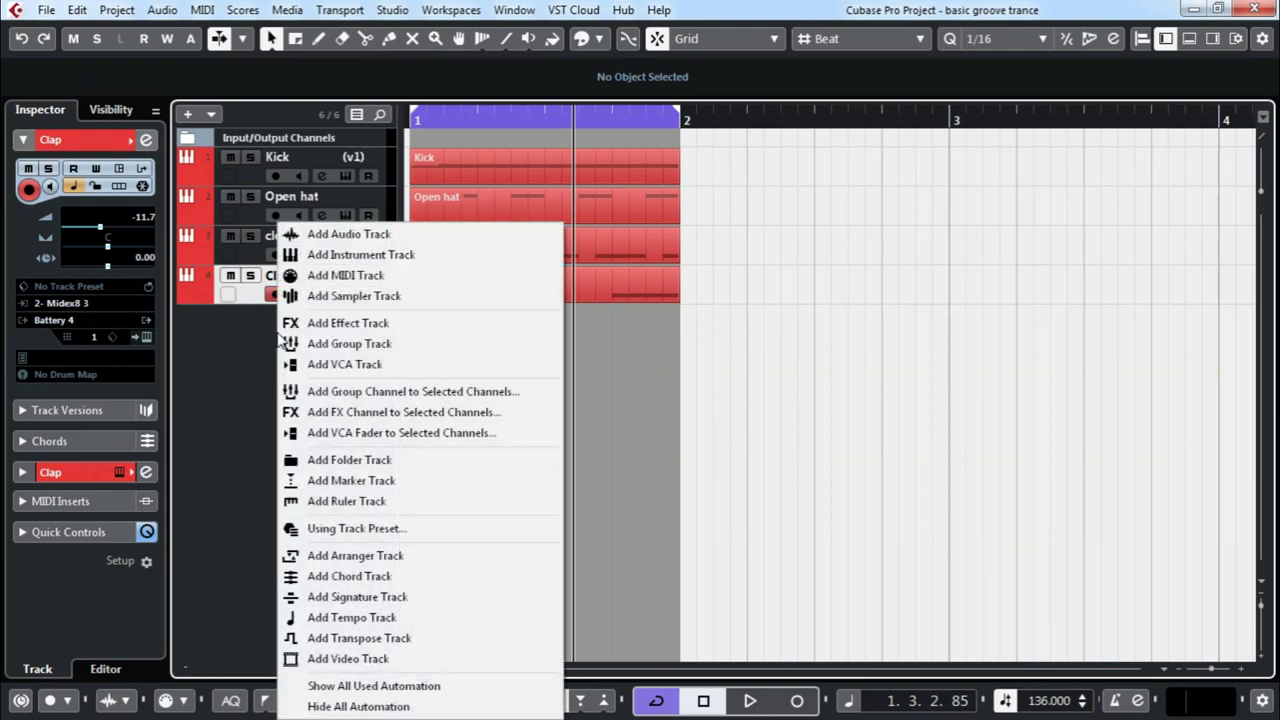
{"action": "left_click", "coordinate": [340, 232]}
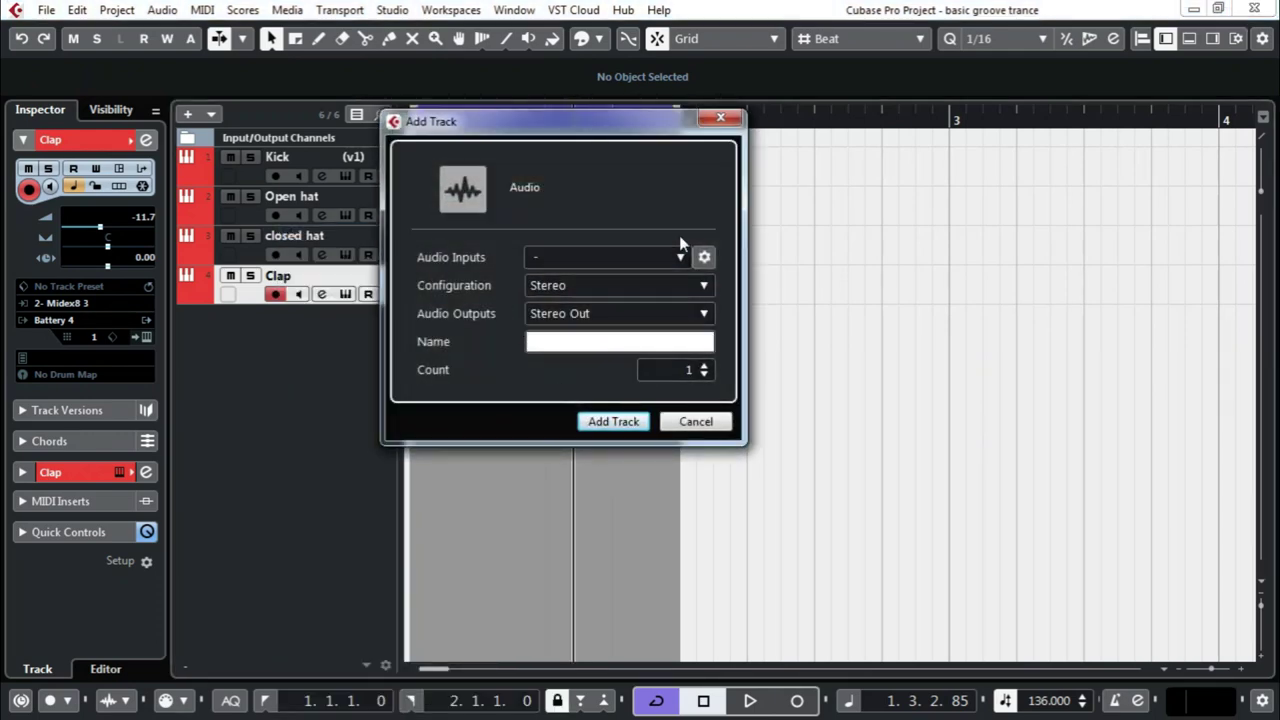
{"action": "left_click", "coordinate": [706, 368]}
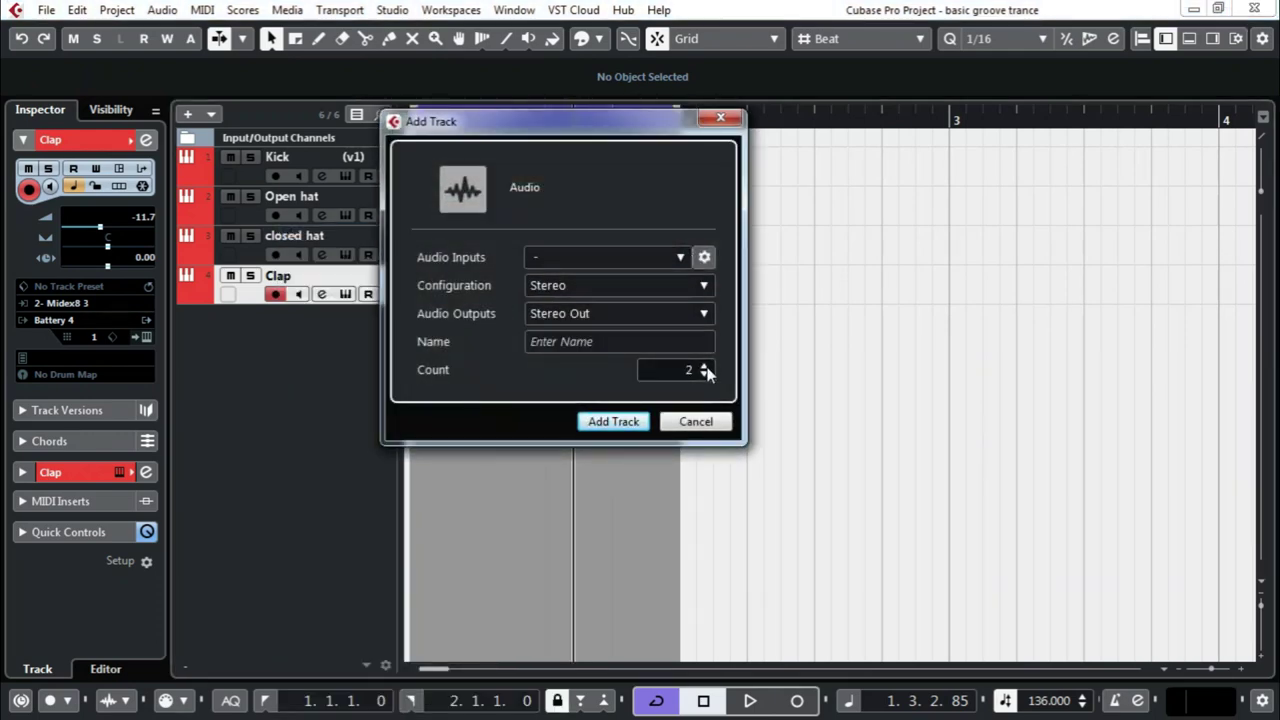
{"action": "left_click", "coordinate": [613, 421]}
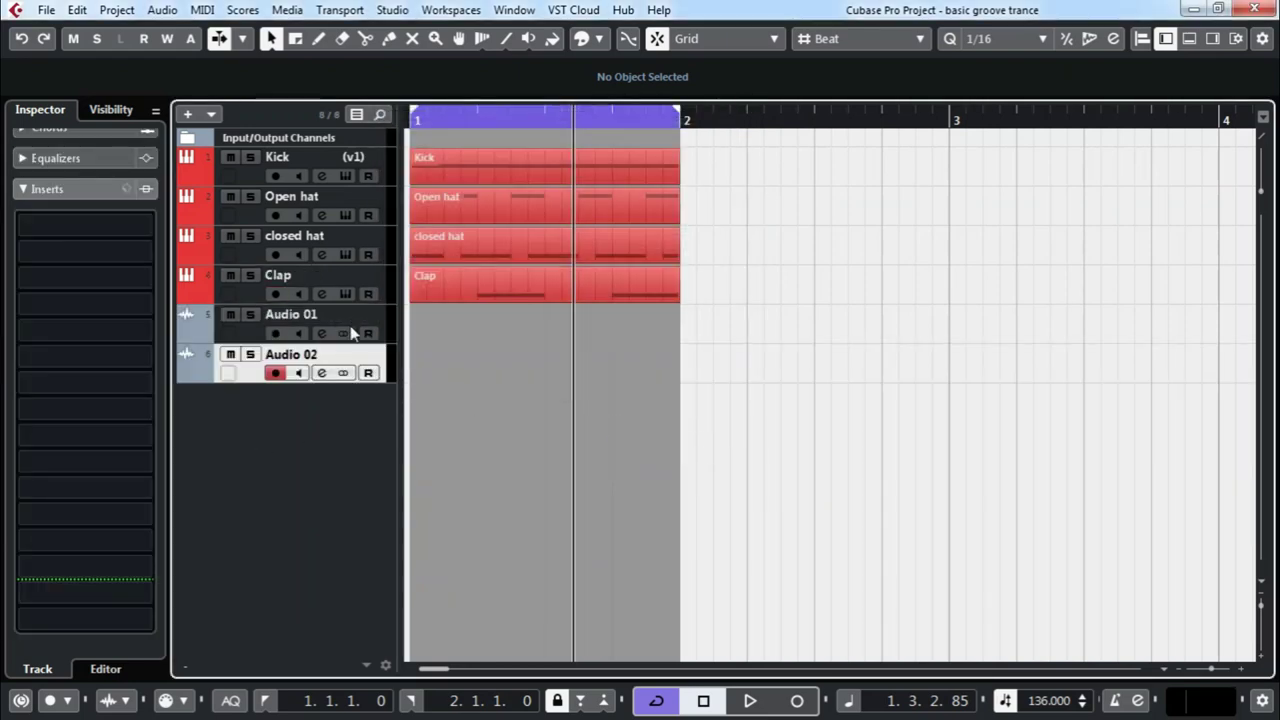
- Select the Audio 01 track and open the dialog for importing an audio file
{"action": "left_click", "coordinate": [365, 322]}
{"action": "left_click", "coordinate": [46, 10]}
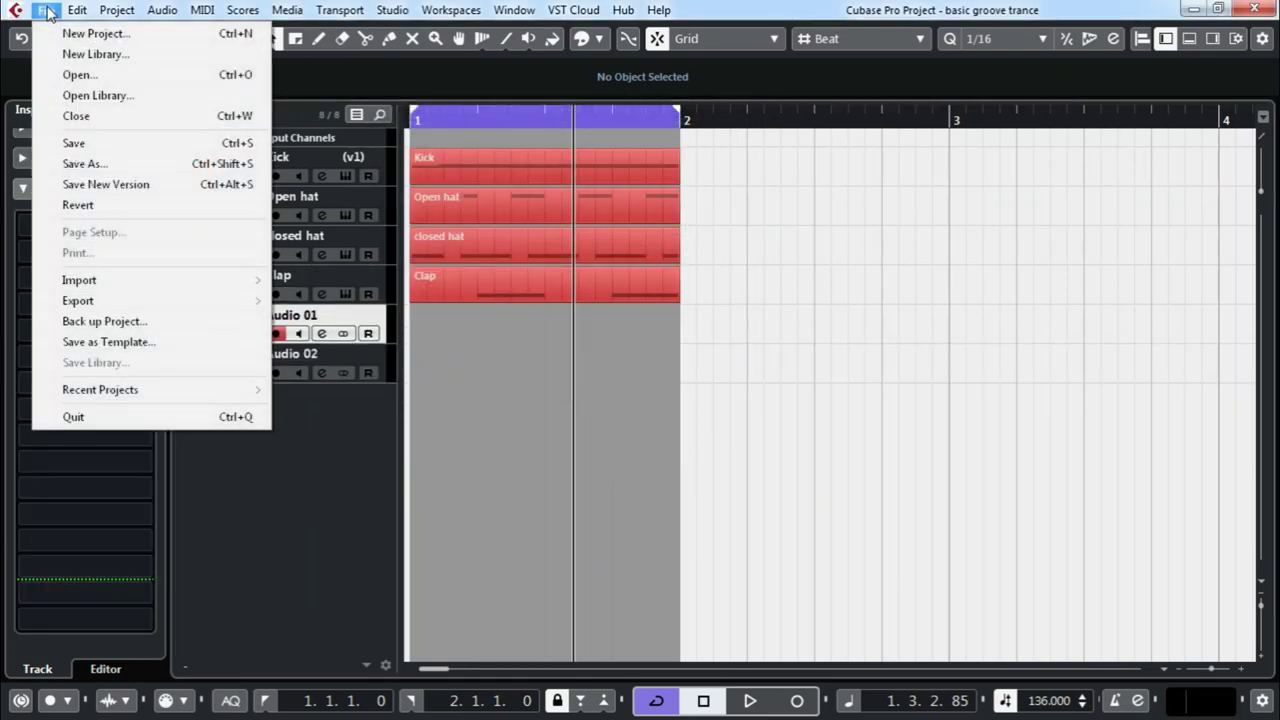
{"action": "mouse_move", "coordinate": [83, 281]}
{"action": "left_click", "coordinate": [347, 280]}
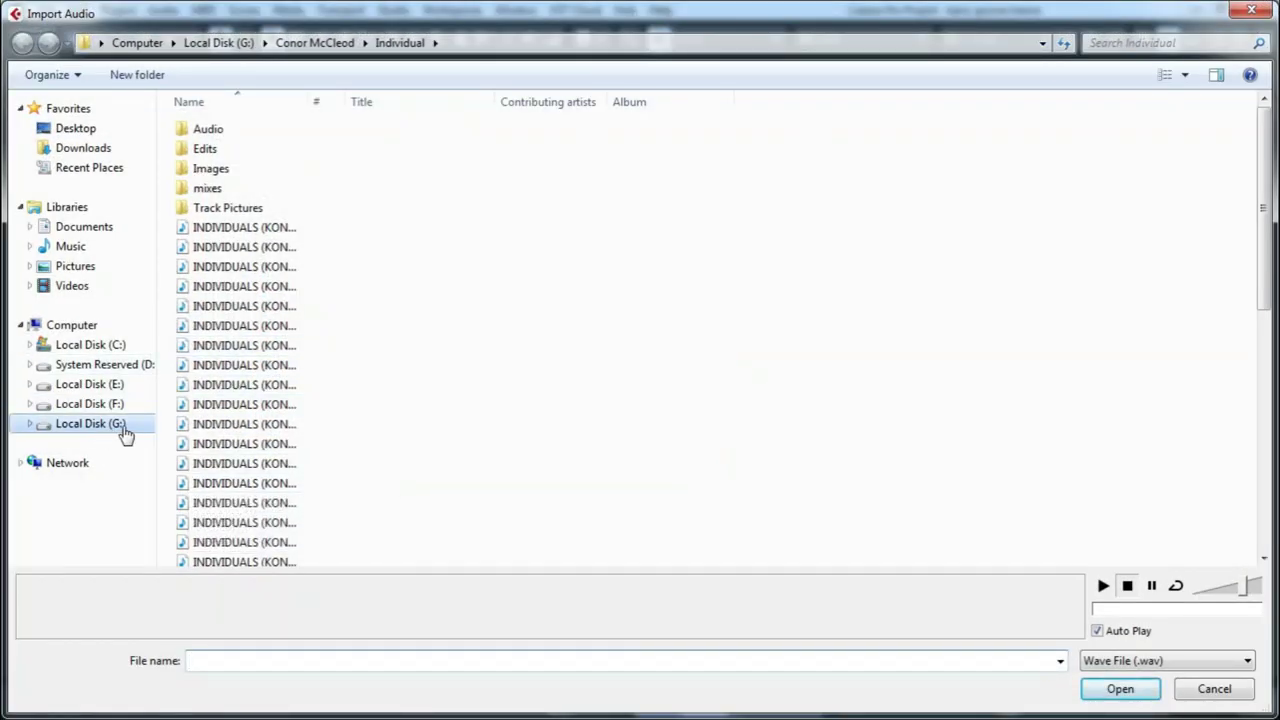
{"action": "left_click", "coordinate": [90, 424]}
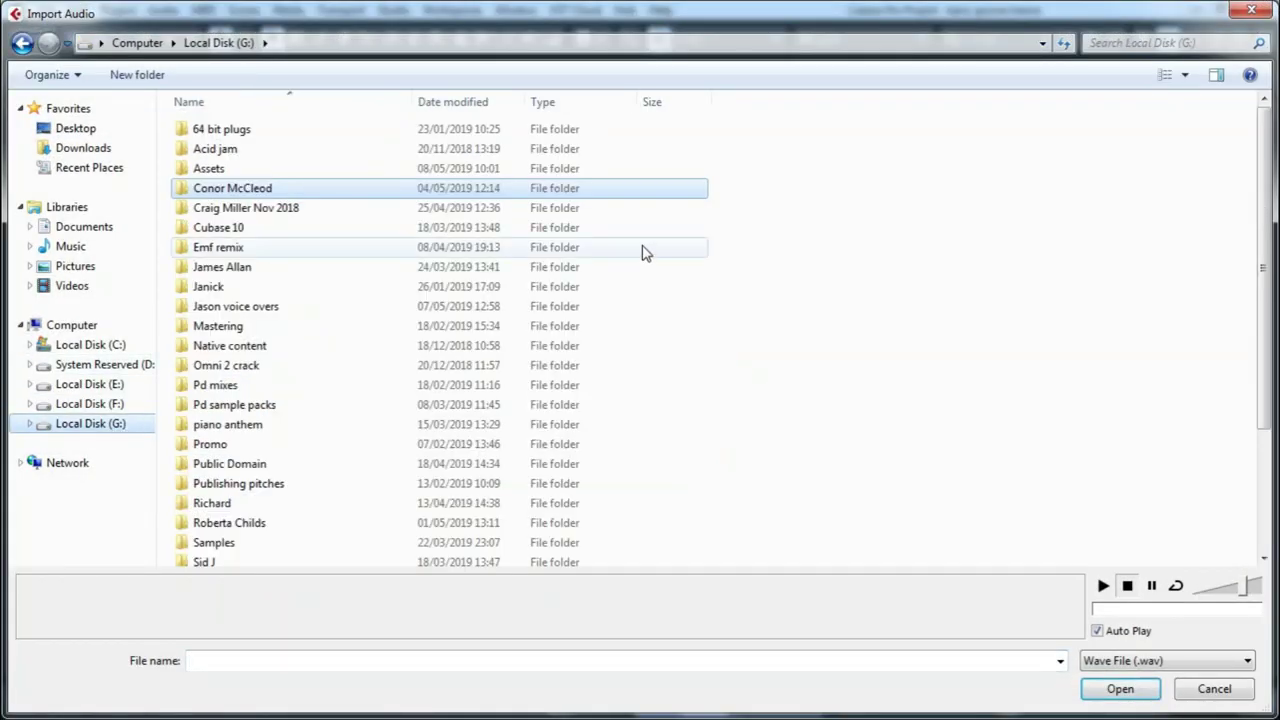
{"action": "left_click", "coordinate": [212, 503]}
{"action": "scroll", "coordinate": [225, 510], "scroll_direction": "down", "scroll_amount": 3}
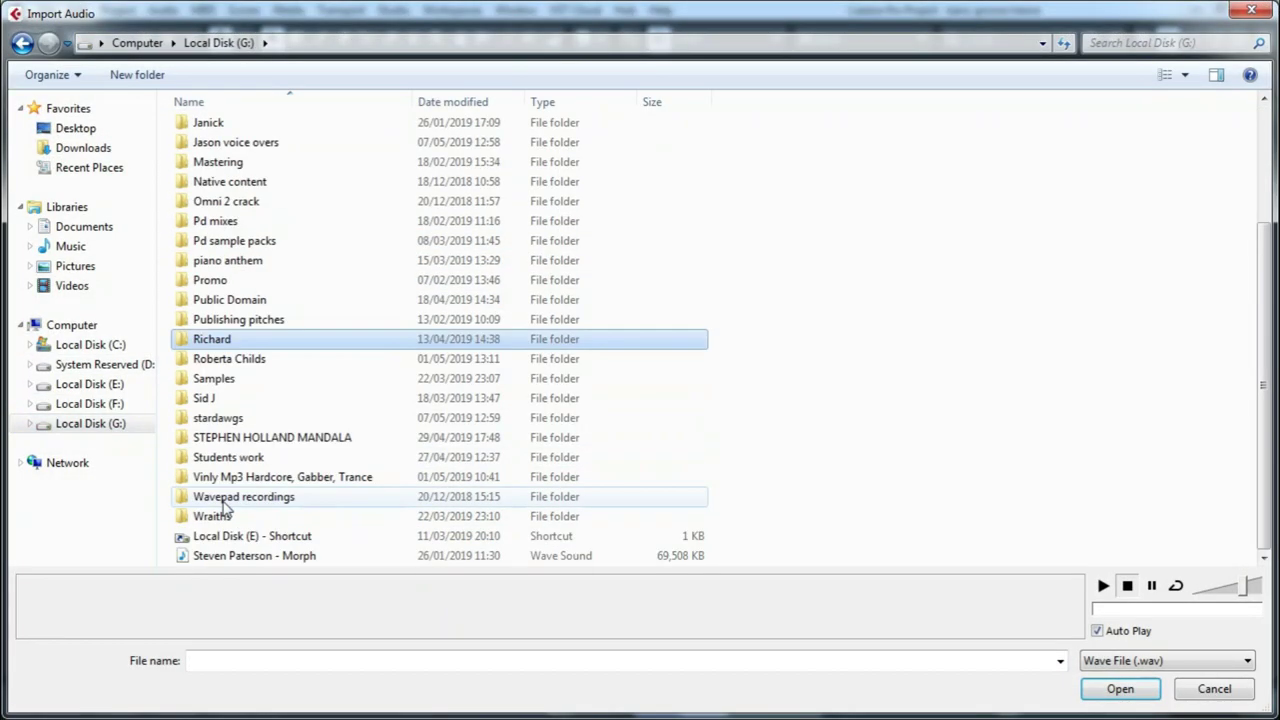
- Browse to the sample cds folder on Local Disk (F:) in the audio import dialog
{"action": "left_click", "coordinate": [110, 406]}
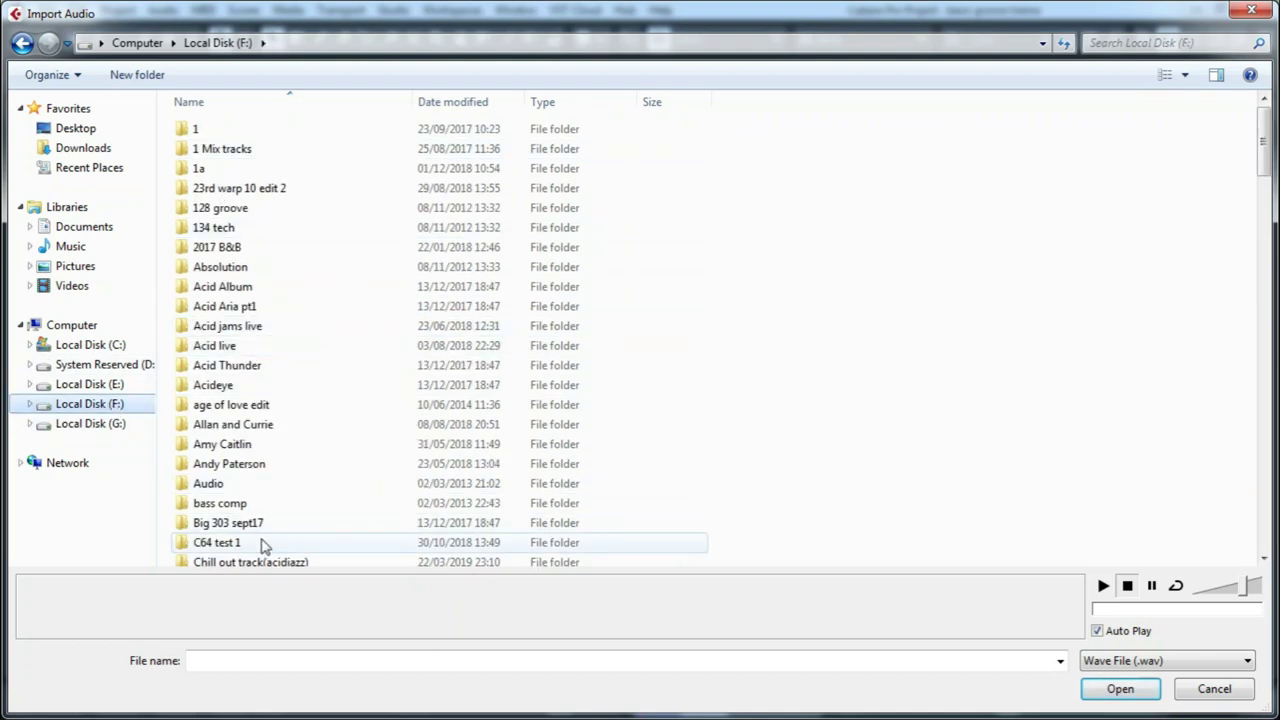
{"action": "left_click", "coordinate": [242, 661]}
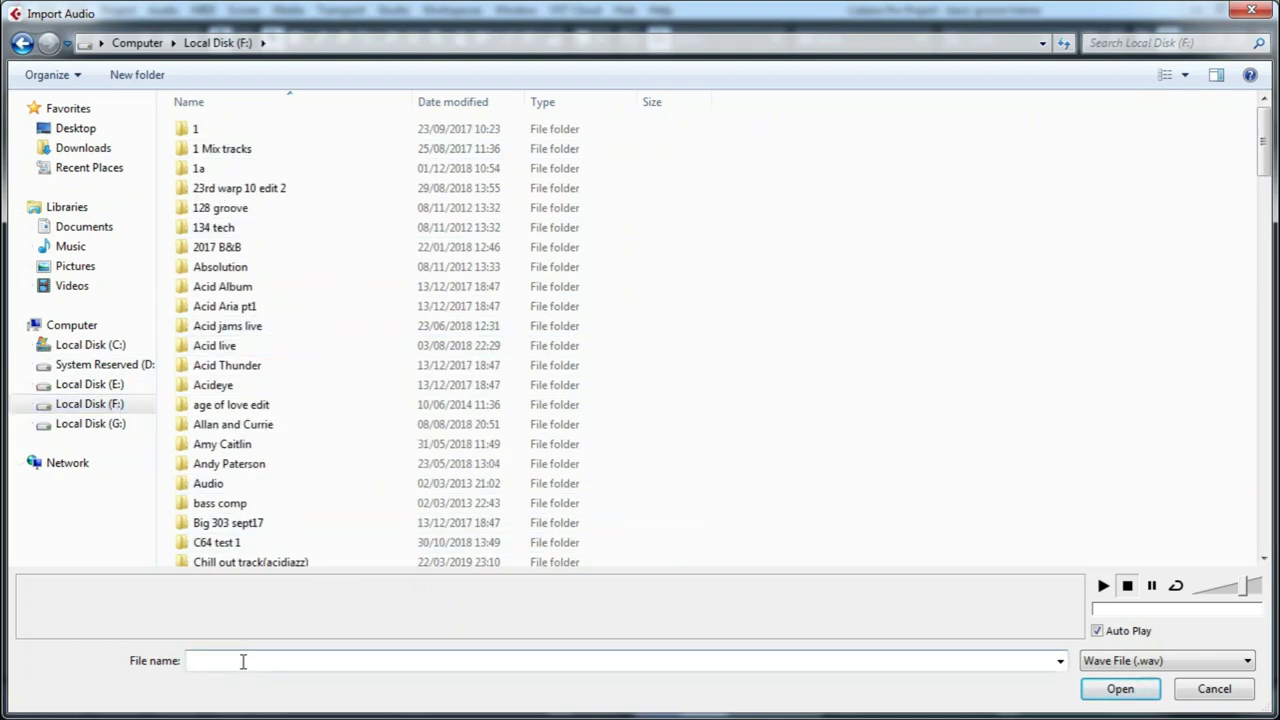
{"action": "type", "text": "sa"}
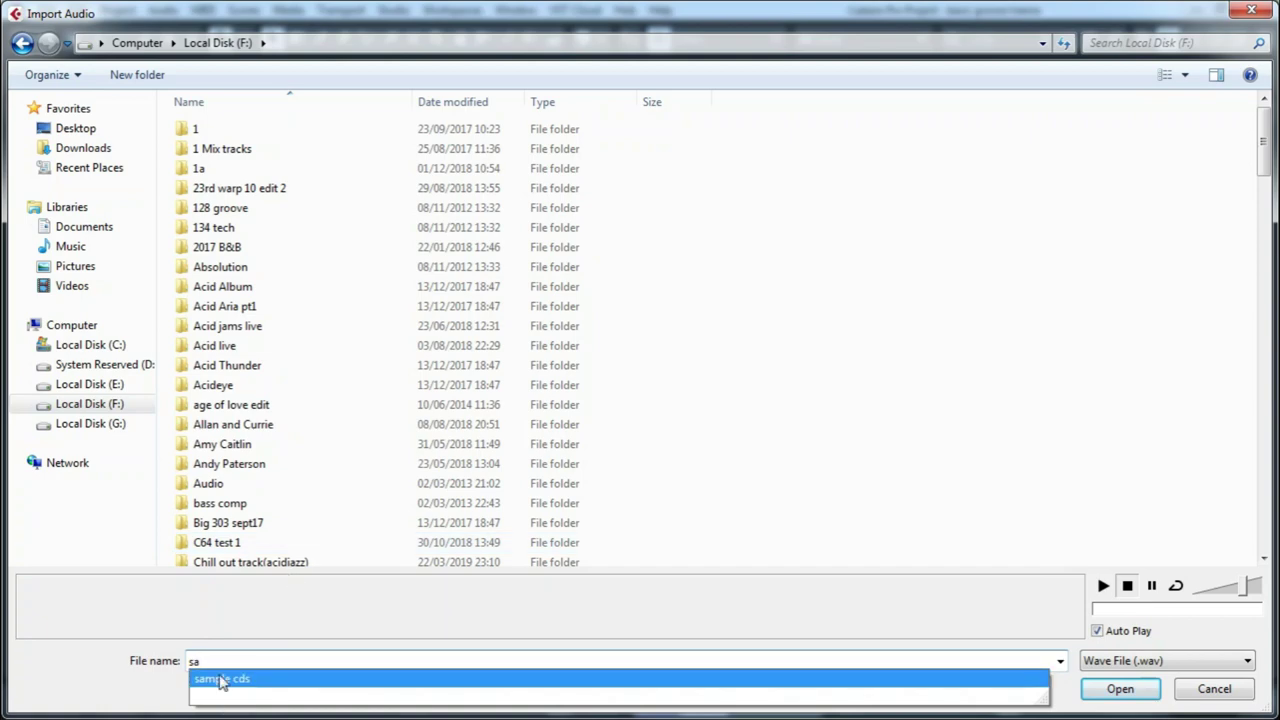
{"action": "left_click", "coordinate": [222, 679]}
{"action": "key", "text": "Return"}
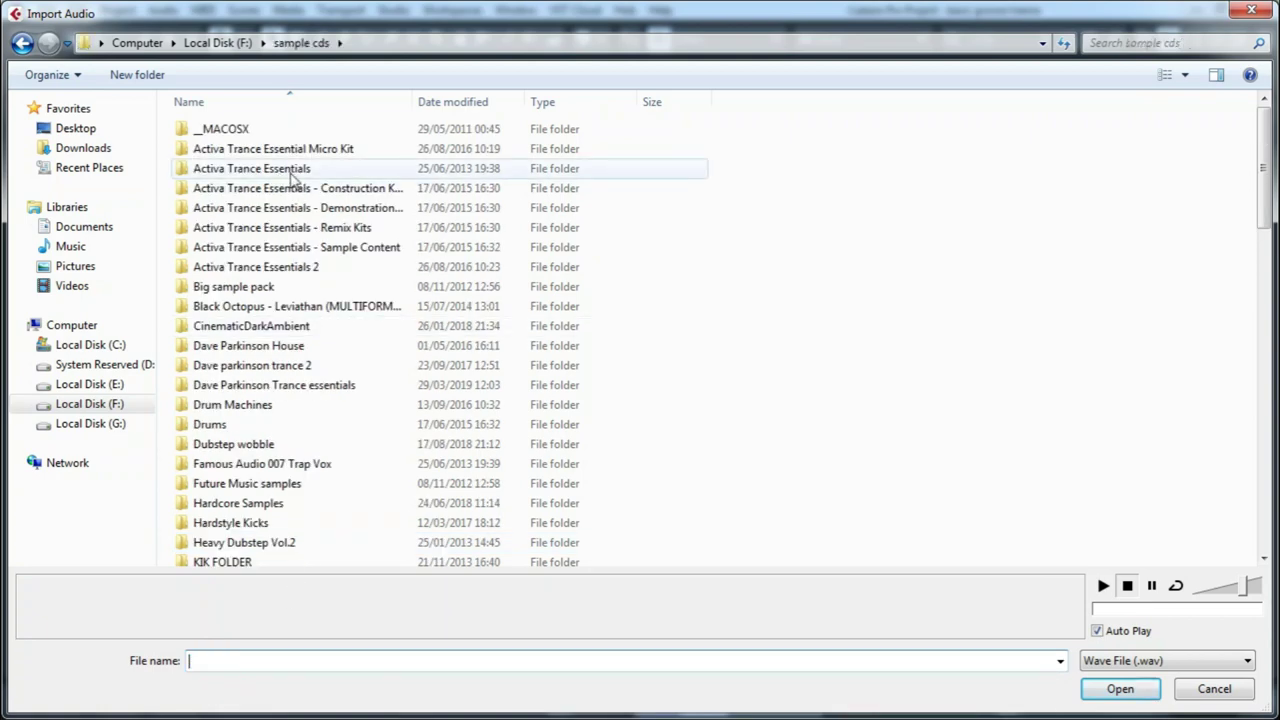
- Open the VEC4 Hihat Percussion Loops folder inside Vengeance Essential Clubsound Vol 4, under VEC4 Loops 140 BPM
{"action": "scroll", "coordinate": [300, 374], "scroll_direction": "down", "scroll_amount": 20}
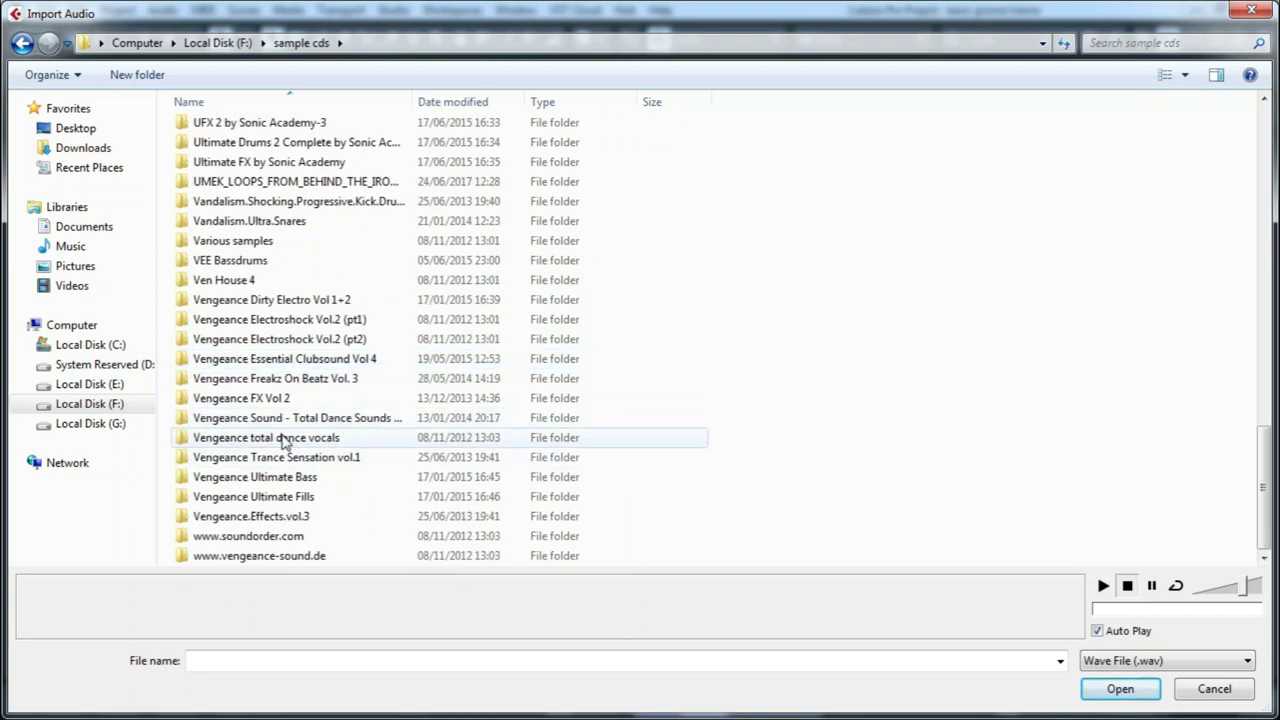
{"action": "left_click", "coordinate": [337, 363]}
{"action": "double_click", "coordinate": [337, 362]}
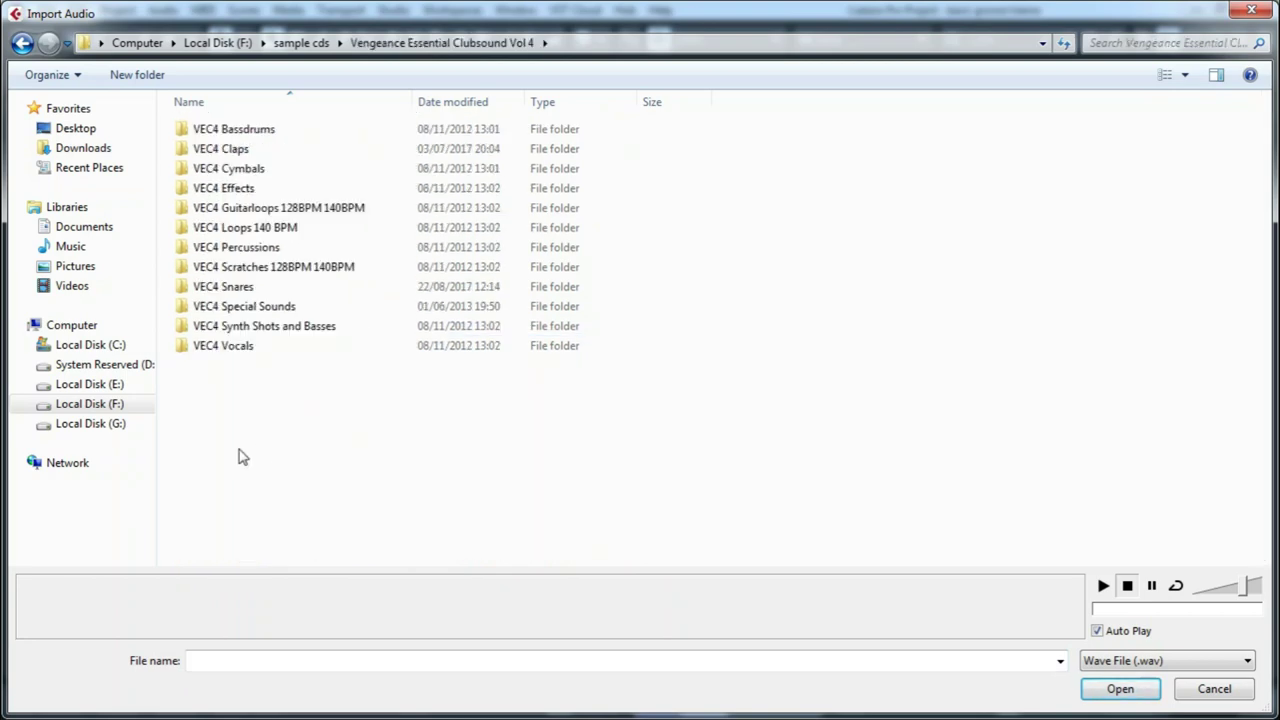
{"action": "double_click", "coordinate": [237, 229]}
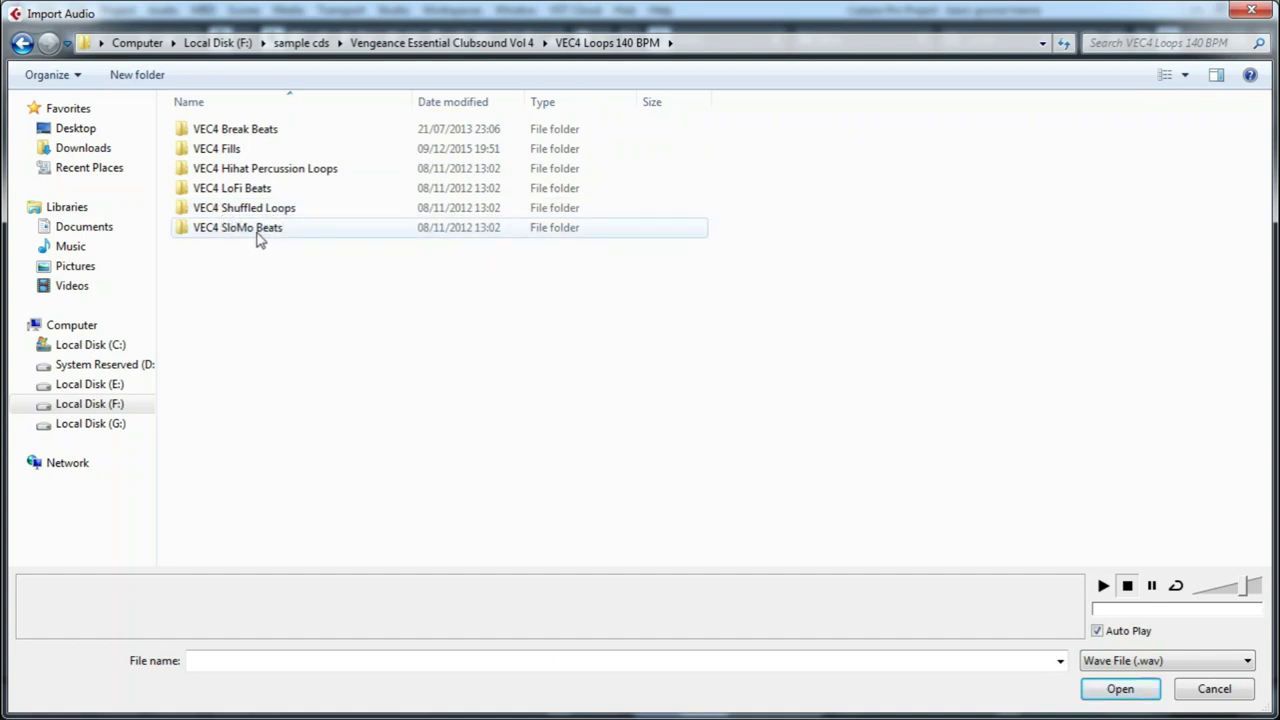
{"action": "double_click", "coordinate": [288, 170]}
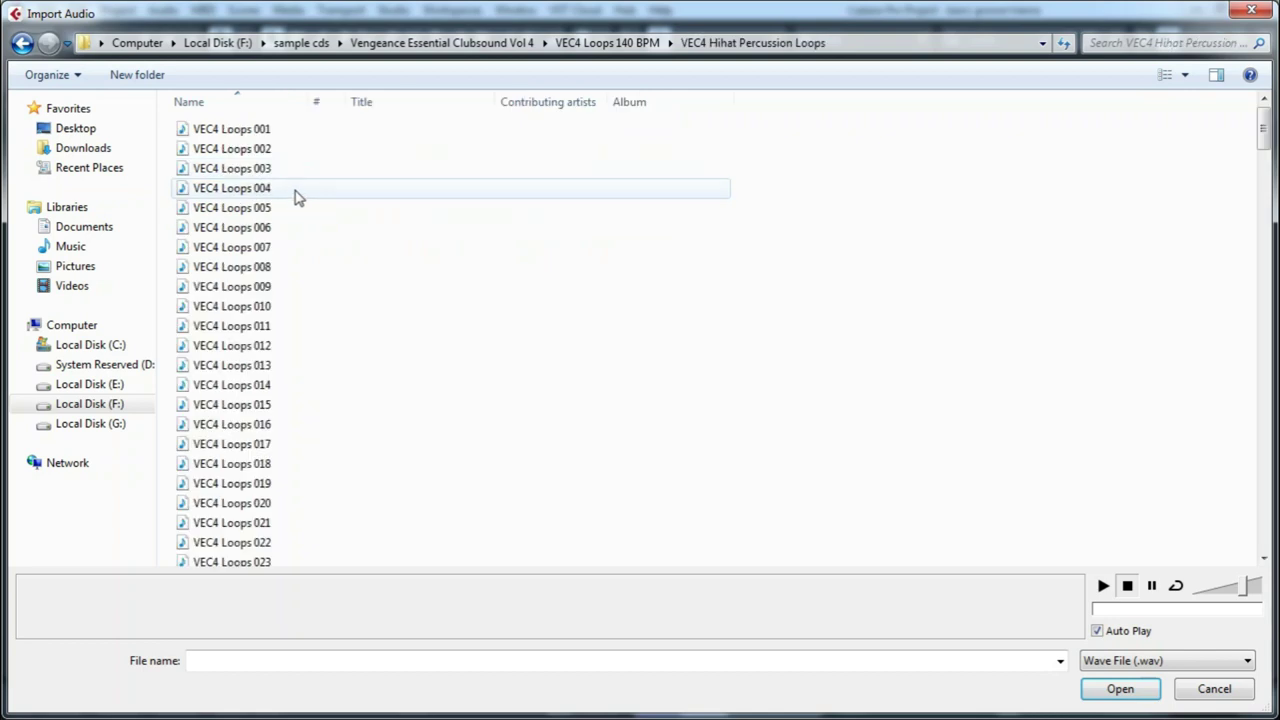
- Audition the hi-hat percussion loops from VEC4 Loops 001 onward and import VEC4 Loops 007 onto the Audio 01 track
{"action": "left_click", "coordinate": [265, 131]}
{"action": "key", "text": "Down"}
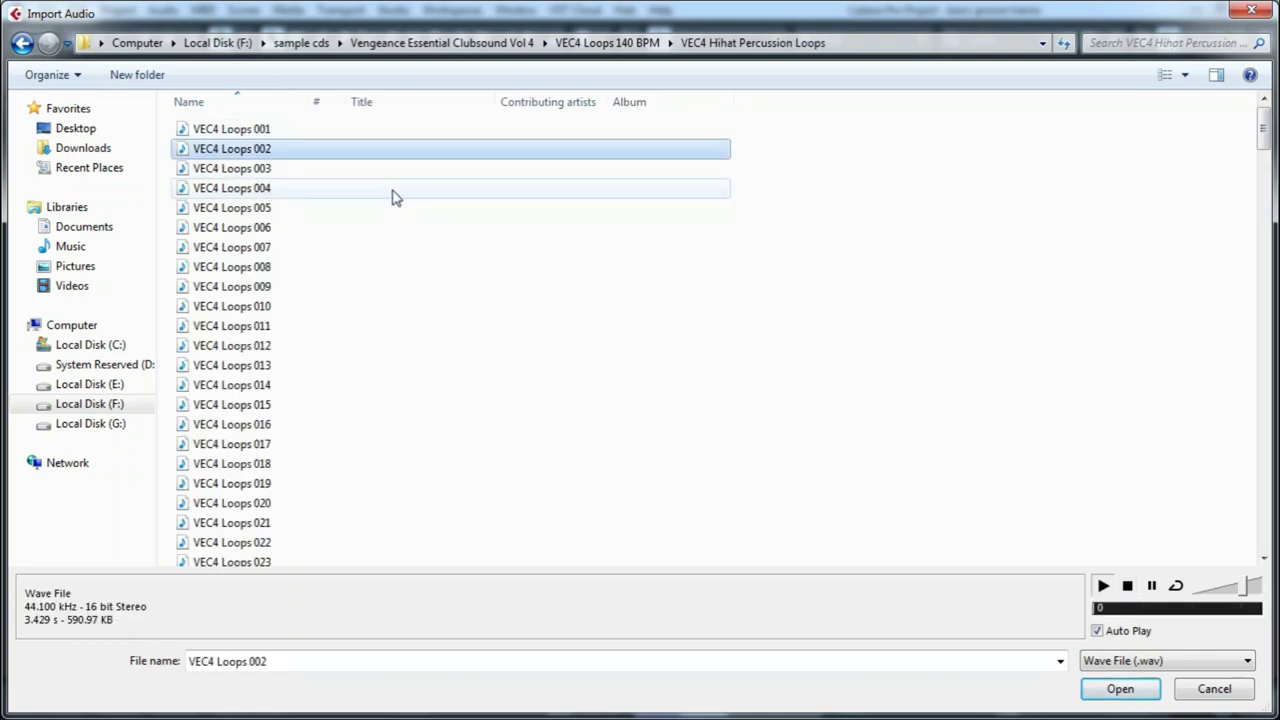
{"action": "key", "text": "Down"}
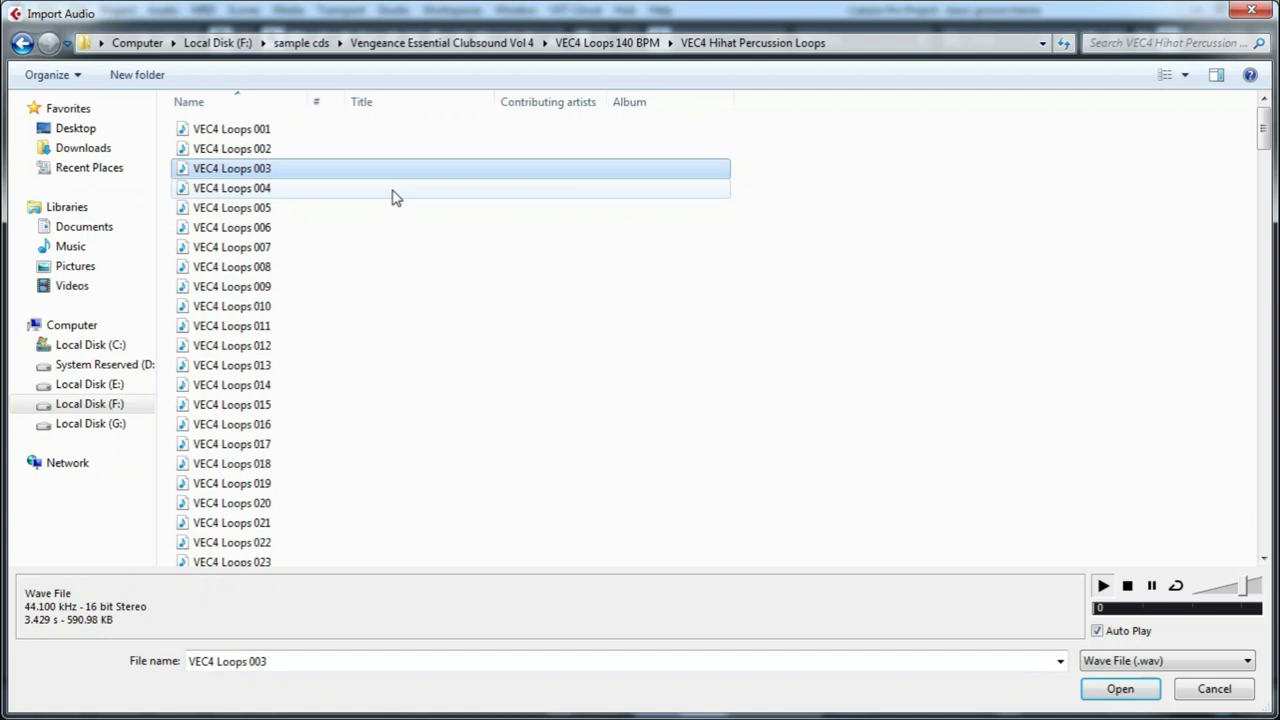
{"action": "key", "text": "Down"}
{"action": "key", "text": "Down"}
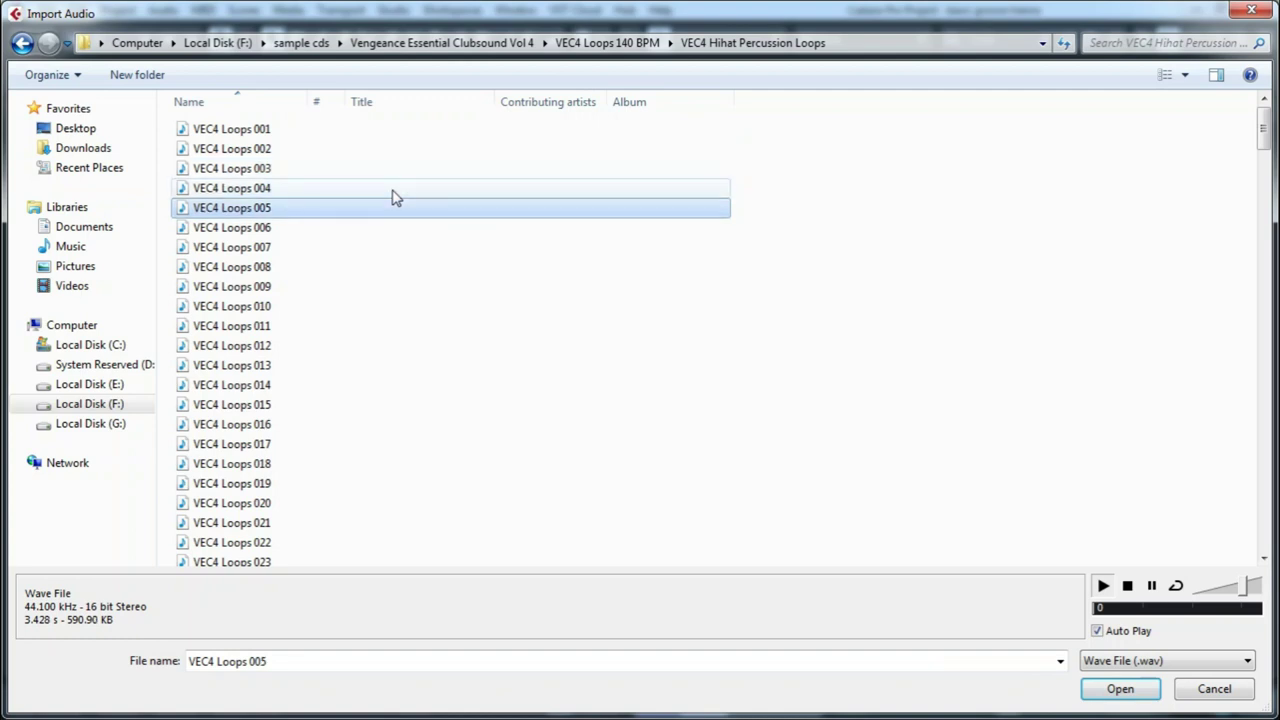
{"action": "key", "text": "Down"}
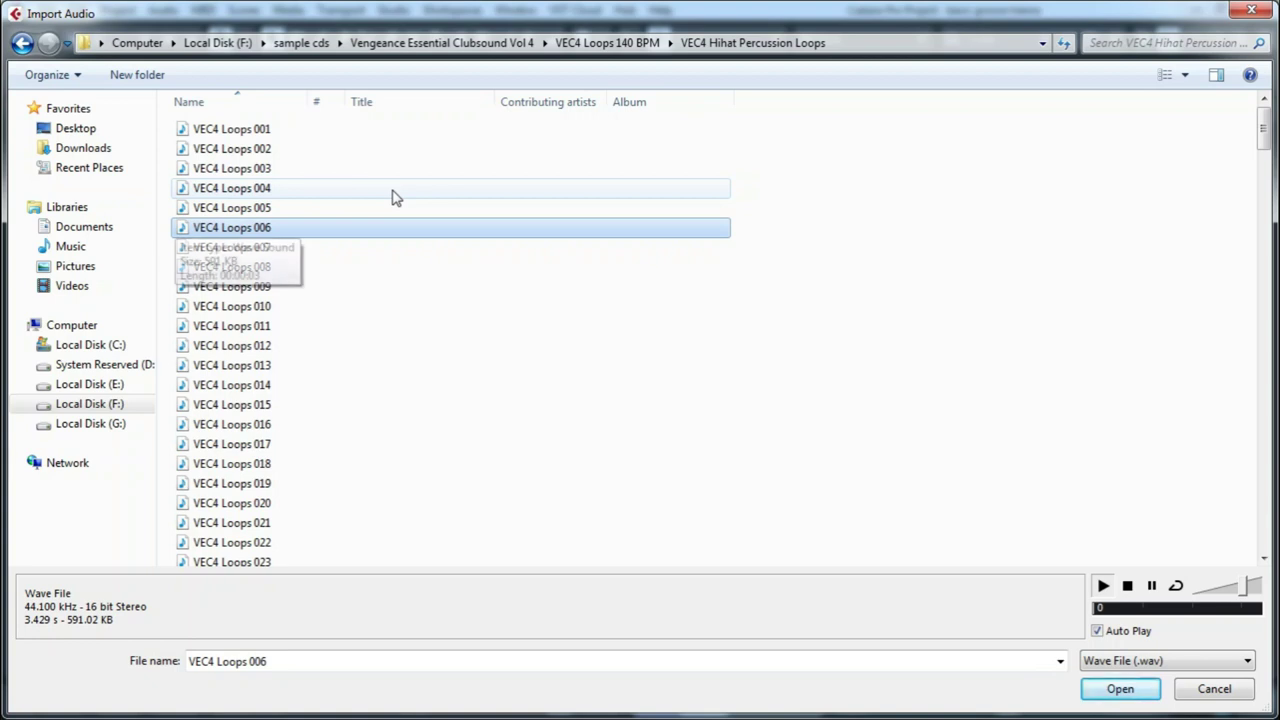
{"action": "key", "text": "Down"}
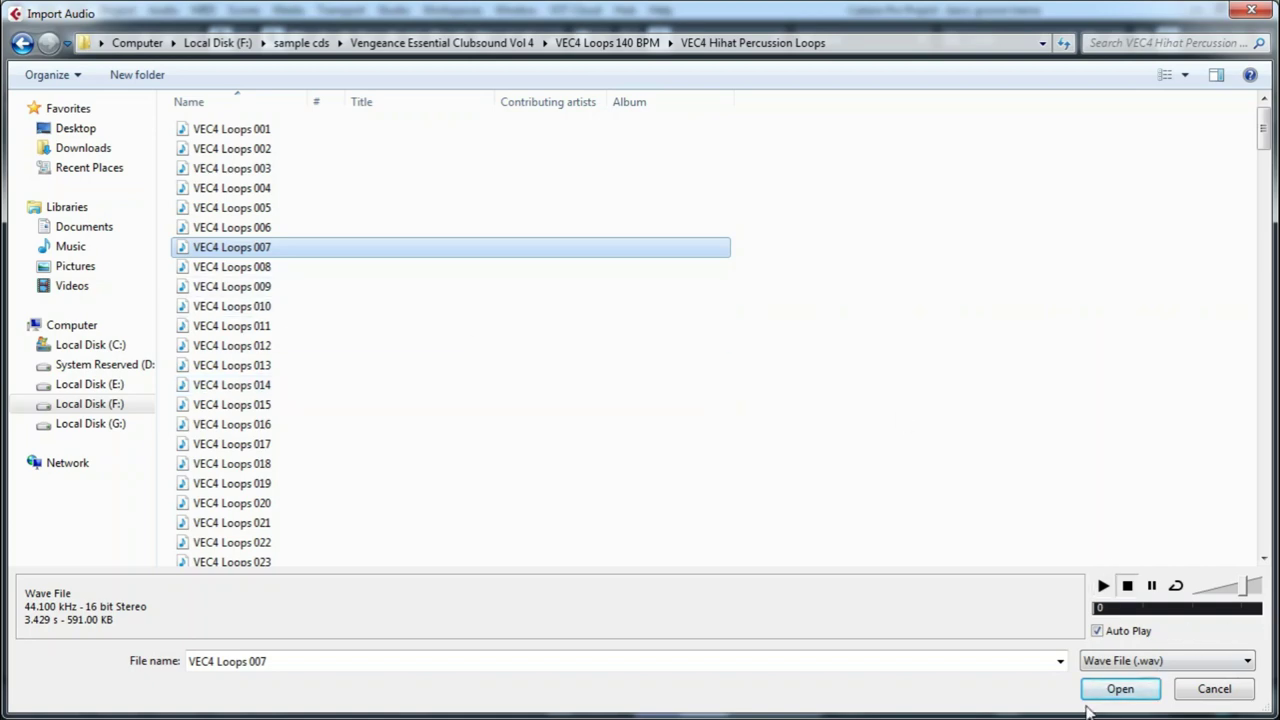
{"action": "left_click", "coordinate": [1120, 689]}
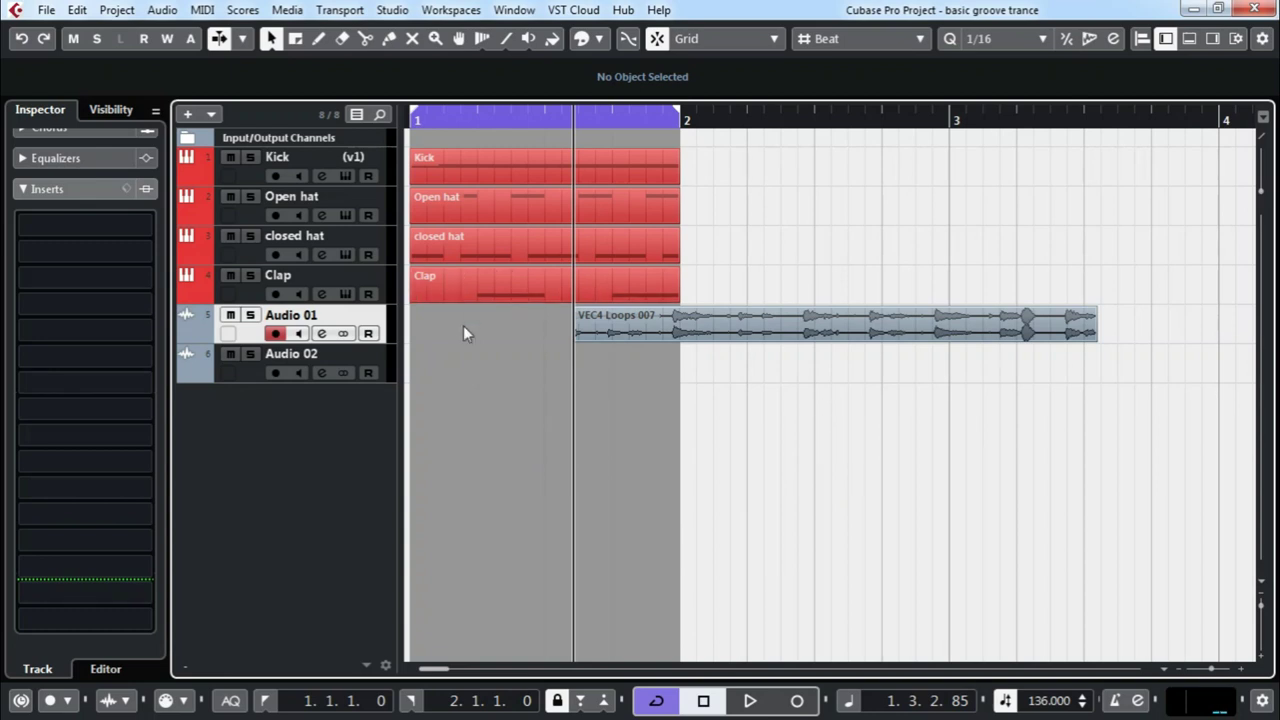
- Move the VEC4 Loops 007 event on Audio 01 to start at 1.1.1.0
{"action": "double_click", "coordinate": [463, 325]}
{"action": "left_click_drag", "start_coordinate": [712, 338], "coordinate": [492, 336]}
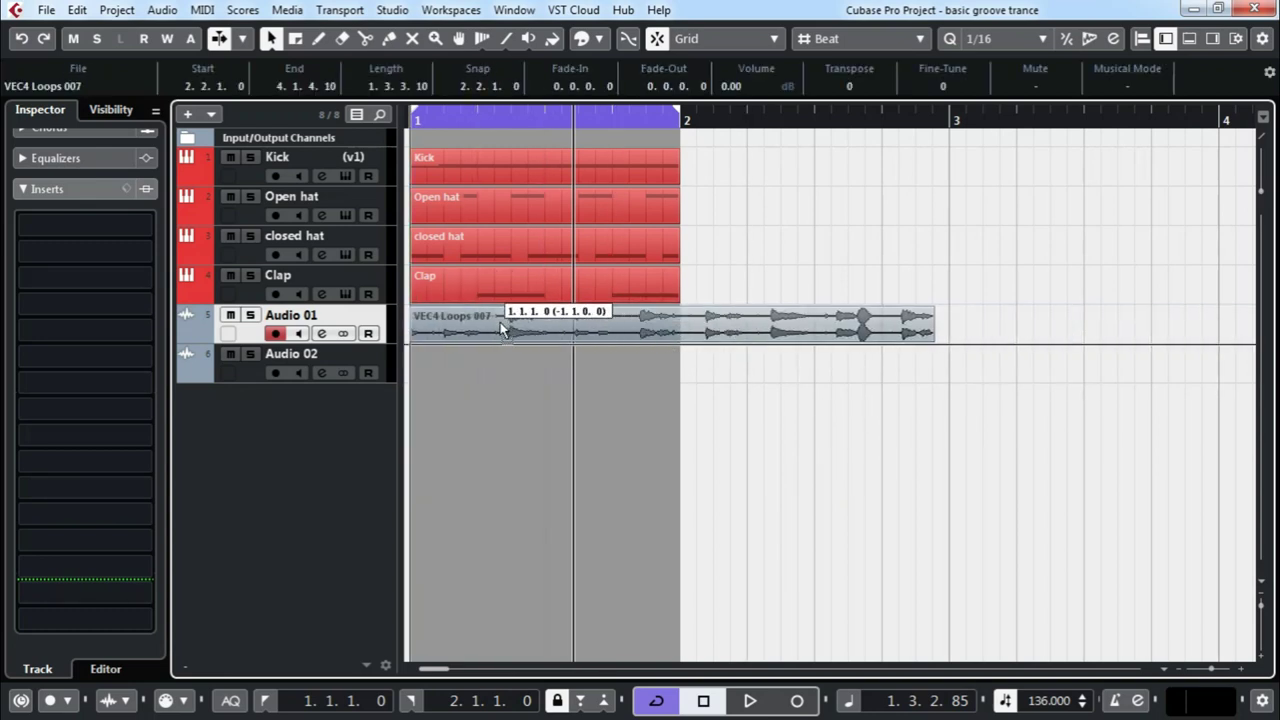
- Try turning the VEC4 Loops 007 event into an audio part with the Glue tool, and undo it
{"action": "right_click", "coordinate": [610, 336]}
{"action": "left_click", "coordinate": [588, 328]}
{"action": "left_click", "coordinate": [463, 331]}
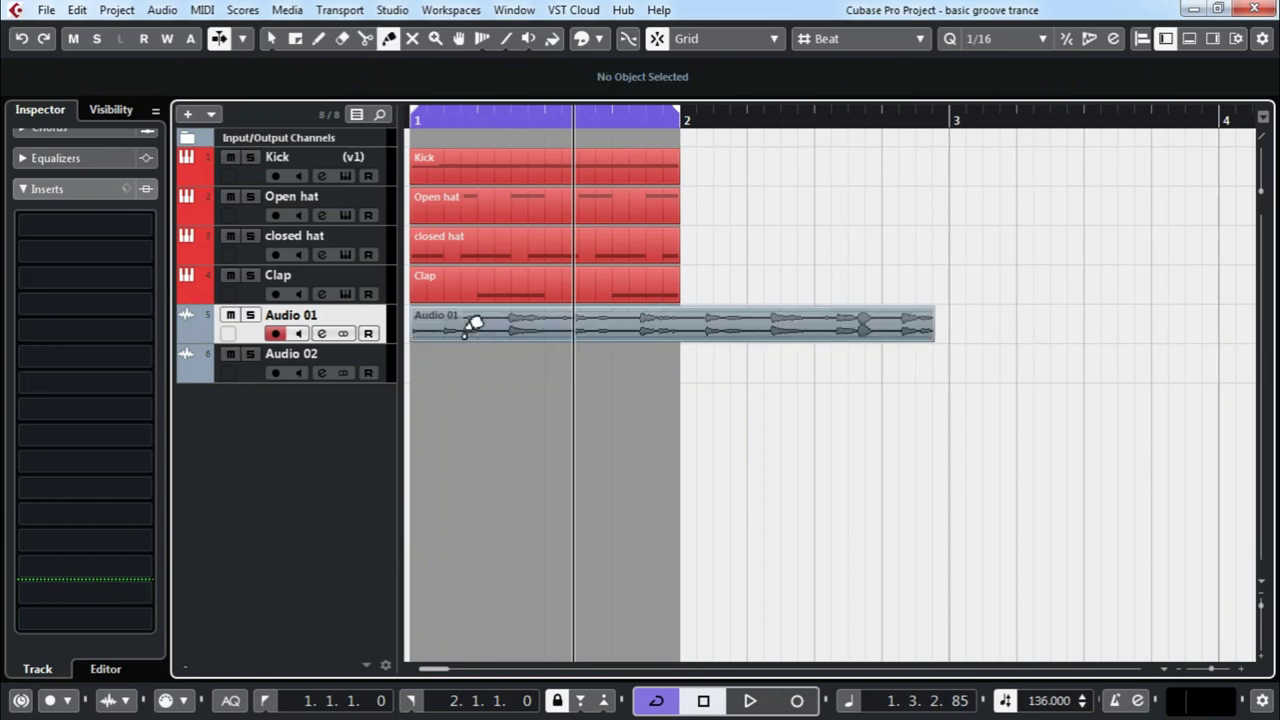
{"action": "right_click", "coordinate": [462, 330]}
{"action": "left_click", "coordinate": [463, 329]}
{"action": "key", "text": "ctrl+z"}
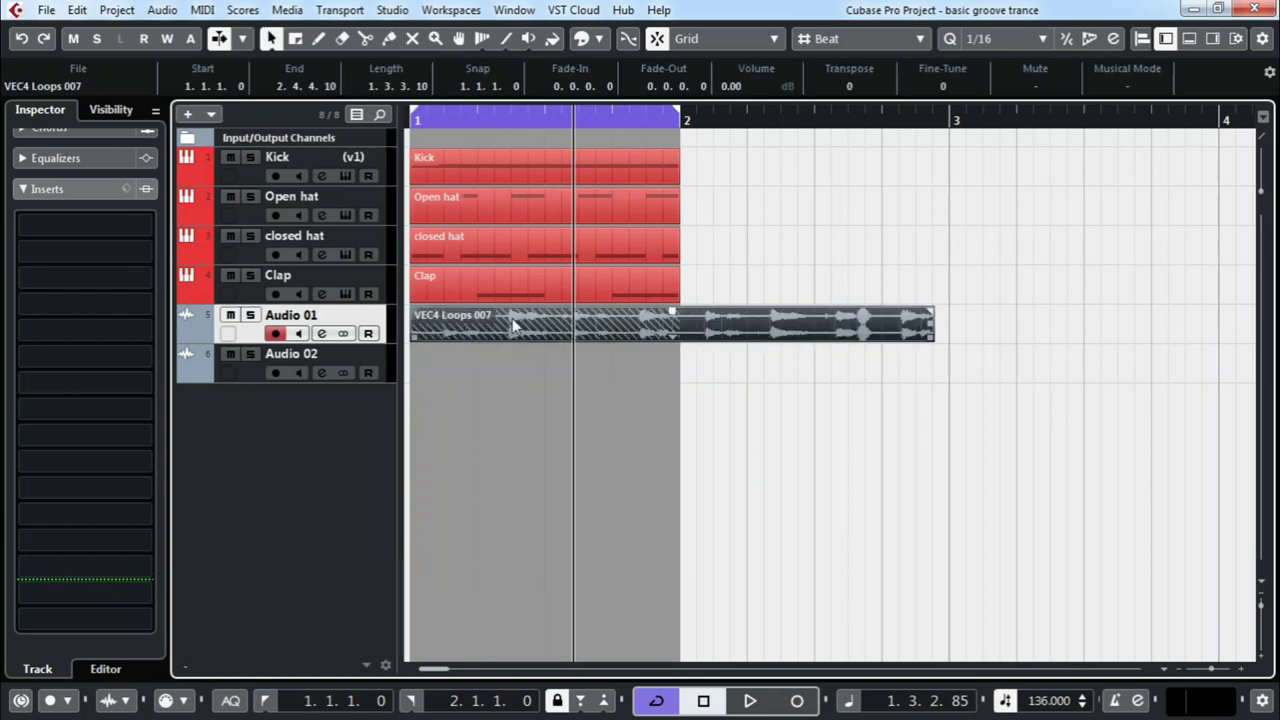
- View the VEC4 Loops 007 waveform in a separate Sample Editor window, and close the editor
{"action": "double_click", "coordinate": [828, 322]}
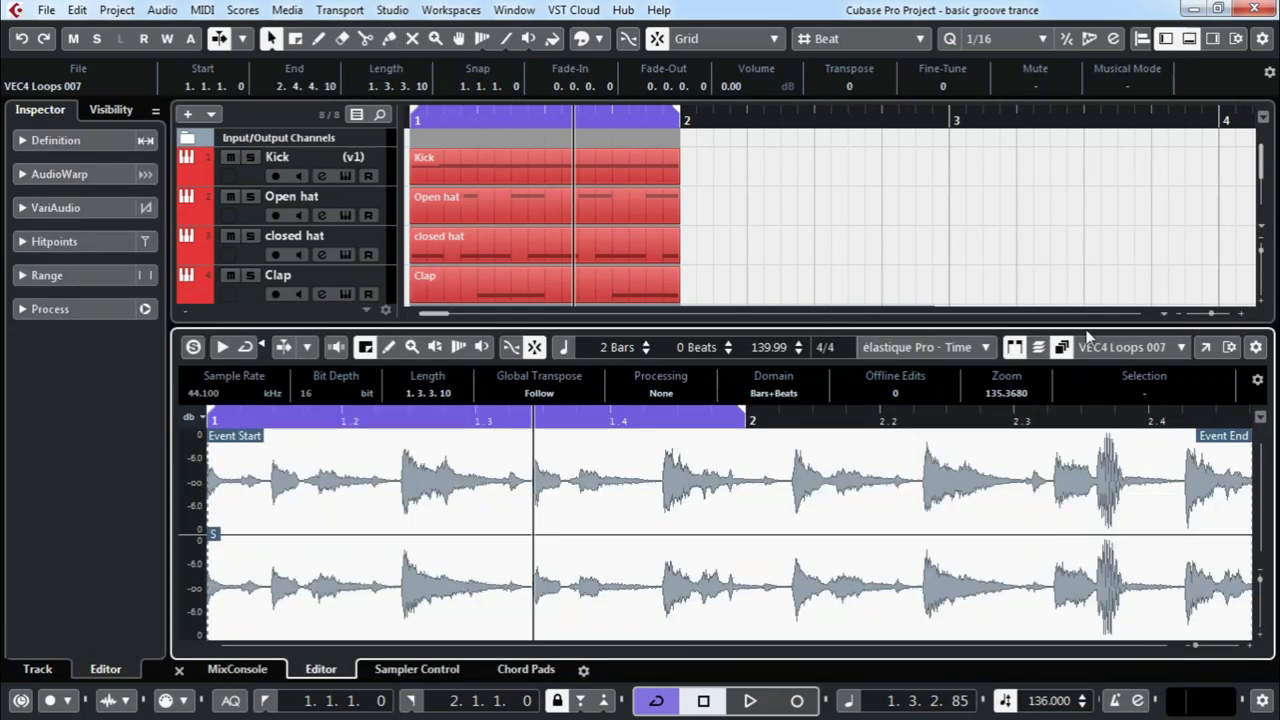
{"action": "left_click", "coordinate": [1206, 347]}
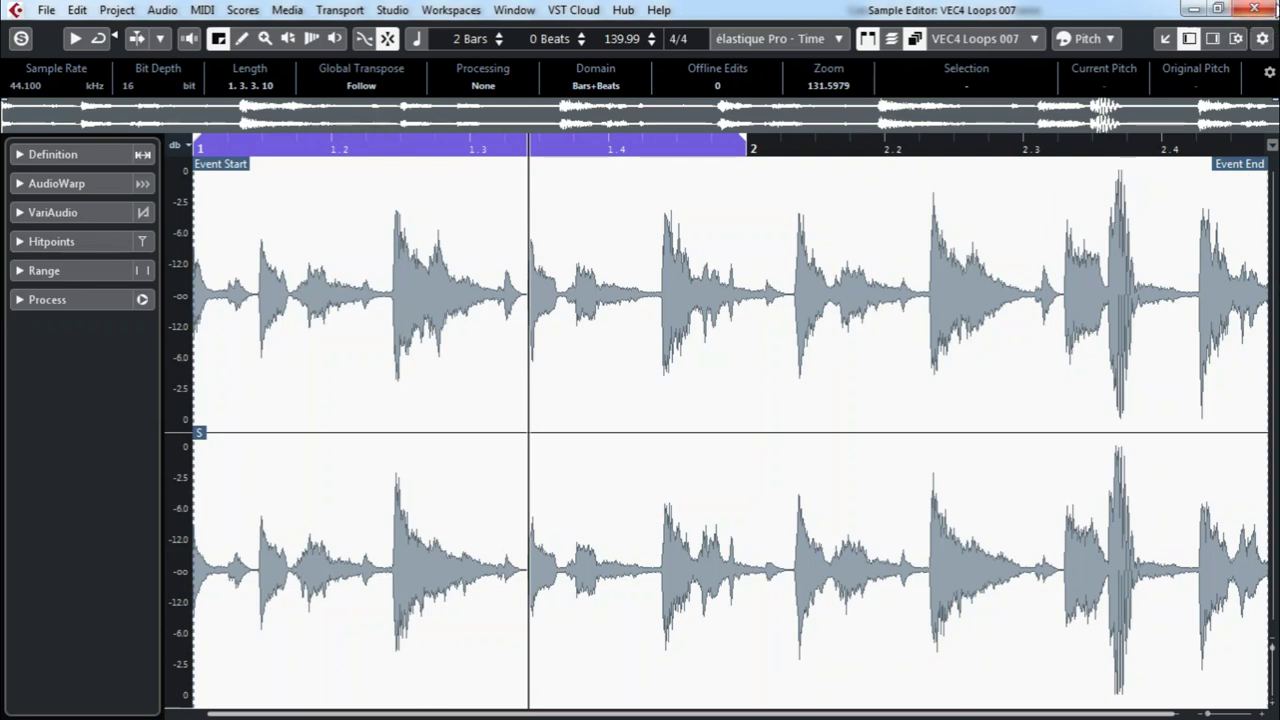
{"action": "left_click", "coordinate": [1258, 9]}
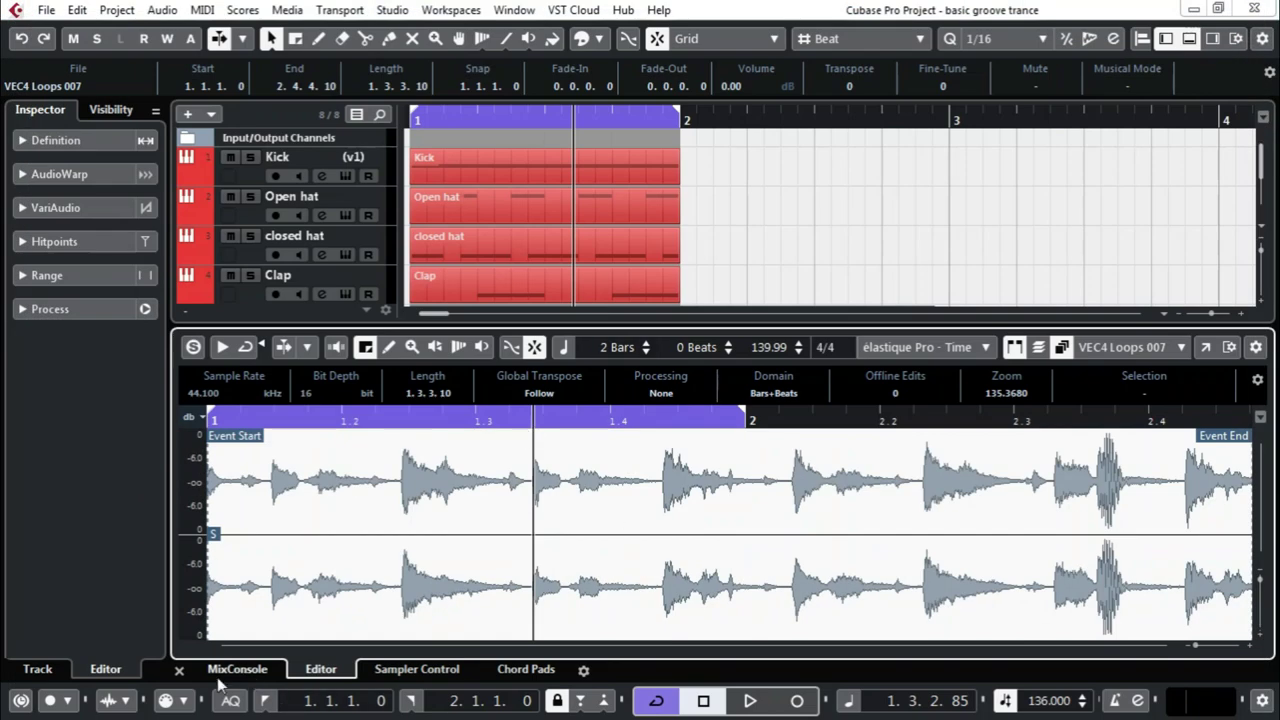
{"action": "left_click", "coordinate": [179, 669]}
- Convert the VEC4 Loops 007 event into an audio part with the Glue tool and select the part
{"action": "right_click", "coordinate": [697, 362]}
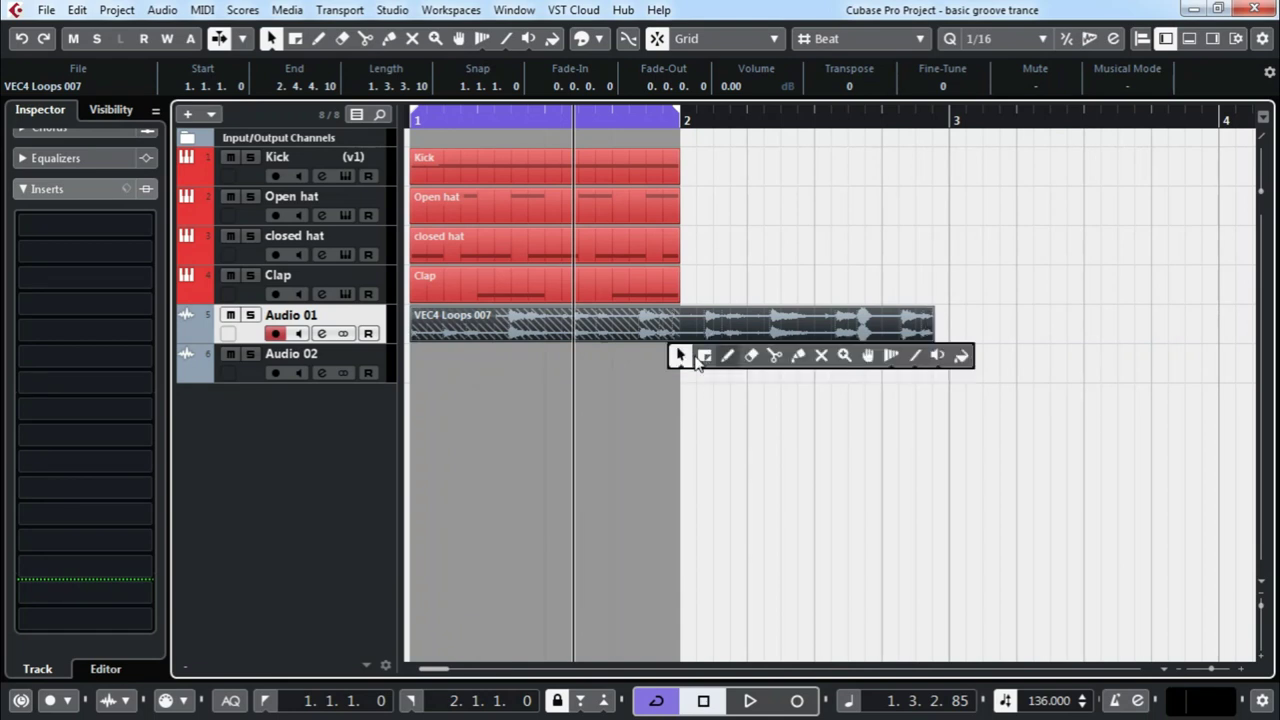
{"action": "left_click", "coordinate": [775, 355]}
{"action": "right_click", "coordinate": [608, 322]}
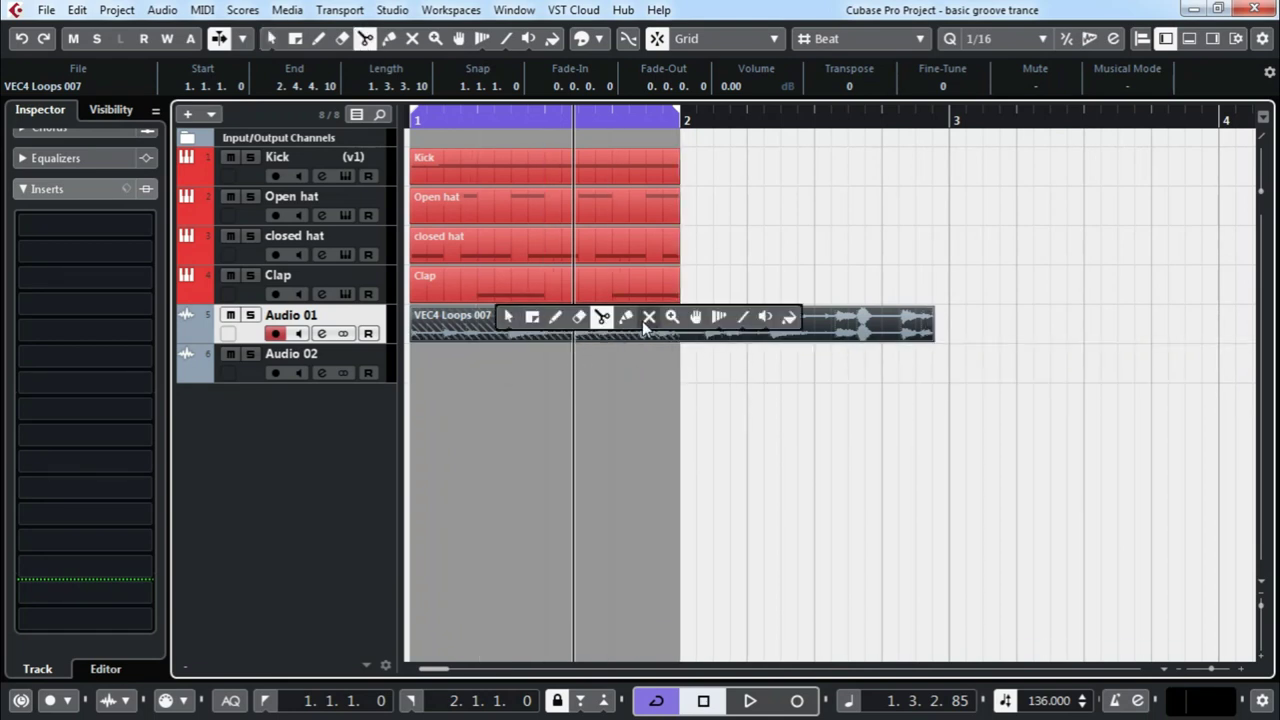
{"action": "left_click", "coordinate": [631, 318]}
{"action": "left_click", "coordinate": [490, 319]}
{"action": "right_click", "coordinate": [488, 319]}
{"action": "left_click", "coordinate": [484, 319]}
{"action": "left_click", "coordinate": [478, 319]}
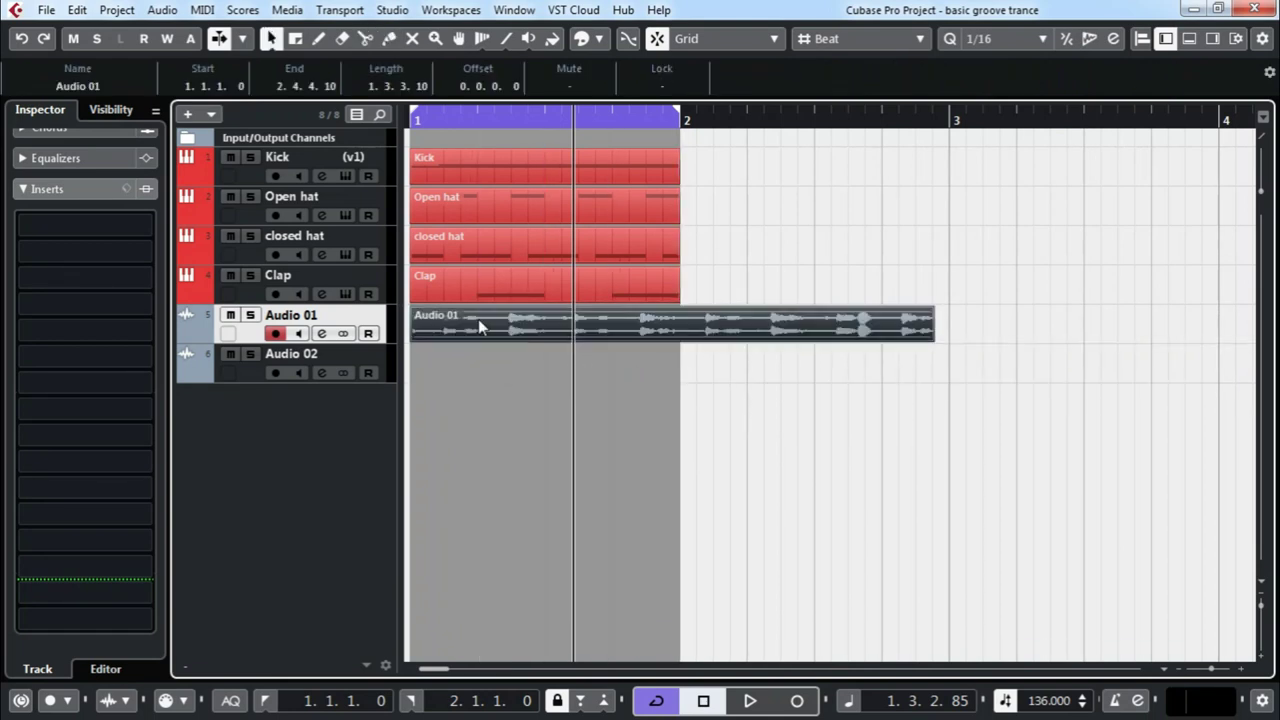
- Open the Audio 01 part in a separate Audio Part Editor window and solo the editor
{"action": "double_click", "coordinate": [509, 335]}
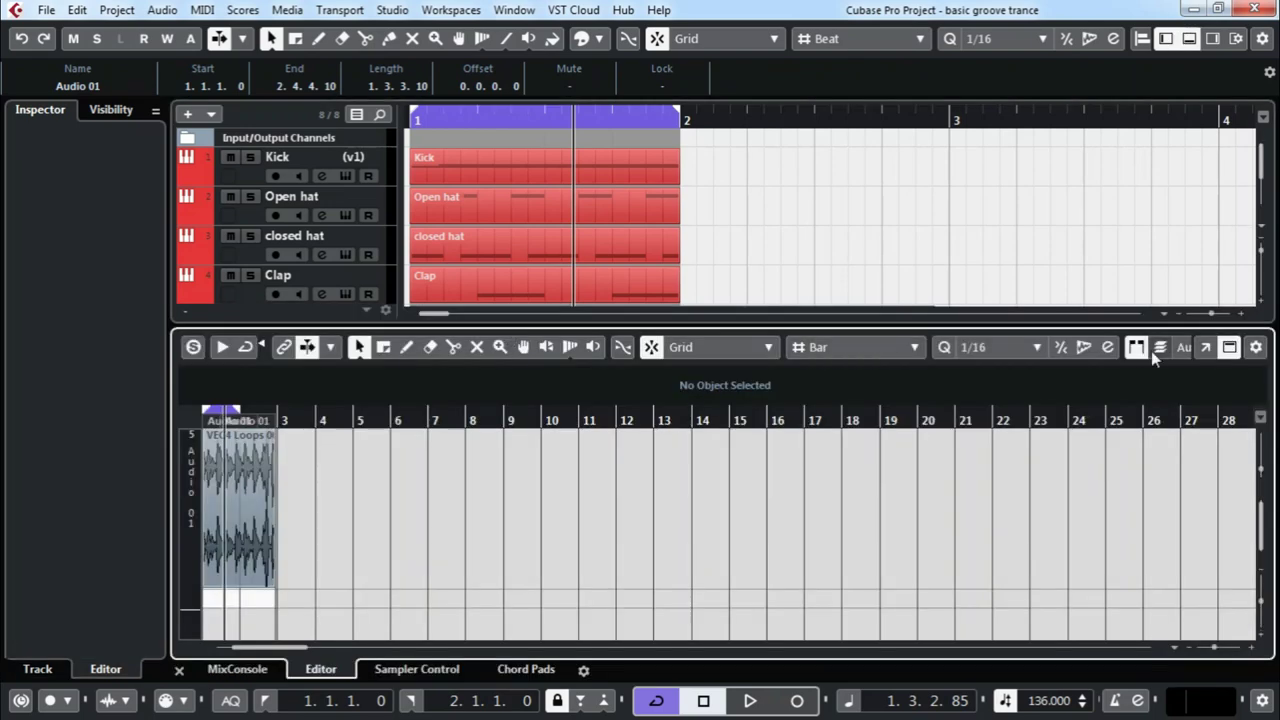
{"action": "left_click", "coordinate": [1206, 347]}
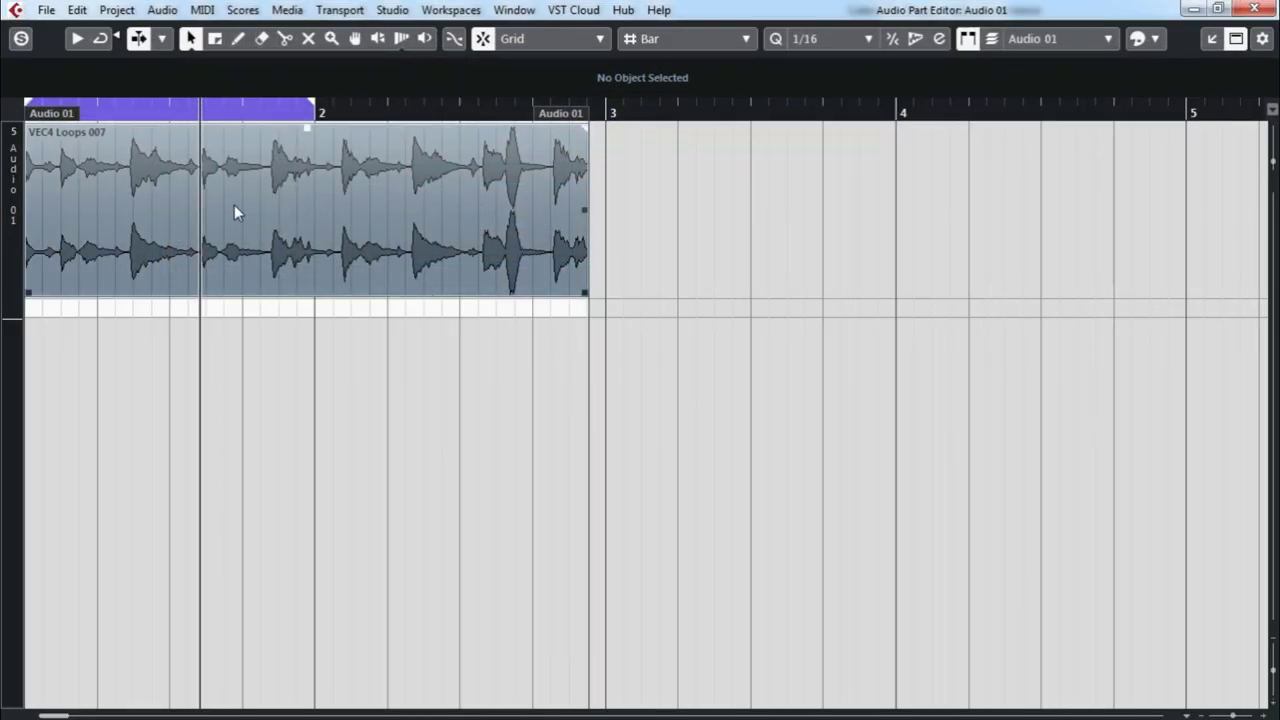
{"action": "right_click", "coordinate": [234, 207]}
{"action": "left_click", "coordinate": [330, 205]}
{"action": "left_click", "coordinate": [345, 219]}
{"action": "key", "text": "ctrl+z"}
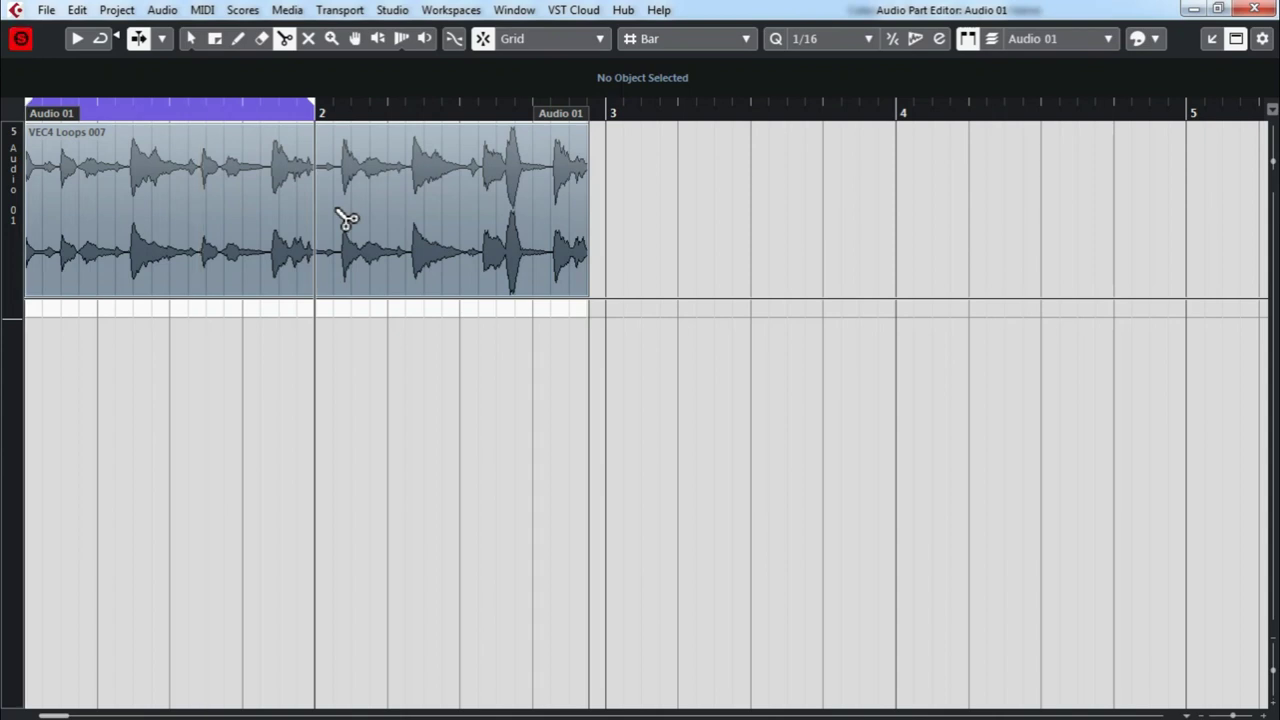
- Extend the cycle's right locator and the end of the Audio 01 part to 3.1.1.0
{"action": "key", "text": "space"}
{"action": "key", "text": "h"}
{"action": "key", "text": "h"}
{"action": "key", "text": "h"}
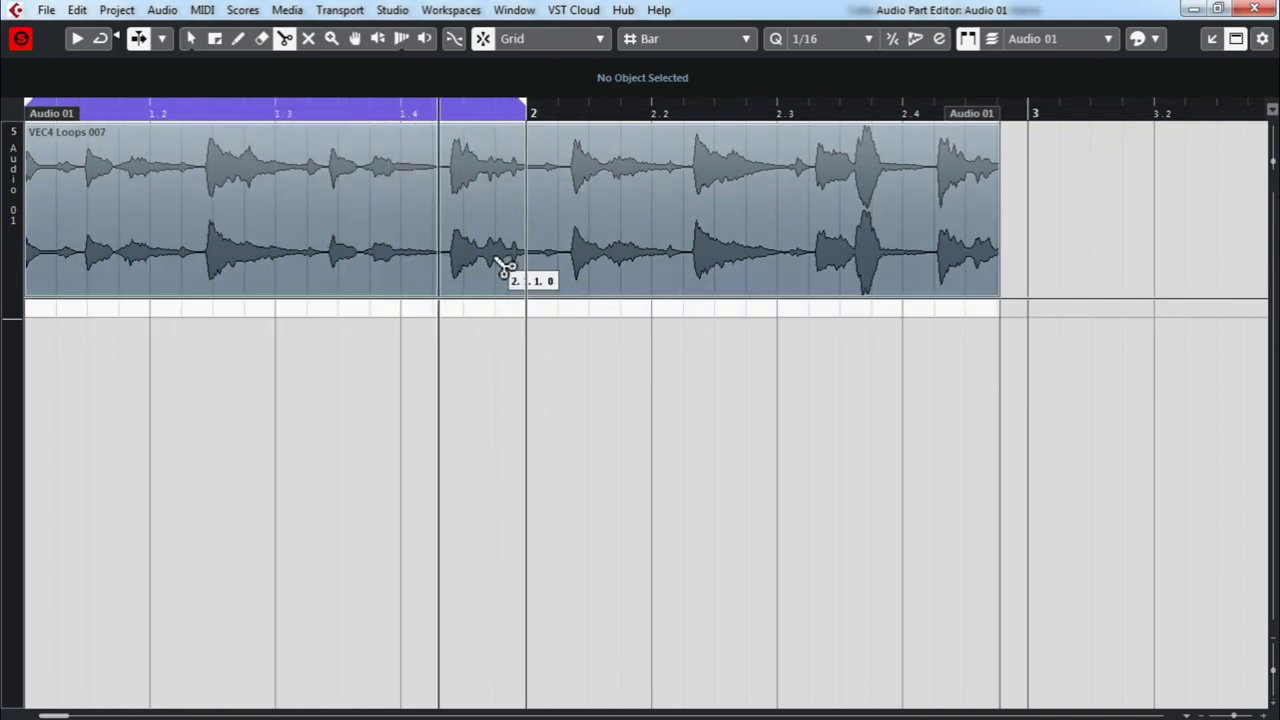
{"action": "left_click_drag", "start_coordinate": [524, 109], "coordinate": [774, 120]}
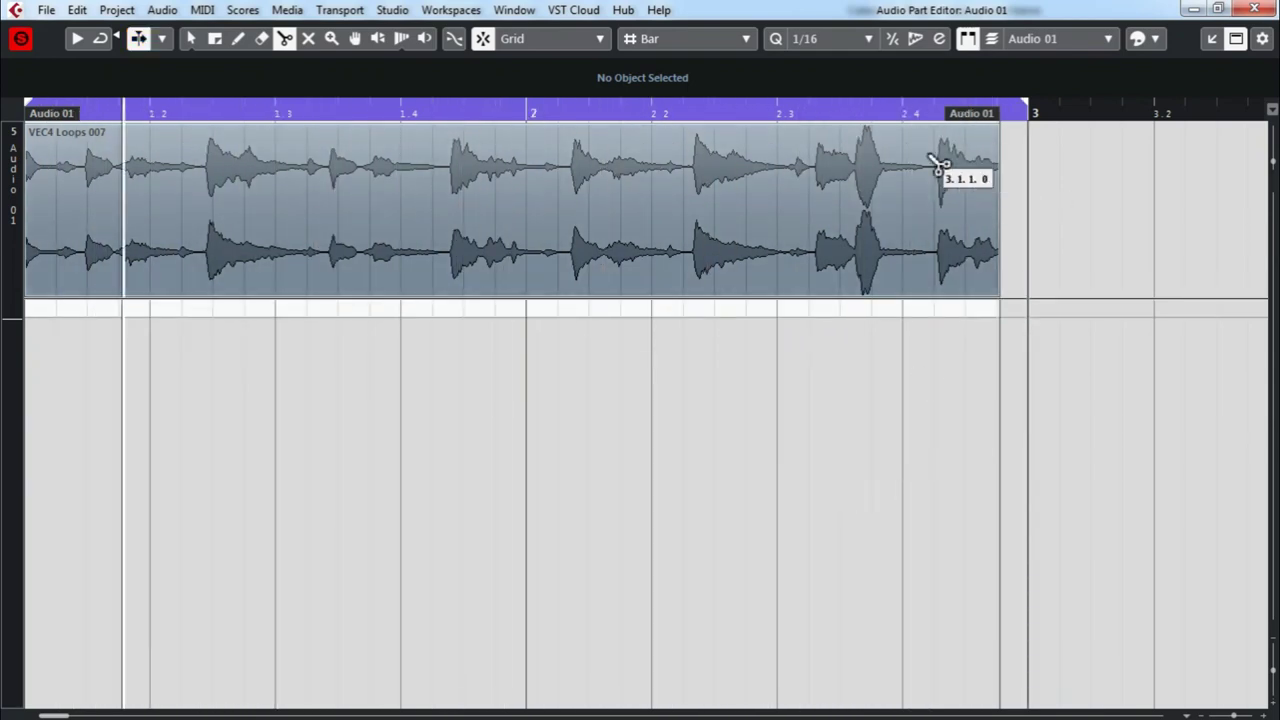
{"action": "left_click_drag", "start_coordinate": [967, 118], "coordinate": [984, 120]}
- Play the two-bar cycle from the start and check the project tempo in the Transport Panel
{"action": "key", "text": "KP_Decimal"}
{"action": "key", "text": "space"}
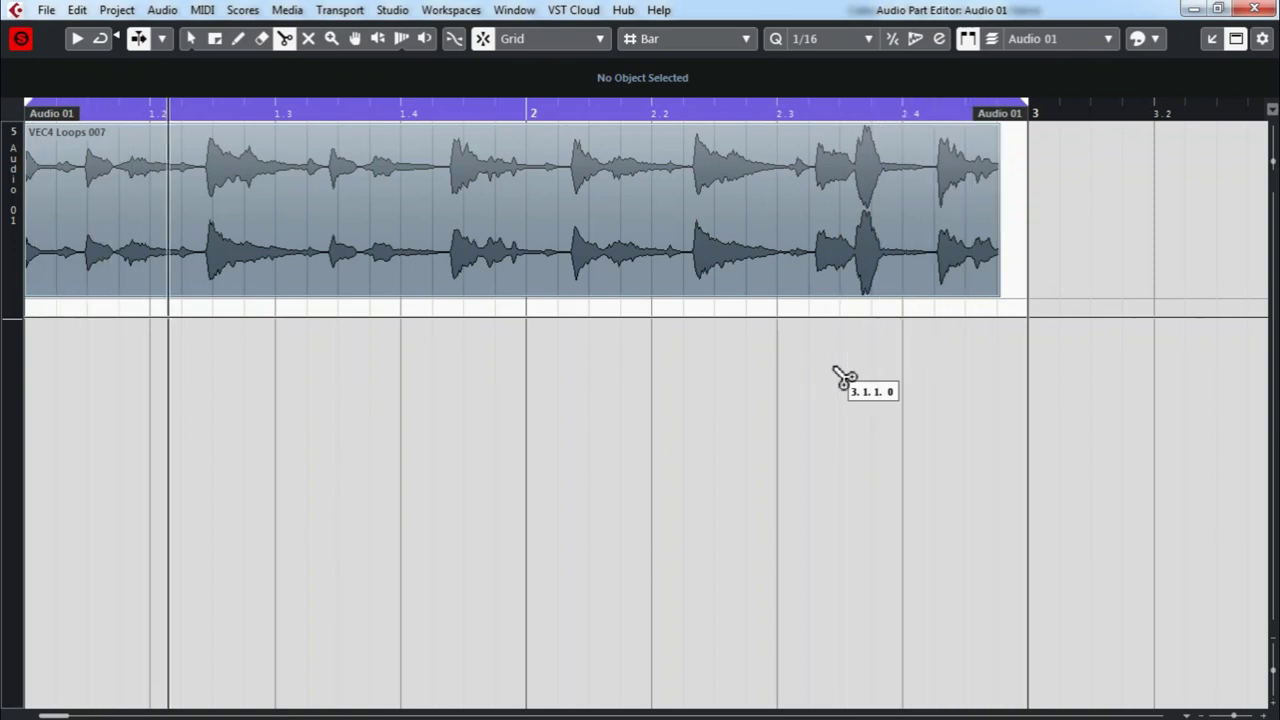
{"action": "key", "text": "F2"}
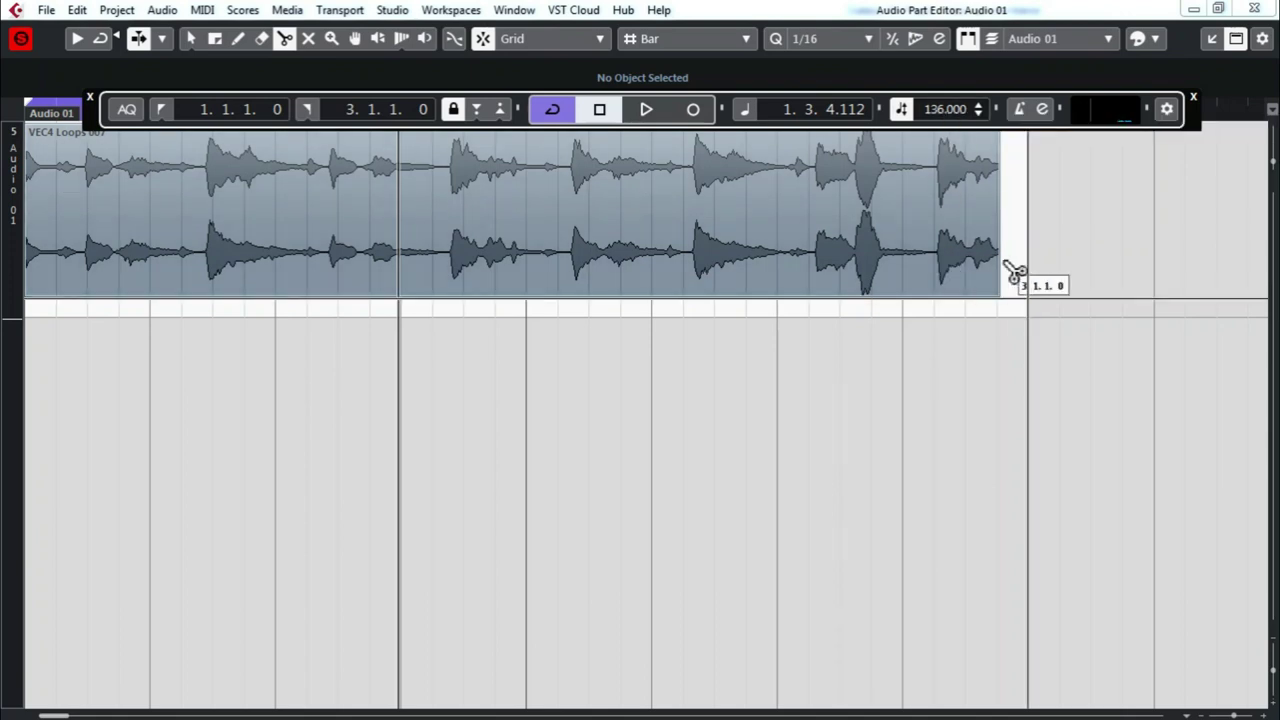
{"action": "key", "text": "F2"}
- Time-stretch the end of the VEC4 Loops 007 event to 3.1.1.0 using Sizing Applies Time Stretch, and play it from the start
{"action": "right_click", "coordinate": [603, 337]}
{"action": "left_click", "coordinate": [602, 339]}
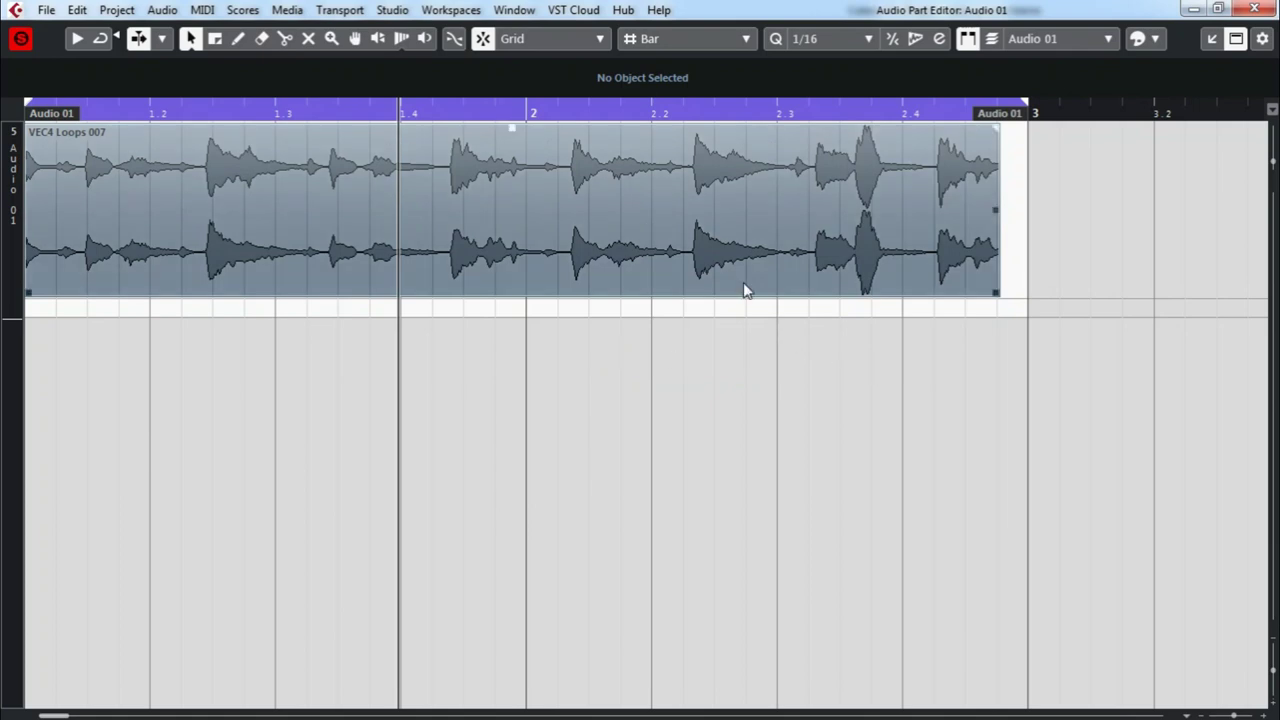
{"action": "left_click", "coordinate": [191, 40]}
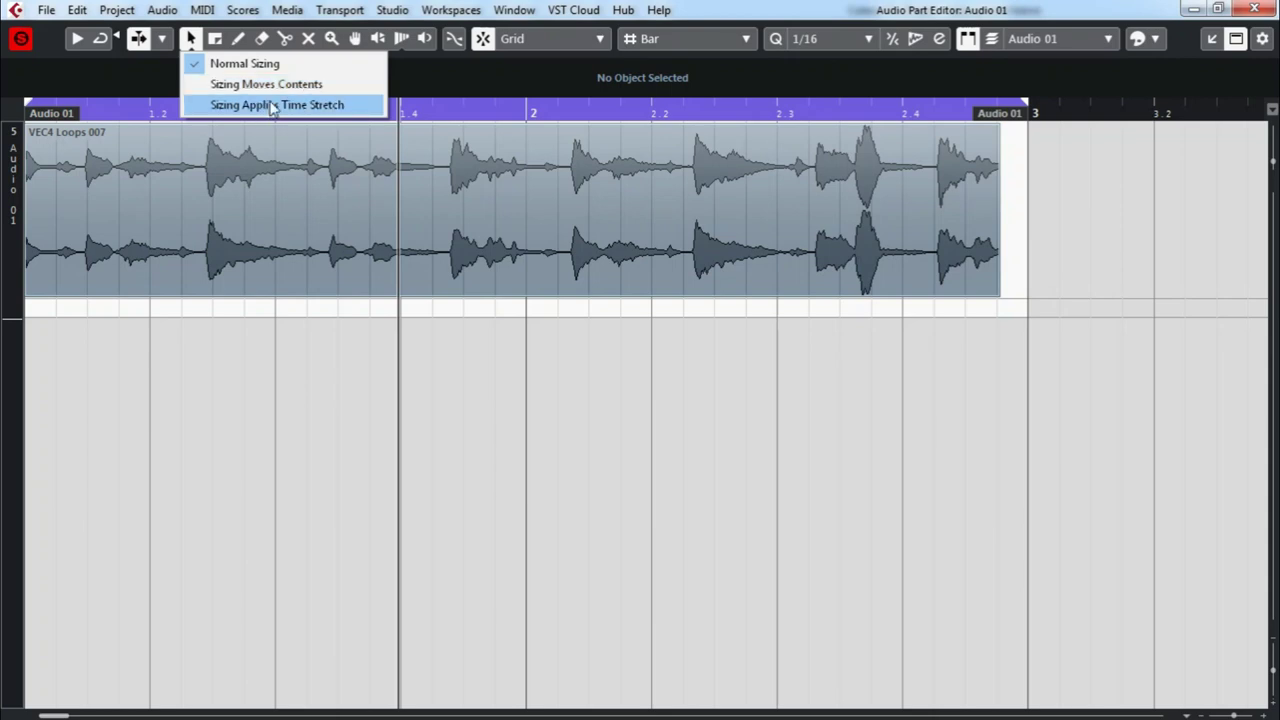
{"action": "left_click", "coordinate": [271, 107]}
{"action": "left_click", "coordinate": [965, 245]}
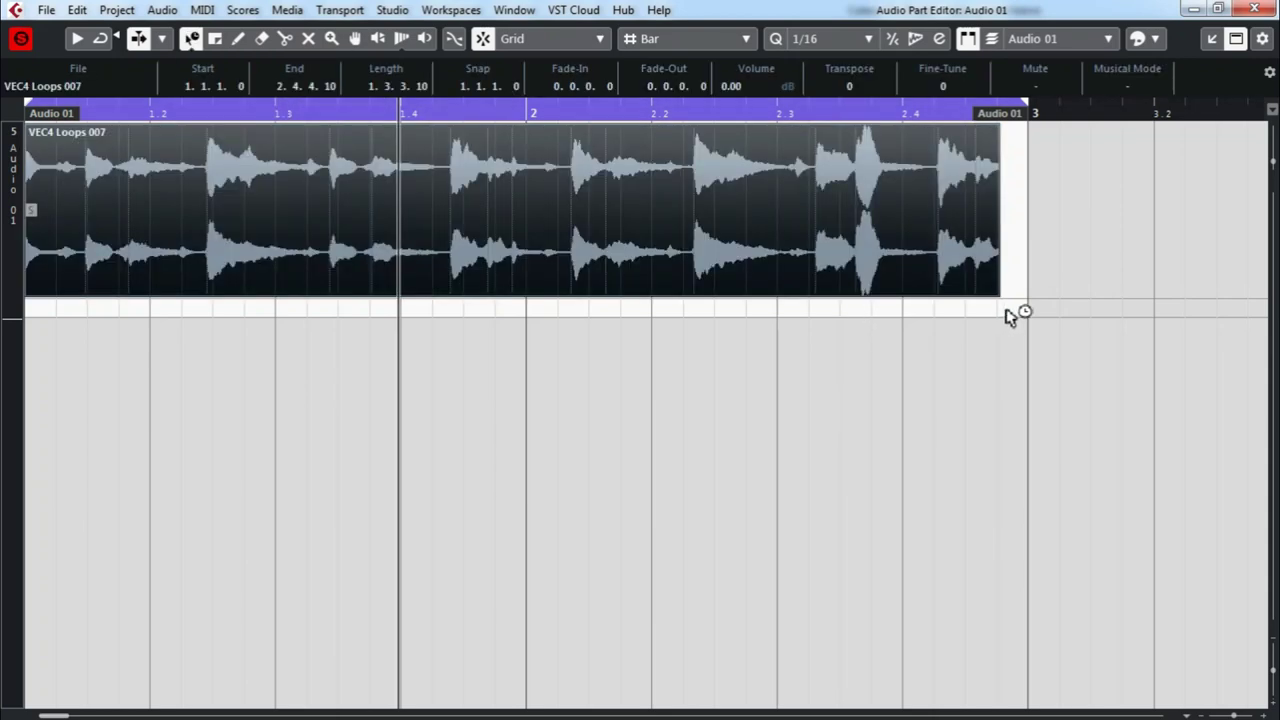
{"action": "left_click_drag", "start_coordinate": [1003, 298], "coordinate": [1029, 302]}
{"action": "key", "text": "KP_Decimal"}
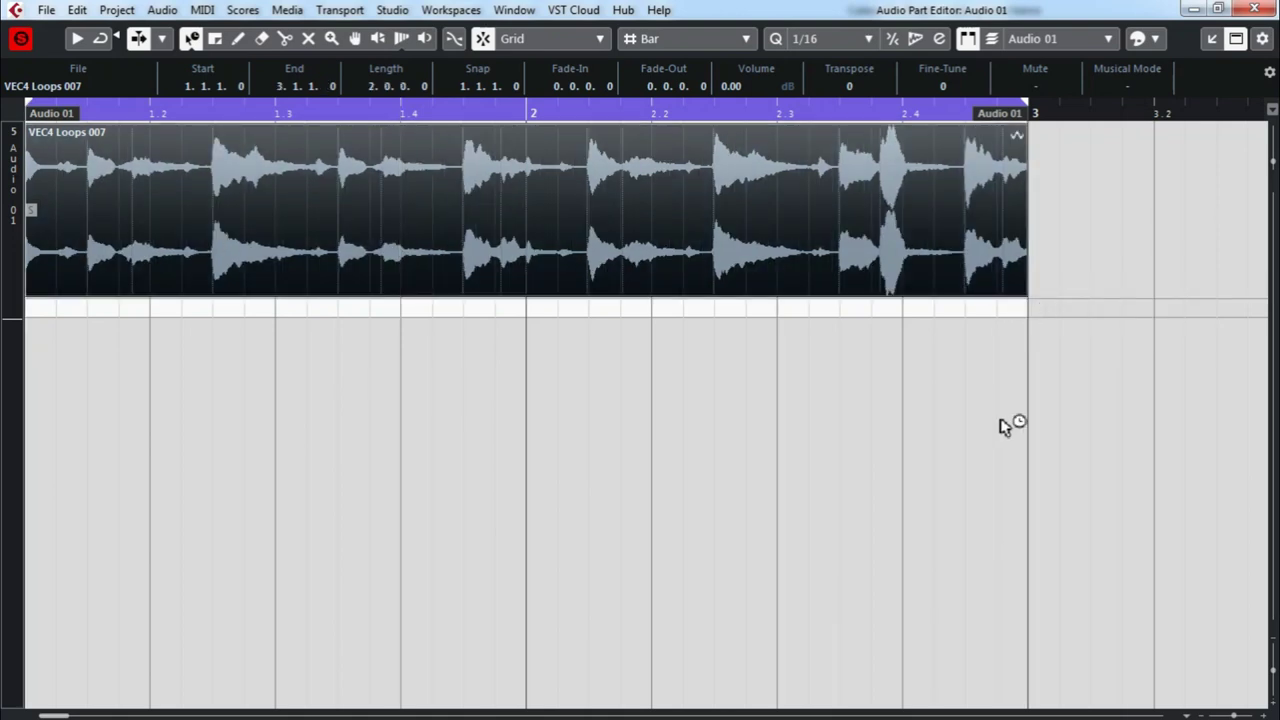
{"action": "key", "text": "space"}
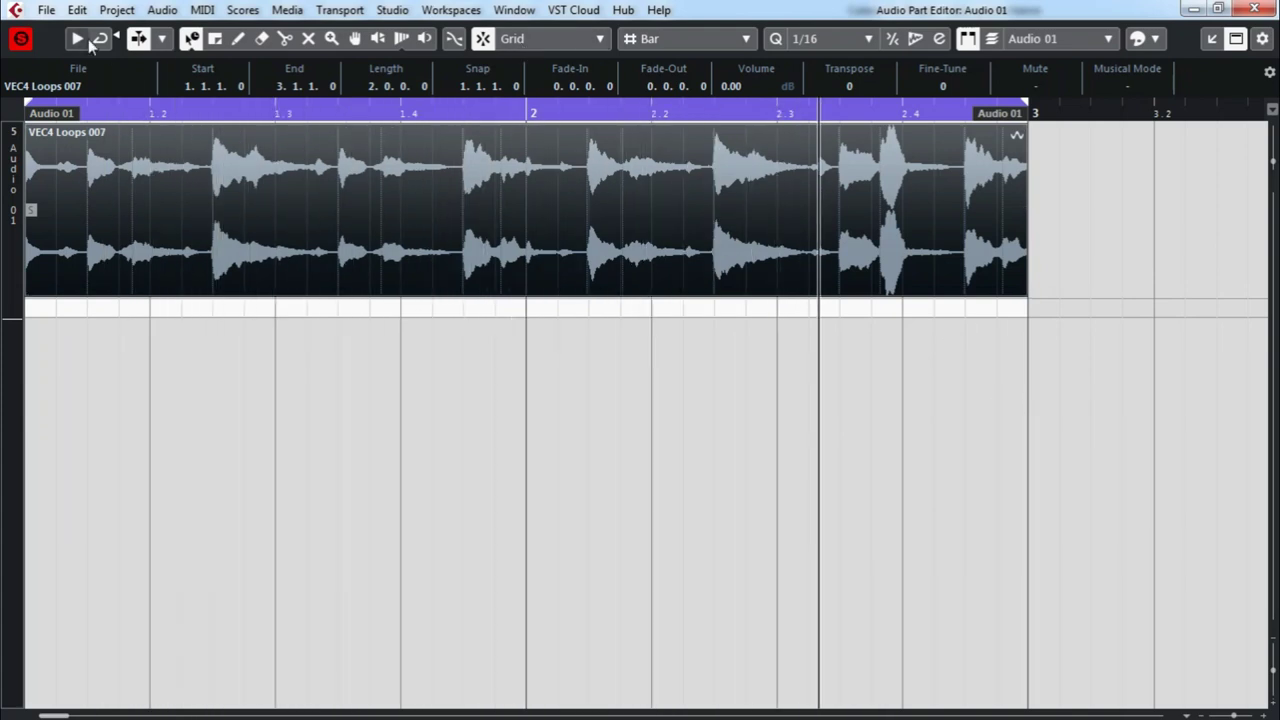
- Set the Object Selection tool to Normal Sizing, pick the Split tool and change the grid type to Use Quantize
{"action": "left_click", "coordinate": [191, 39]}
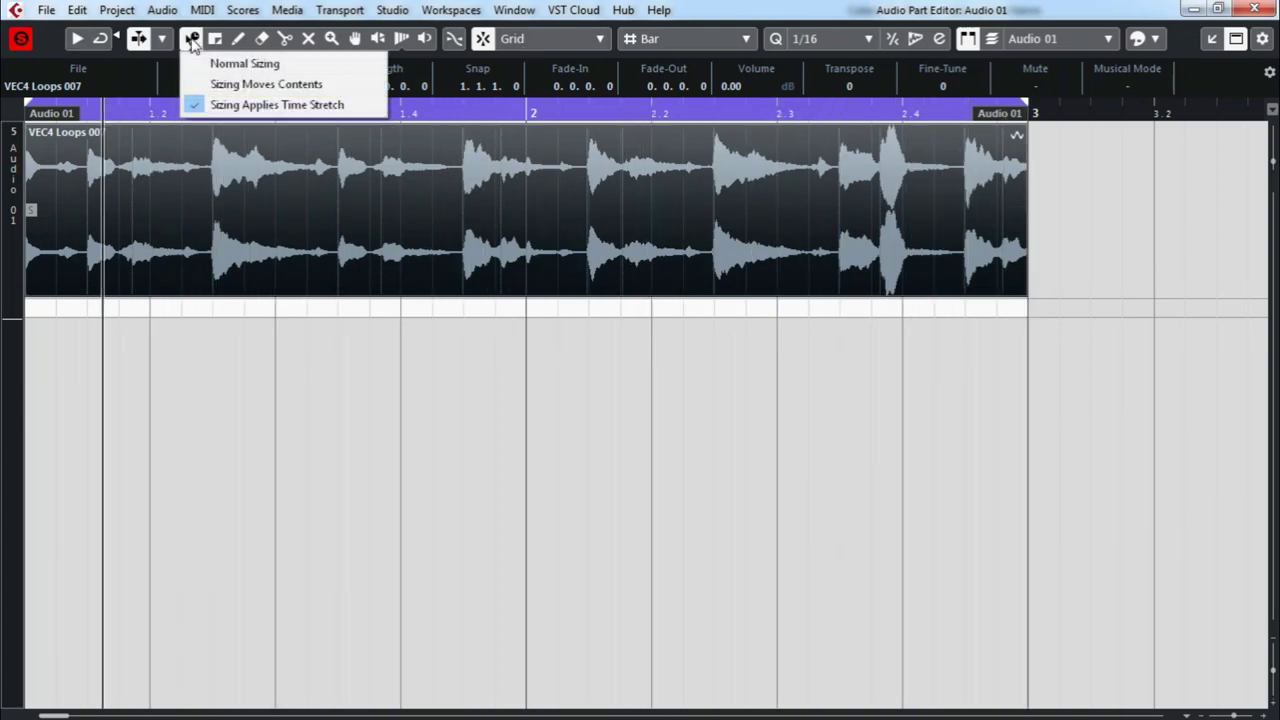
{"action": "left_click", "coordinate": [260, 64]}
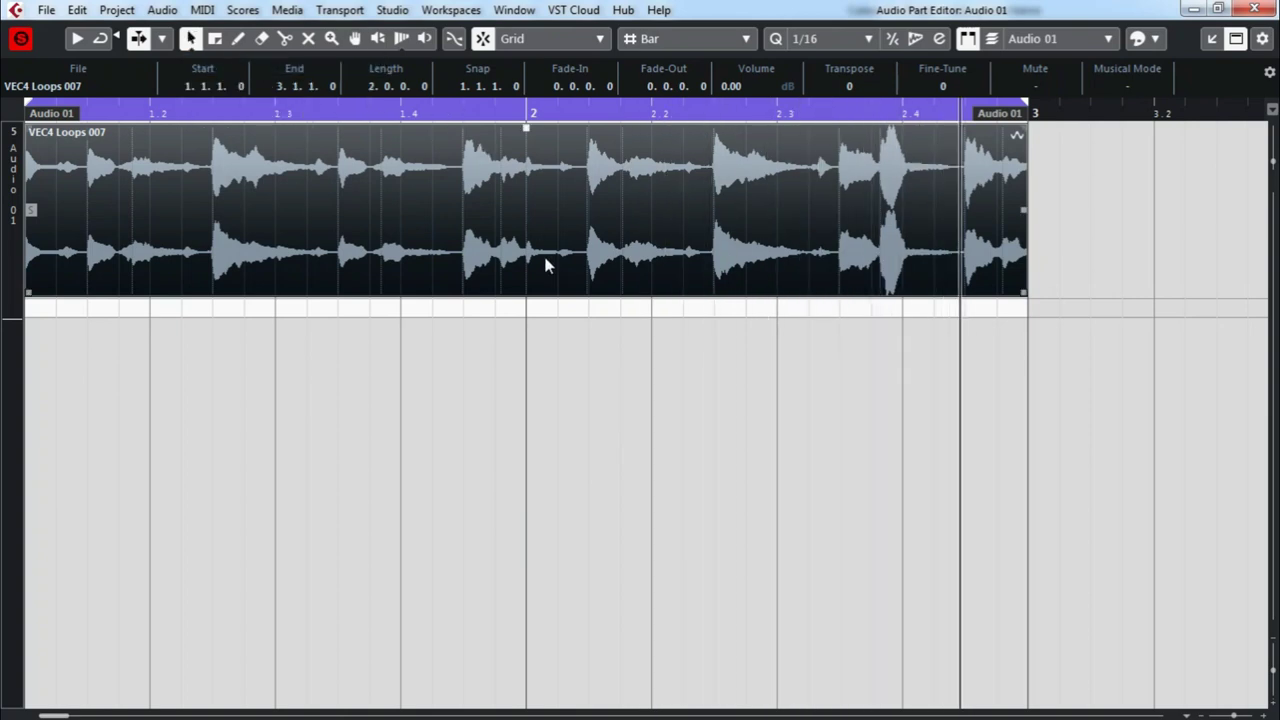
{"action": "right_click", "coordinate": [687, 388]}
{"action": "left_click", "coordinate": [754, 356]}
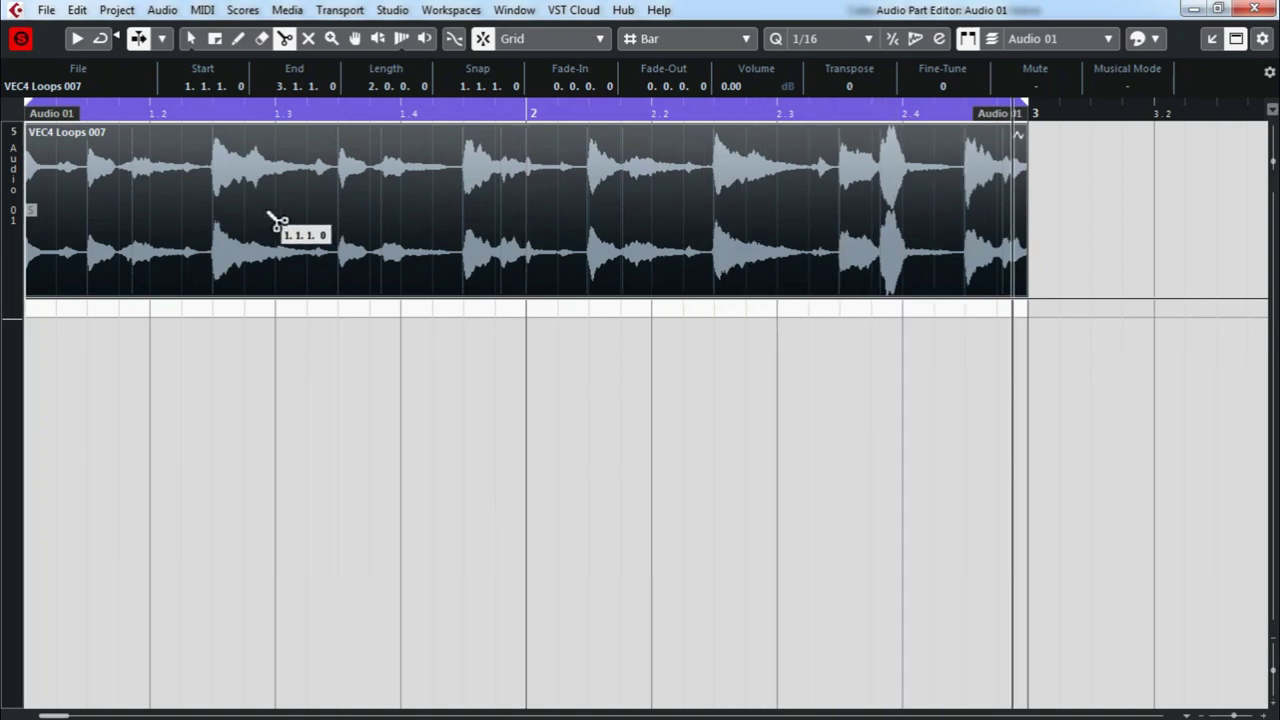
{"action": "left_click", "coordinate": [552, 228]}
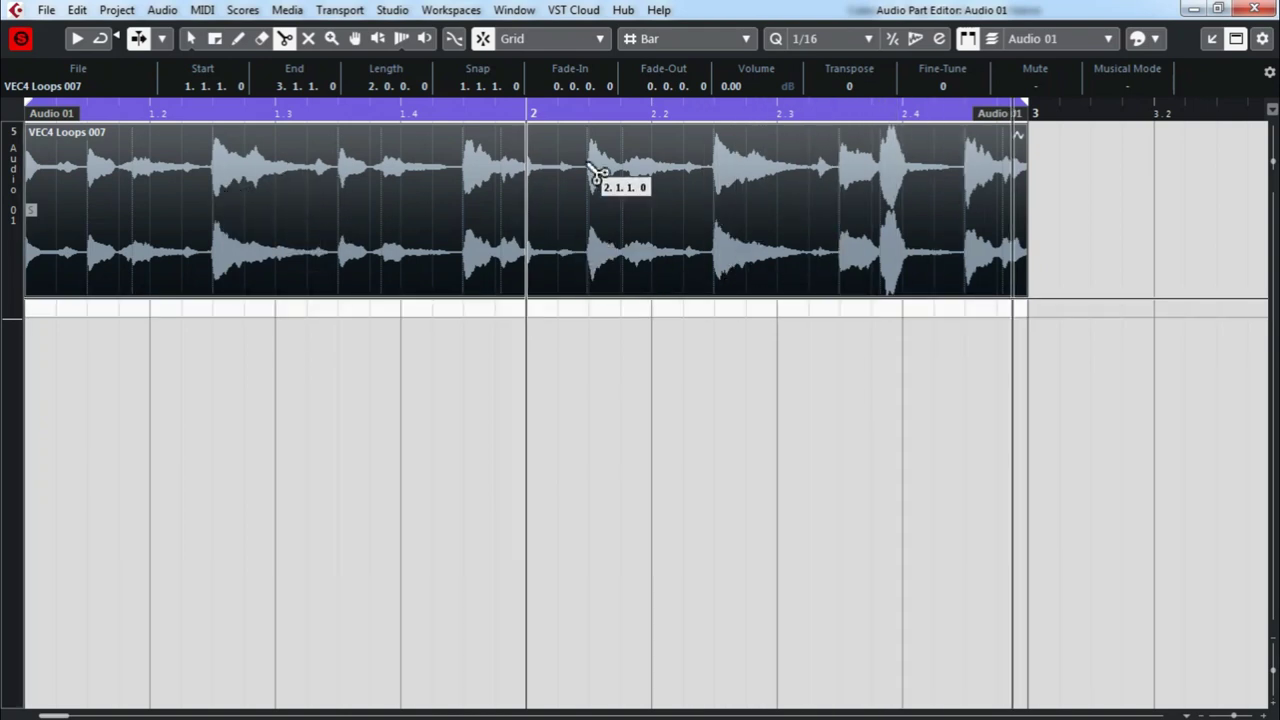
{"action": "left_click", "coordinate": [695, 40]}
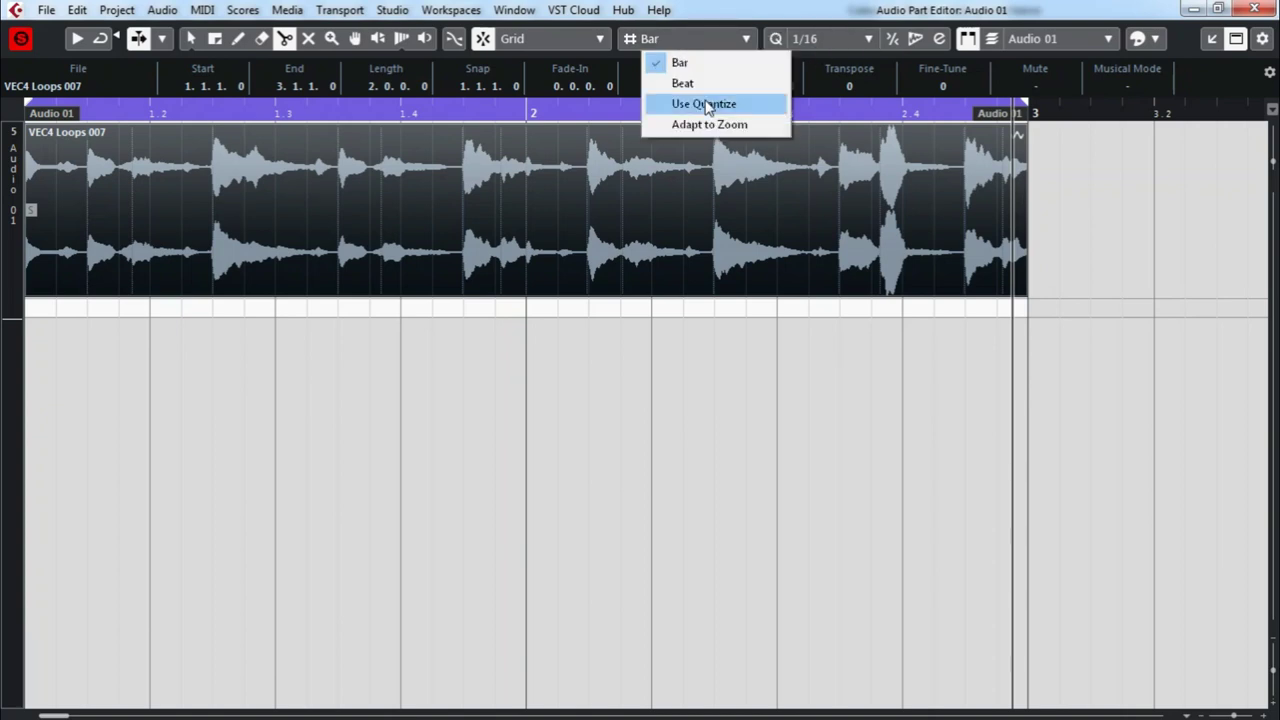
{"action": "left_click", "coordinate": [700, 104]}
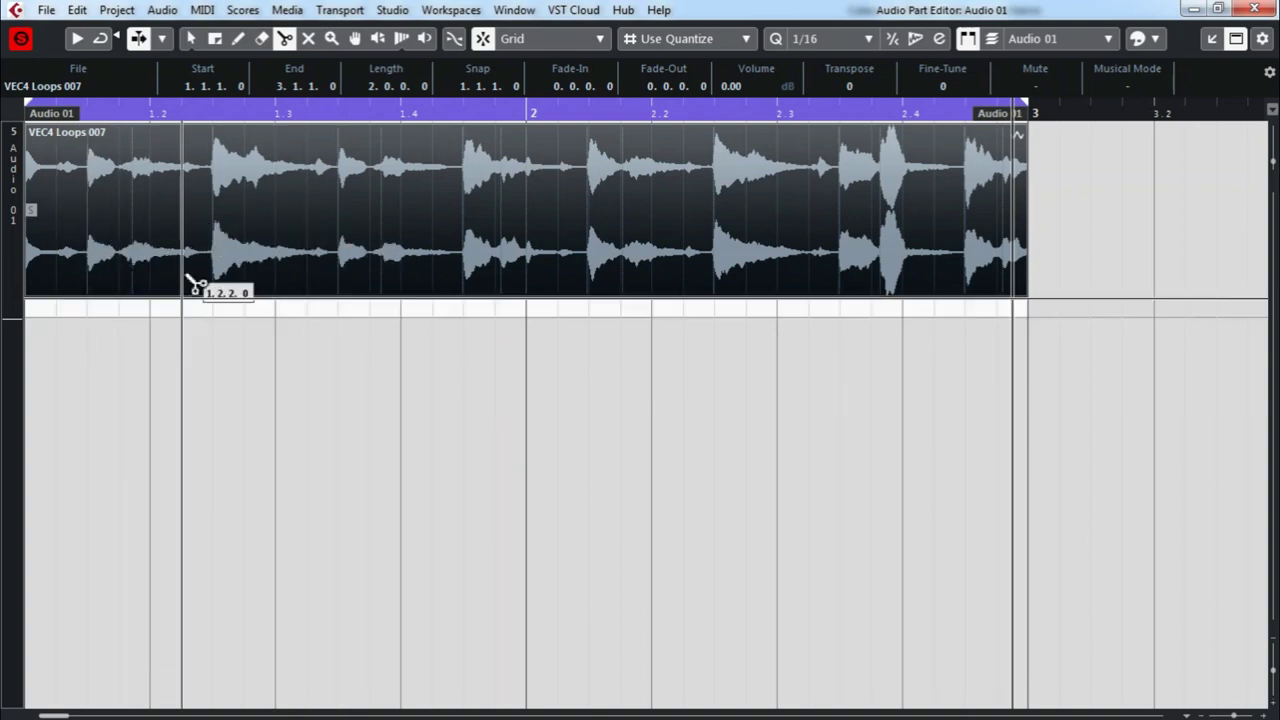
- Play the loop from the start, split the VEC4 Loops 007 event at 1.2.3.0 and mute the first slice
{"action": "key", "text": "KP_Decimal"}
{"action": "key", "text": "space"}
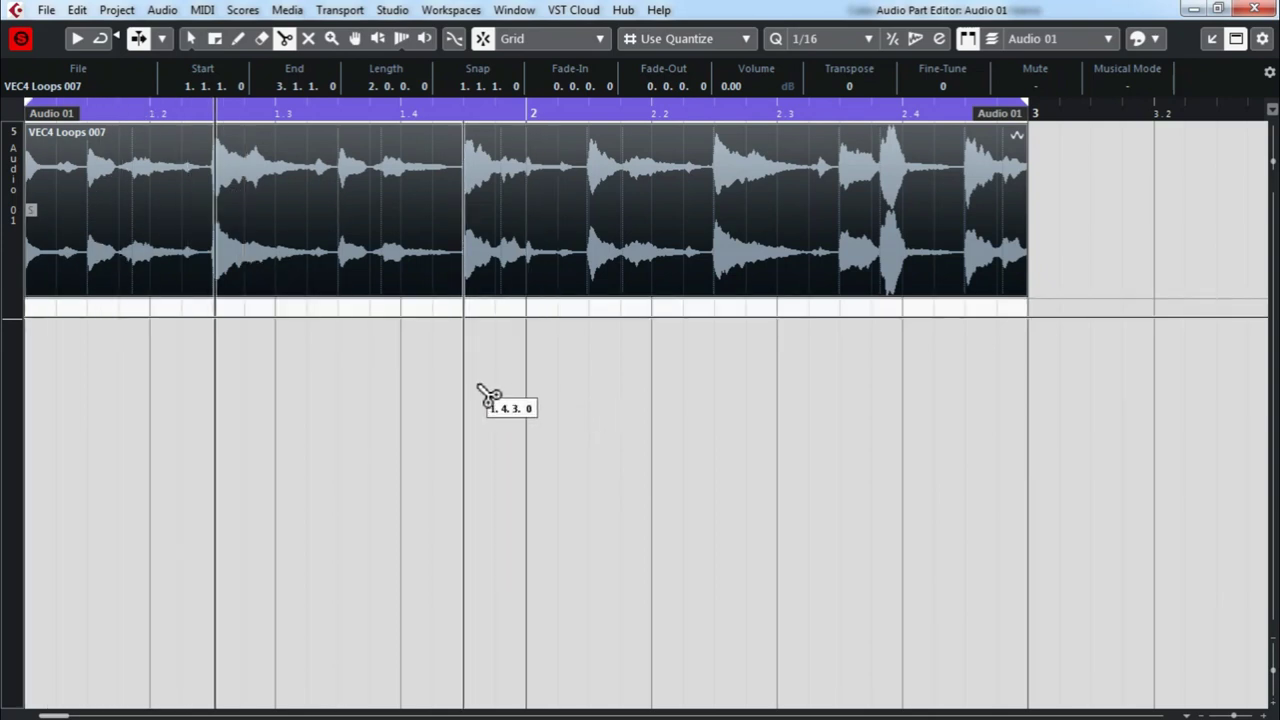
{"action": "left_click", "coordinate": [218, 226]}
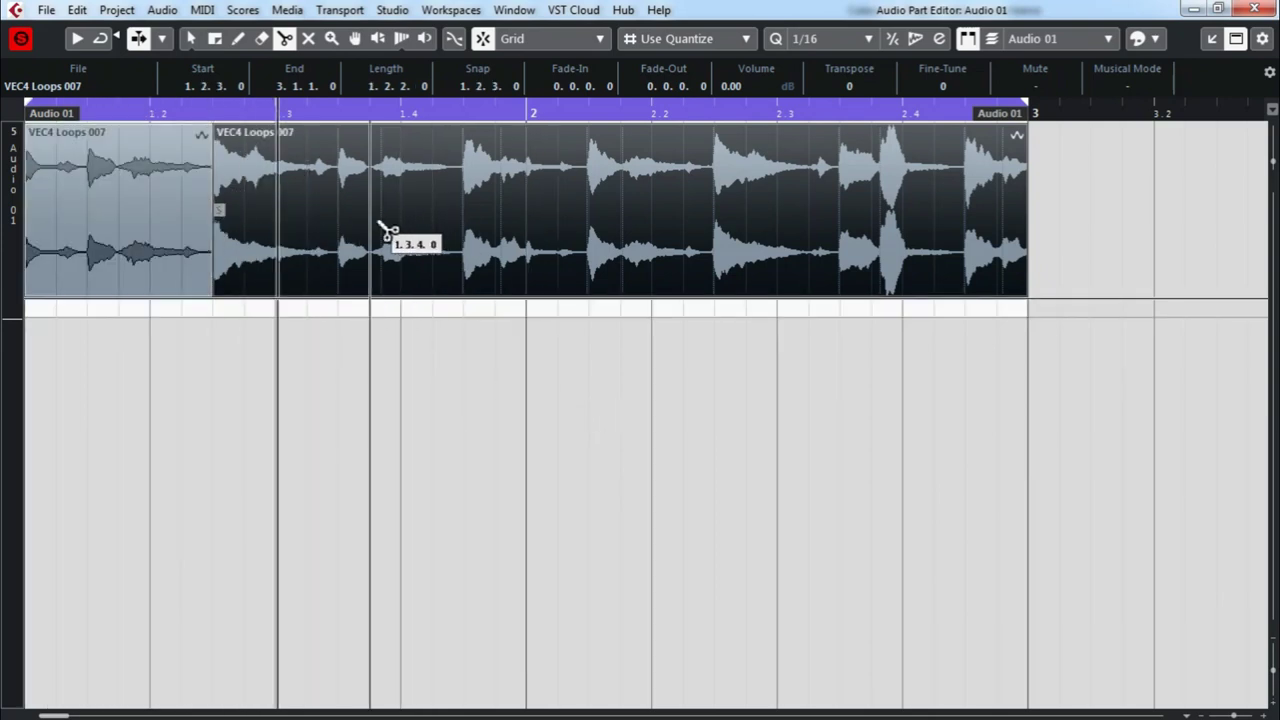
{"action": "left_click", "coordinate": [308, 40]}
{"action": "left_click", "coordinate": [137, 191]}
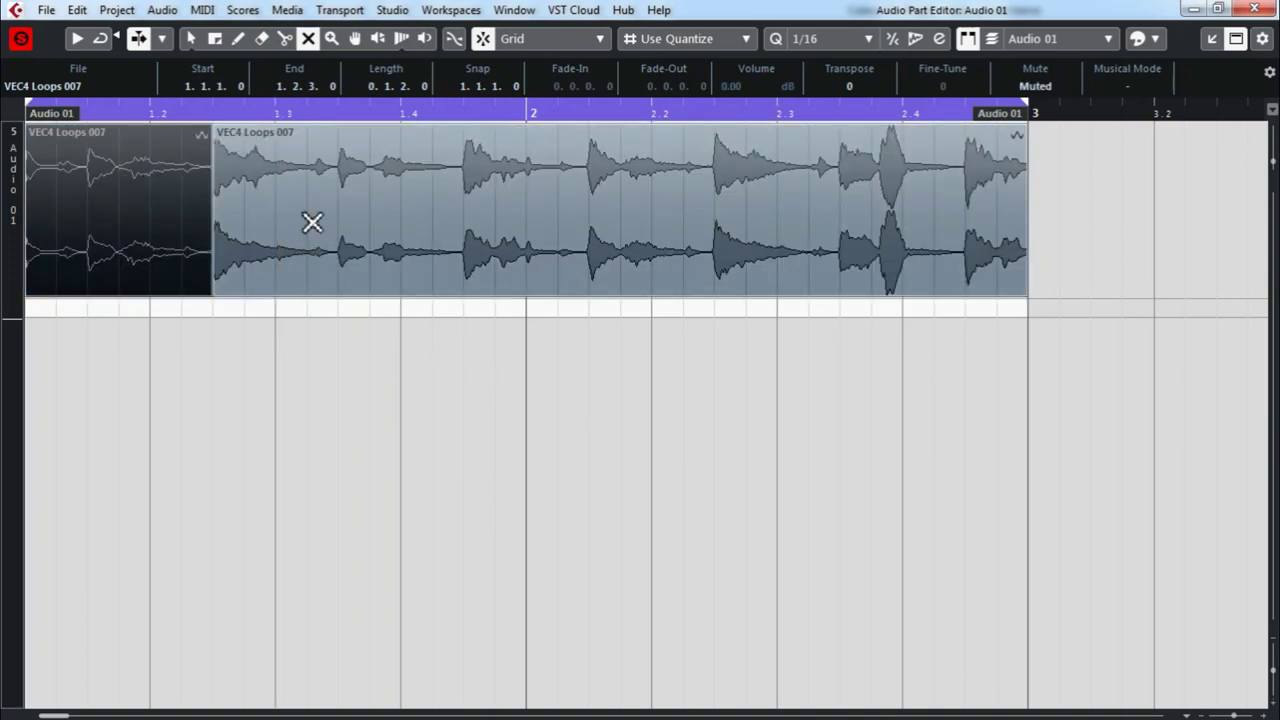
- Split the rest of the event at 1.3.2, 1.4.3, 2.1.1, 2.1.3, 2.2.1, 2.2.3, 2.3.2, 2.3.4 and 2.4.3
{"action": "right_click", "coordinate": [310, 220]}
{"action": "left_click", "coordinate": [403, 219]}
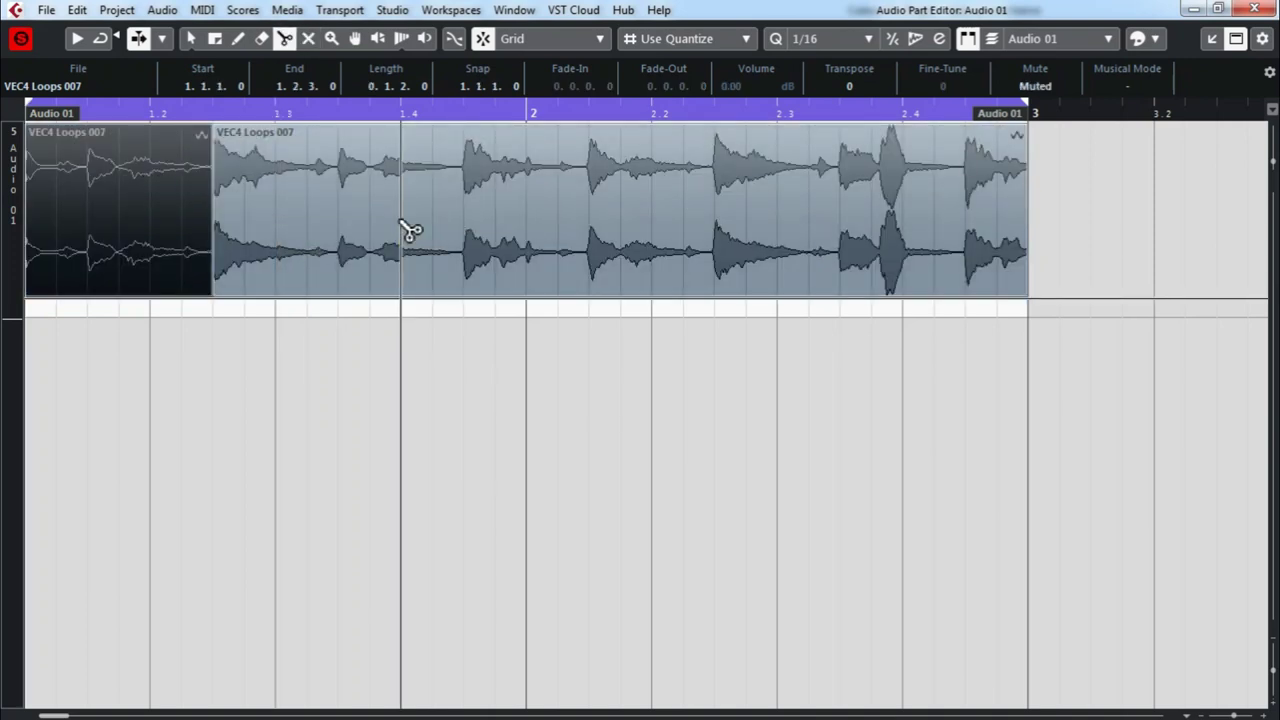
{"action": "key", "text": "space"}
{"action": "key", "text": "space"}
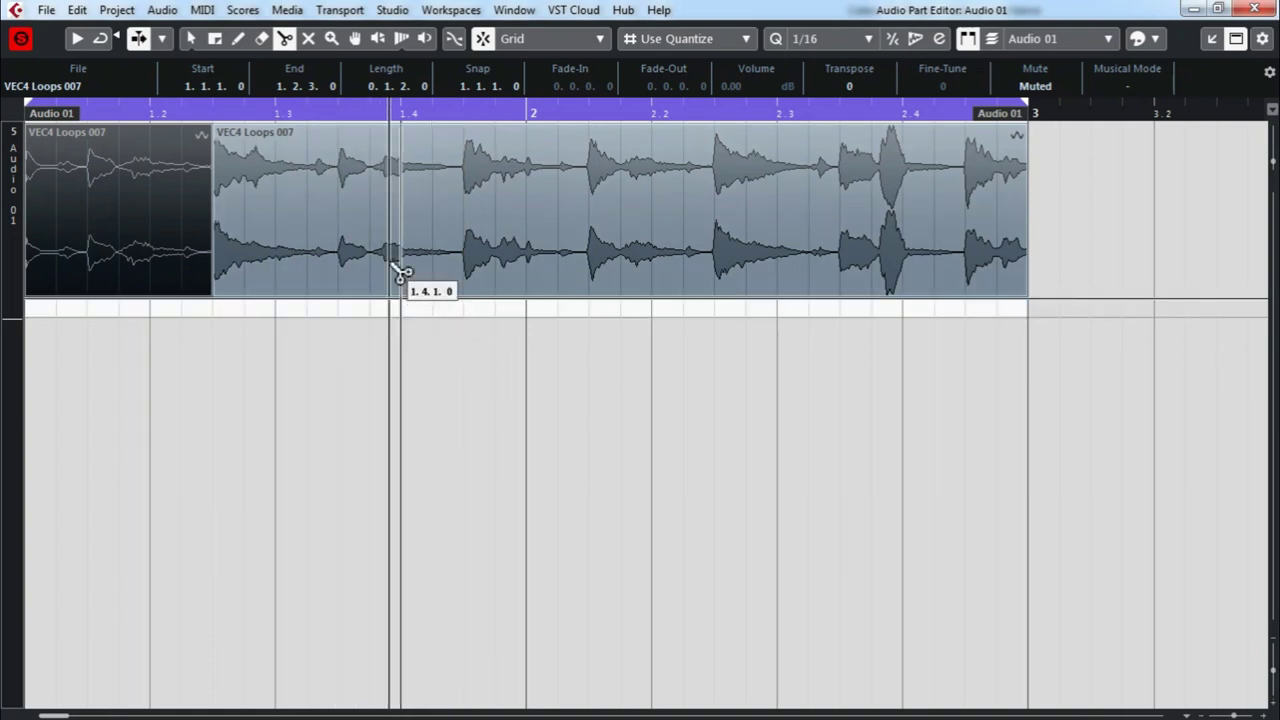
{"action": "left_click", "coordinate": [310, 215]}
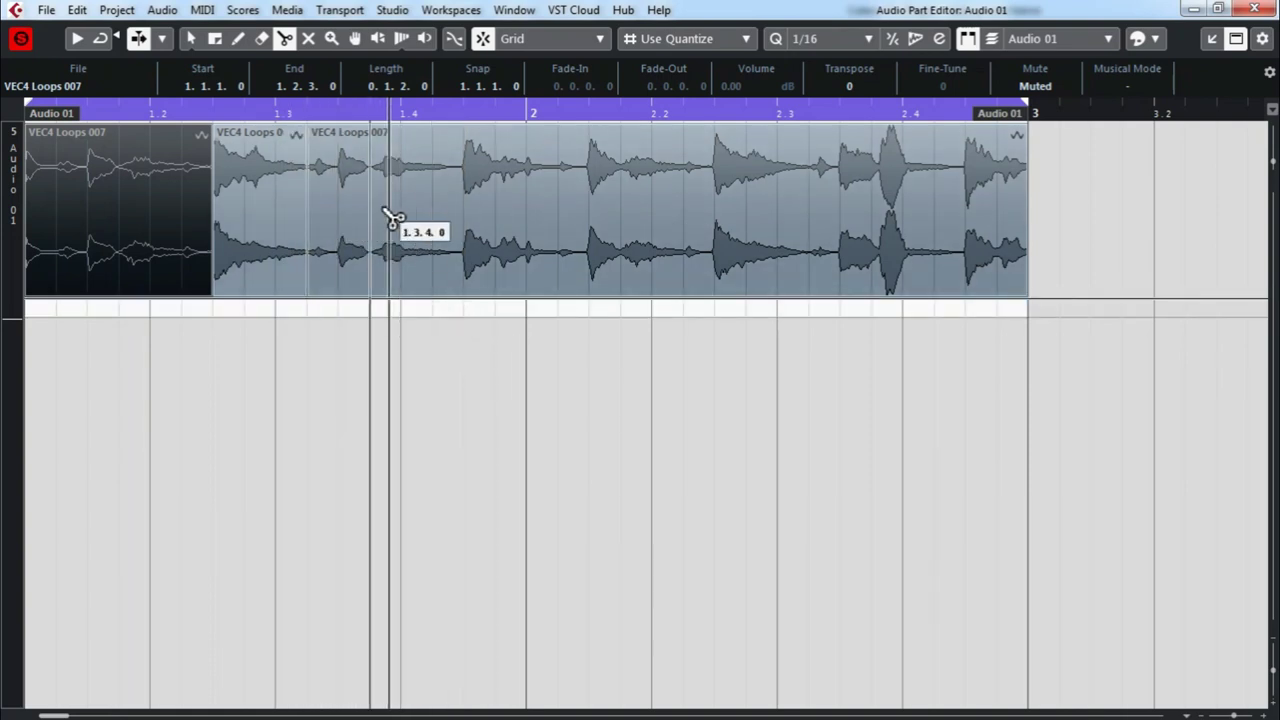
{"action": "left_click", "coordinate": [465, 235]}
{"action": "left_click", "coordinate": [530, 232]}
{"action": "left_click", "coordinate": [592, 240]}
{"action": "left_click", "coordinate": [653, 250]}
{"action": "left_click", "coordinate": [714, 251]}
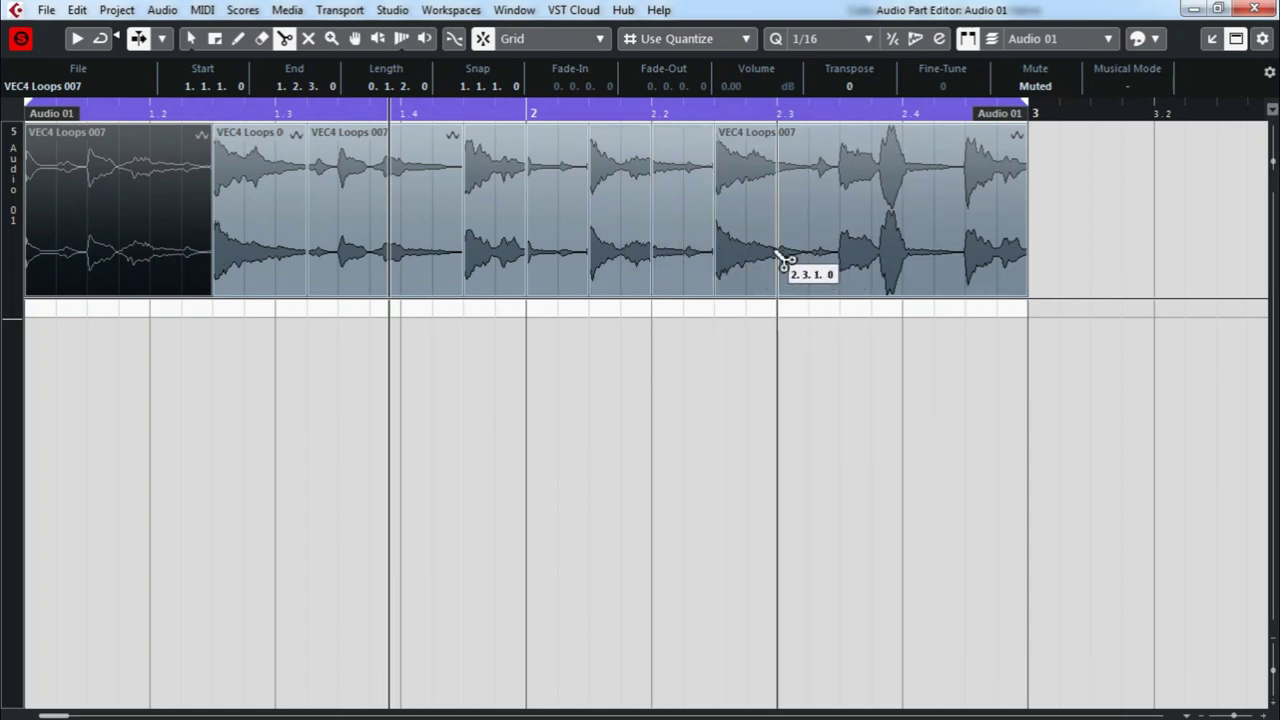
{"action": "left_click", "coordinate": [816, 263]}
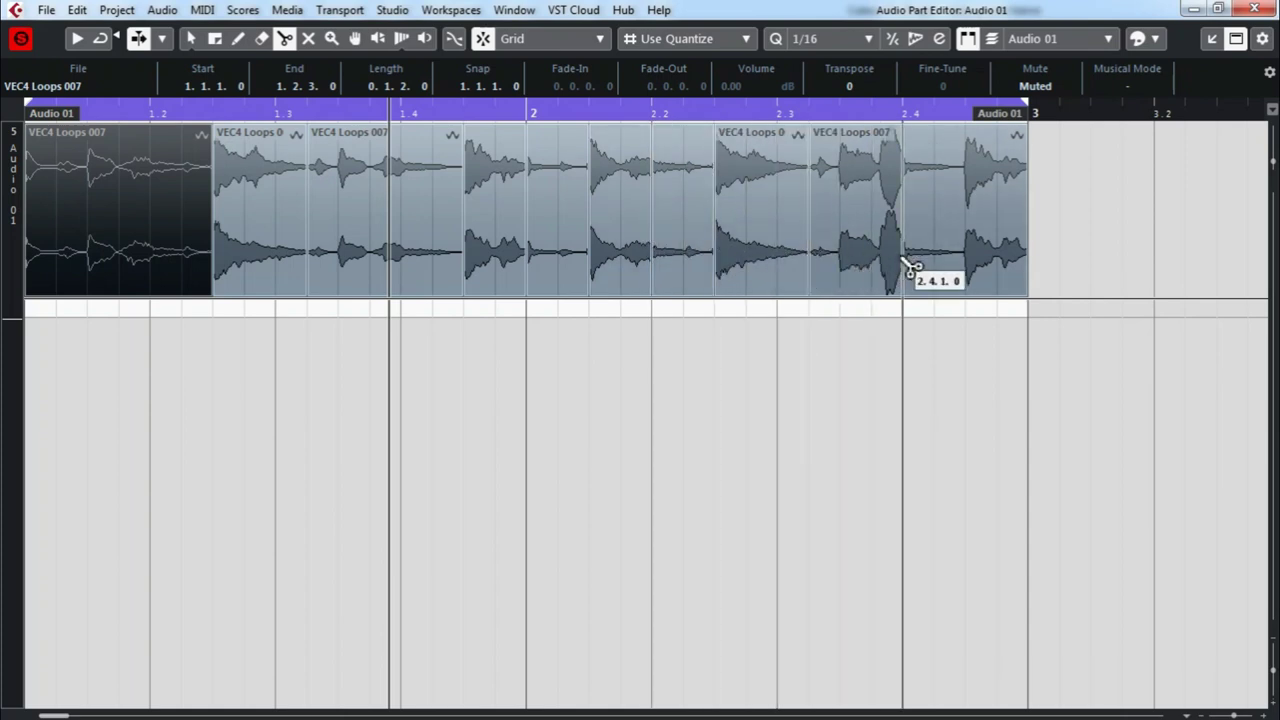
{"action": "left_click", "coordinate": [886, 264]}
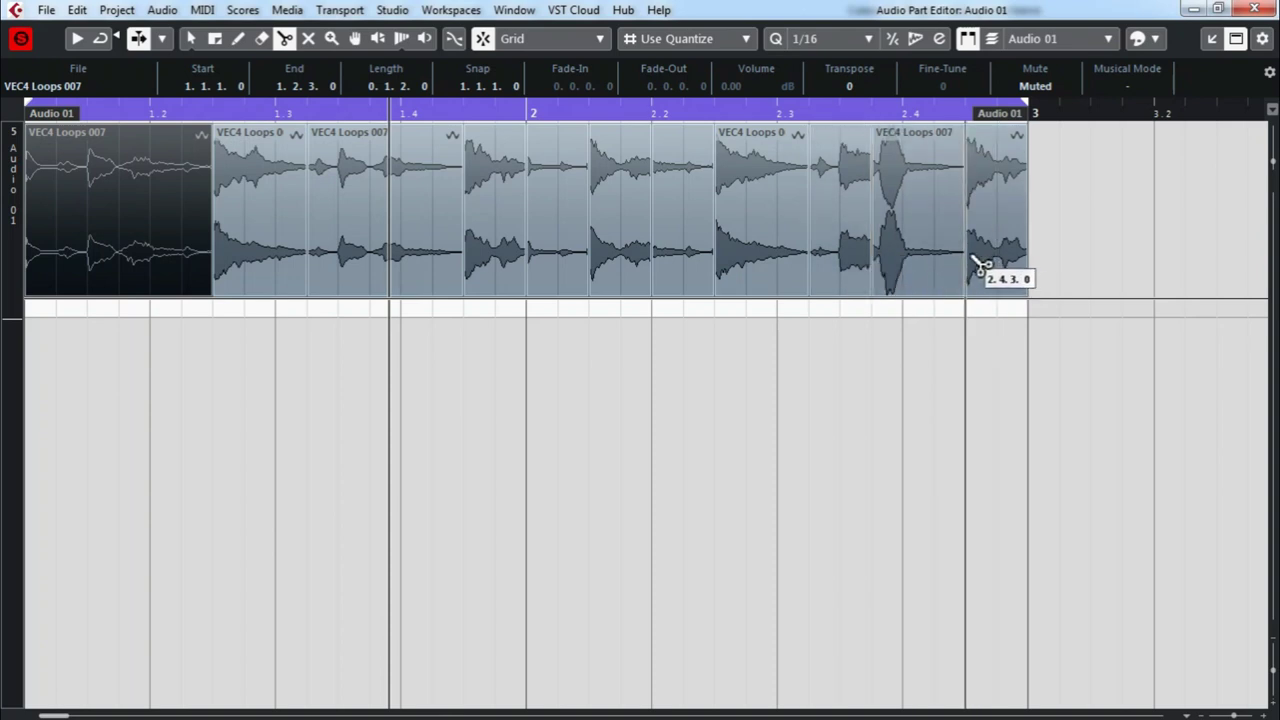
- Play the loop and mute the slices starting at 1.3.2, 2.1.1, 2.2.1 and 2.3.2
{"action": "right_click", "coordinate": [930, 235]}
{"action": "left_click", "coordinate": [956, 216]}
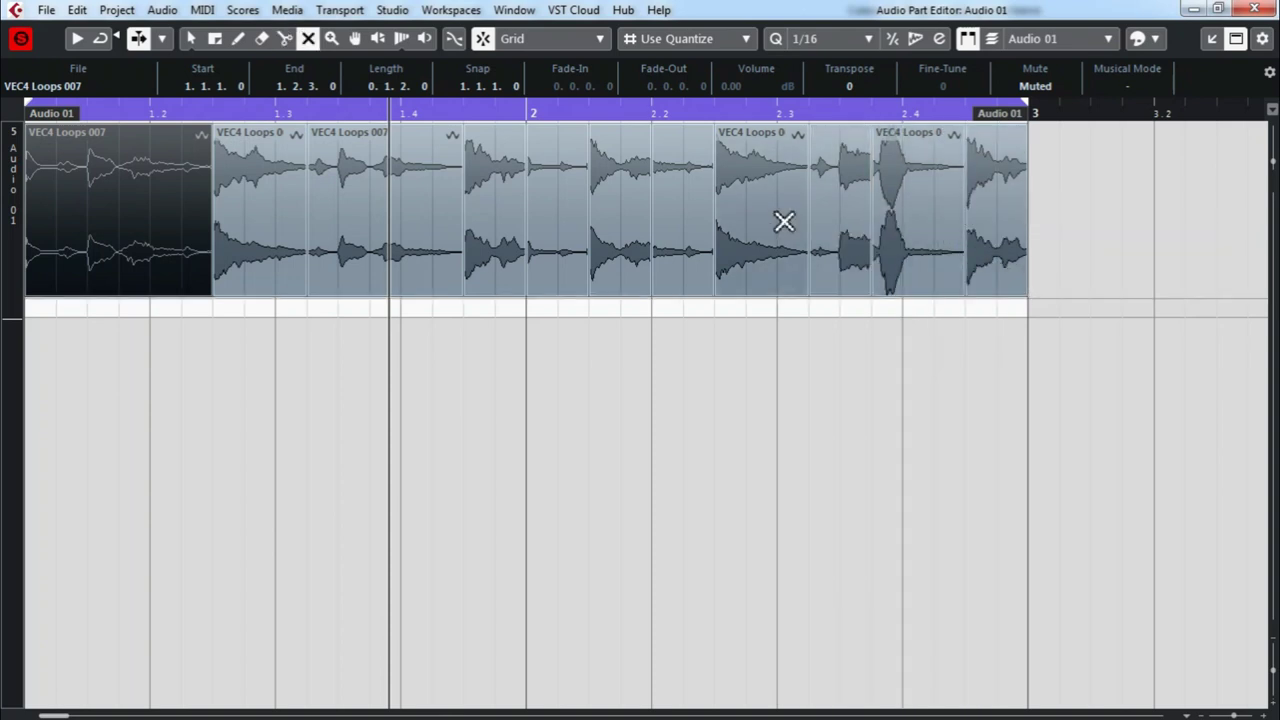
{"action": "key", "text": "space"}
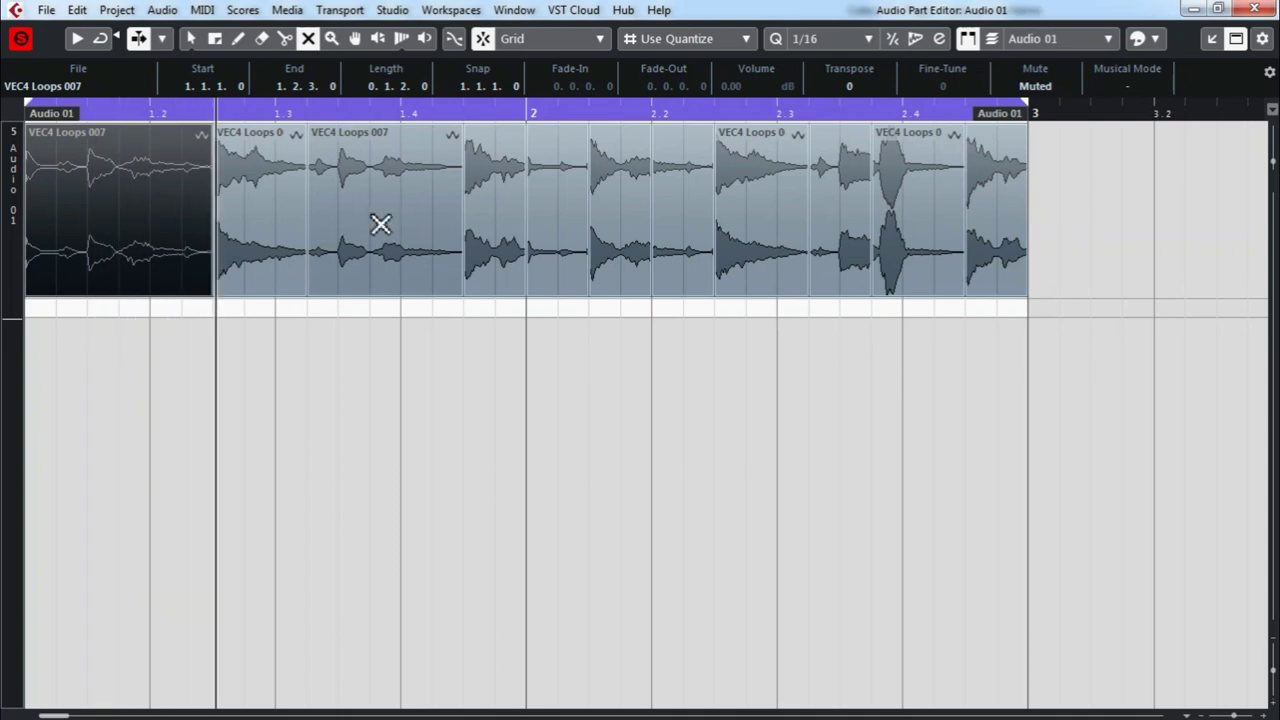
{"action": "left_click", "coordinate": [451, 253]}
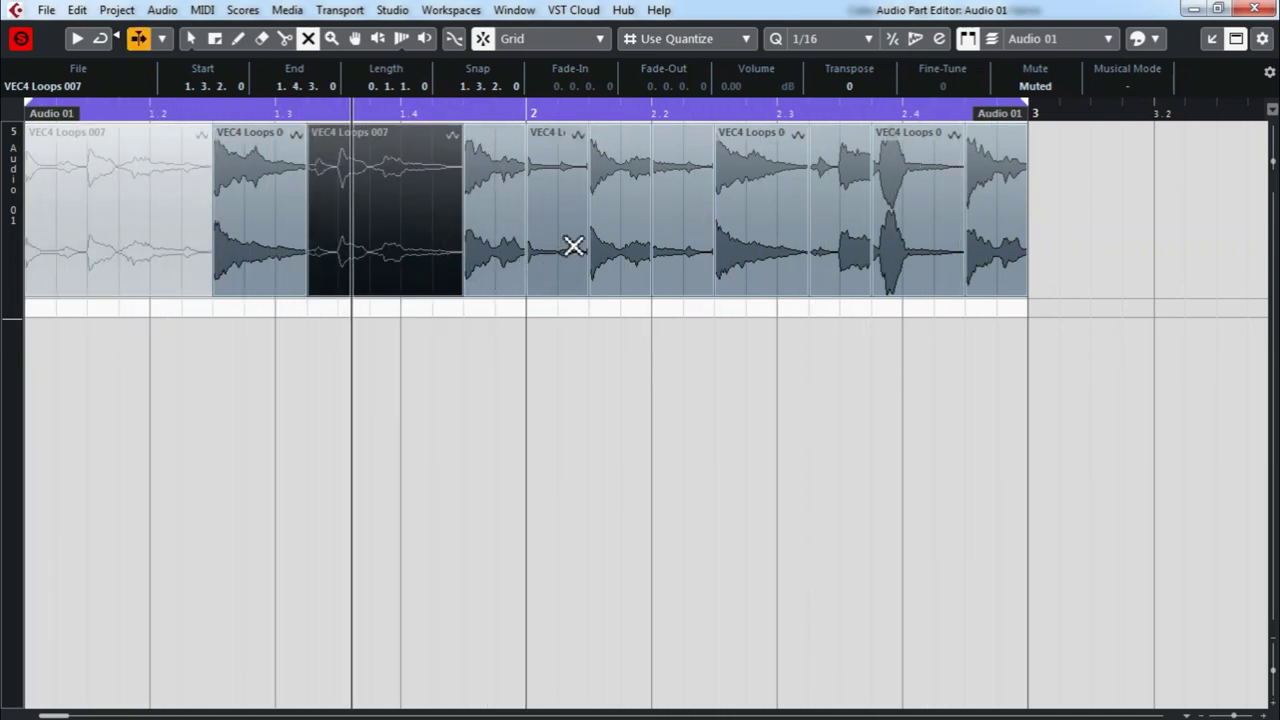
{"action": "left_click", "coordinate": [575, 205]}
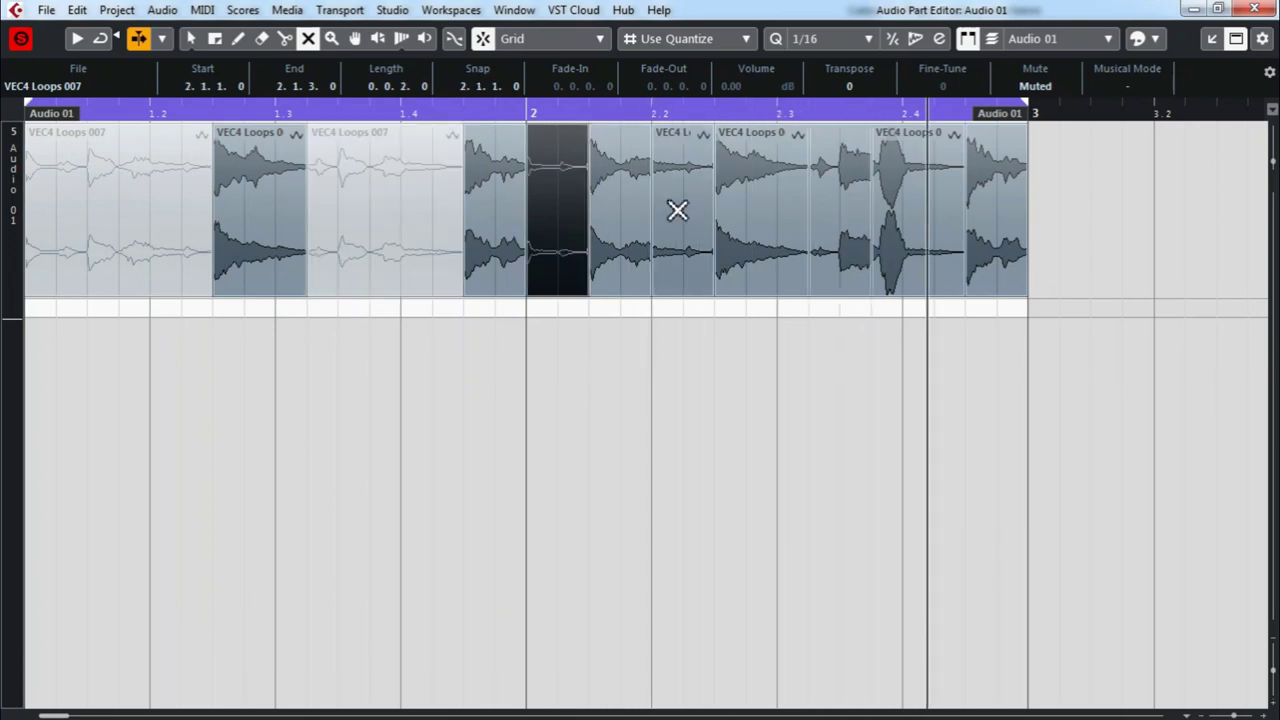
{"action": "left_click", "coordinate": [697, 277]}
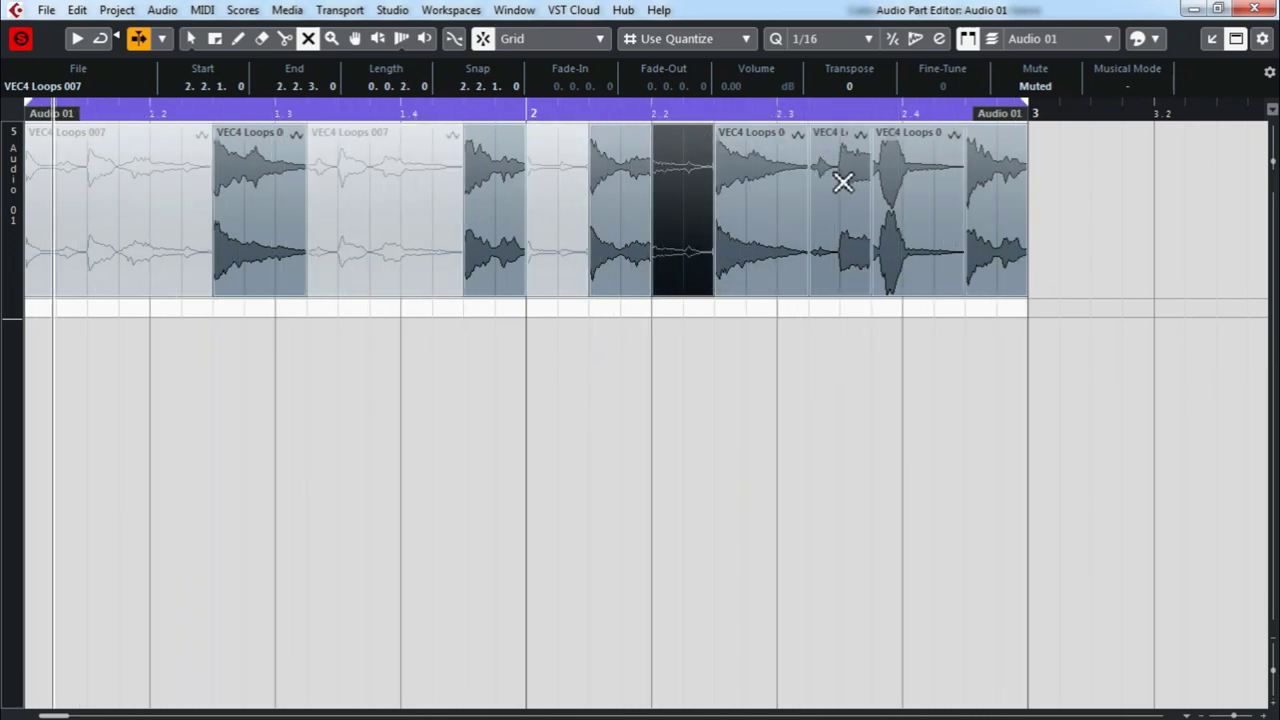
{"action": "left_click", "coordinate": [830, 190]}
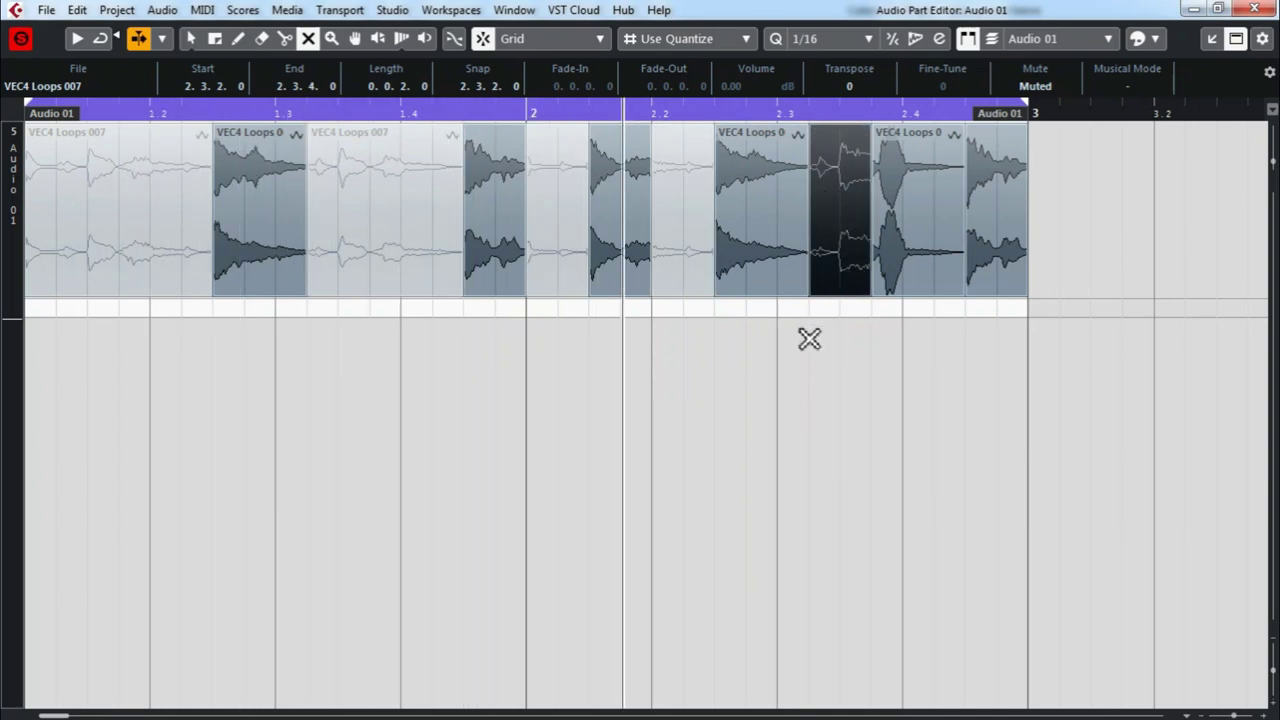
- Mute the slices starting at 2.2.3 and 1.2.3, and try the loop with the 2.4.3 and 2.3.4 slices muted before unmuting both
{"action": "left_click", "coordinate": [975, 185]}
{"action": "left_click", "coordinate": [922, 216]}
{"action": "left_click", "coordinate": [1006, 206]}
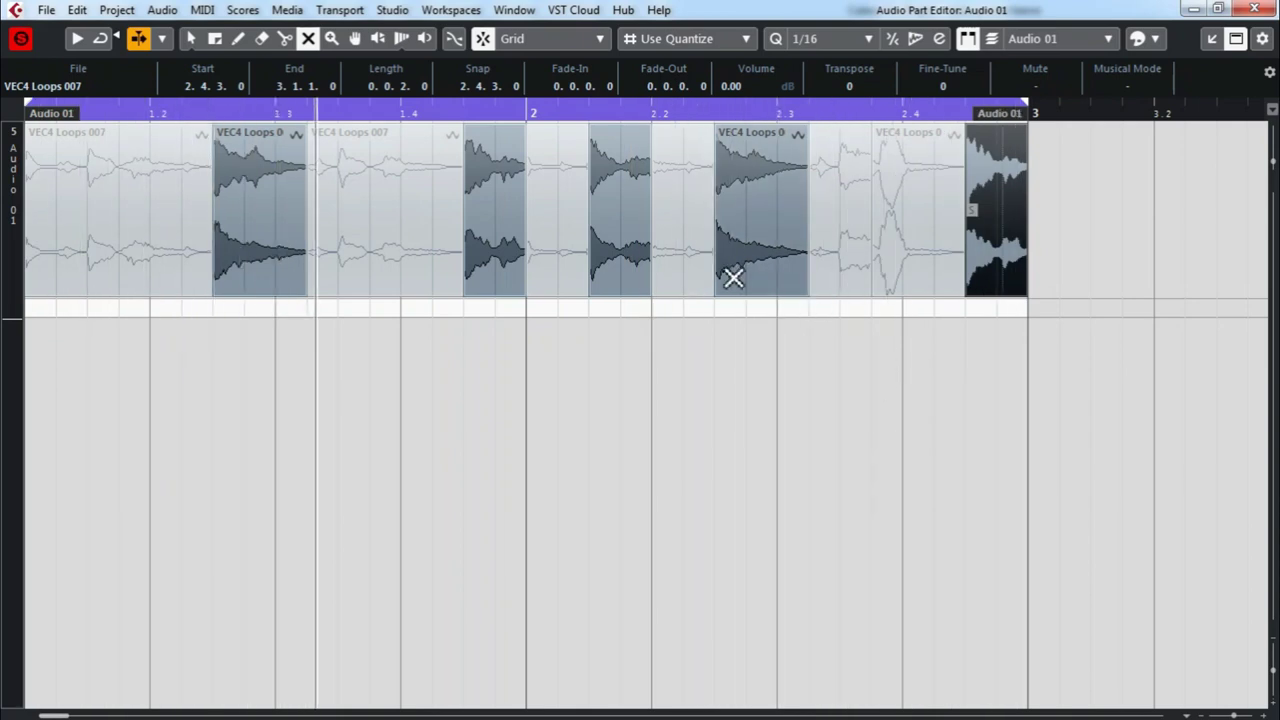
{"action": "left_click", "coordinate": [766, 214]}
{"action": "left_click", "coordinate": [258, 210]}
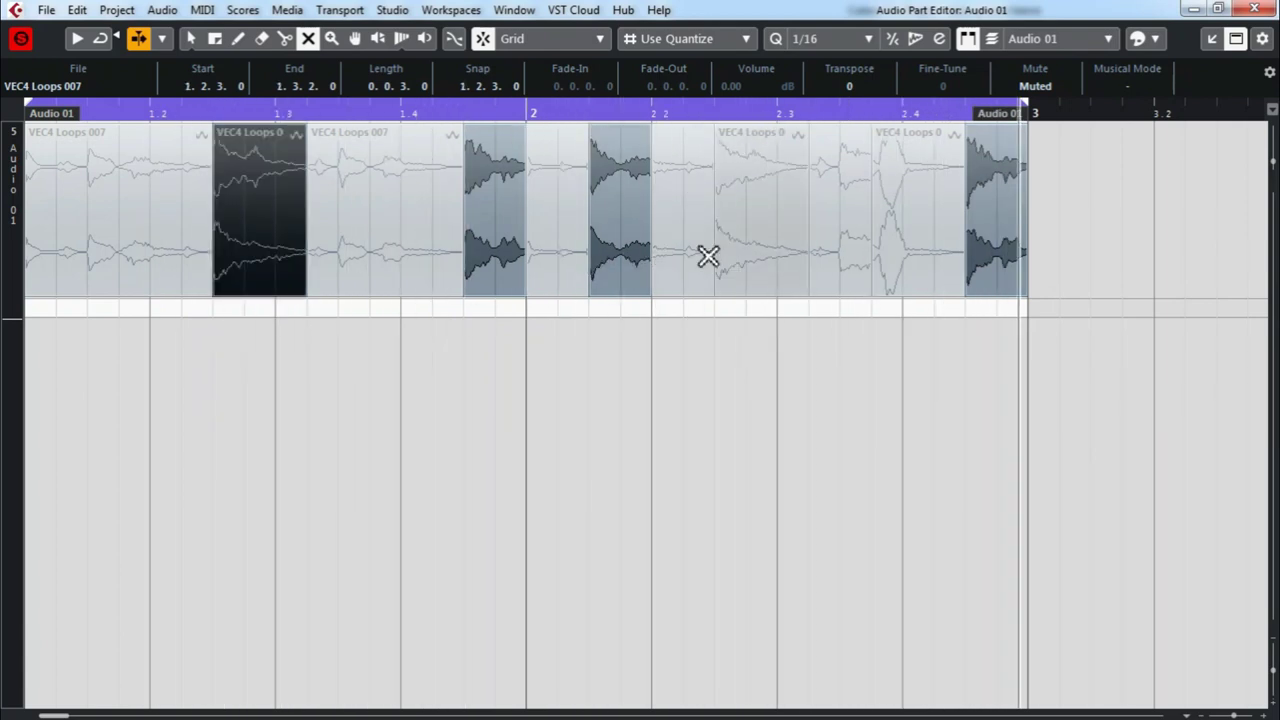
{"action": "left_click", "coordinate": [903, 205]}
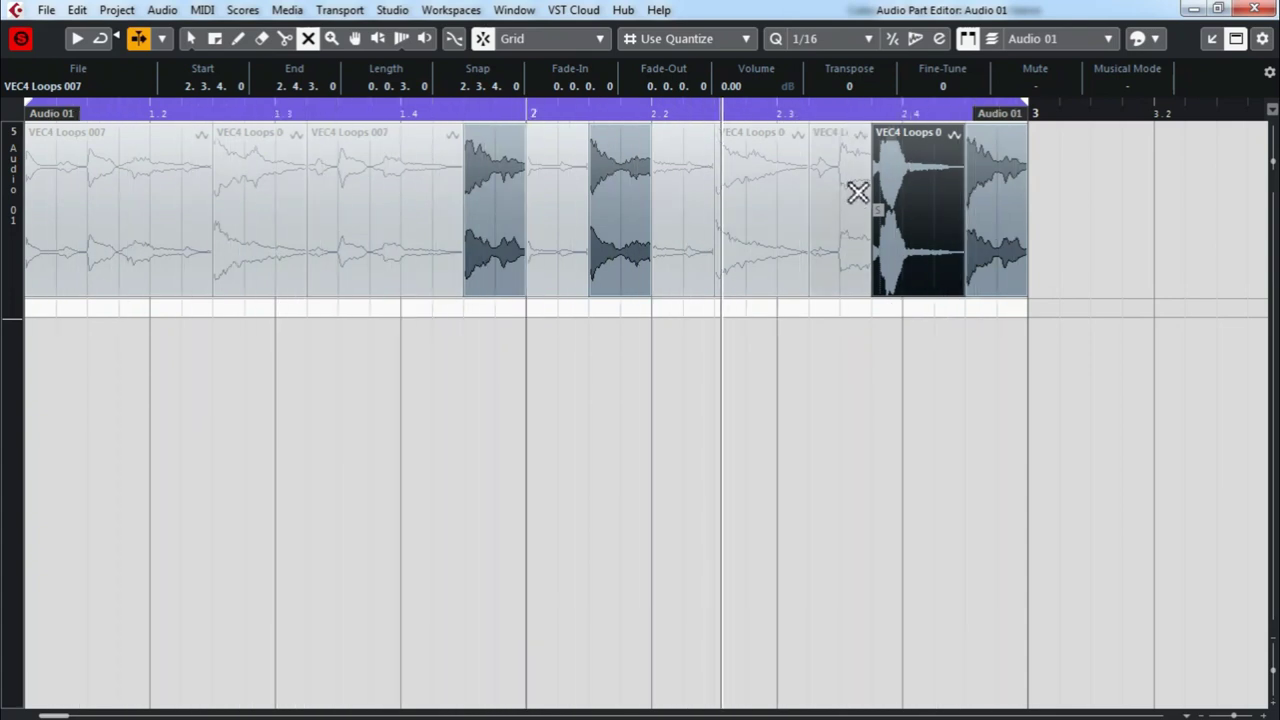
- Split the muted slice at 2.3.3.0 and unmute its second half
{"action": "right_click", "coordinate": [858, 192]}
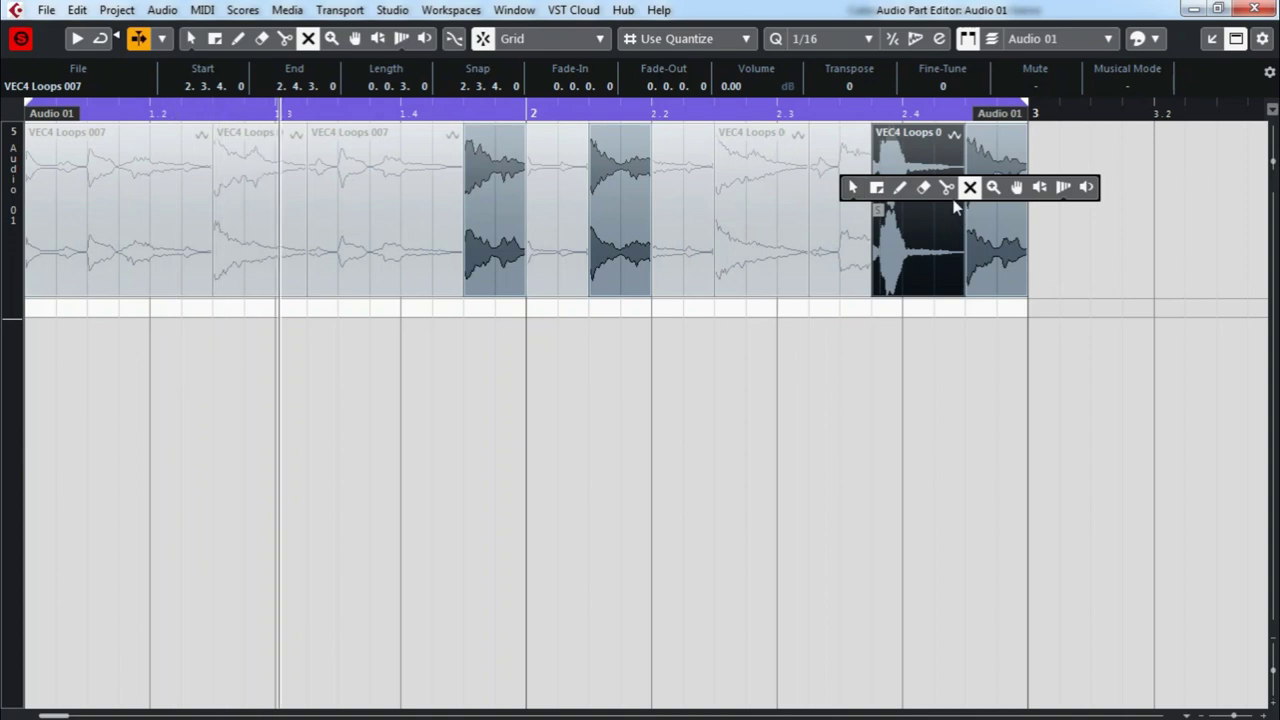
{"action": "left_click", "coordinate": [940, 190]}
{"action": "right_click", "coordinate": [944, 196]}
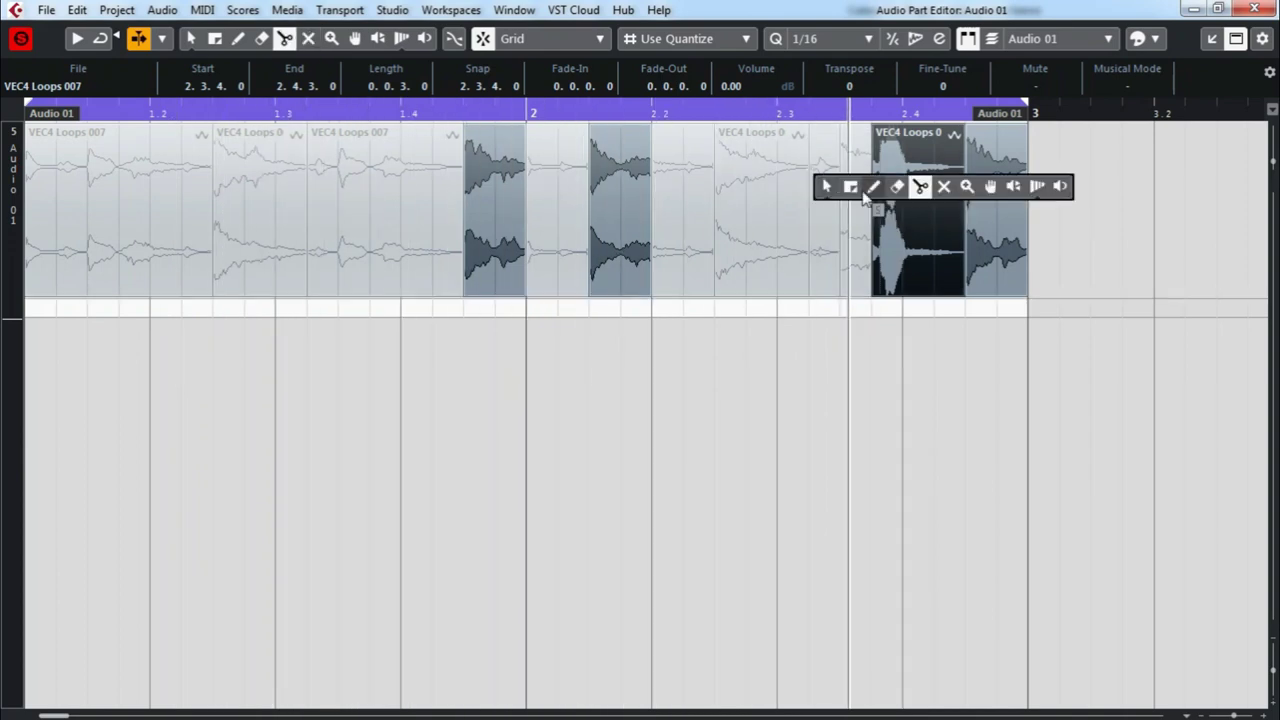
{"action": "left_click", "coordinate": [943, 186]}
{"action": "left_click", "coordinate": [862, 250]}
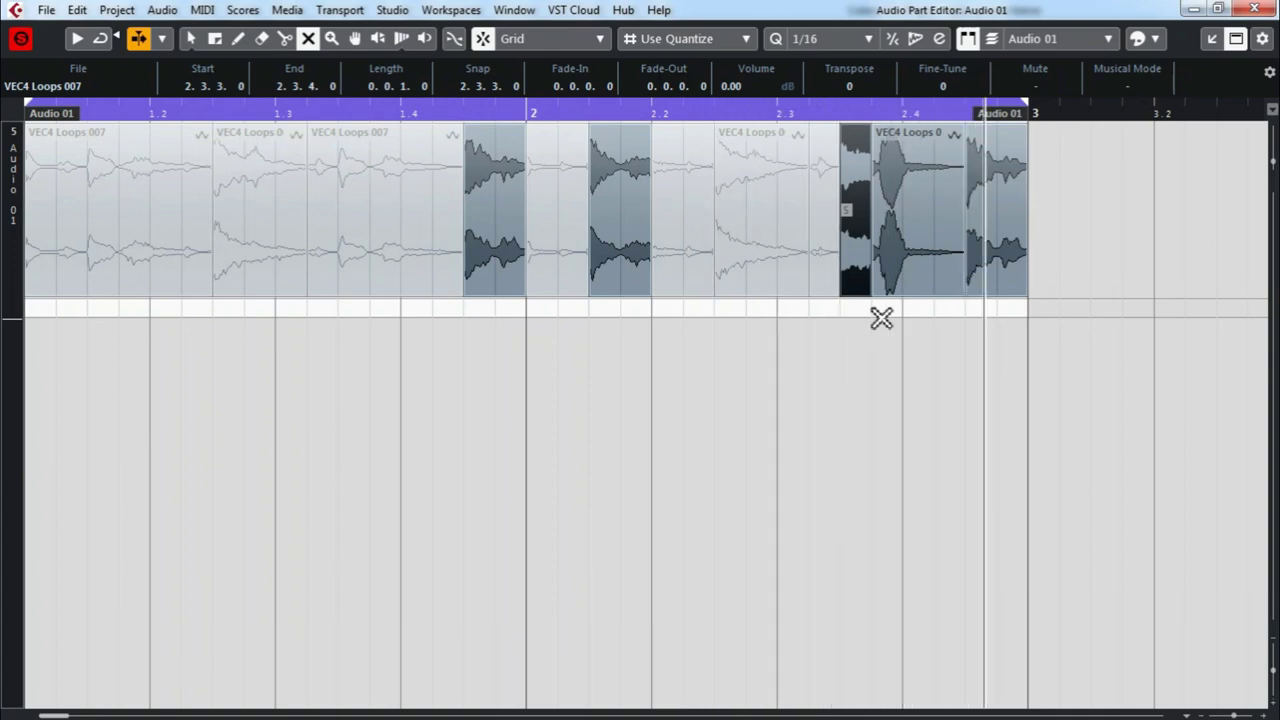
- Erase all muted slices from the Audio 01 part
{"action": "right_click", "coordinate": [757, 191]}
{"action": "left_click", "coordinate": [801, 187]}
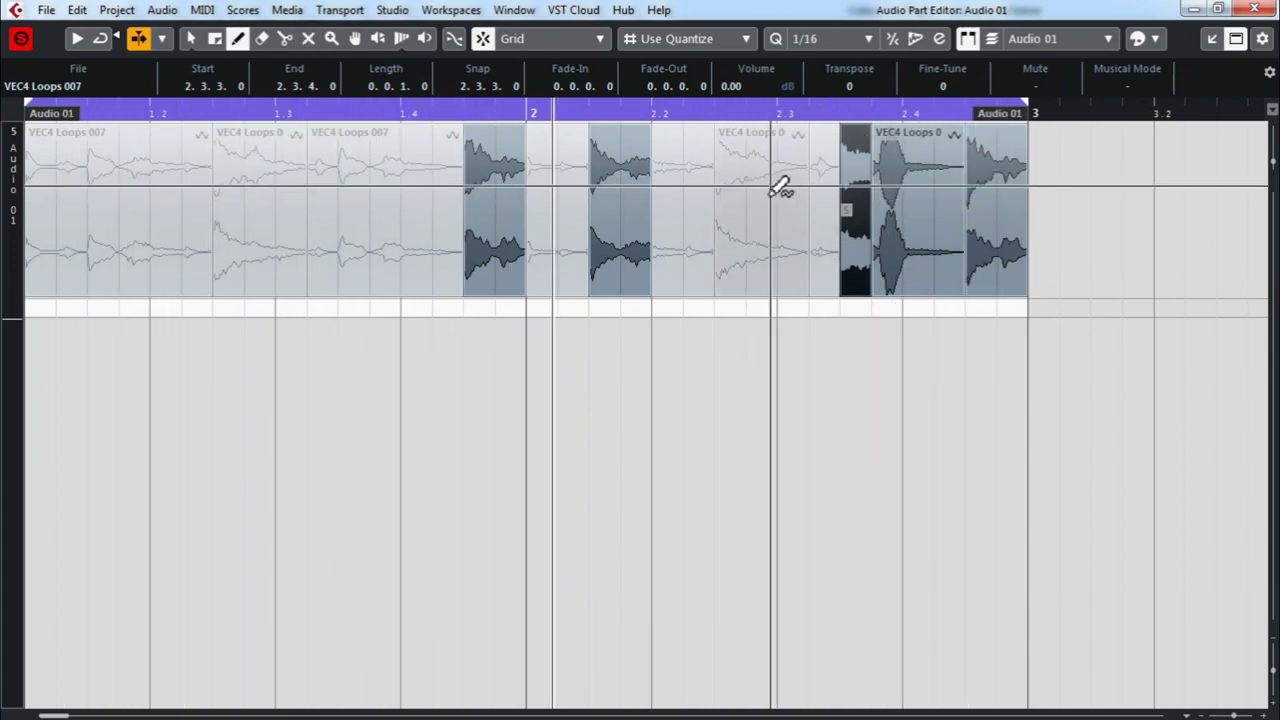
{"action": "right_click", "coordinate": [776, 190]}
{"action": "left_click", "coordinate": [841, 185]}
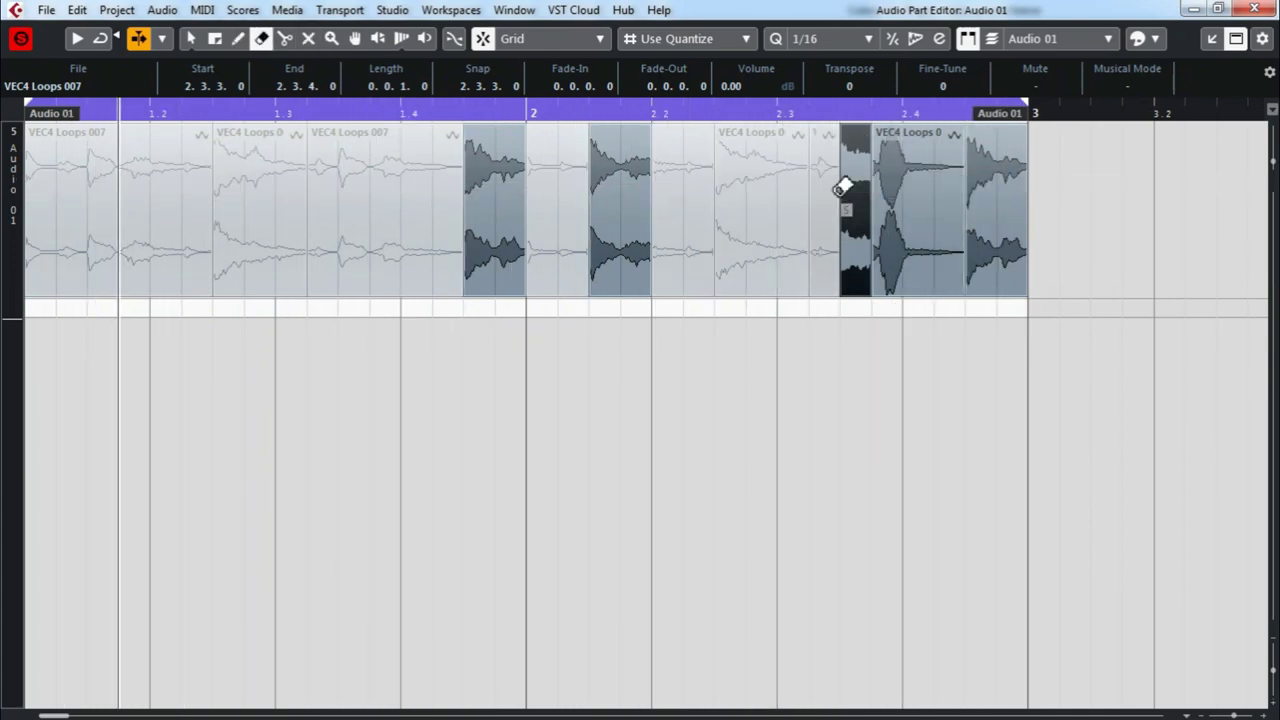
{"action": "left_click", "coordinate": [779, 183]}
{"action": "left_click", "coordinate": [670, 150]}
{"action": "left_click", "coordinate": [836, 176]}
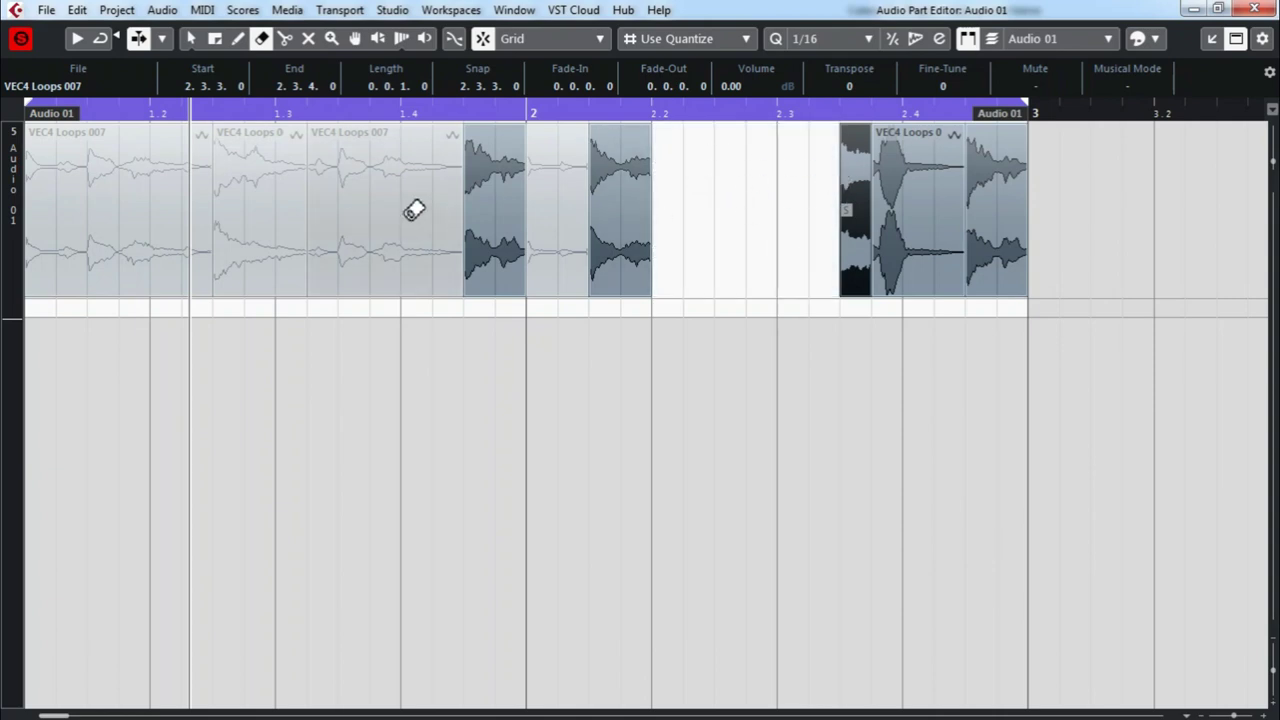
{"action": "left_click", "coordinate": [405, 205]}
{"action": "left_click", "coordinate": [272, 190]}
{"action": "left_click", "coordinate": [145, 195]}
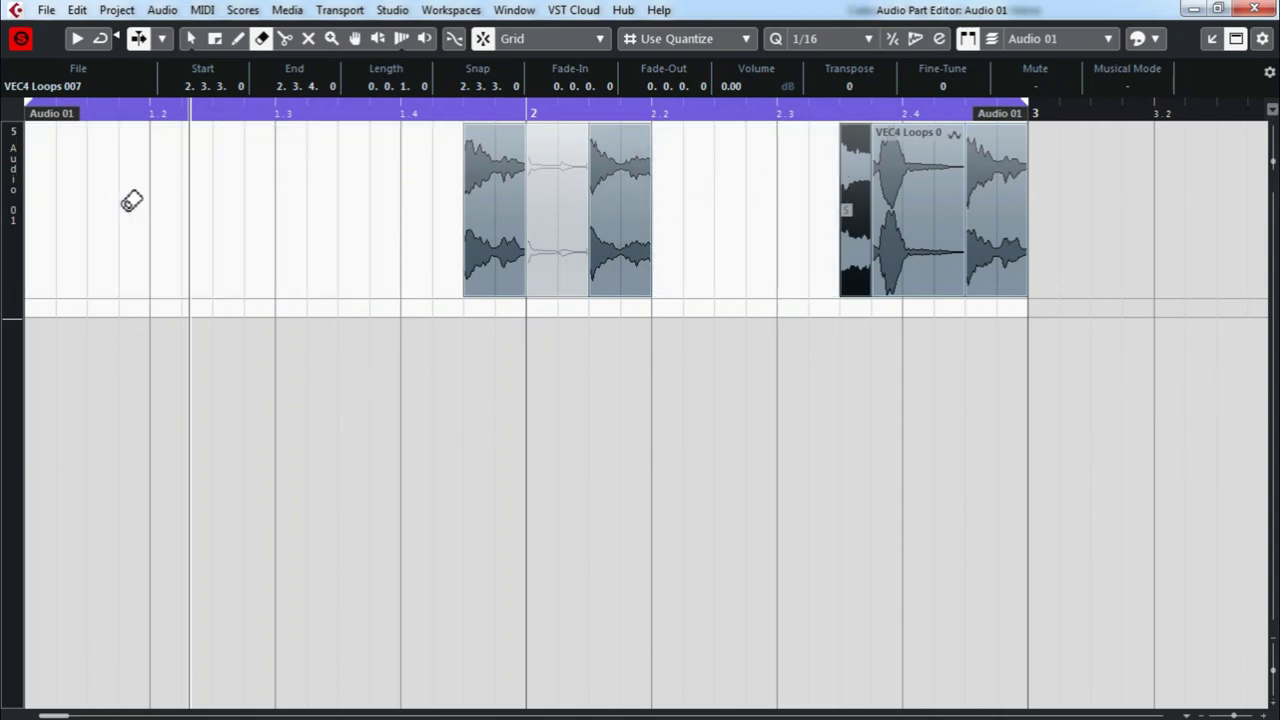
{"action": "left_click", "coordinate": [557, 198]}
- Move the slice at 2.1.3 to 2.3.1 and copy the three slices starting at 2.3.3 to 2.1.3
{"action": "key", "text": "1"}
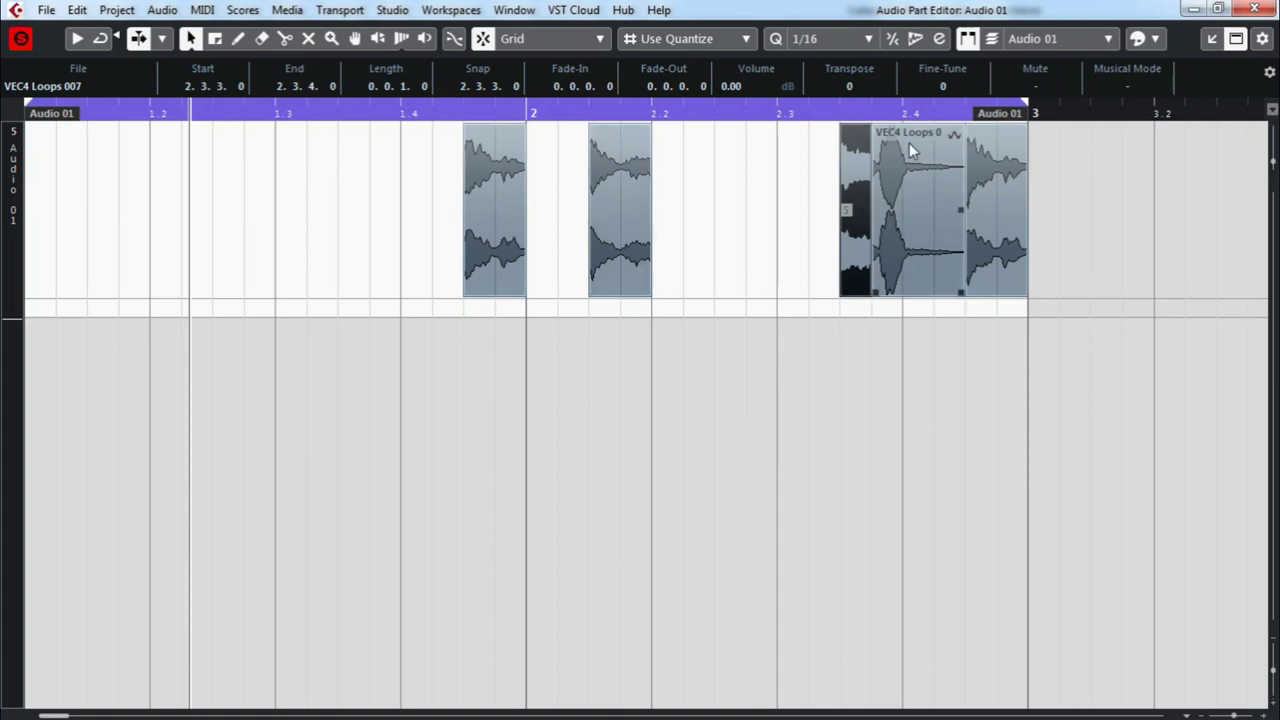
{"action": "left_click_drag", "start_coordinate": [800, 176], "coordinate": [939, 257]}
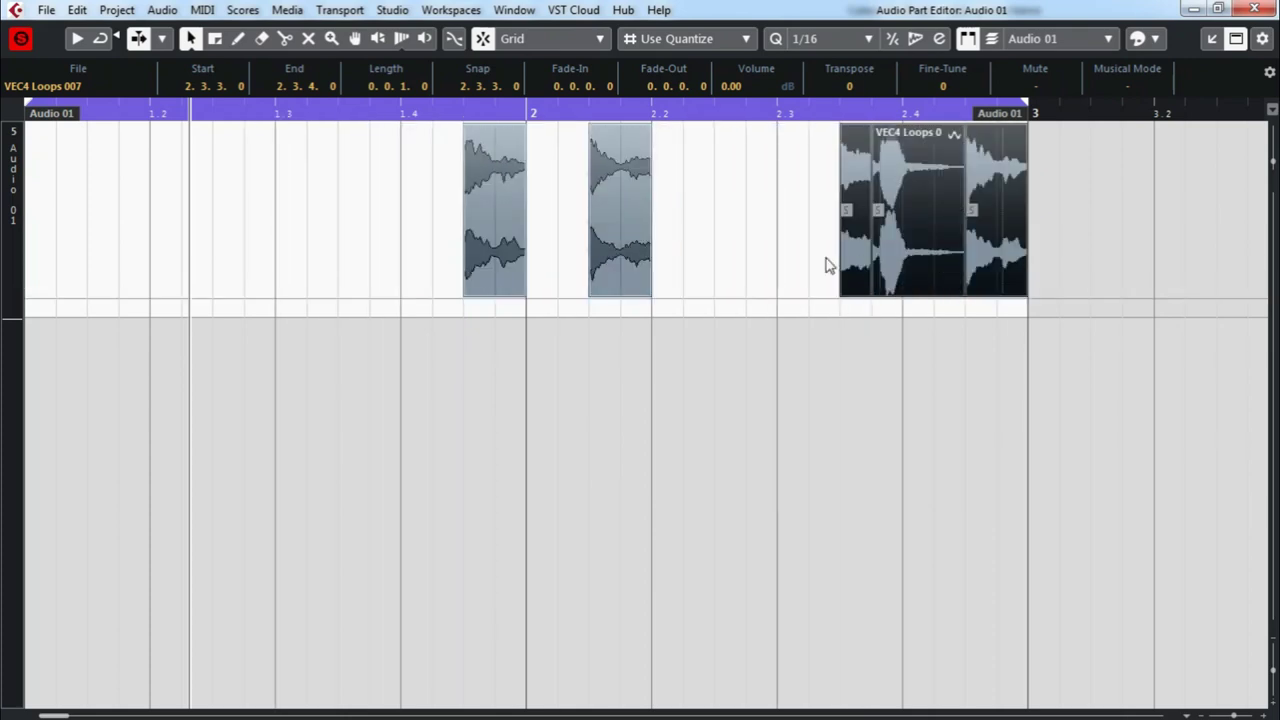
{"action": "left_click_drag", "start_coordinate": [614, 182], "coordinate": [789, 194]}
{"action": "left_click_drag", "start_coordinate": [1087, 216], "coordinate": [599, 208]}
- Move the slice at 1.4.3 to 2.1.1 and shift the whole one-bar slice pattern to start at 1.1.1.0
{"action": "left_click_drag", "start_coordinate": [505, 180], "coordinate": [568, 182]}
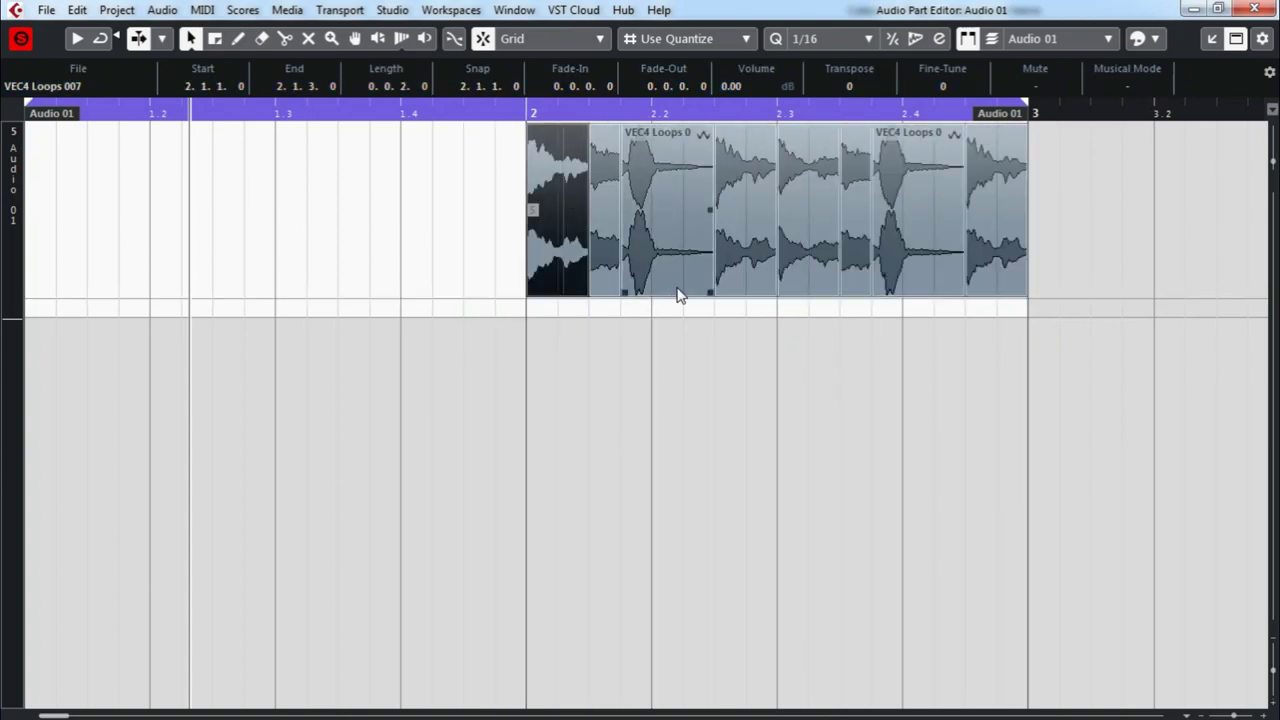
{"action": "left_click_drag", "start_coordinate": [1133, 233], "coordinate": [44, 242]}
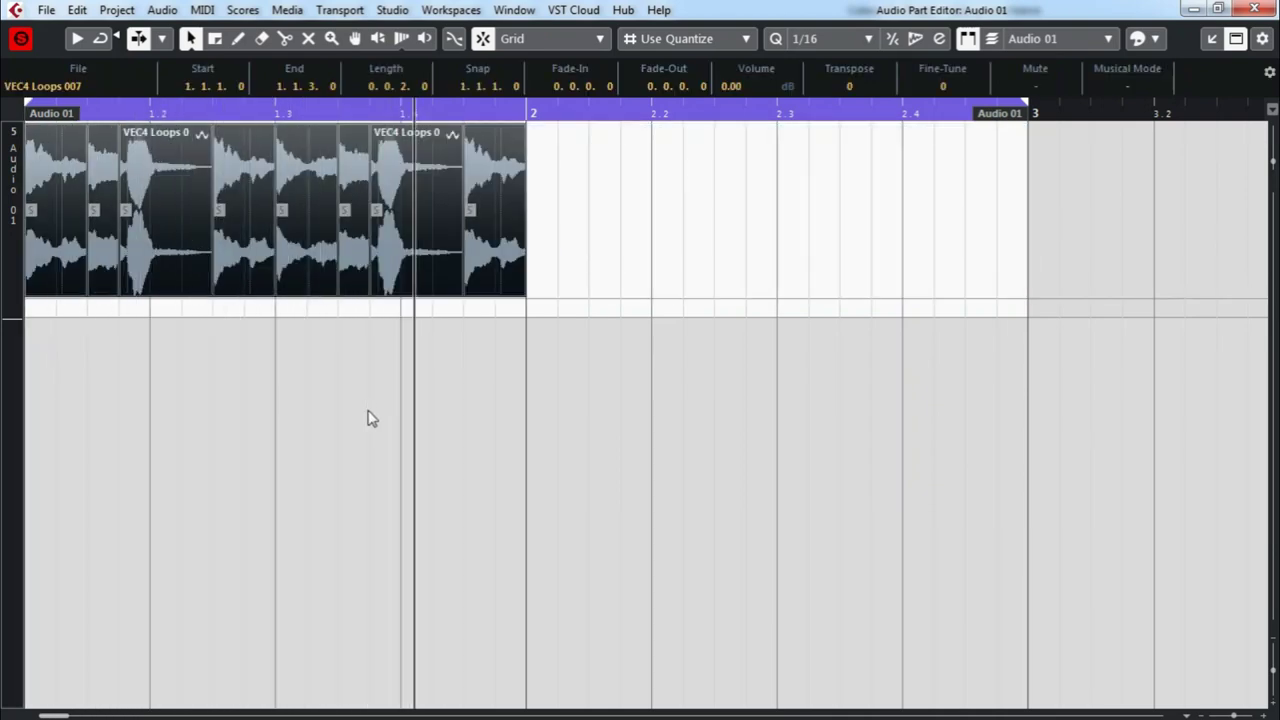
- Duplicate the one-bar slice pattern so the copy starts at 2.1.1
{"action": "left_click_drag", "start_coordinate": [716, 183], "coordinate": [63, 209]}
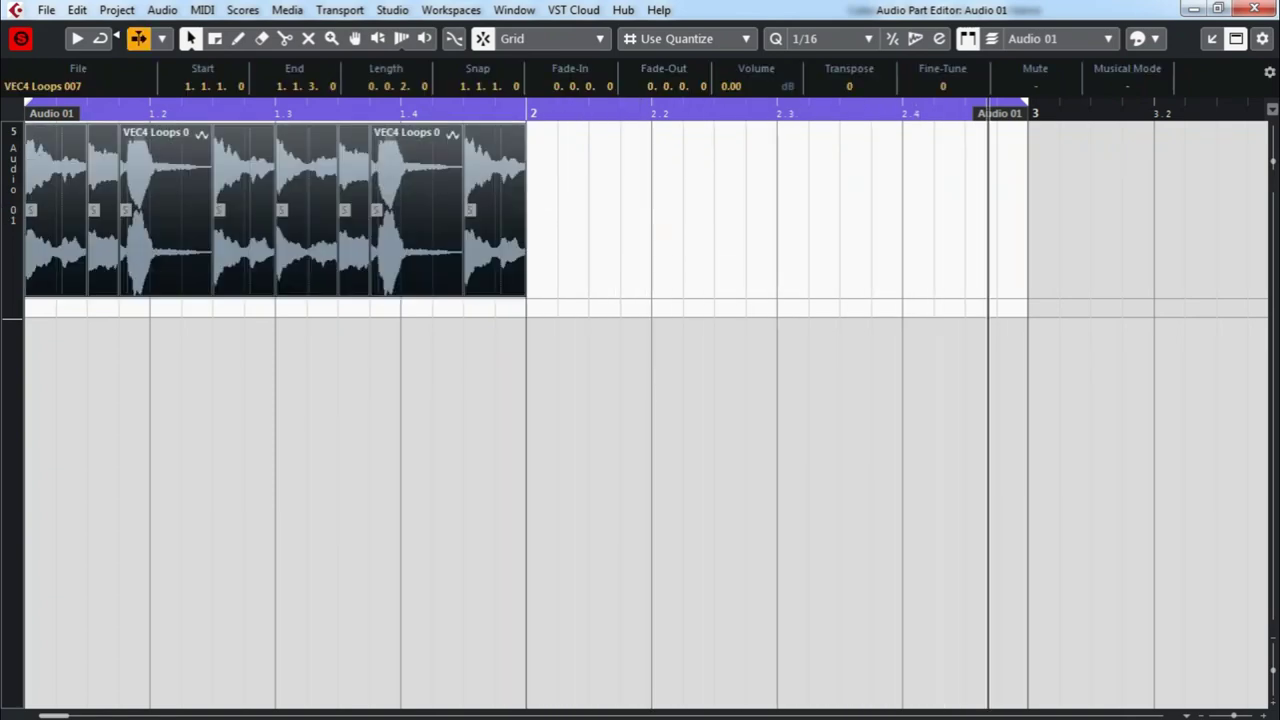
{"action": "key", "text": "ctrl+d"}
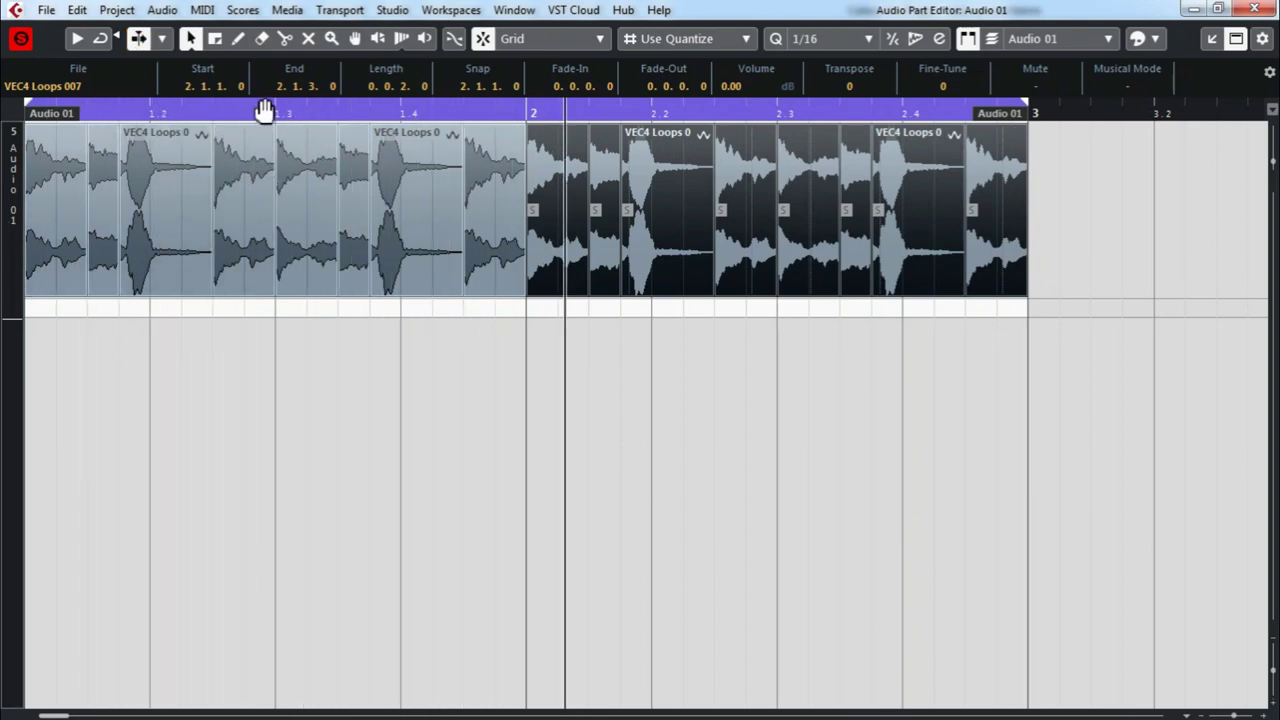
{"action": "left_click", "coordinate": [395, 154]}
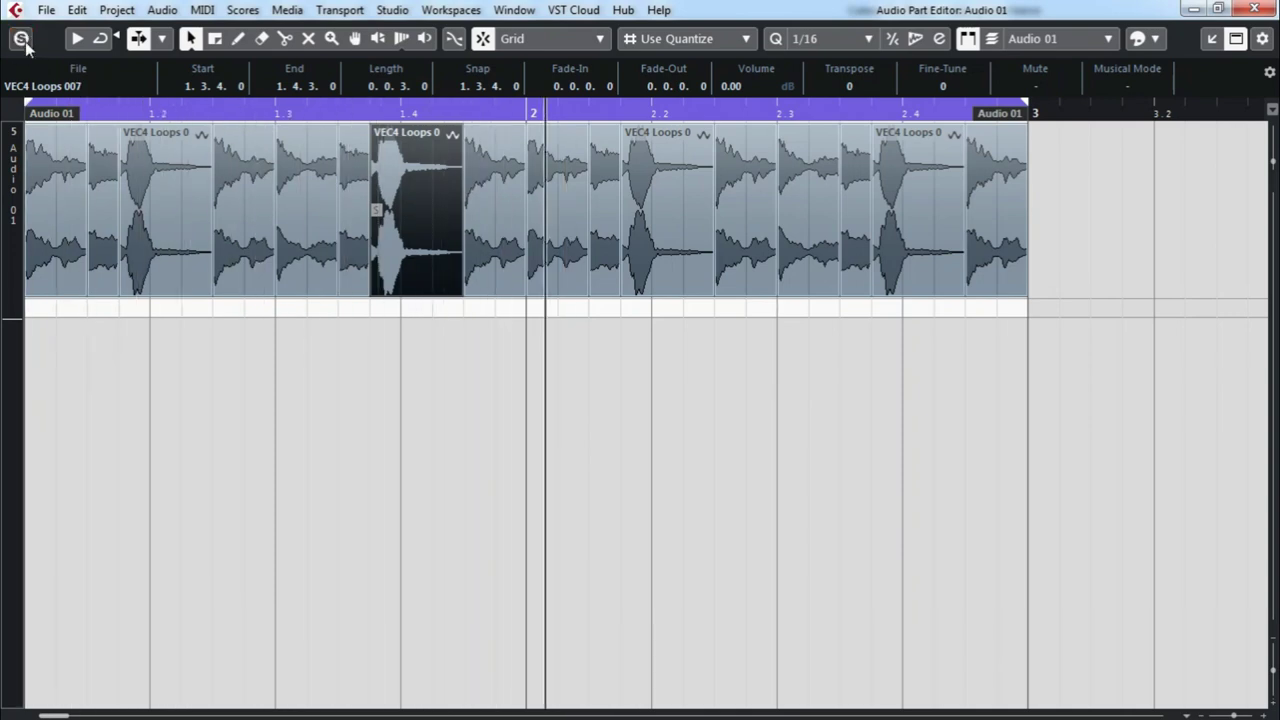
- Shorten the project's cycle range to bar 1 and reopen the Audio 01 part in its own editor window
{"action": "key", "text": "F3"}
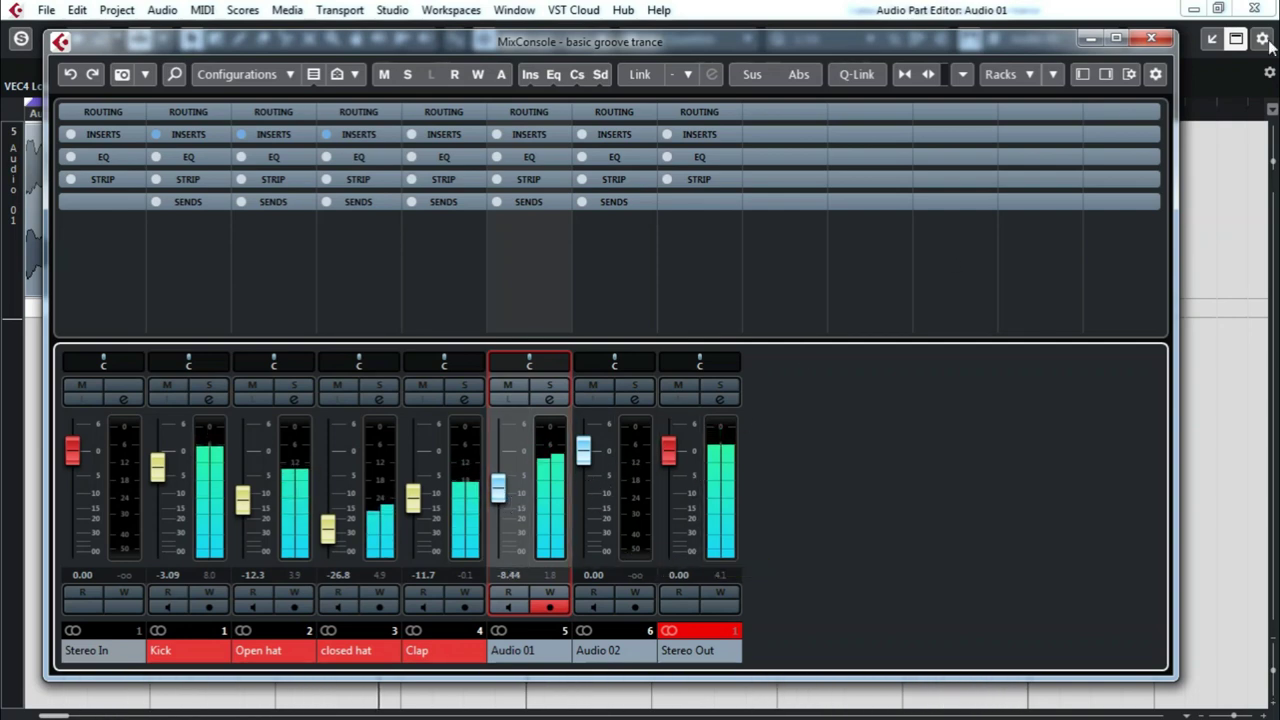
{"action": "left_click", "coordinate": [1153, 38]}
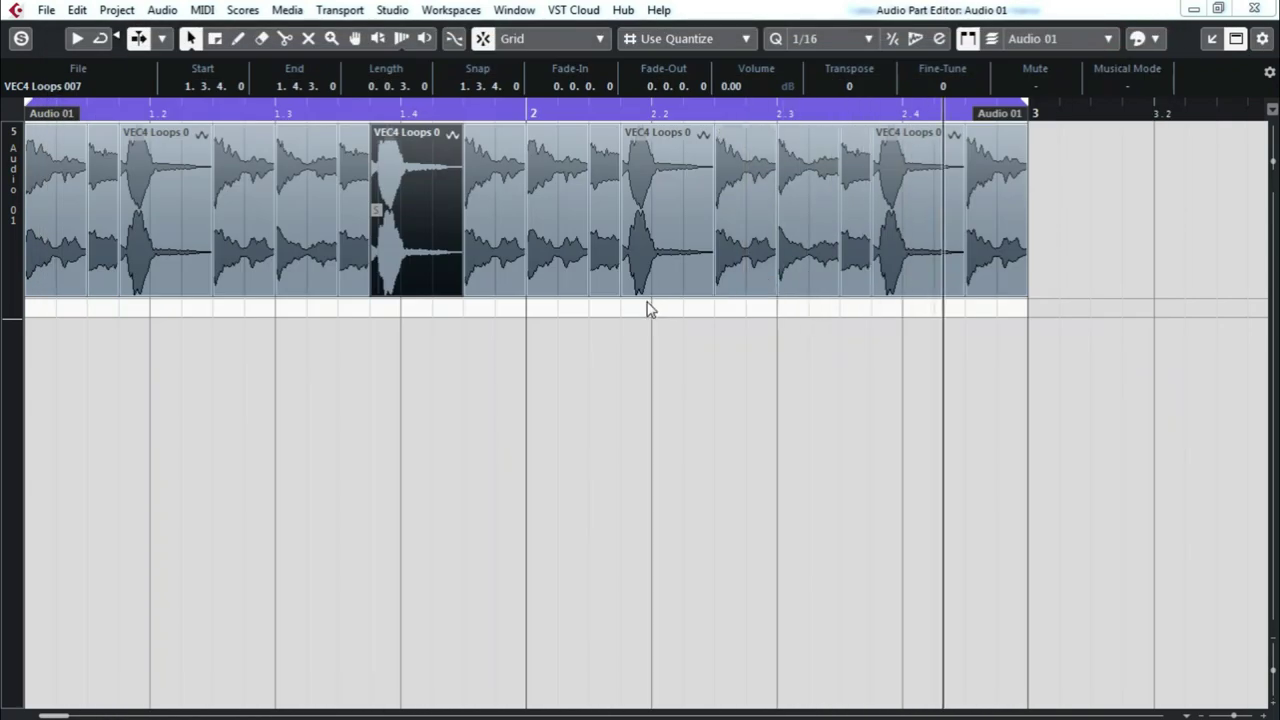
{"action": "left_click", "coordinate": [1209, 40]}
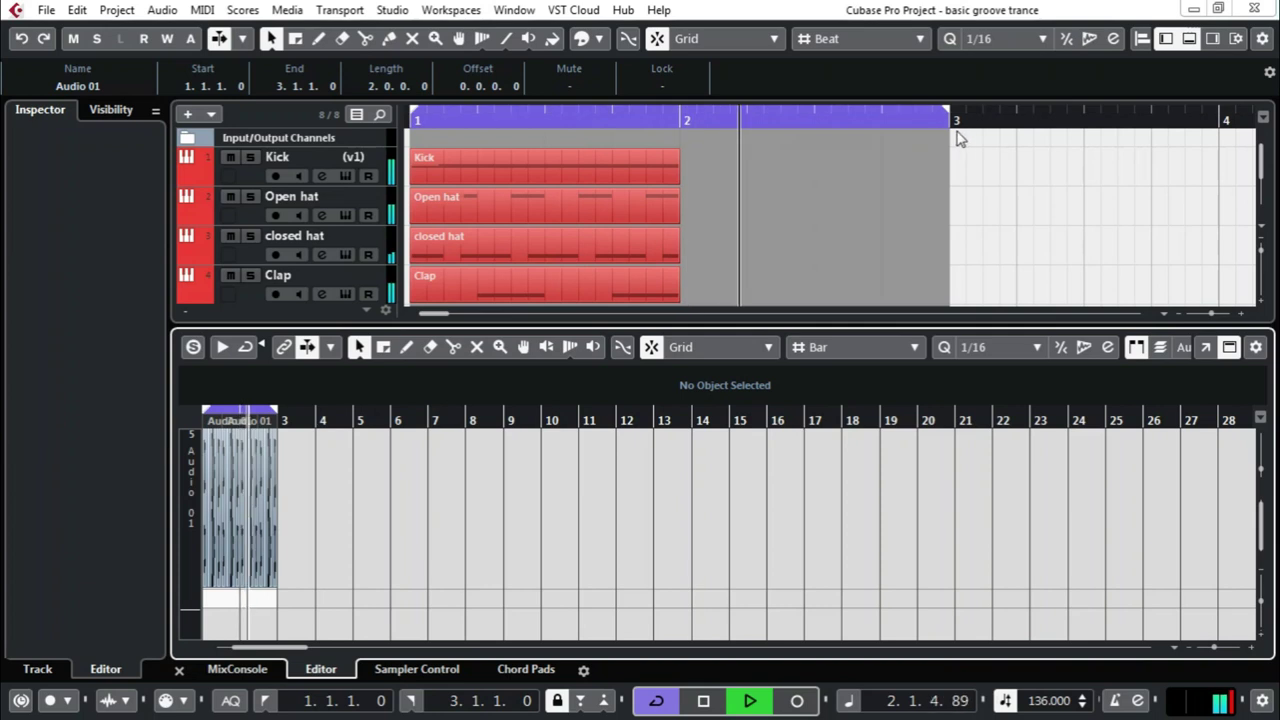
{"action": "left_click_drag", "start_coordinate": [947, 113], "coordinate": [684, 114]}
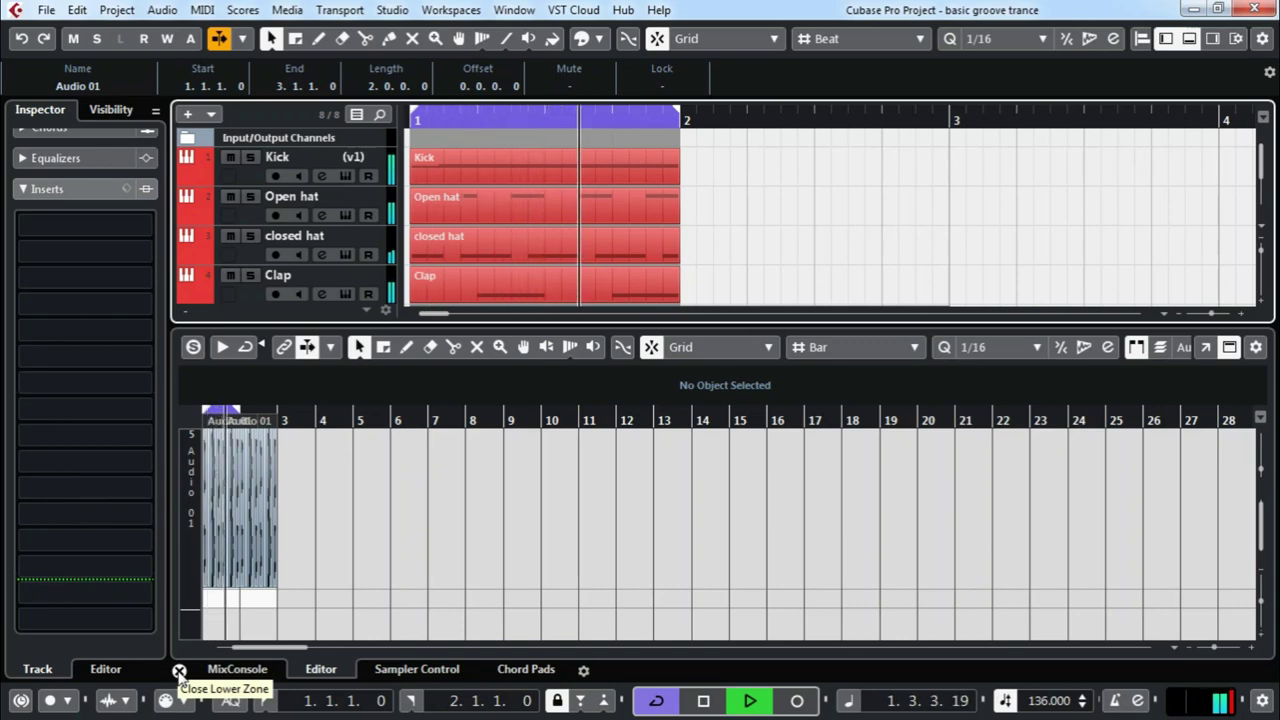
{"action": "left_click", "coordinate": [1206, 348]}
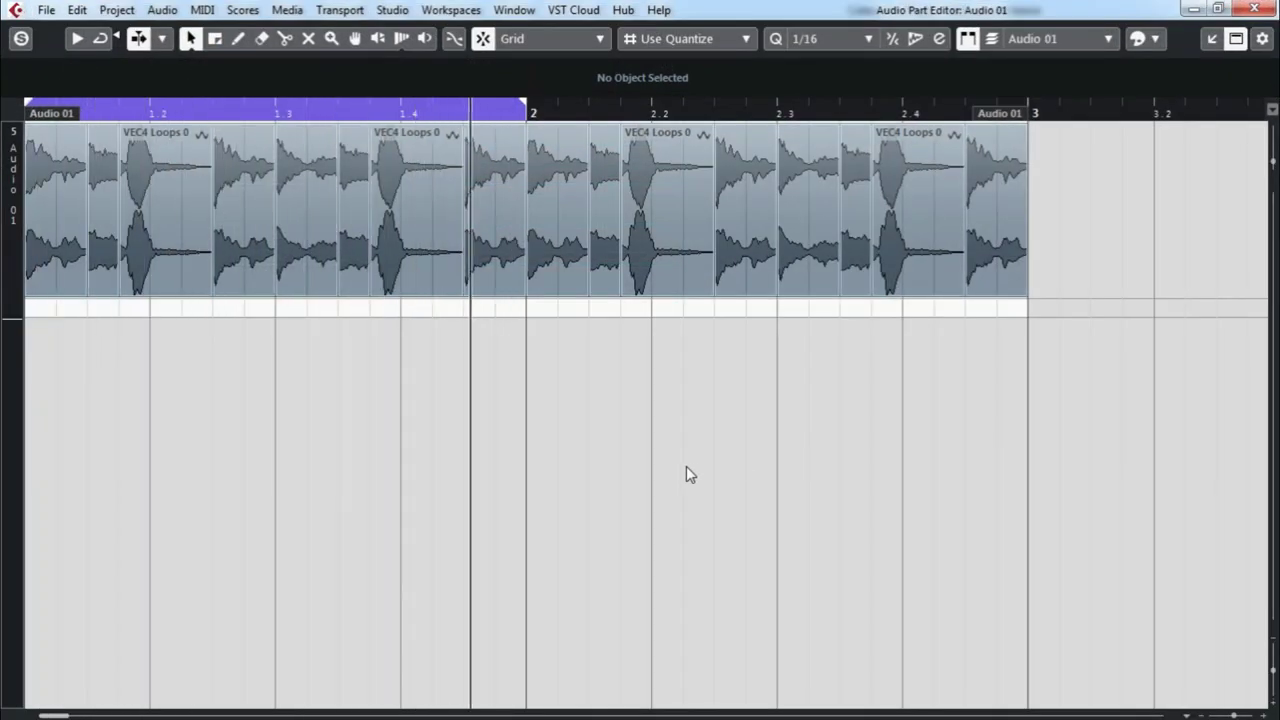
- Mute and erase the slices at 1.1.4 and 1.3.4 in the Audio 01 part
{"action": "right_click", "coordinate": [125, 157]}
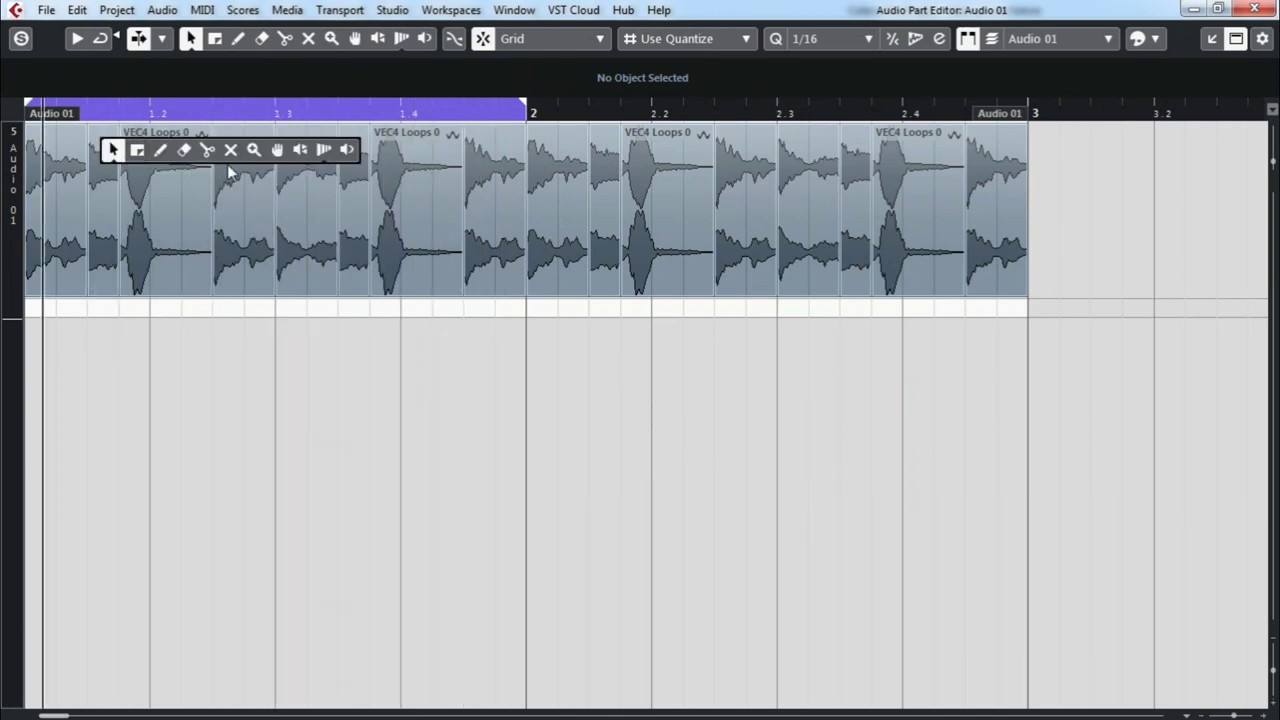
{"action": "left_click", "coordinate": [230, 150]}
{"action": "left_click", "coordinate": [163, 194]}
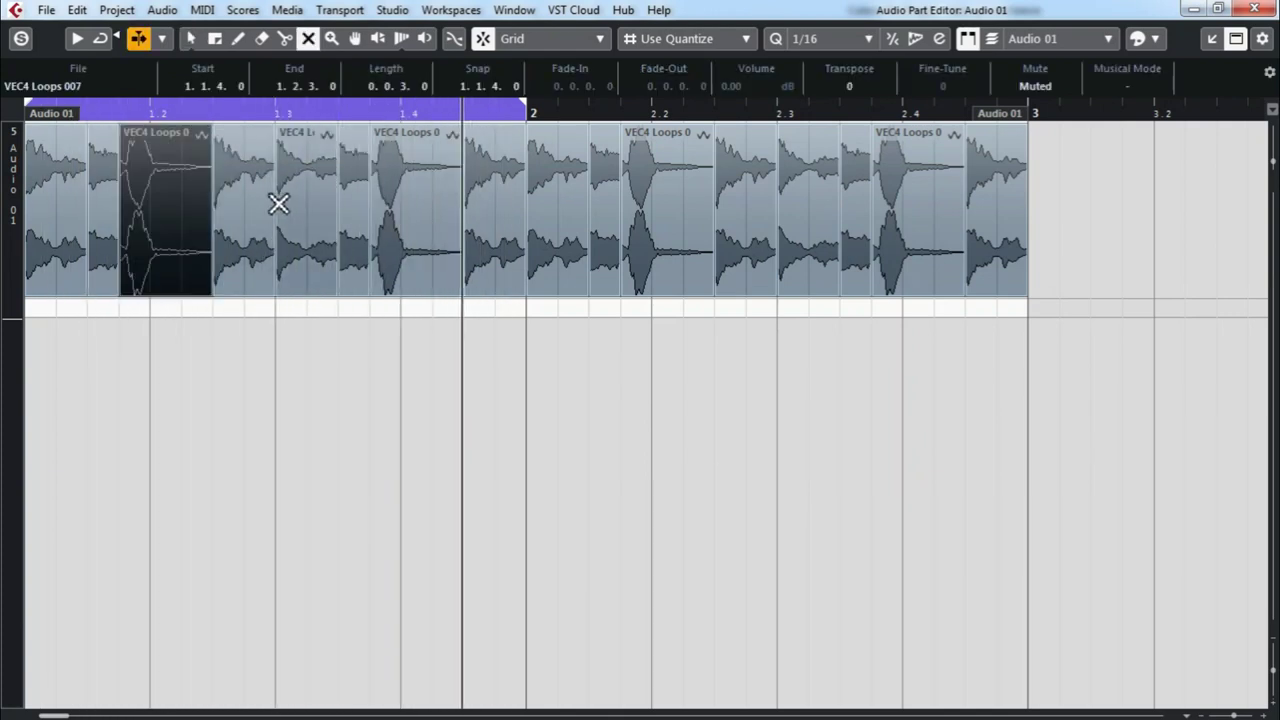
{"action": "left_click", "coordinate": [420, 171]}
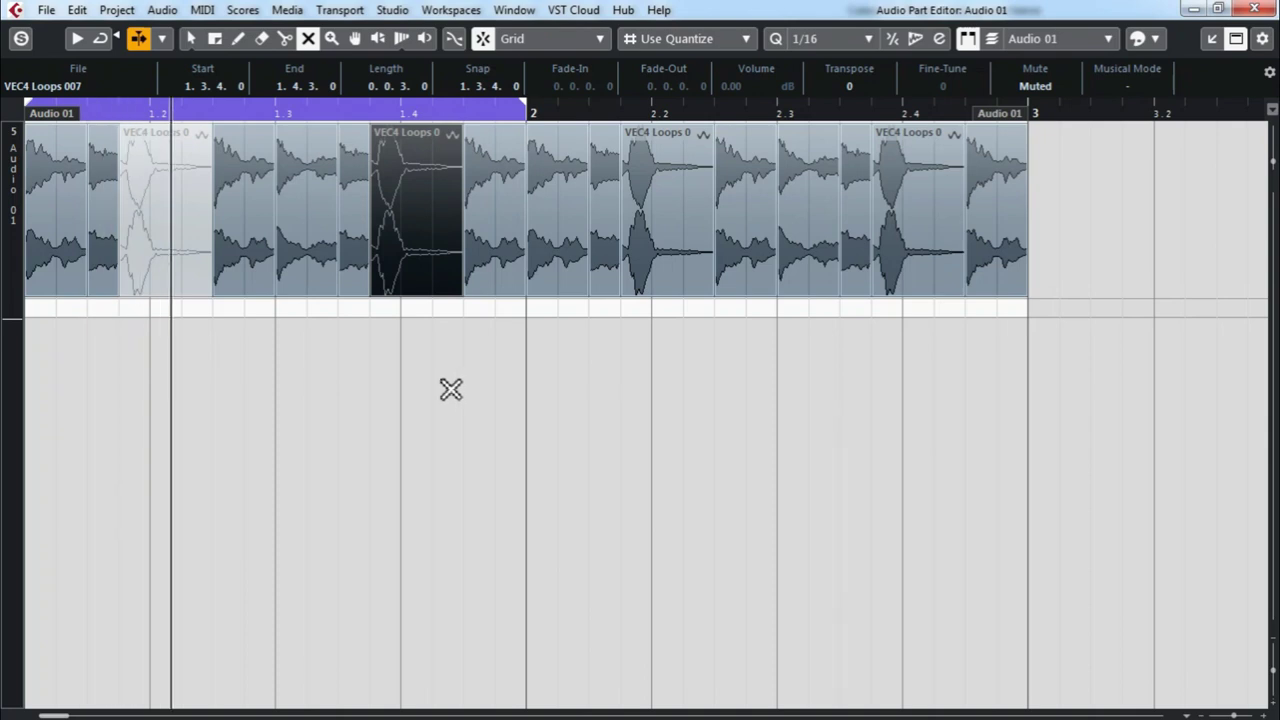
{"action": "right_click", "coordinate": [364, 403]}
{"action": "left_click", "coordinate": [317, 384]}
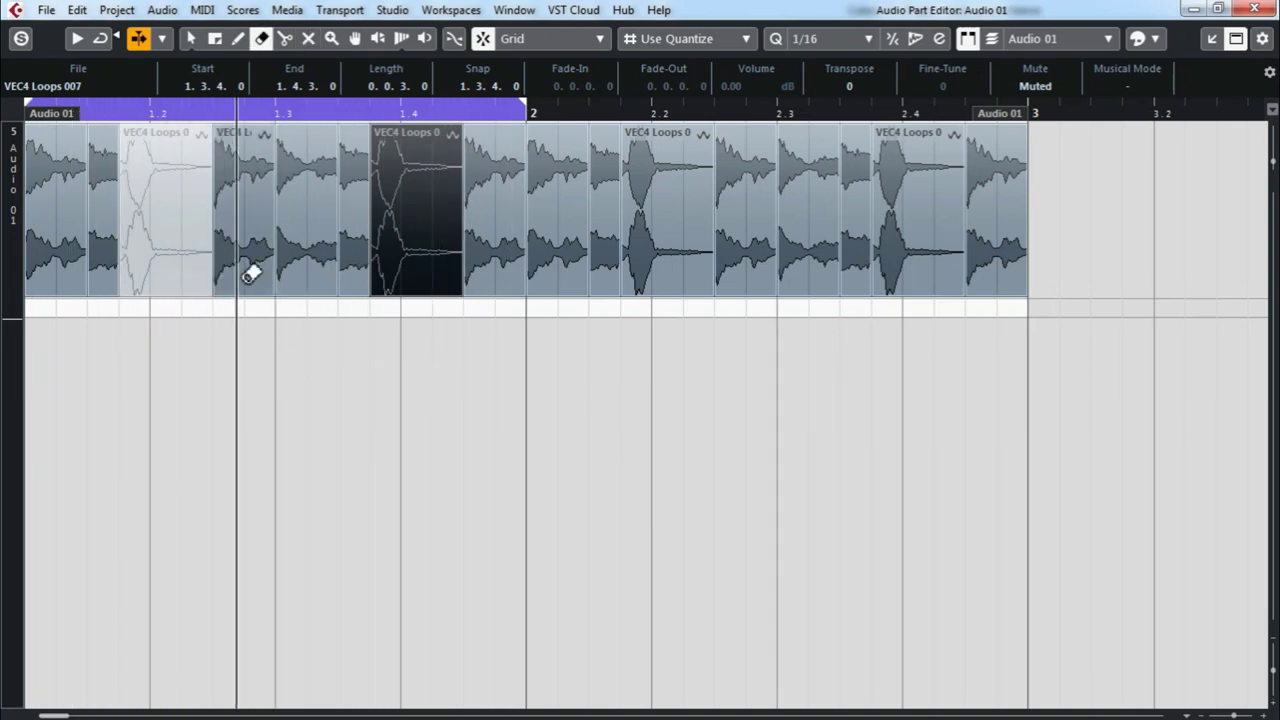
{"action": "left_click", "coordinate": [177, 206]}
{"action": "left_click", "coordinate": [420, 209]}
{"action": "right_click", "coordinate": [422, 209]}
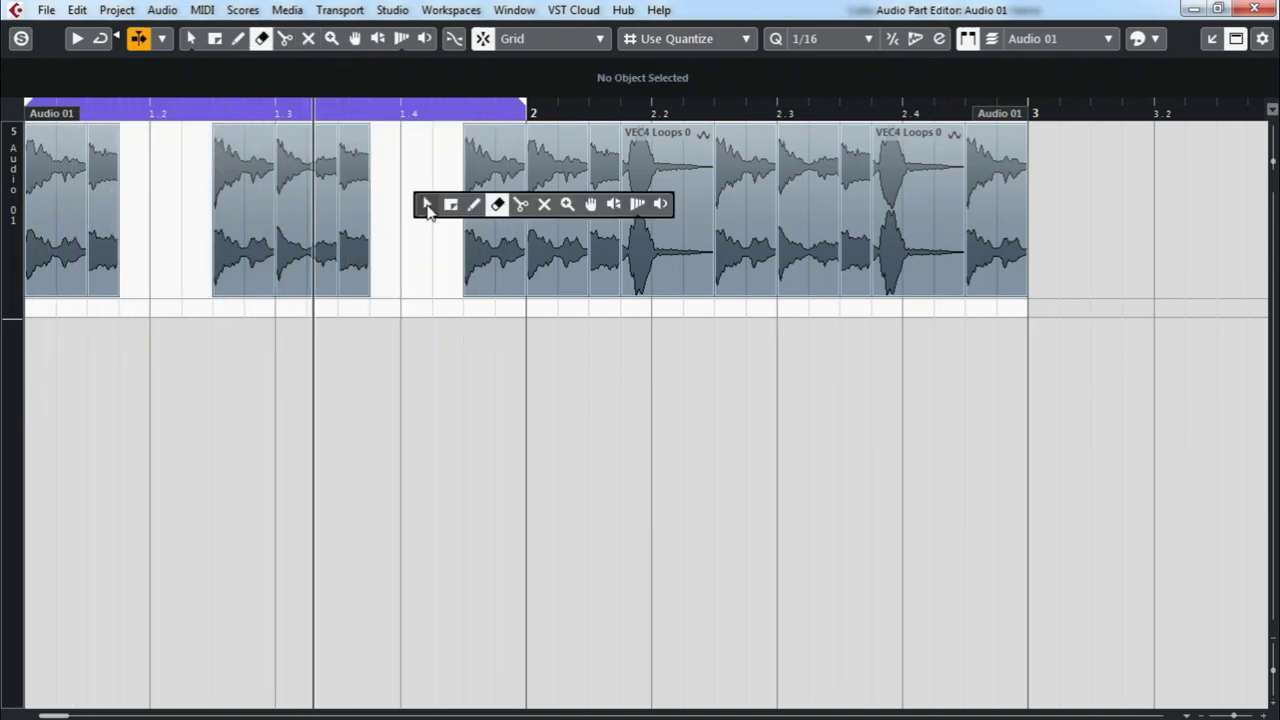
{"action": "left_click", "coordinate": [428, 208]}
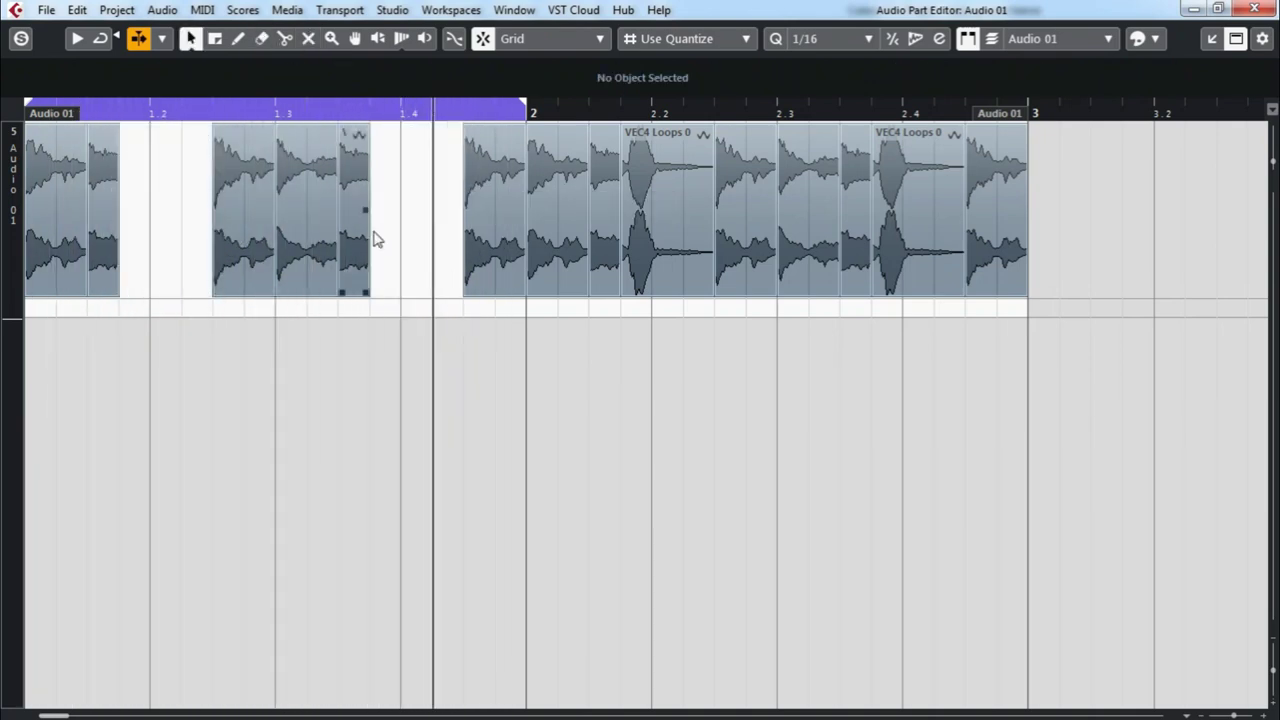
- Fill the gap from 1.1.4 to 1.2.3 with copies of existing slices and delete every slice from 1.3.1 onward
{"action": "left_click", "coordinate": [105, 190]}
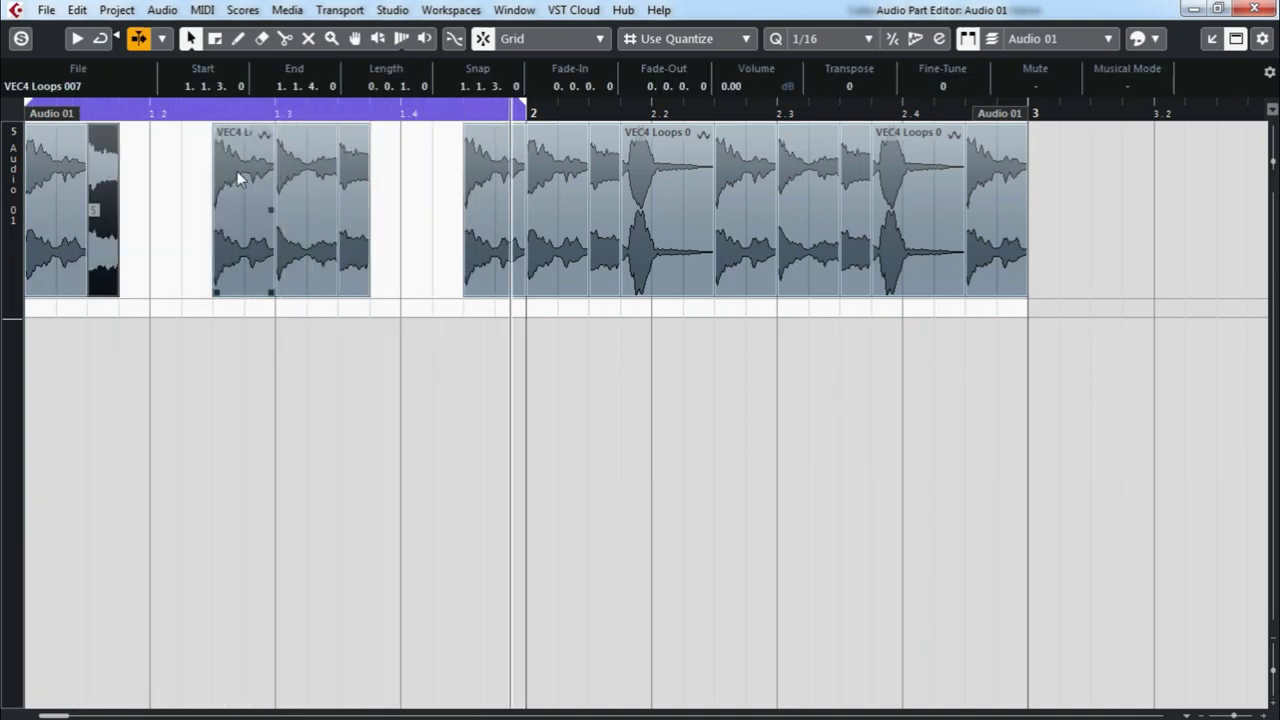
{"action": "left_click_drag", "start_coordinate": [309, 205], "coordinate": [200, 192]}
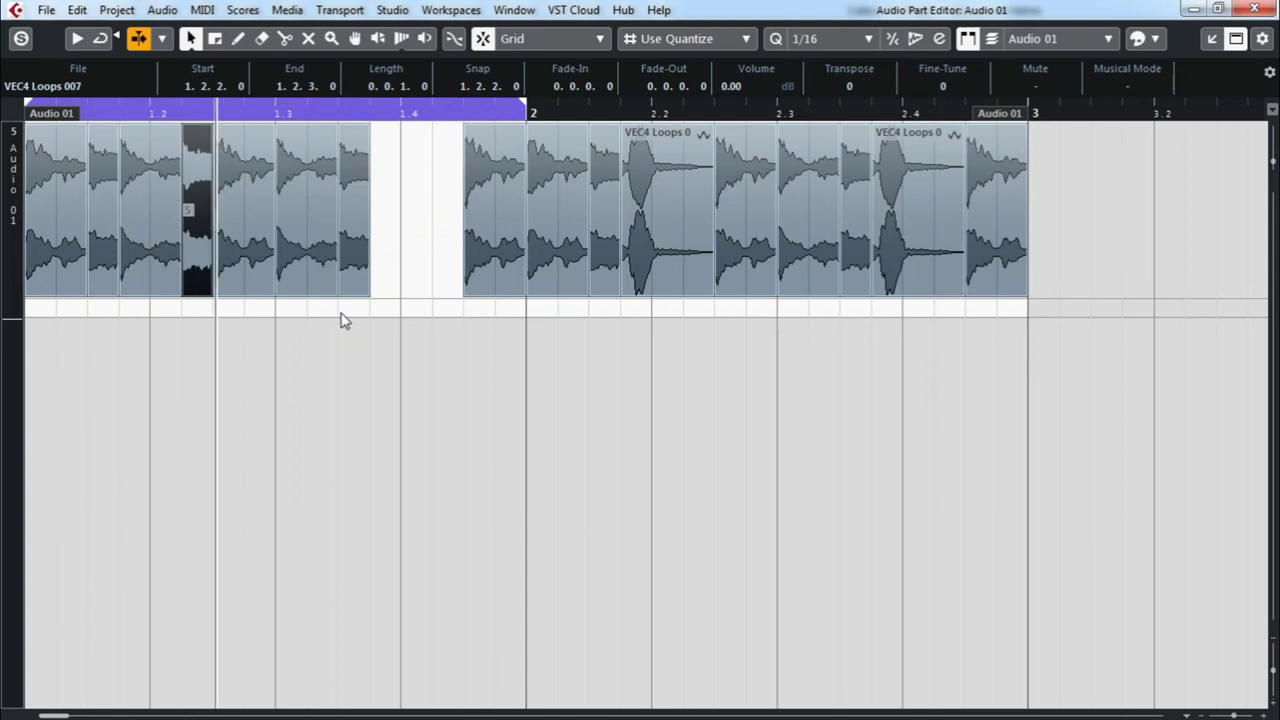
{"action": "left_click_drag", "start_coordinate": [302, 316], "coordinate": [1191, 217]}
{"action": "key", "text": "Delete"}
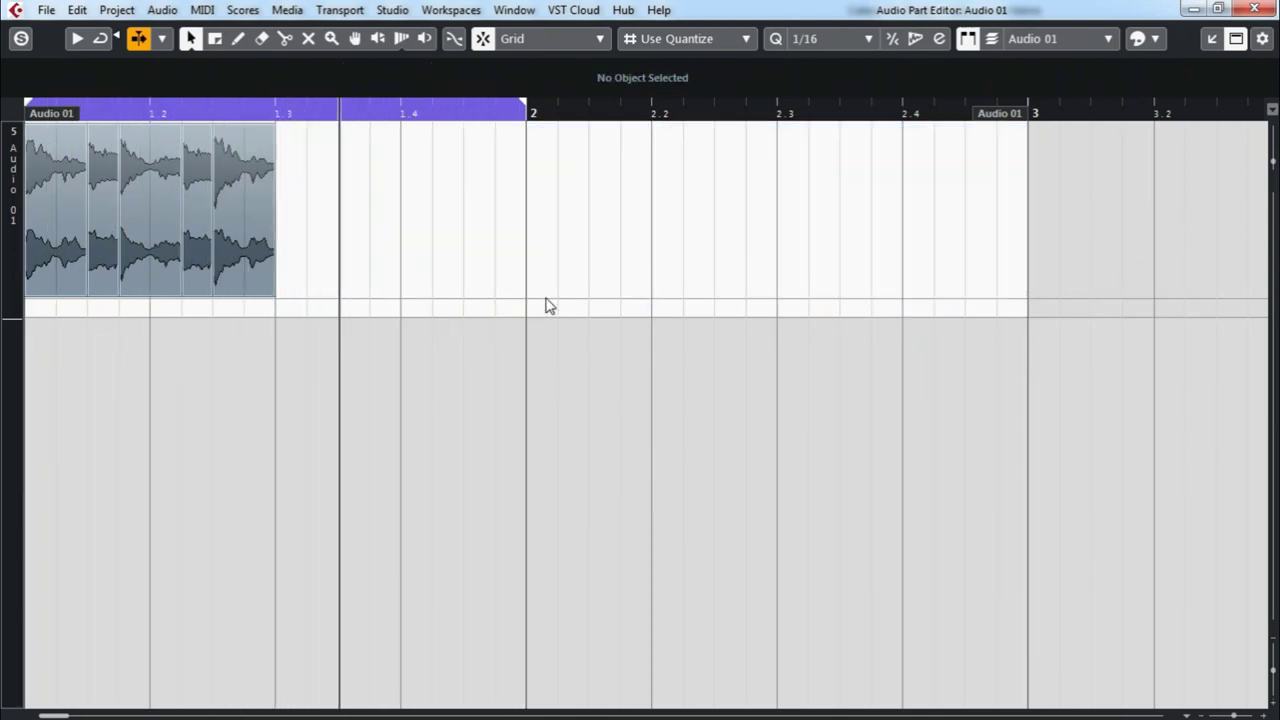
- Duplicate the half-bar slice pattern to 1.3.1, and duplicate the resulting full bar to 2.1.1
{"action": "left_click_drag", "start_coordinate": [370, 205], "coordinate": [50, 250]}
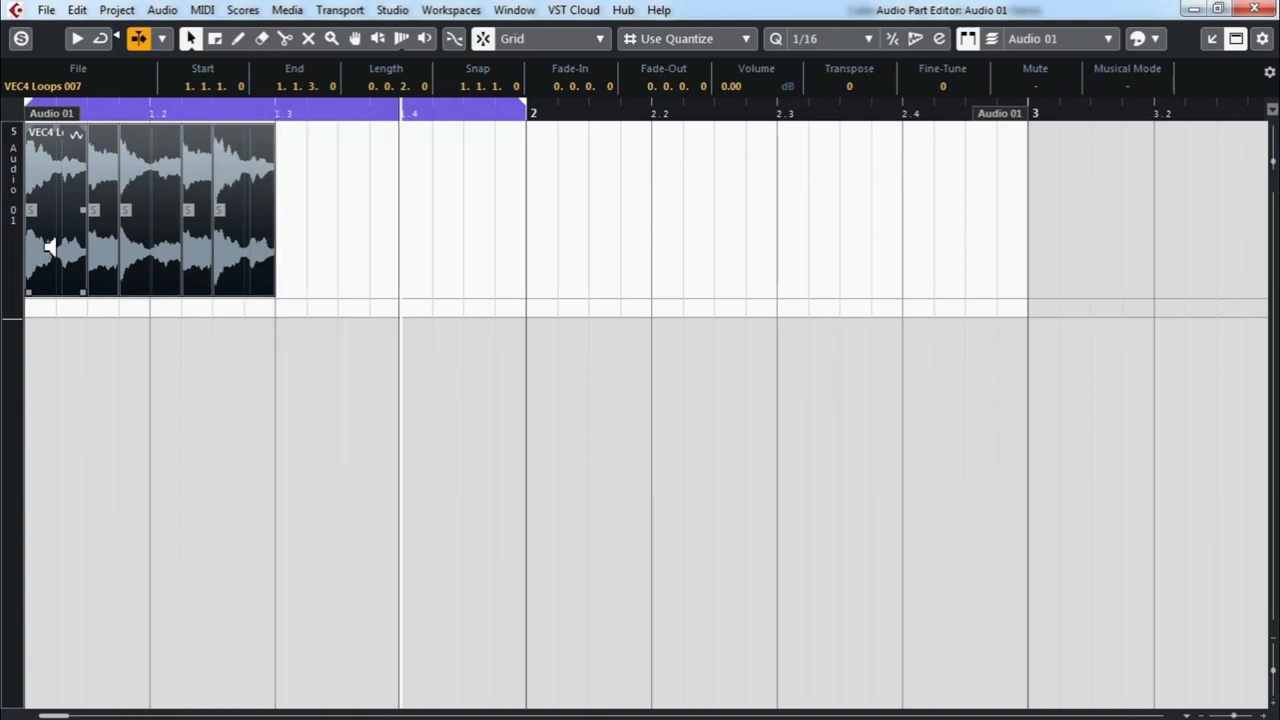
{"action": "key", "text": "ctrl+d"}
{"action": "left_click_drag", "start_coordinate": [674, 191], "coordinate": [9, 240]}
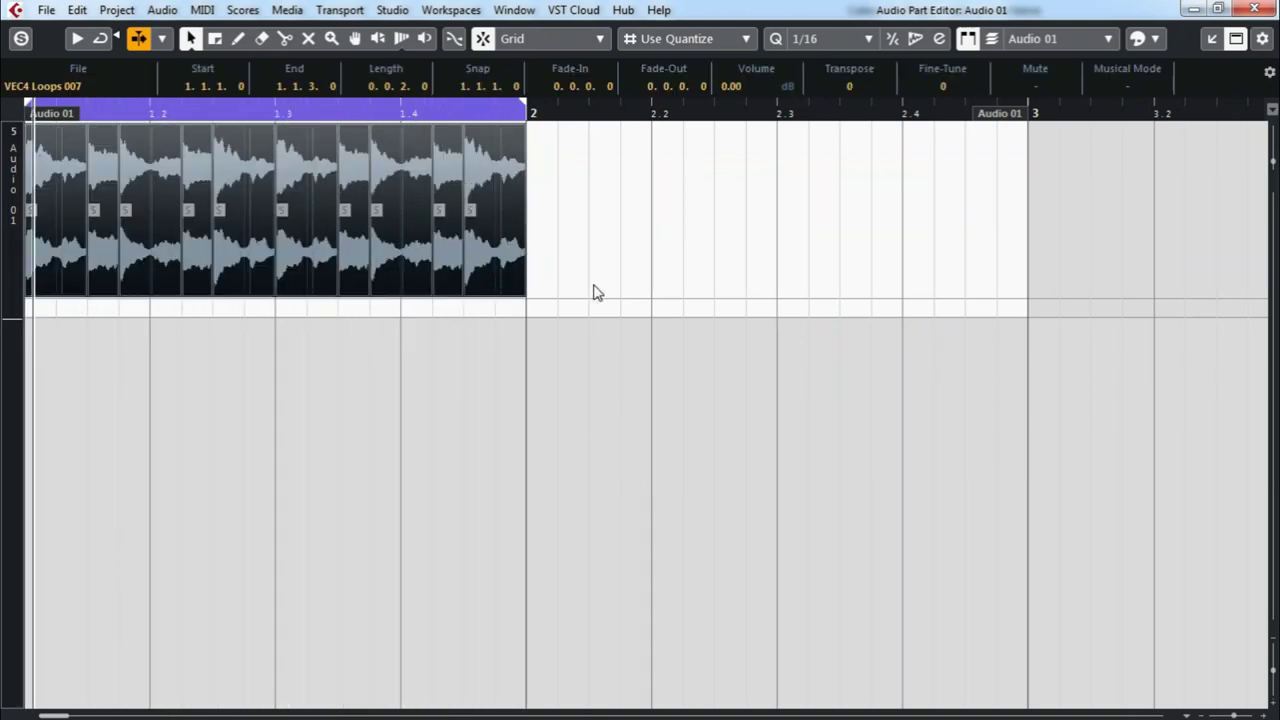
{"action": "key", "text": "ctrl+d"}
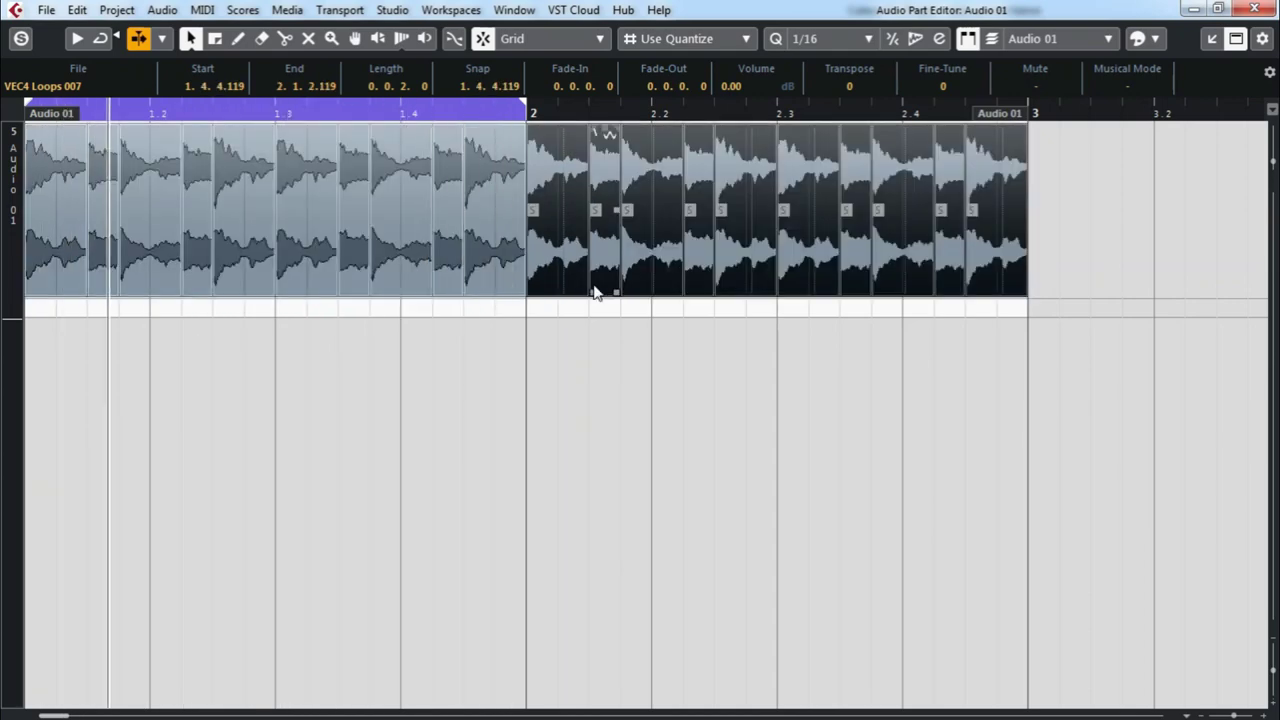
- Return to the full track view without the lower zone and solo the Audio 01 and Kick tracks
{"action": "left_click", "coordinate": [1214, 40]}
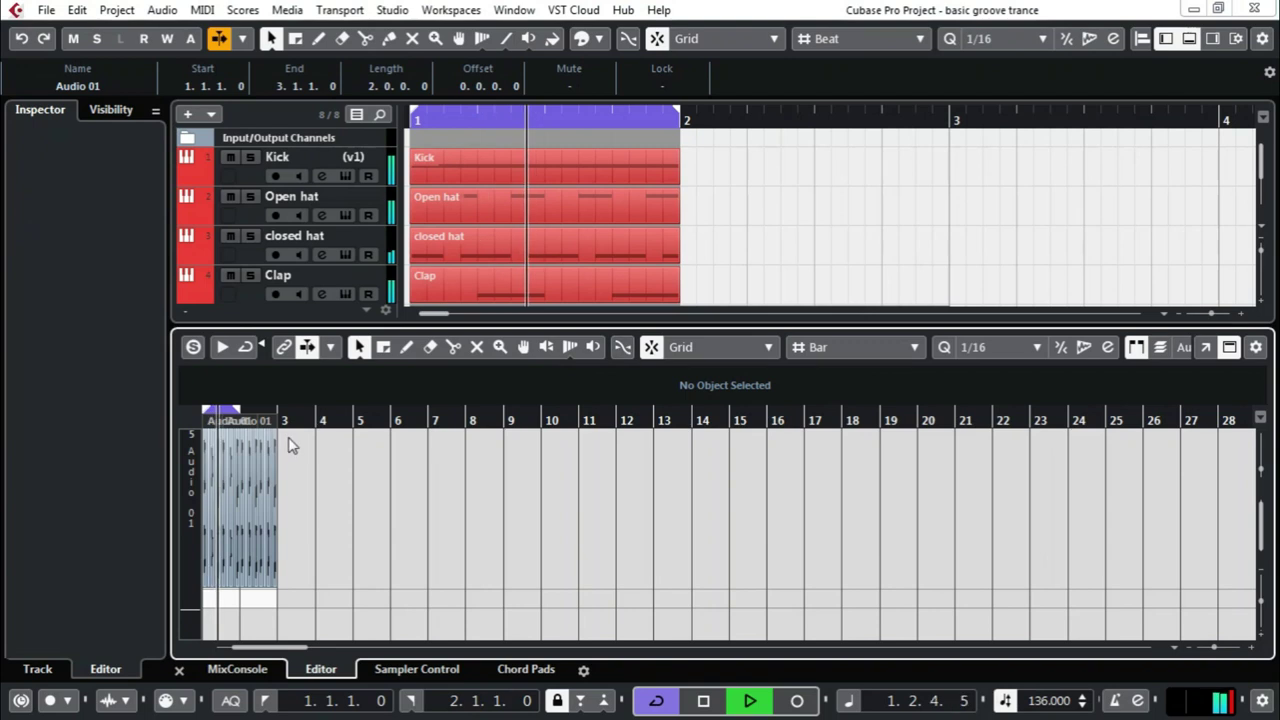
{"action": "left_click", "coordinate": [180, 672]}
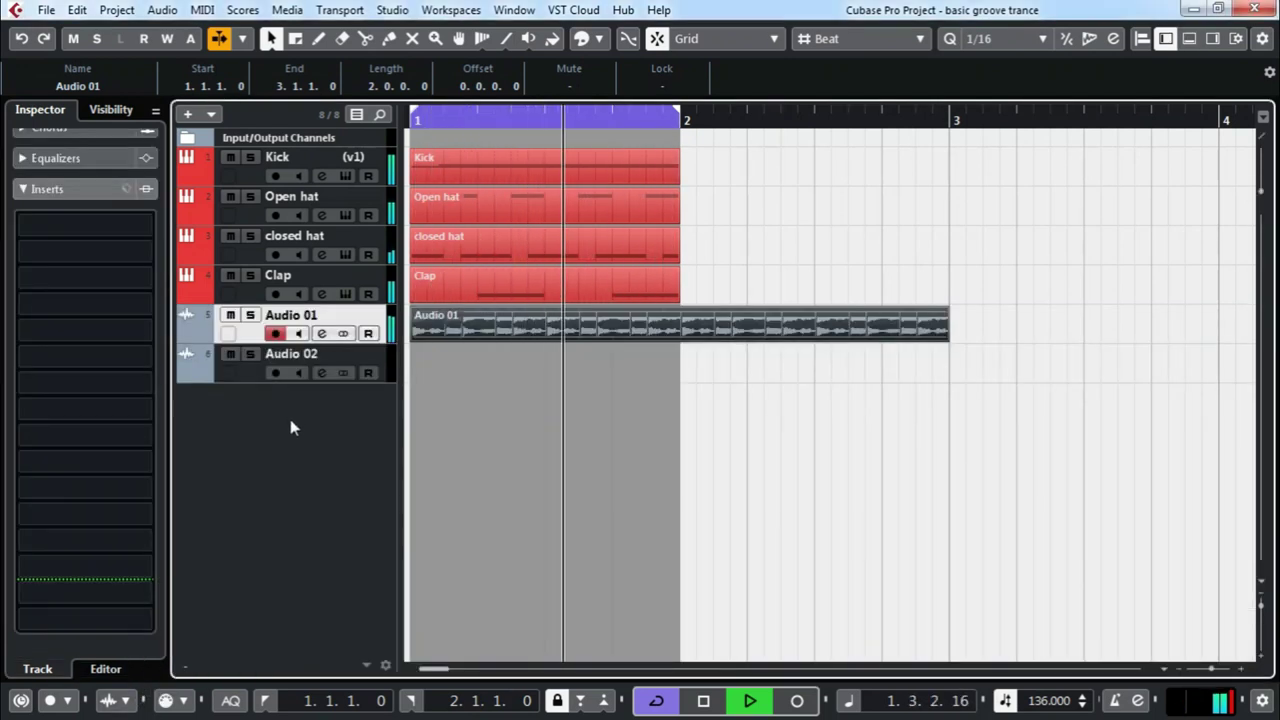
{"action": "left_click", "coordinate": [251, 314]}
{"action": "left_click", "coordinate": [251, 157]}
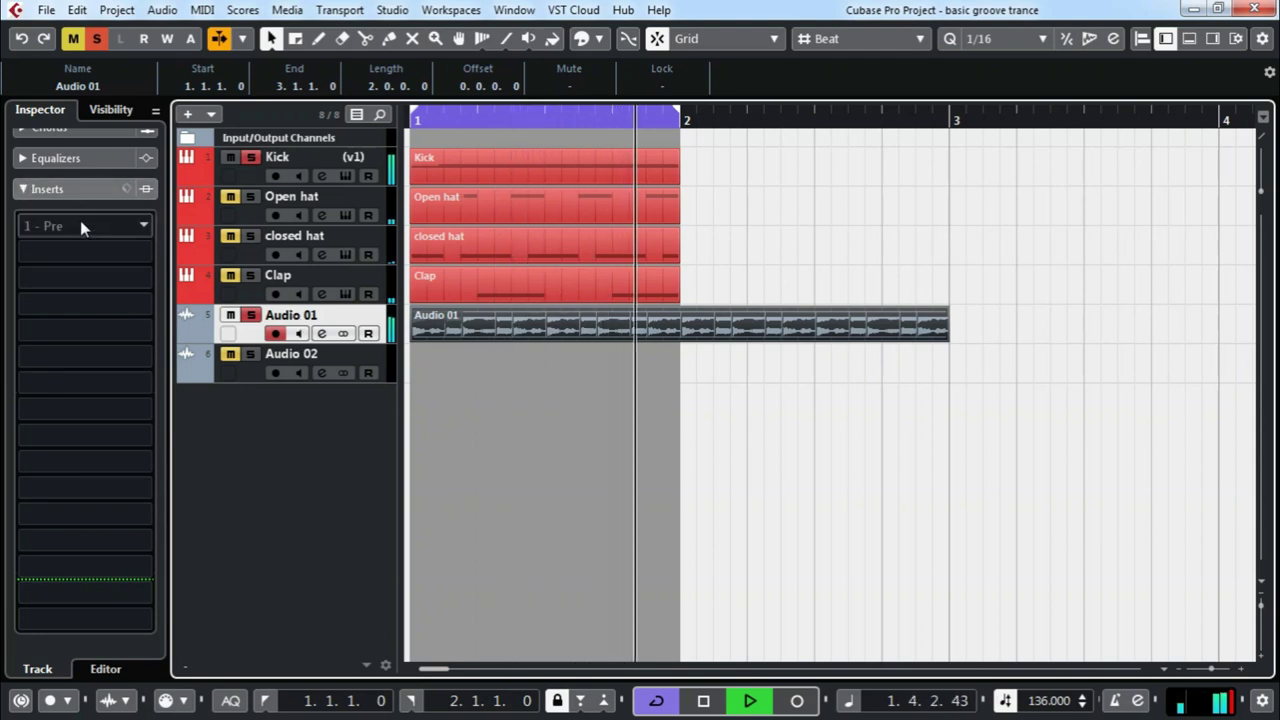
- Load the Compressor effect into the first insert slot of the Audio 01 track
{"action": "left_click", "coordinate": [80, 222]}
{"action": "type", "text": "com[pr"}
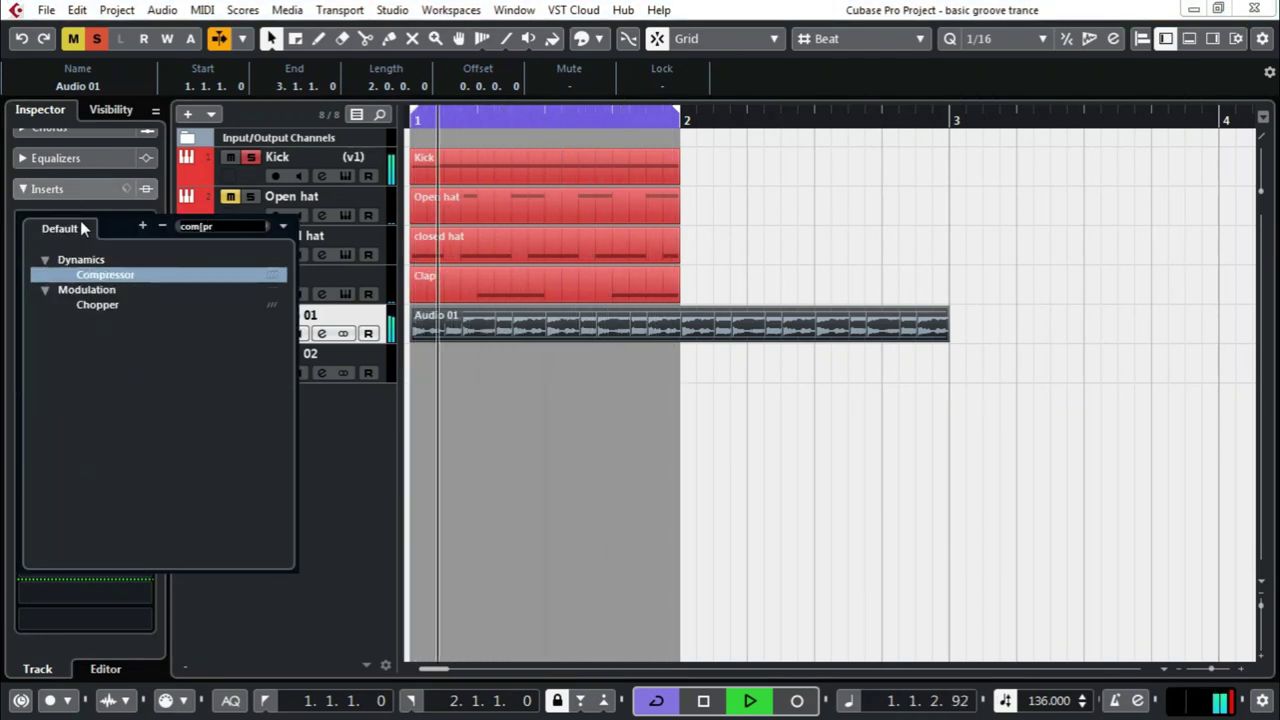
{"action": "left_click", "coordinate": [118, 277]}
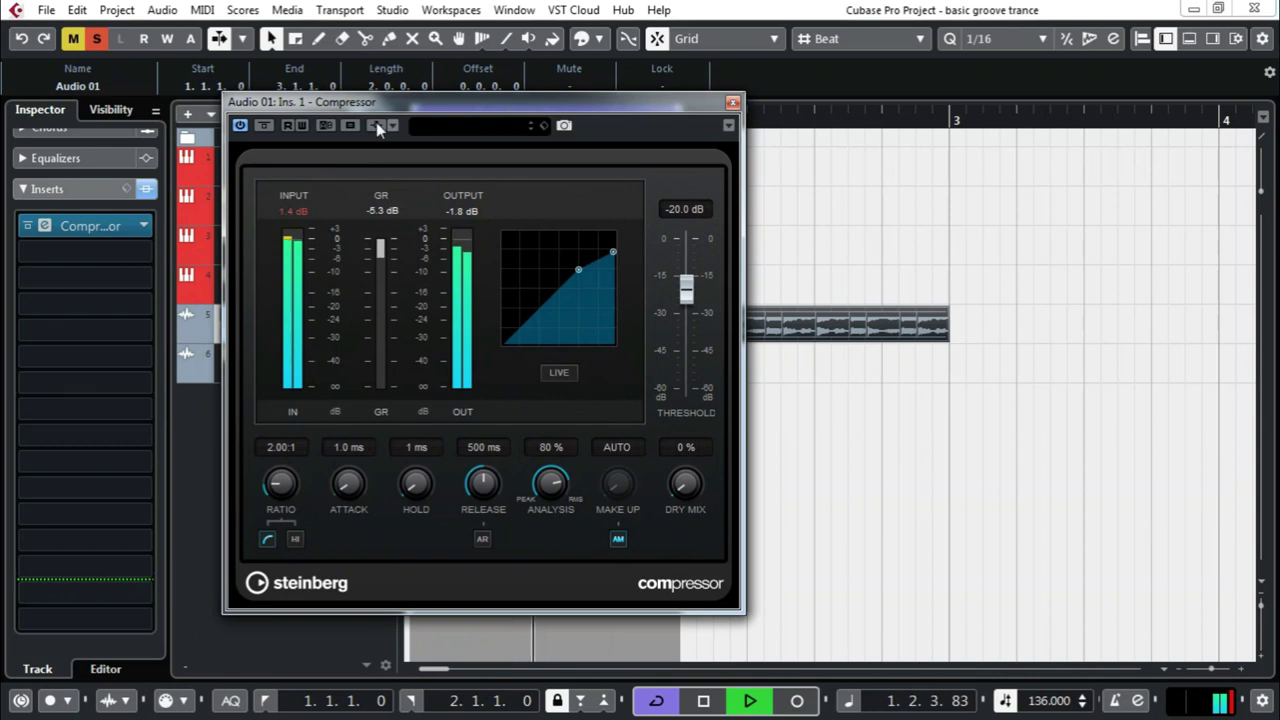
- Add the Kick track as a side-chain input to Audio 01's Compressor and close the effect window
{"action": "left_click", "coordinate": [393, 126]}
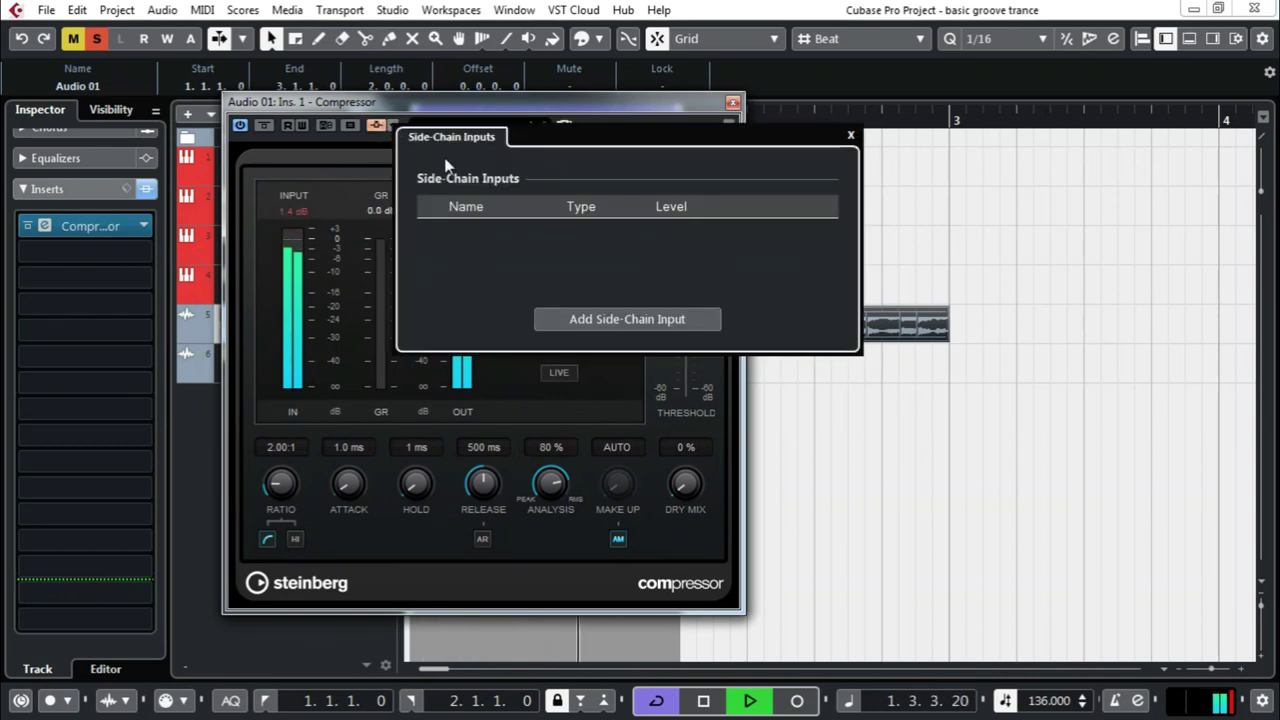
{"action": "left_click", "coordinate": [580, 320]}
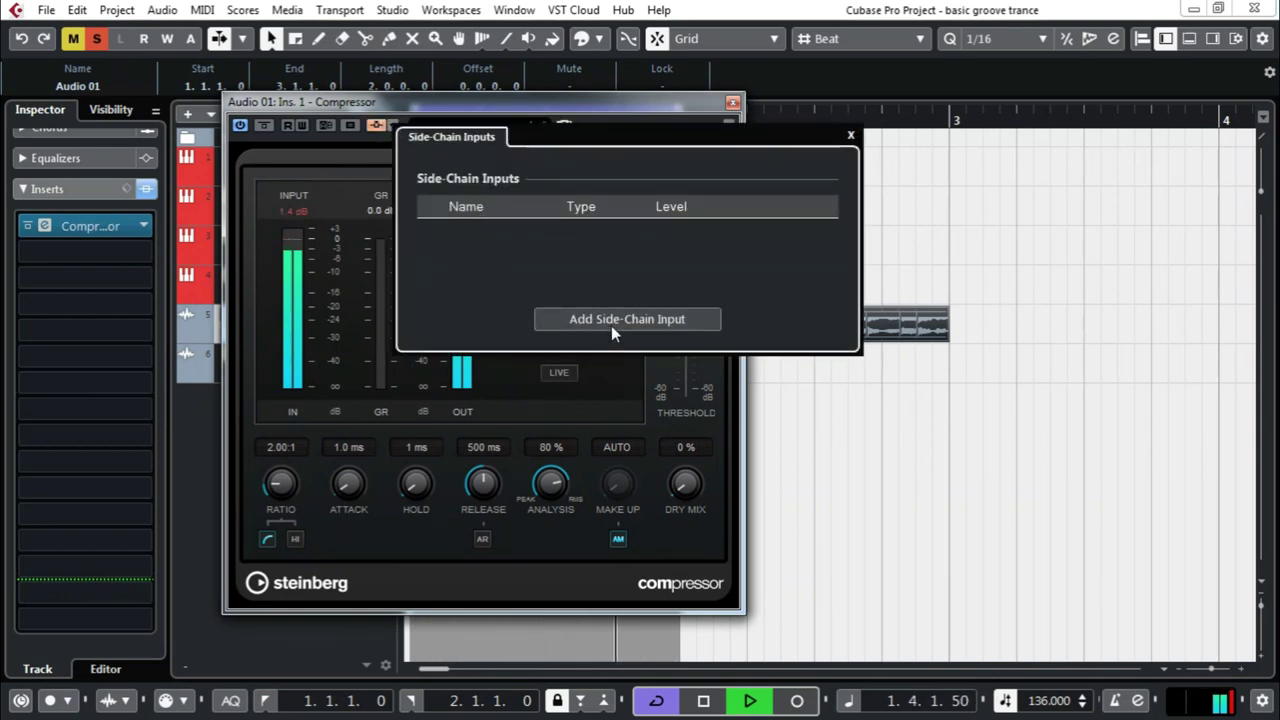
{"action": "left_click", "coordinate": [612, 330]}
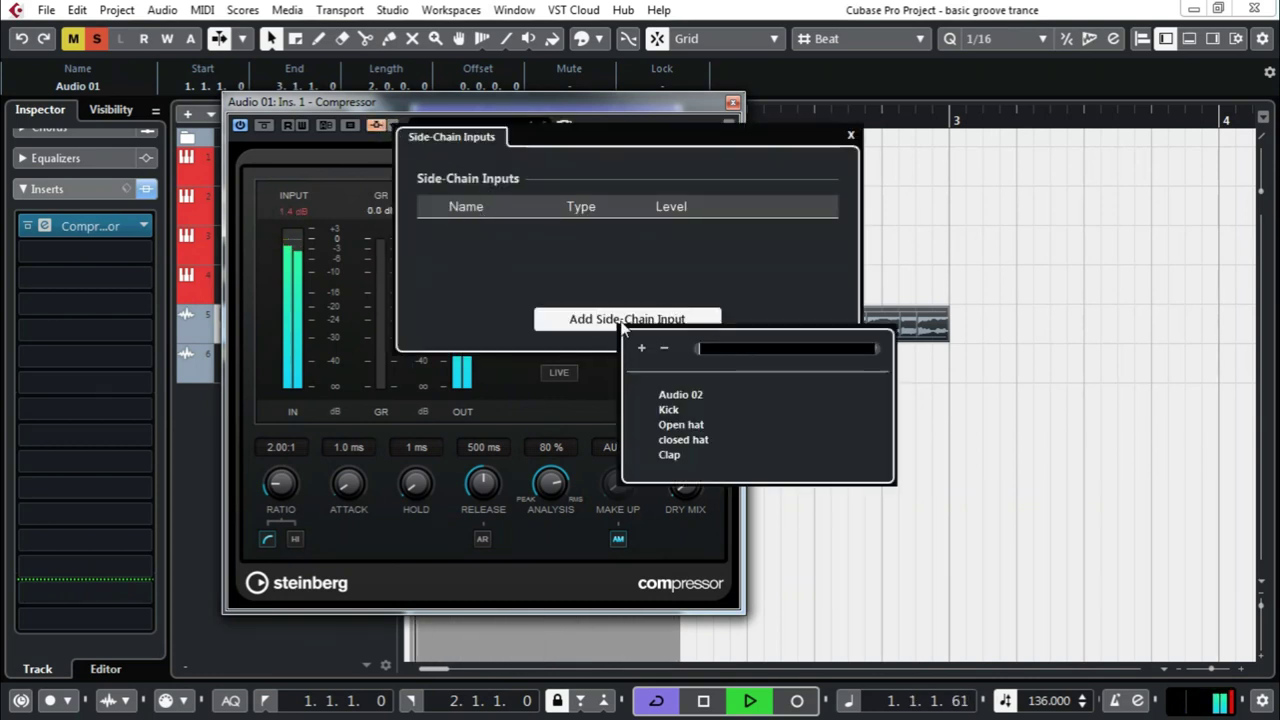
{"action": "left_click", "coordinate": [670, 410]}
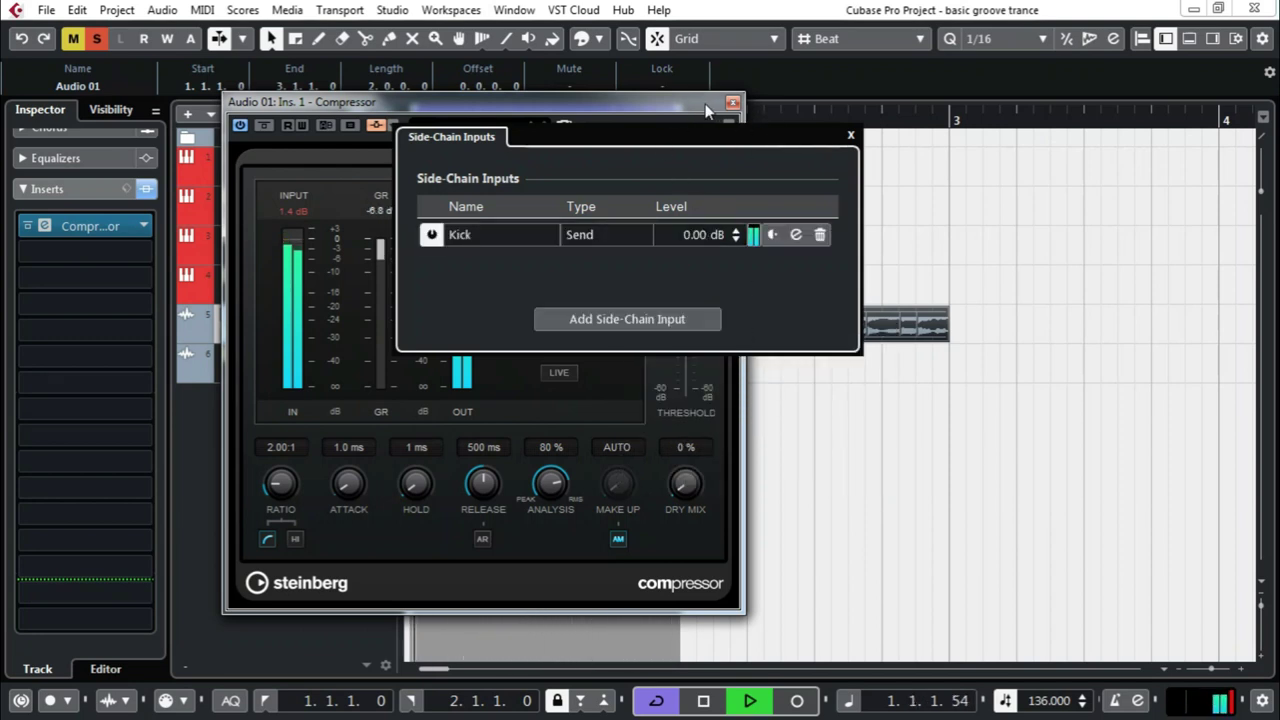
{"action": "left_click", "coordinate": [850, 137]}
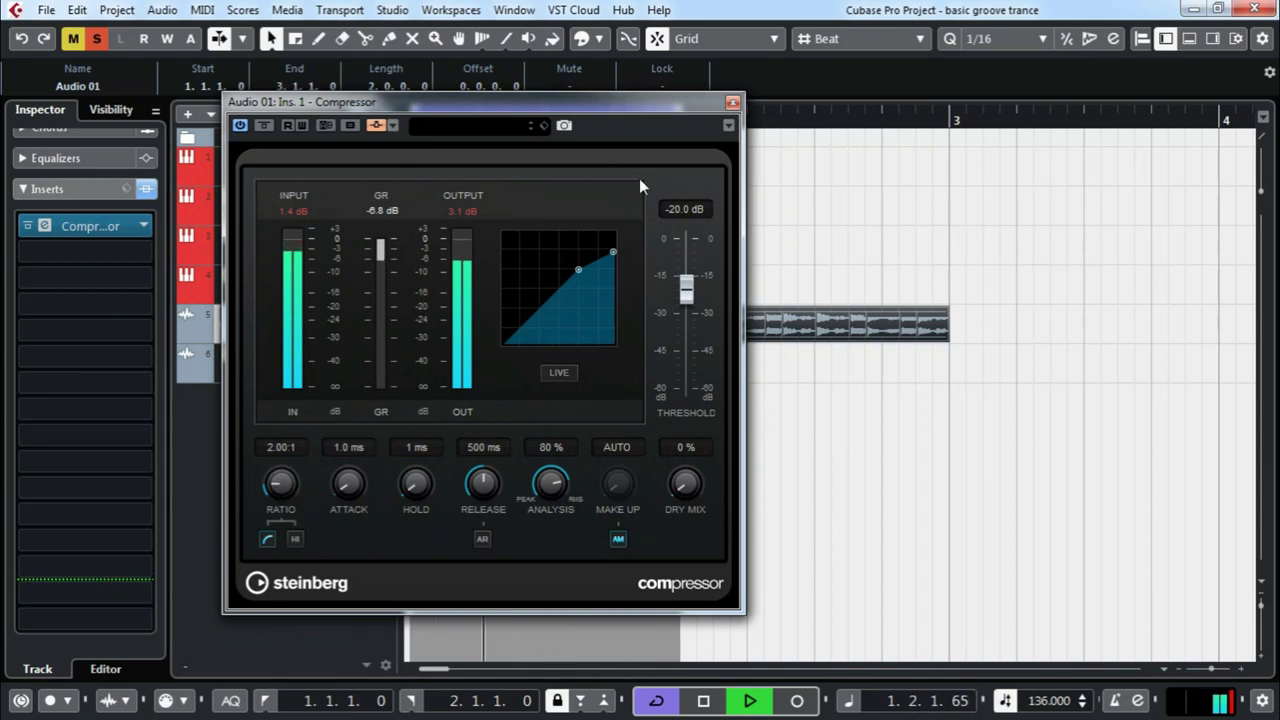
{"action": "left_click", "coordinate": [732, 102]}
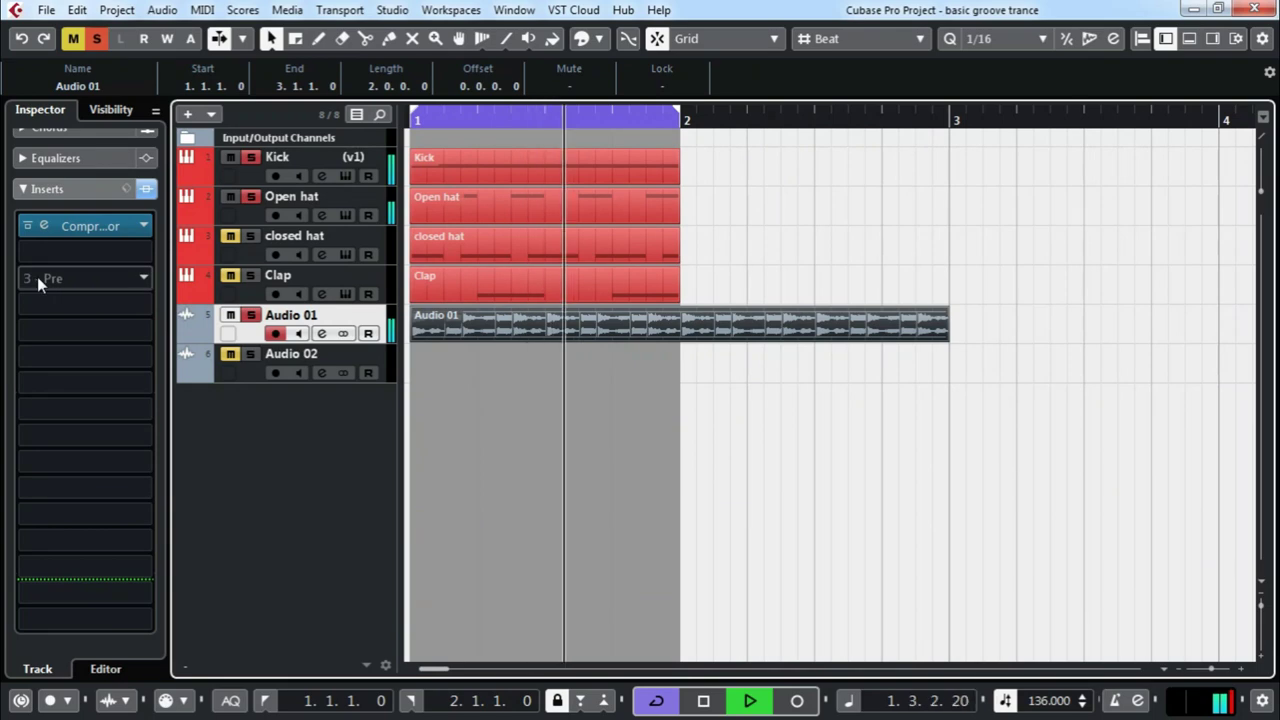
- Lower the Audio 01 level to -13.5 dB and, with closed hat and Clap soloed, the Clap level to -15.1 dB
{"action": "double_click", "coordinate": [535, 329]}
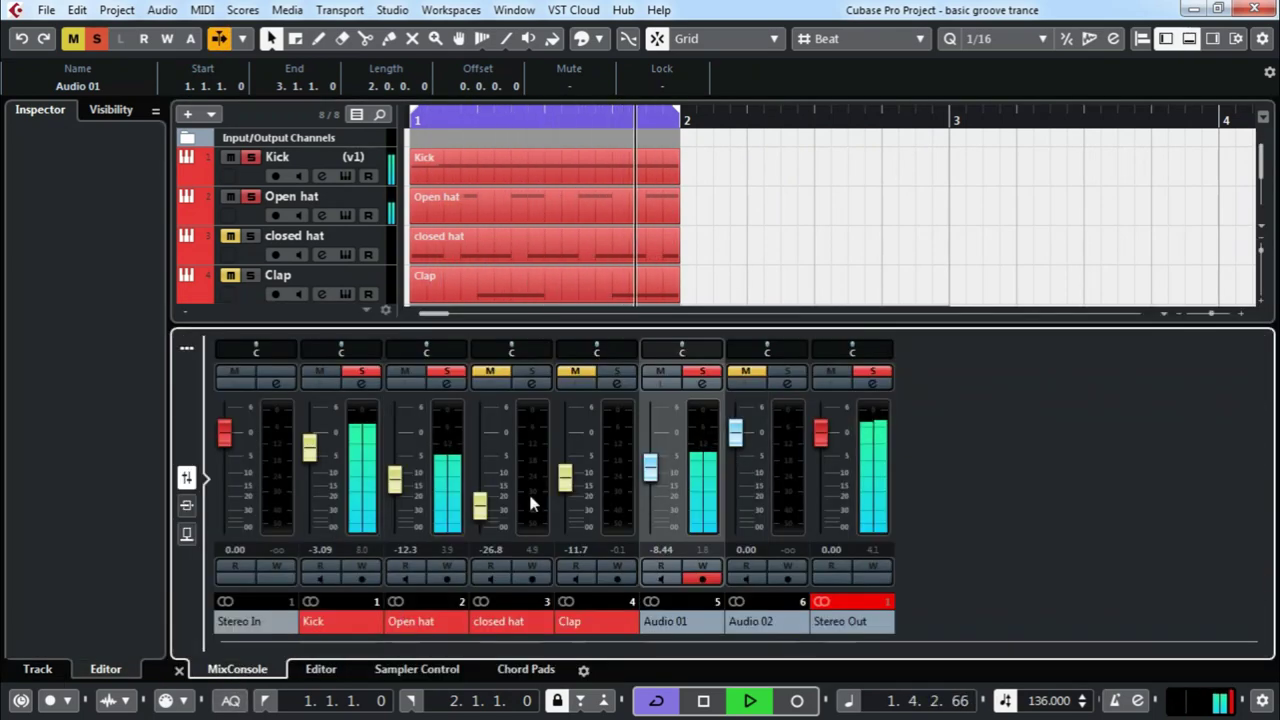
{"action": "left_click_drag", "start_coordinate": [652, 465], "coordinate": [651, 483]}
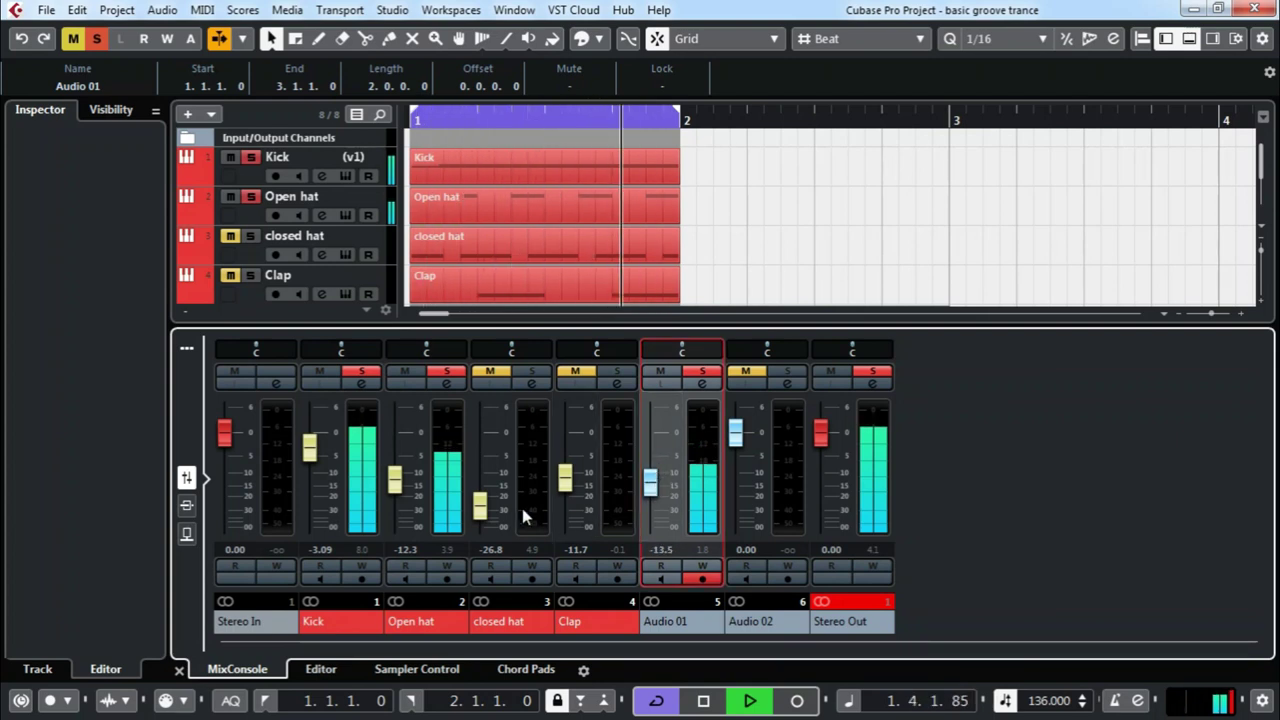
{"action": "left_click", "coordinate": [531, 371]}
{"action": "left_click", "coordinate": [572, 371]}
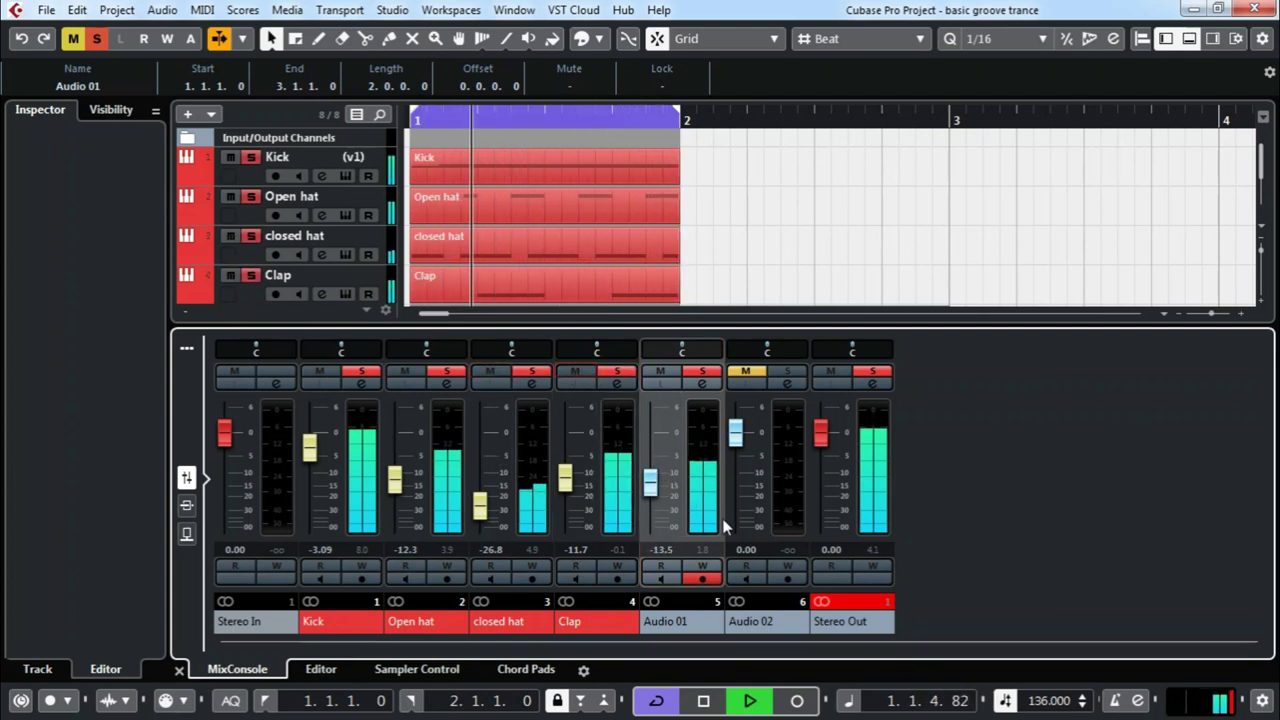
{"action": "left_click_drag", "start_coordinate": [582, 485], "coordinate": [582, 494]}
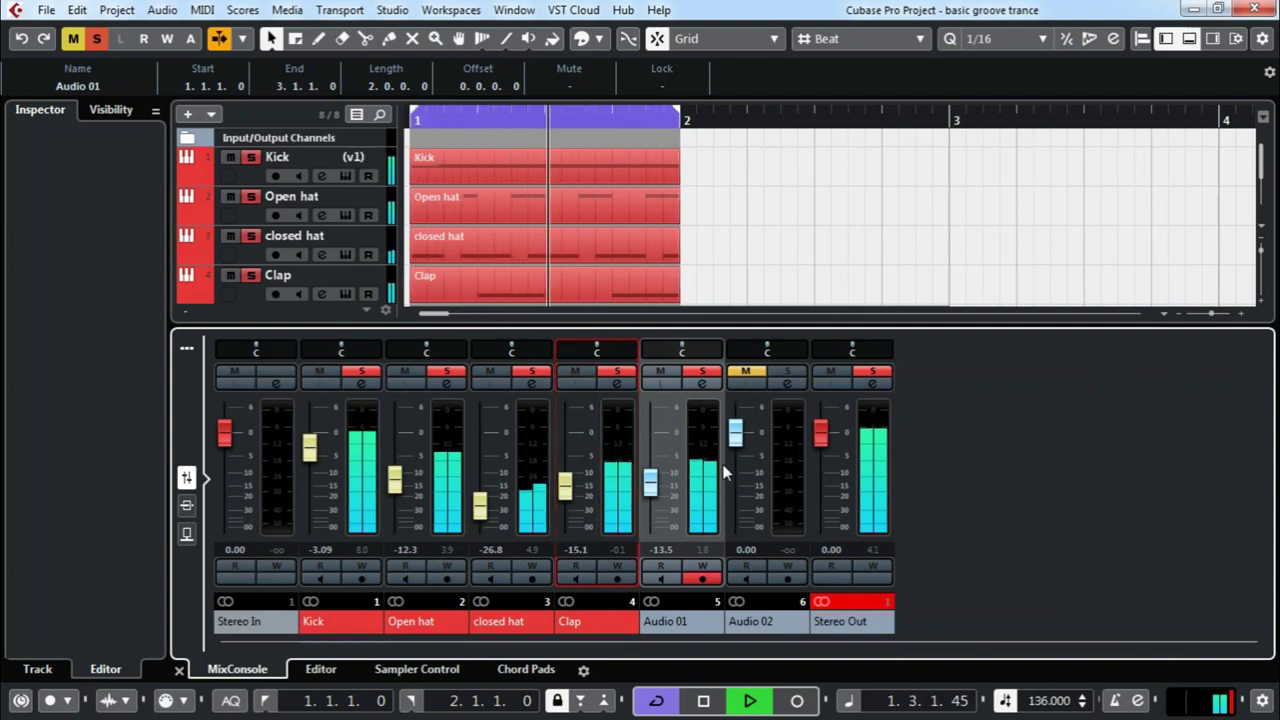
- Raise the Audio 01 level to -8.44 dB and reset the Stereo Out clip indicator
{"action": "left_click_drag", "start_coordinate": [657, 490], "coordinate": [663, 478]}
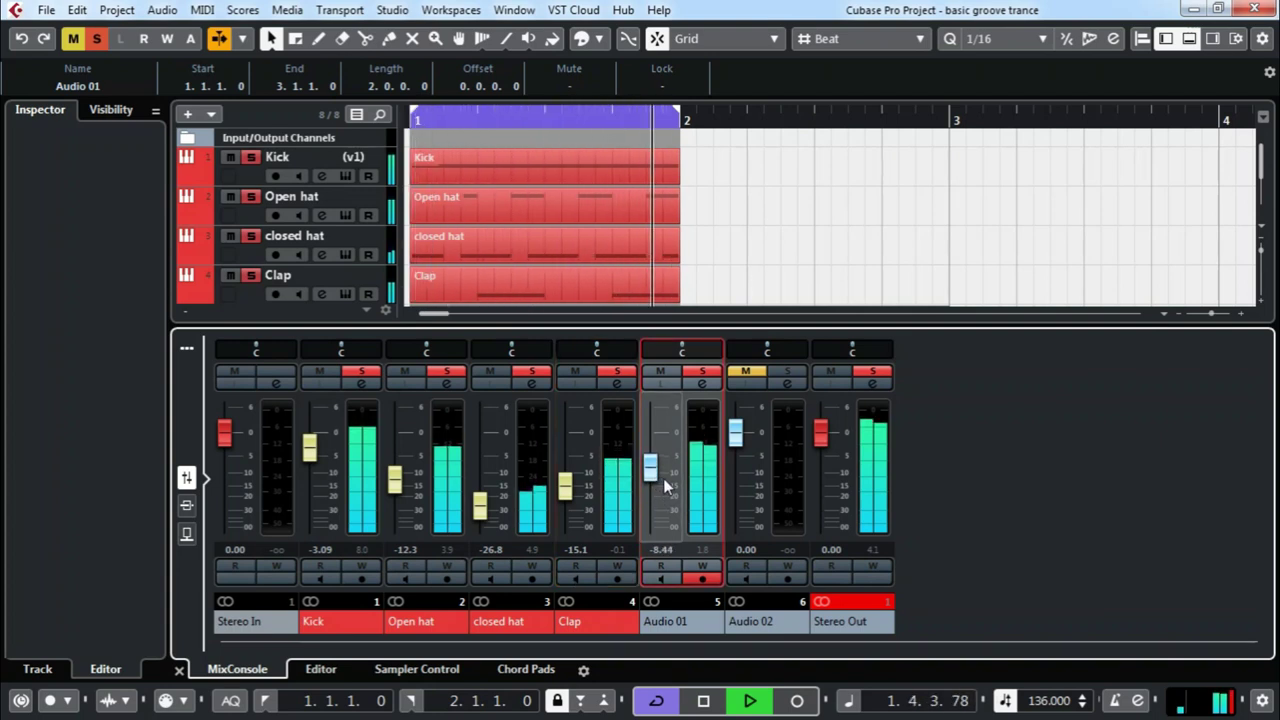
{"action": "left_click", "coordinate": [839, 606]}
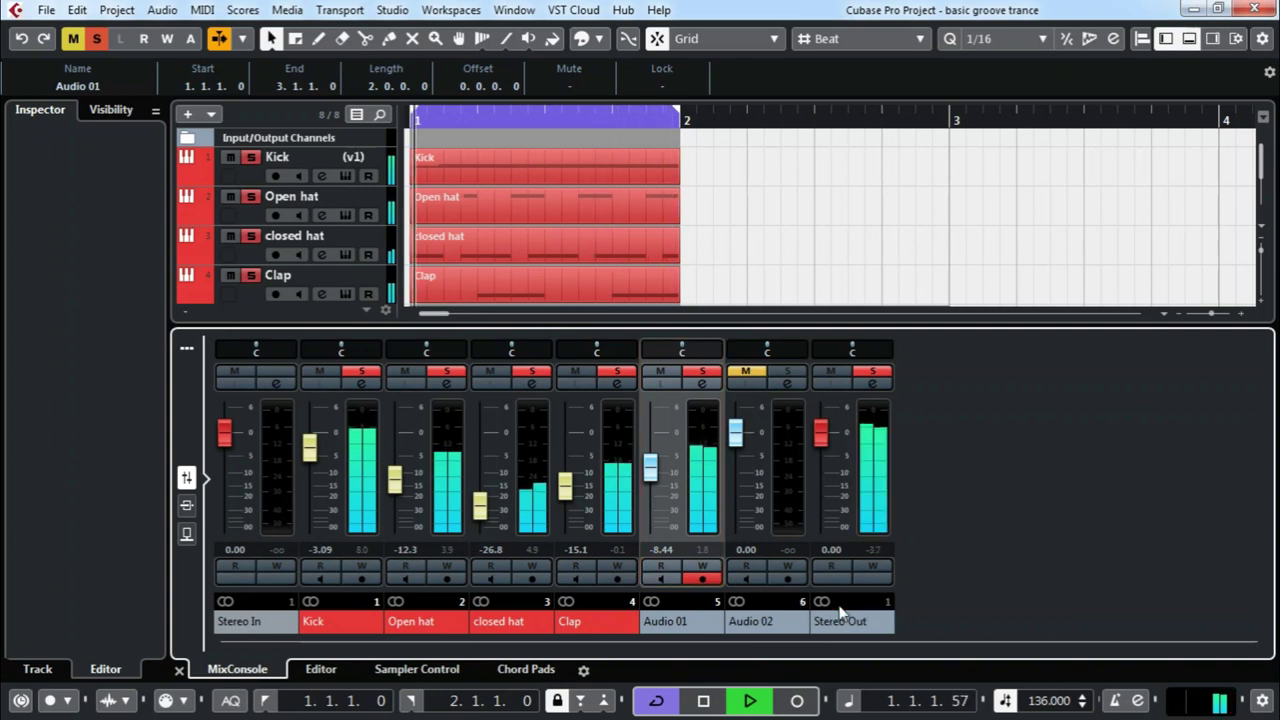
- Return to the full track view, stop playback, and shorten the Audio 01 part to one bar, ending at bar 2
{"action": "left_click", "coordinate": [179, 671]}
{"action": "left_click", "coordinate": [739, 320]}
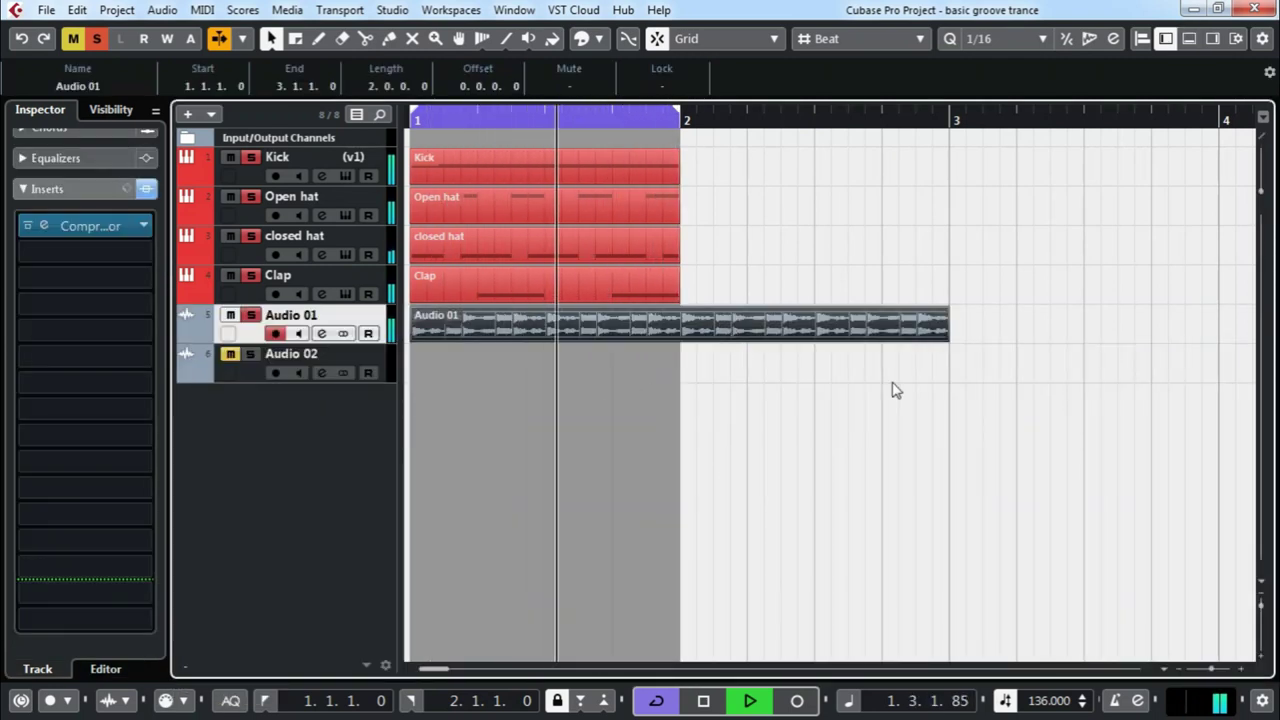
{"action": "left_click_drag", "start_coordinate": [943, 337], "coordinate": [940, 374]}
{"action": "key", "text": "space"}
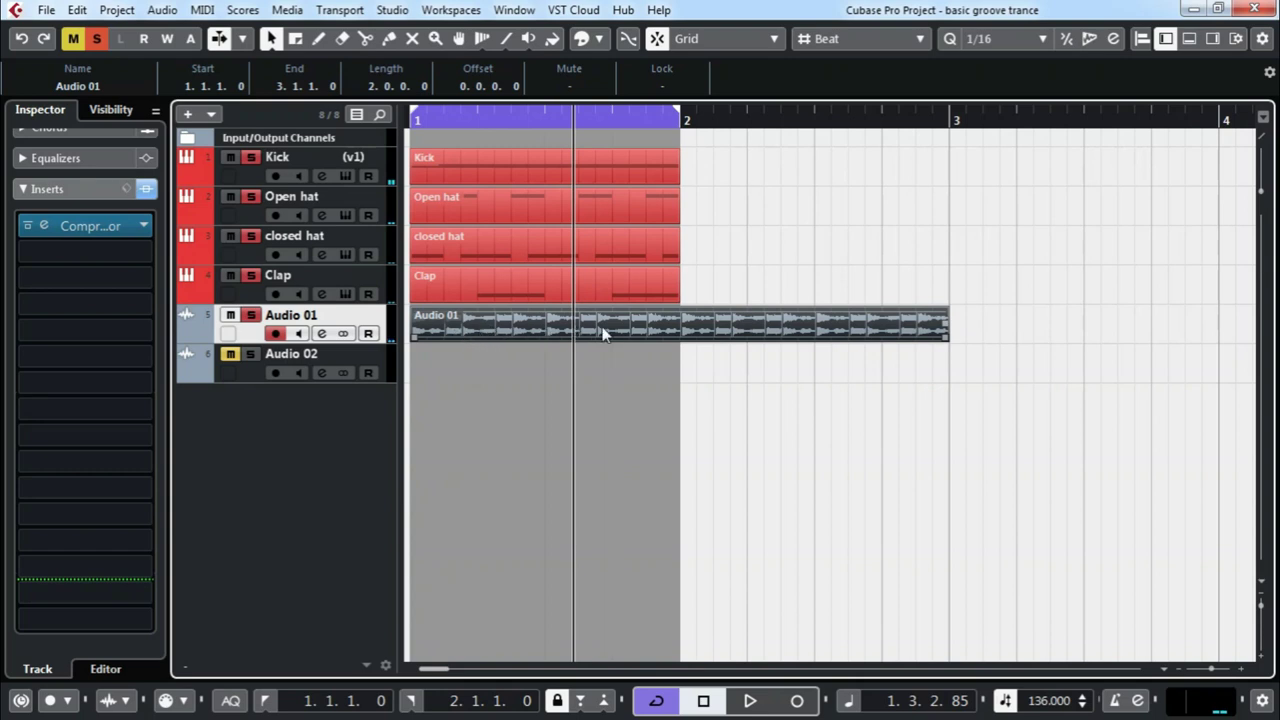
{"action": "left_click_drag", "start_coordinate": [945, 342], "coordinate": [682, 346]}
- Try repeating the four drum parts and the Audio 01 part twice along the timeline, and undo both duplications
{"action": "left_click_drag", "start_coordinate": [748, 182], "coordinate": [614, 356]}
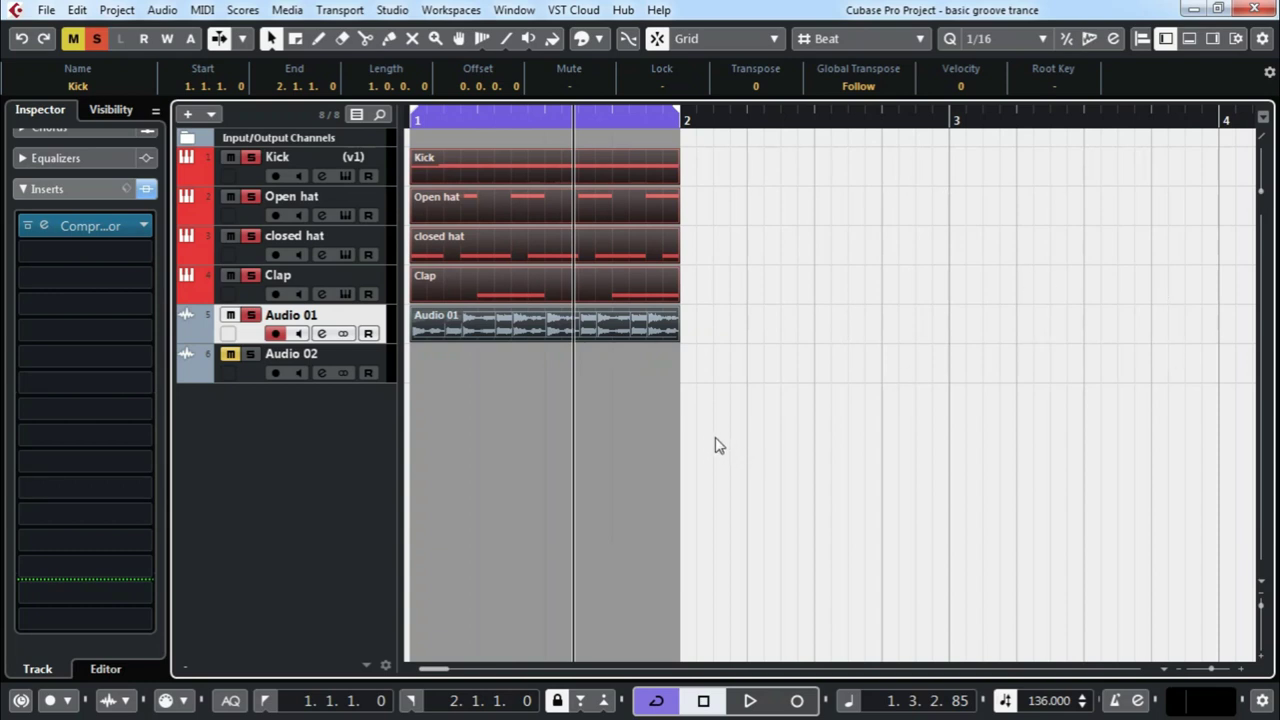
{"action": "key", "text": "ctrl+d"}
{"action": "key", "text": "ctrl+d"}
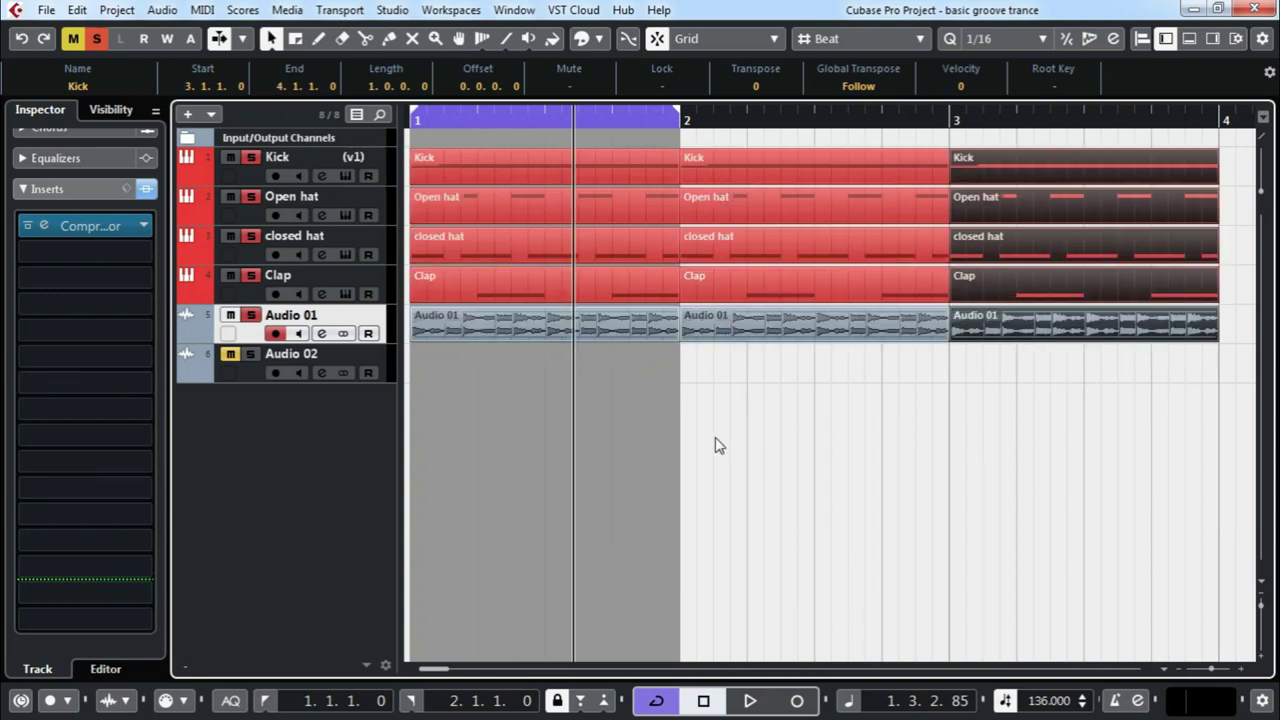
{"action": "key", "text": "ctrl+z"}
{"action": "key", "text": "ctrl+z"}
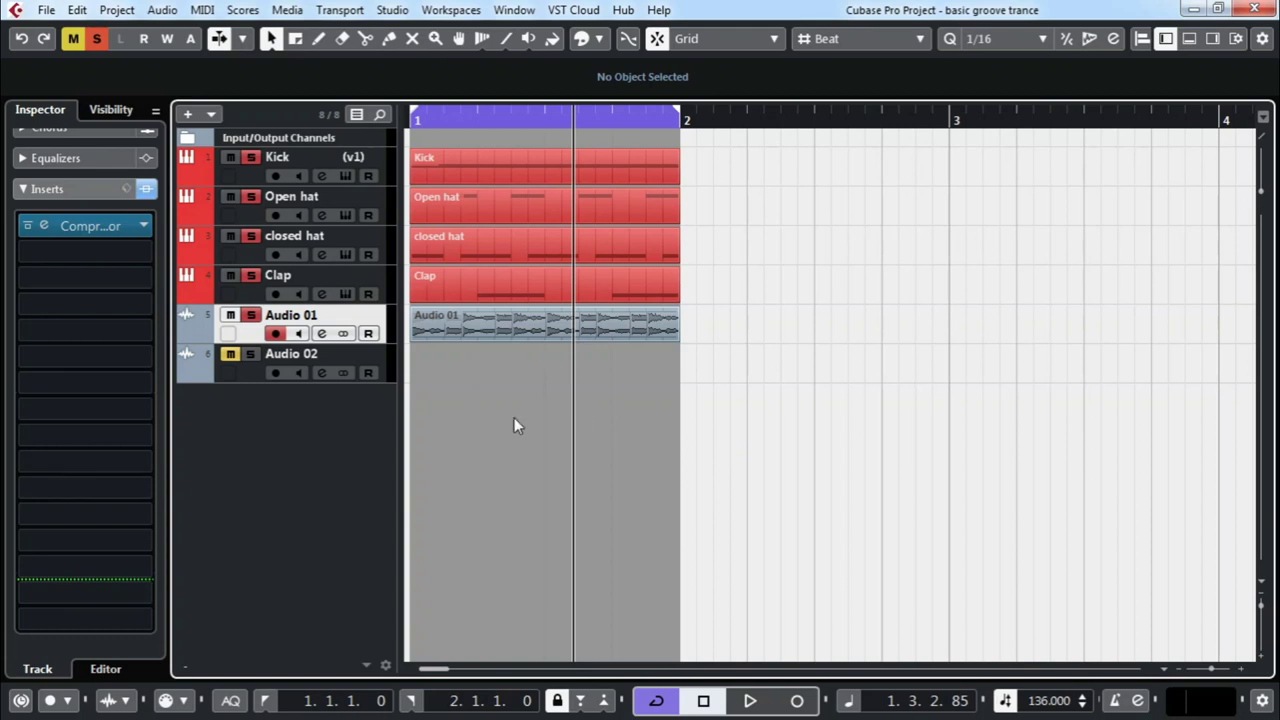
- Rename the Audio 01 track as "Loop !"
{"action": "double_click", "coordinate": [290, 315]}
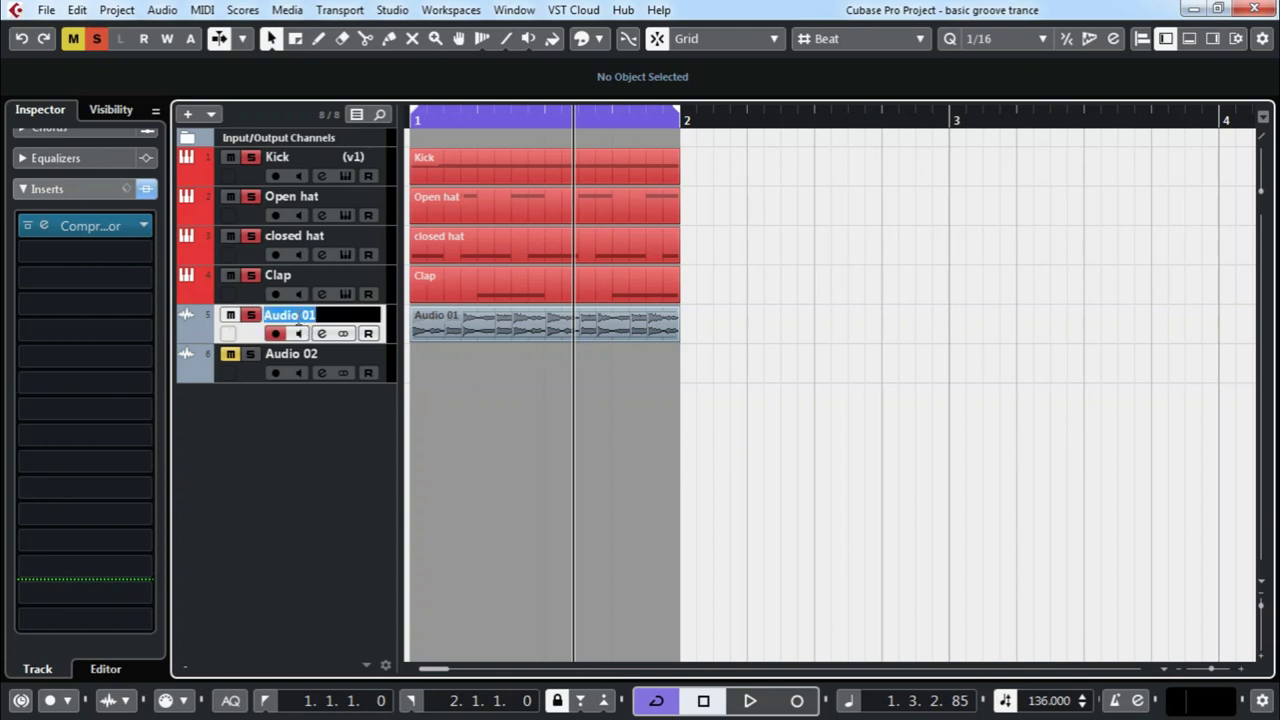
{"action": "type", "text": "Loop !"}
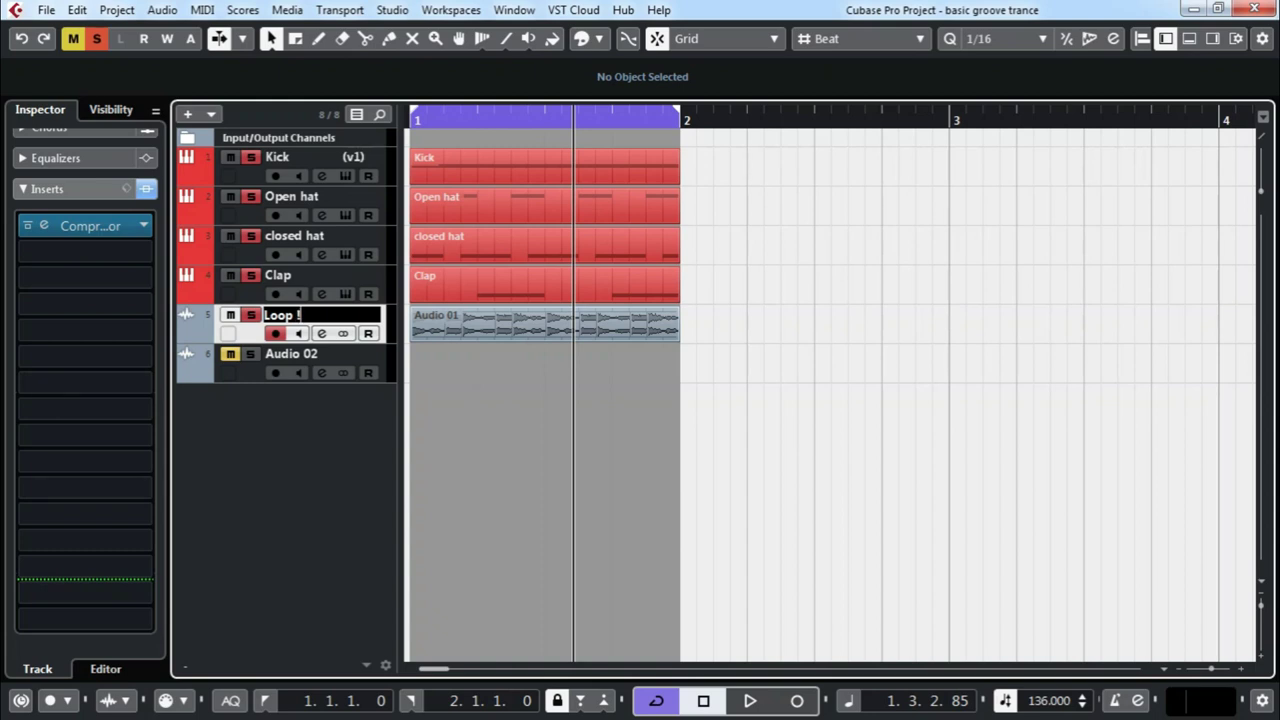
{"action": "key", "text": "Return"}
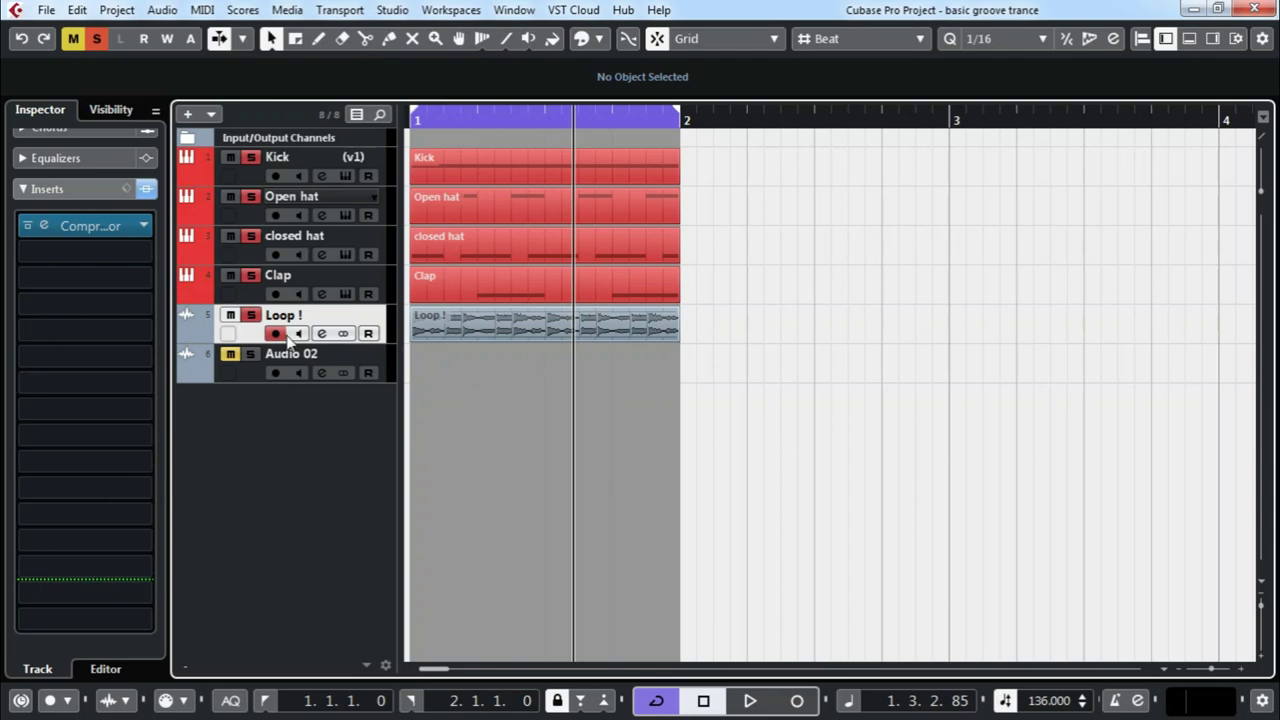
- Open the Loop ! part in a separate Audio Part Editor window and delete every slice except the first
{"action": "double_click", "coordinate": [524, 319]}
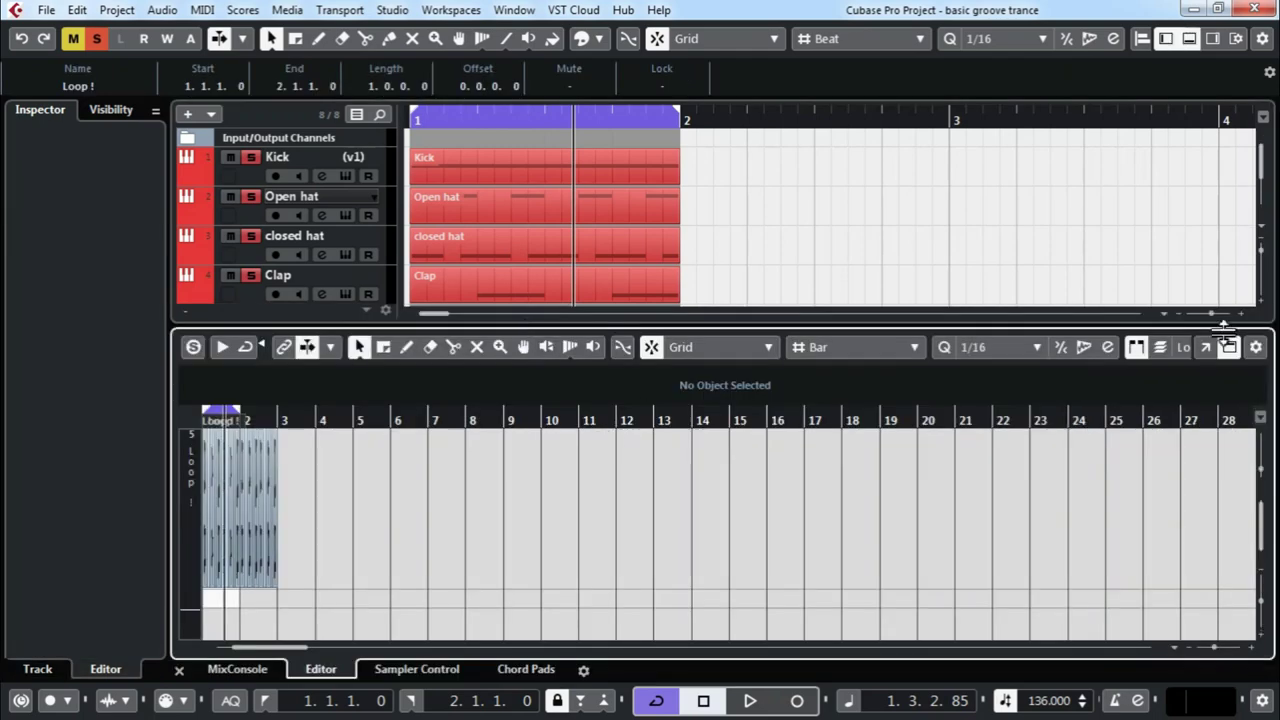
{"action": "left_click", "coordinate": [1206, 347]}
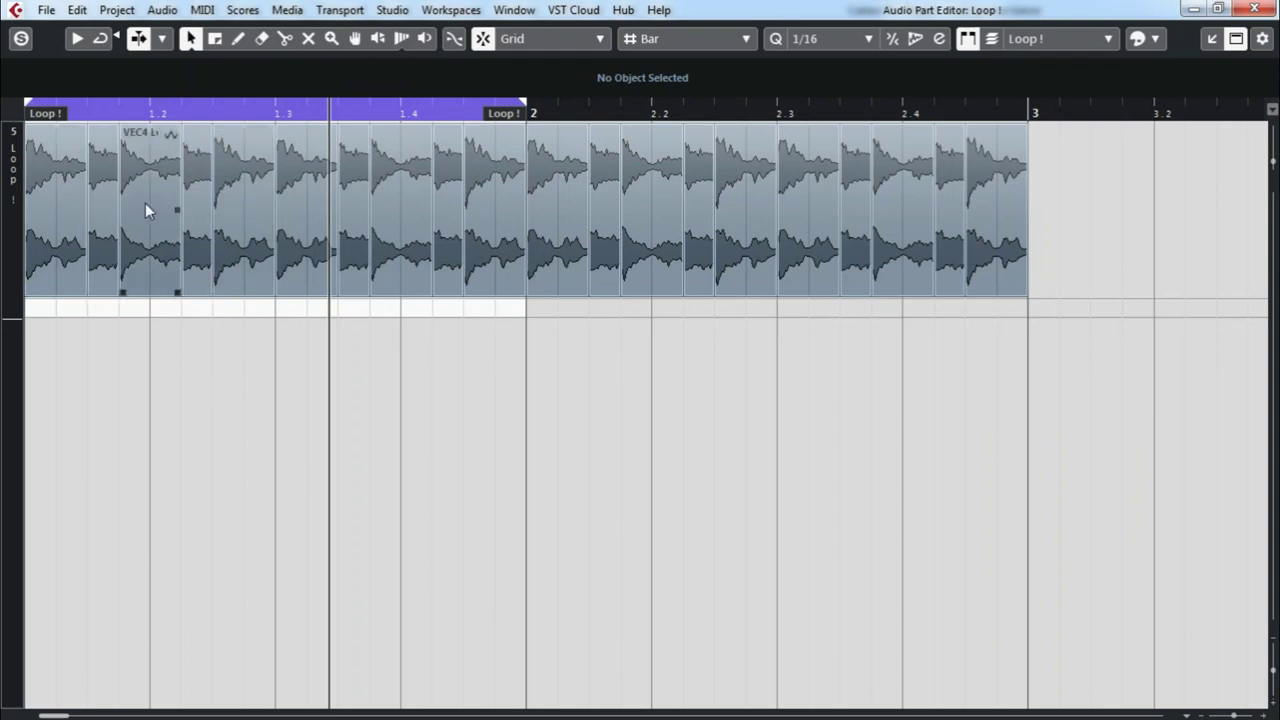
{"action": "right_click", "coordinate": [145, 203]}
{"action": "left_click", "coordinate": [259, 198]}
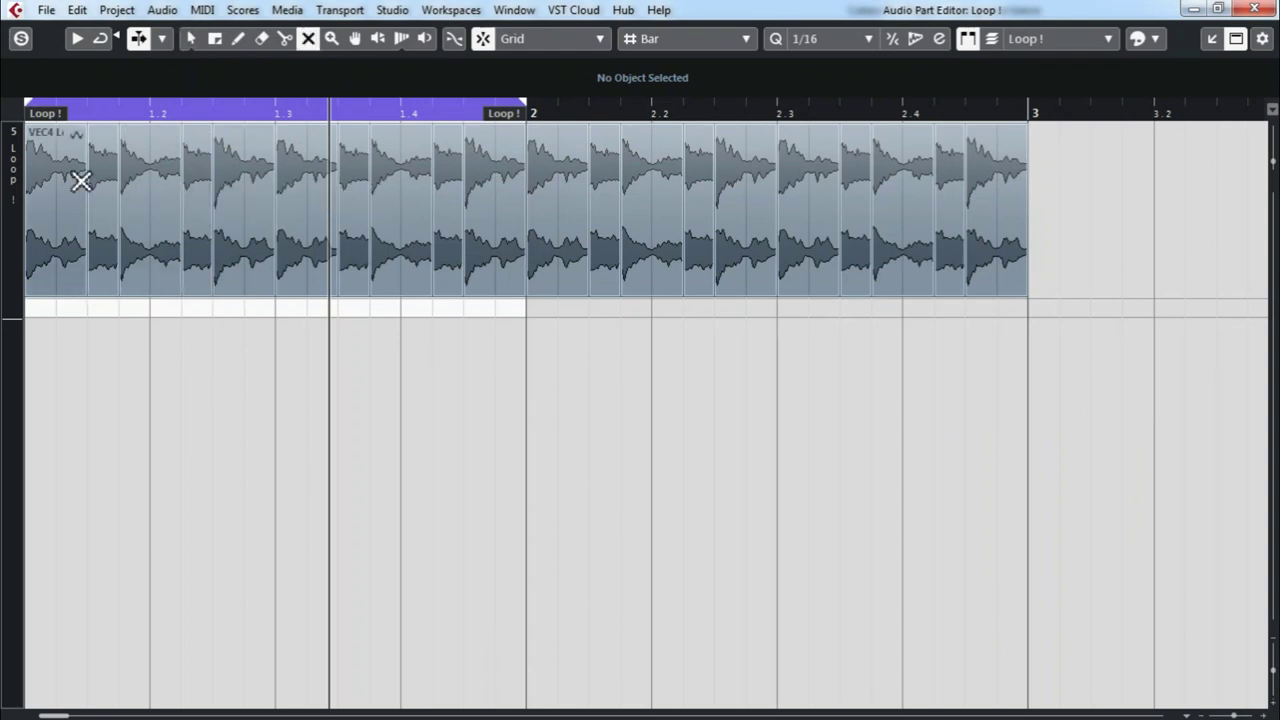
{"action": "left_click_drag", "start_coordinate": [108, 320], "coordinate": [1074, 206]}
{"action": "right_click", "coordinate": [258, 374]}
{"action": "left_click", "coordinate": [250, 378]}
{"action": "key", "text": "Delete"}
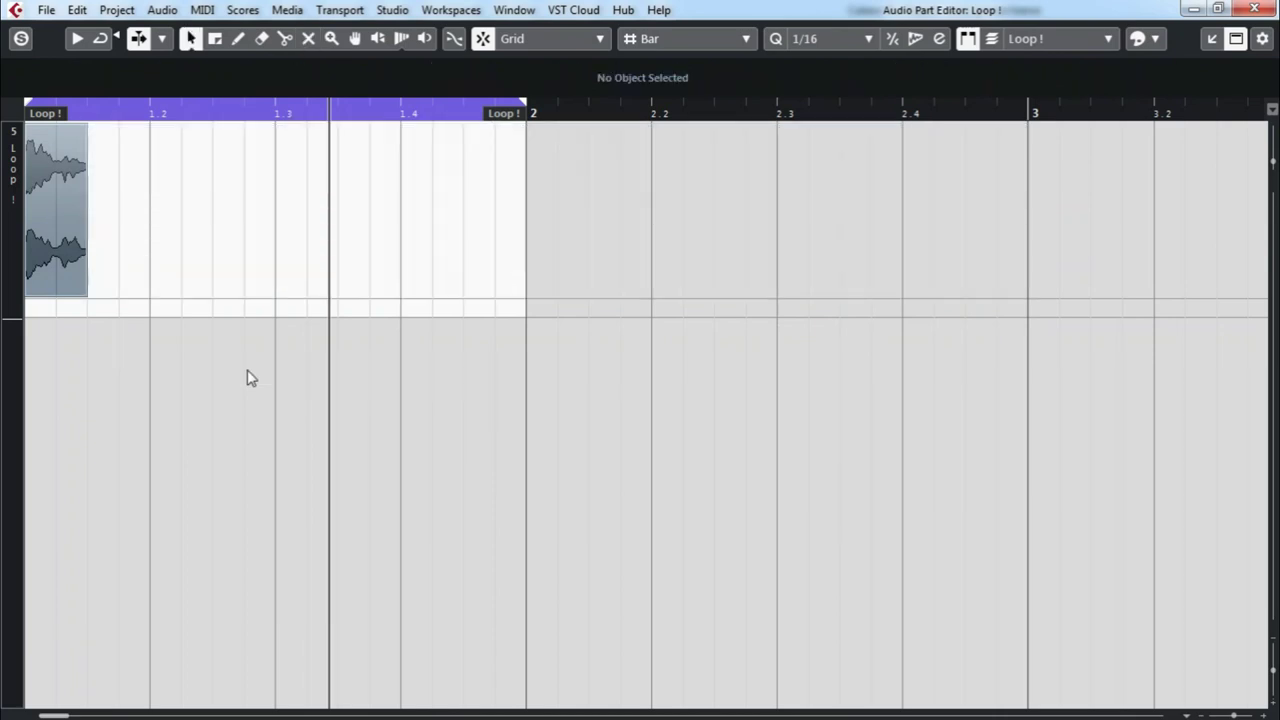
- Set the grid type to Use Quantize and place the remaining slice at 1.1.3 with a copy at 1.4.2
{"action": "left_click_drag", "start_coordinate": [64, 218], "coordinate": [140, 212]}
{"action": "left_click_drag", "start_coordinate": [56, 174], "coordinate": [137, 203]}
{"action": "left_click", "coordinate": [652, 40]}
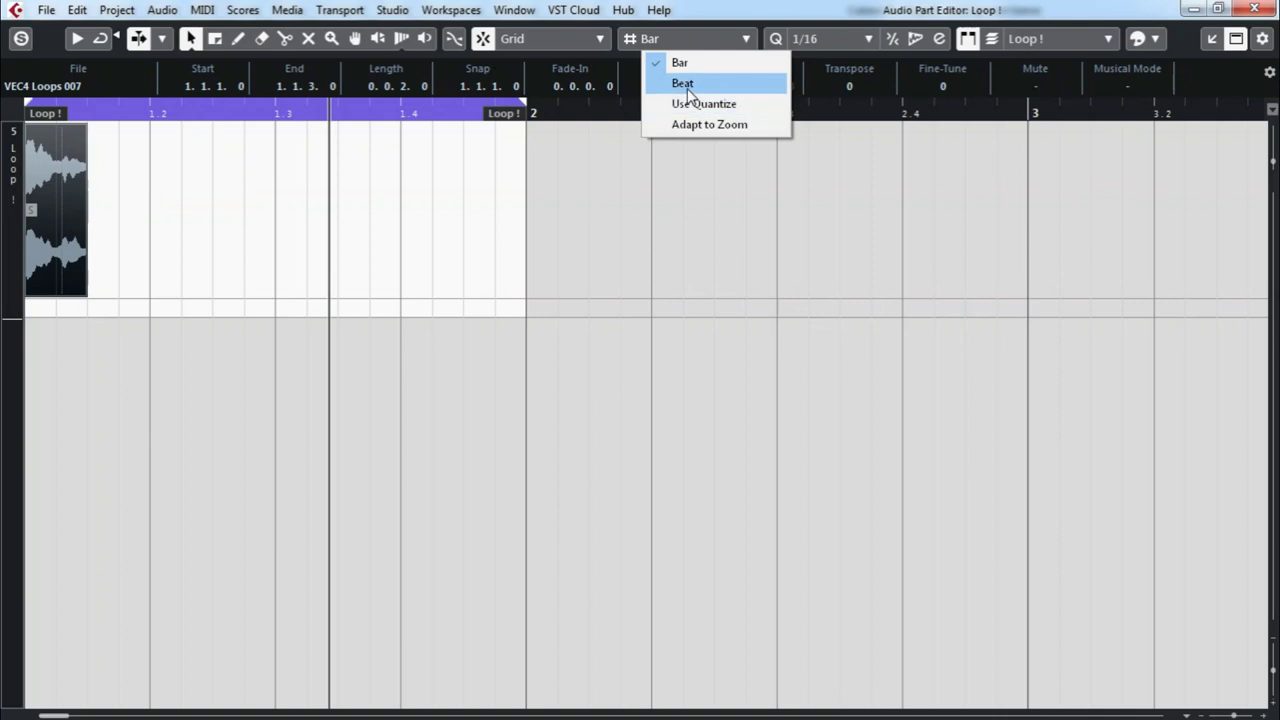
{"action": "left_click", "coordinate": [703, 103]}
{"action": "left_click_drag", "start_coordinate": [64, 176], "coordinate": [474, 193]}
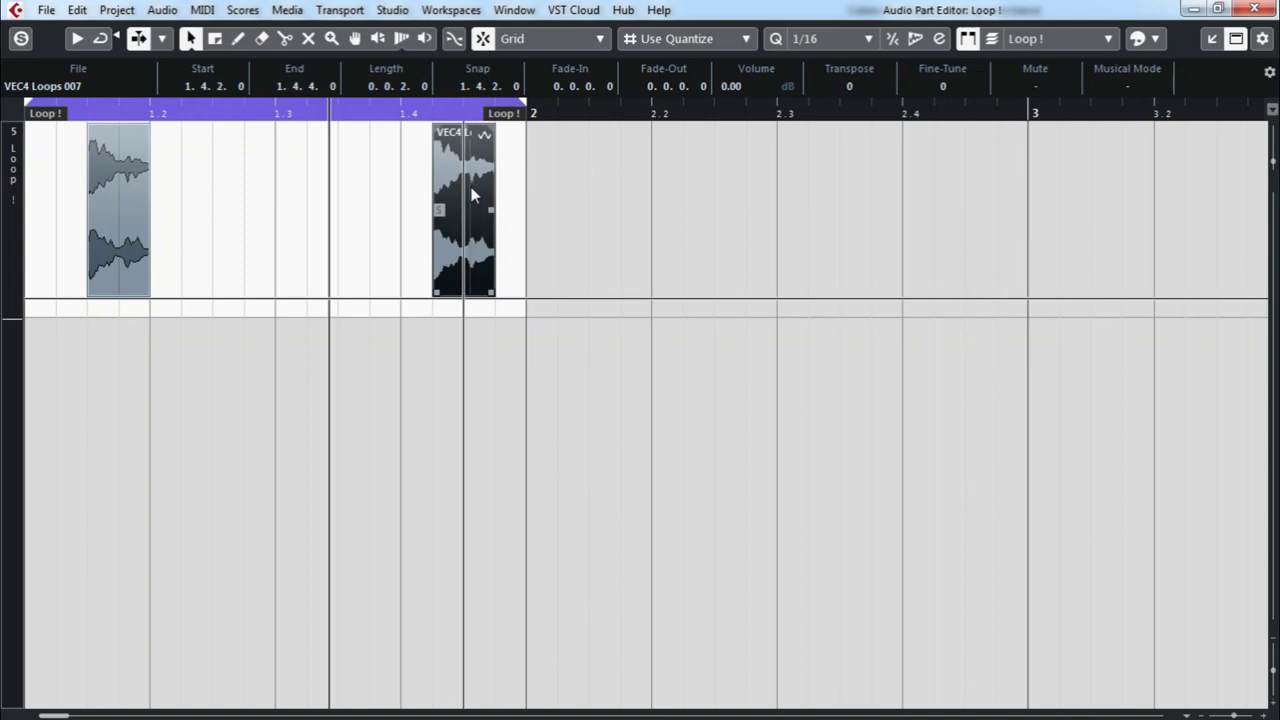